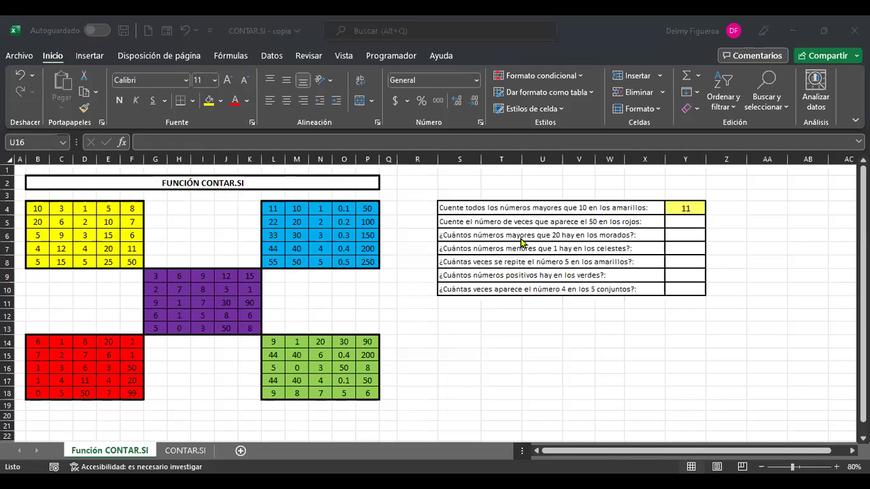
Set the sheet zoom to 90% and inspect the CONTAR.SI formula in cell Y4 that counts the yellow block.
scroll(522, 242, "up", 2)
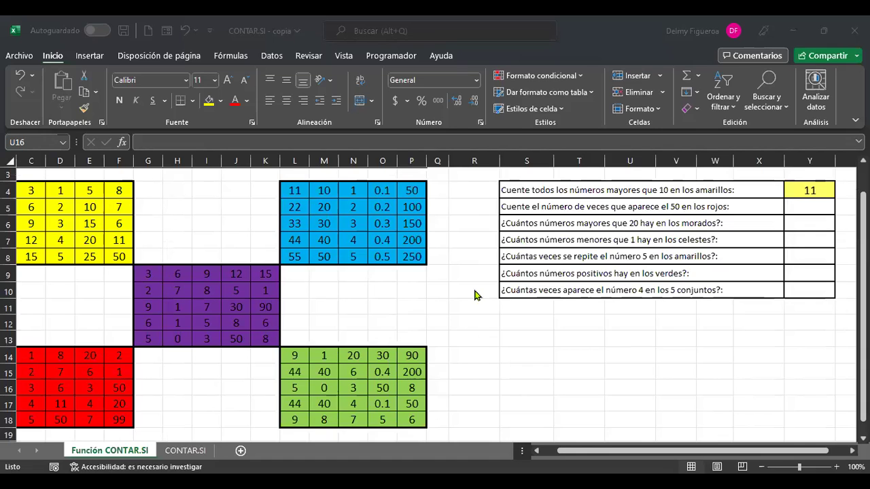
key("ctrl+Home")
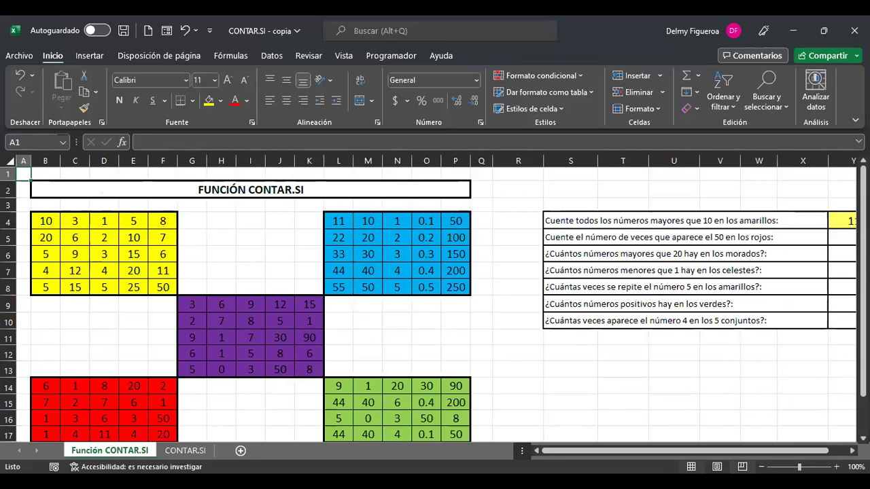
left_click(762, 467)
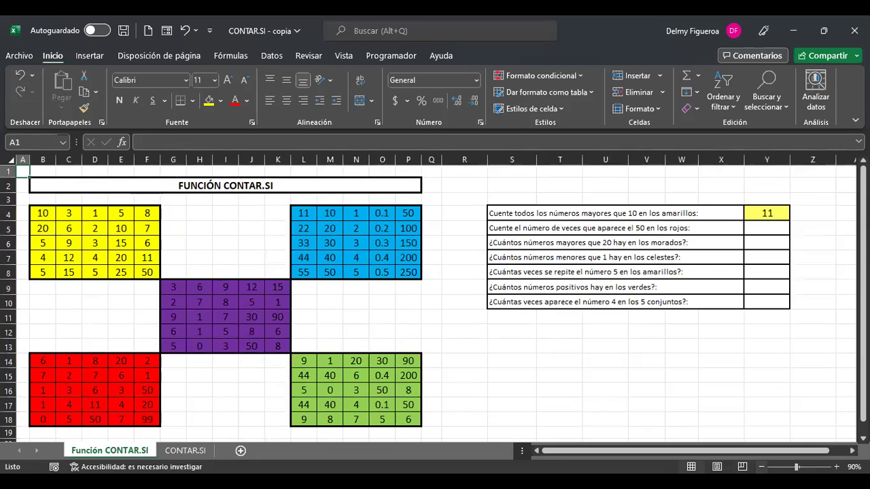
left_click(776, 231)
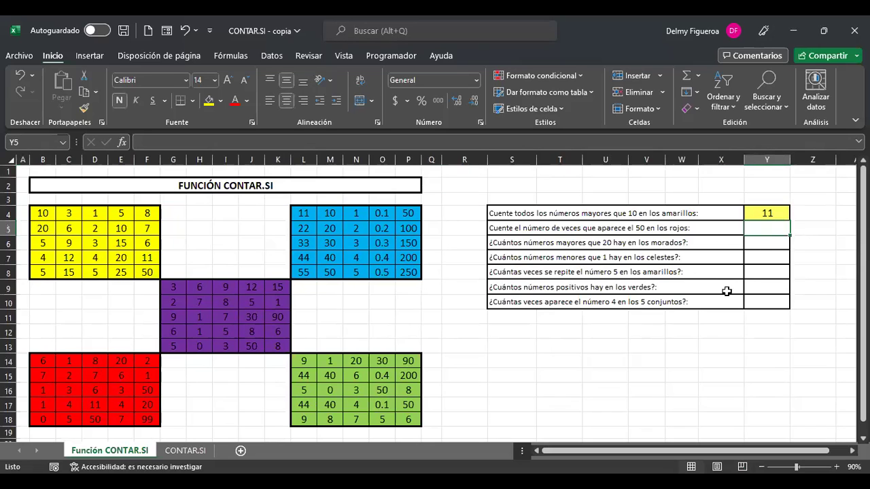
left_click(780, 214)
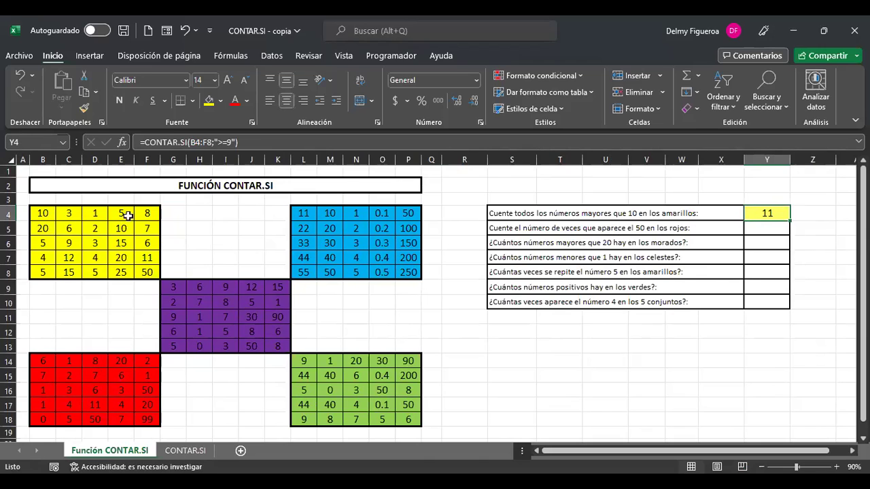
key("F2")
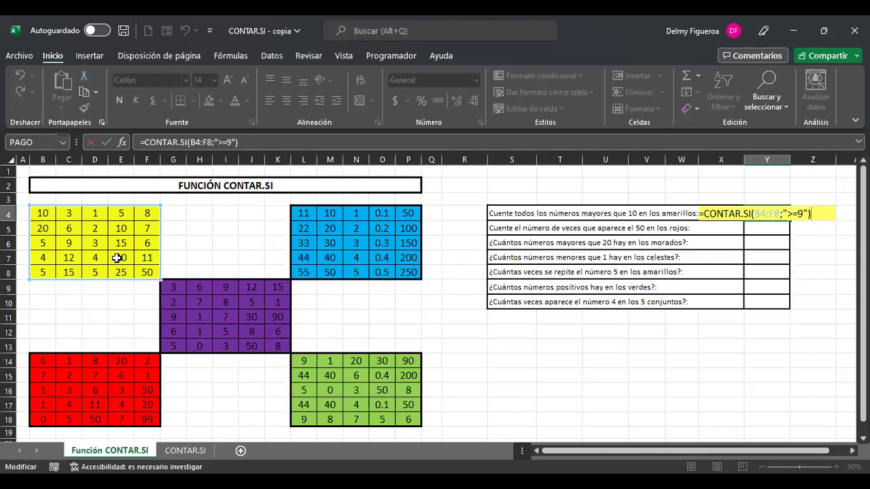
key("Return")
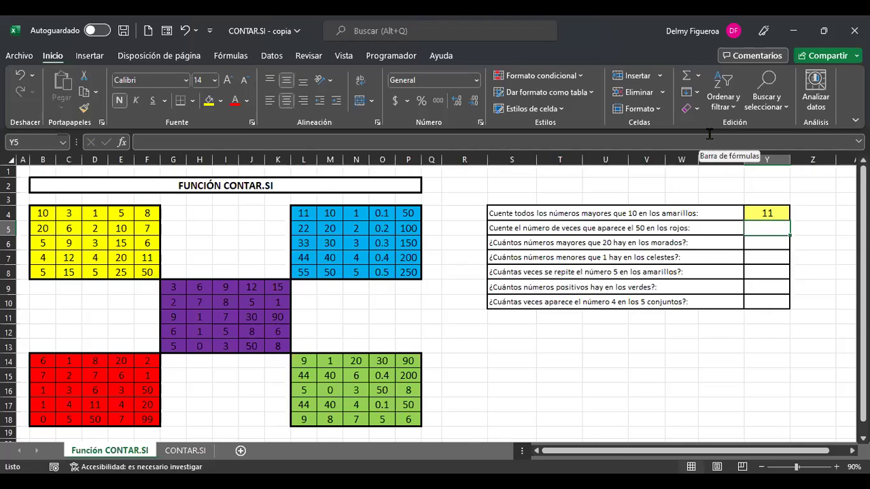
In Y5, count how often 50 appears in the red block with CONTAR.SI over B14:F18 and the quoted criterion "=50".
type("+")
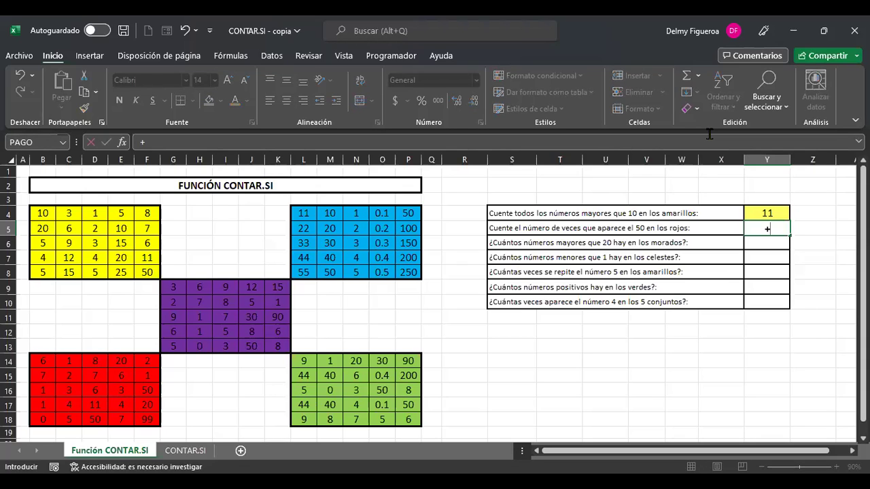
type("contar")
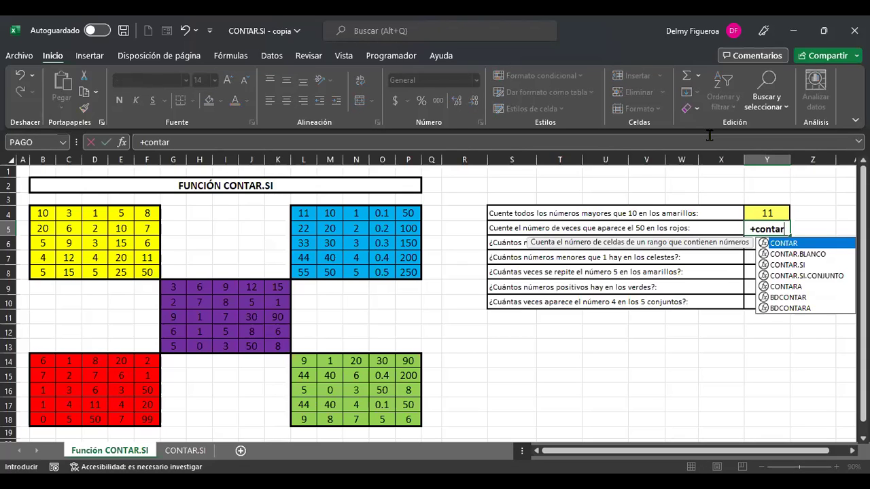
left_click(792, 265)
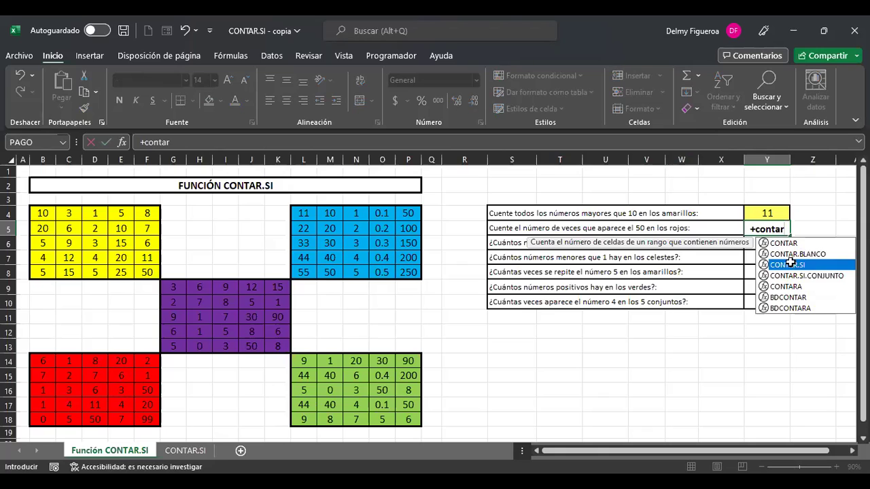
double_click(792, 265)
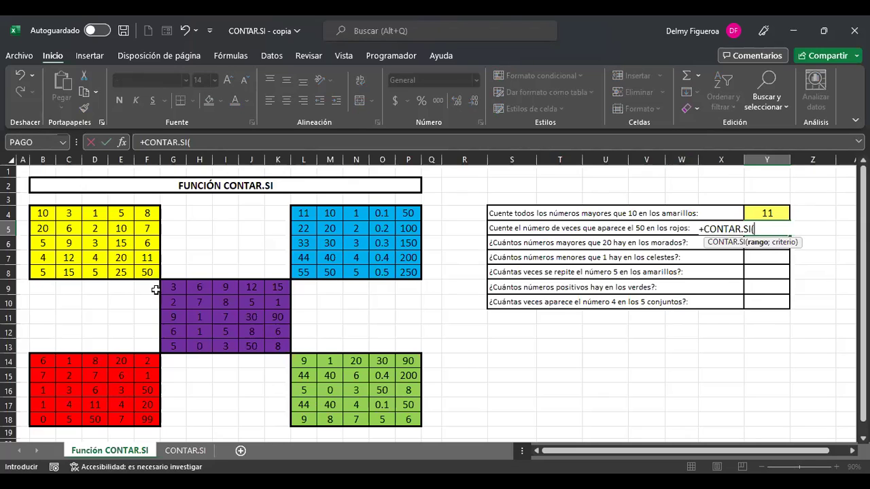
left_click_drag(45, 361, 147, 412)
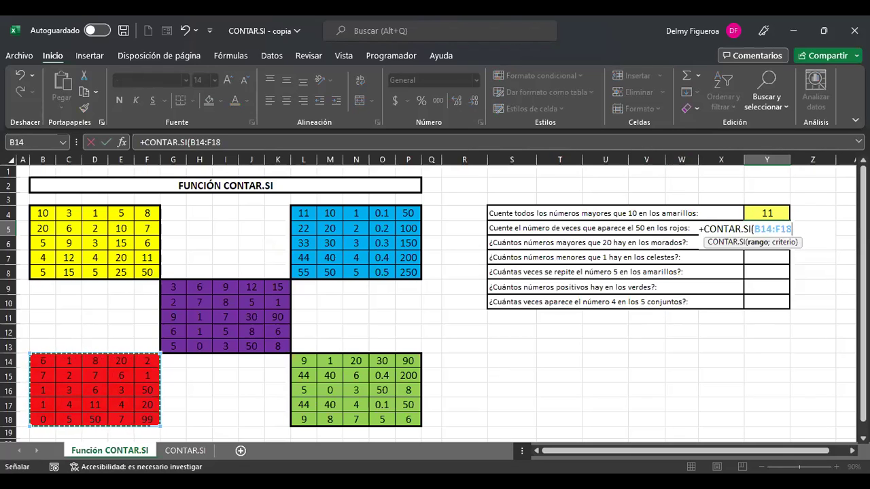
type(";")
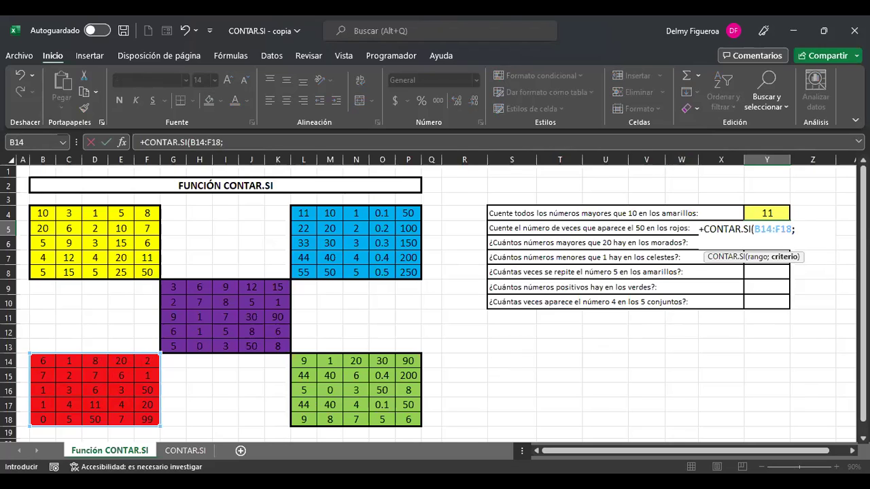
type("=50")
key("Return")
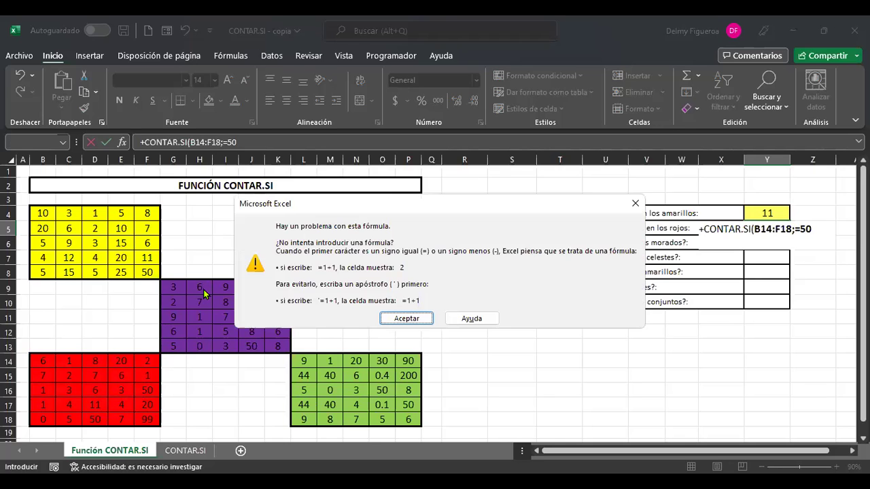
key("Return")
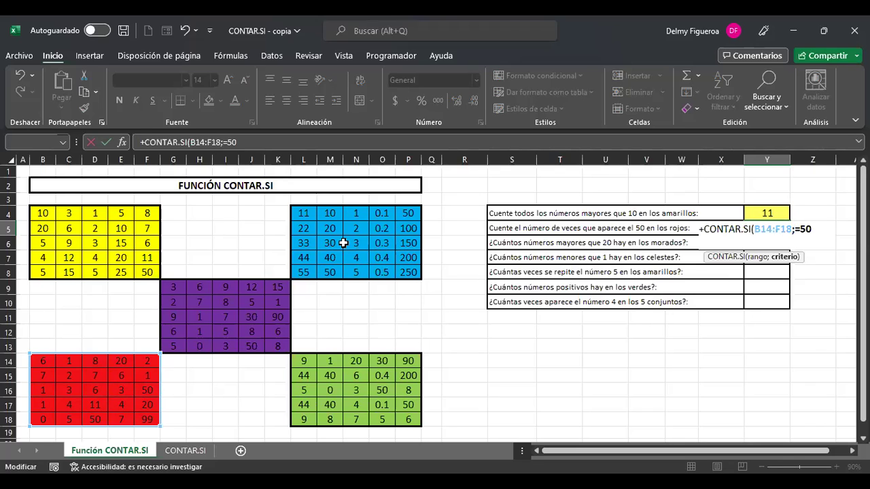
type("\"")
key("ctrl+Return")
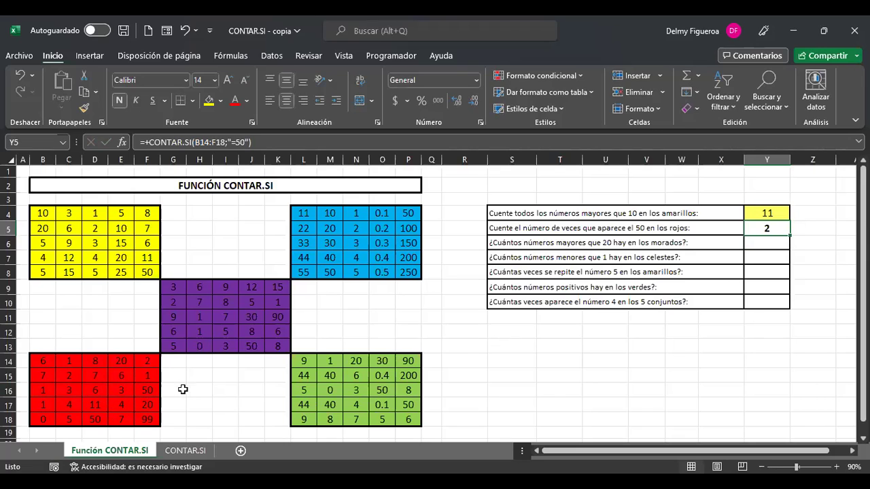
In Y6, count the purple block's numbers greater than 20 with CONTAR.SI over G9:K13 and the criterion ">20".
left_click(775, 243)
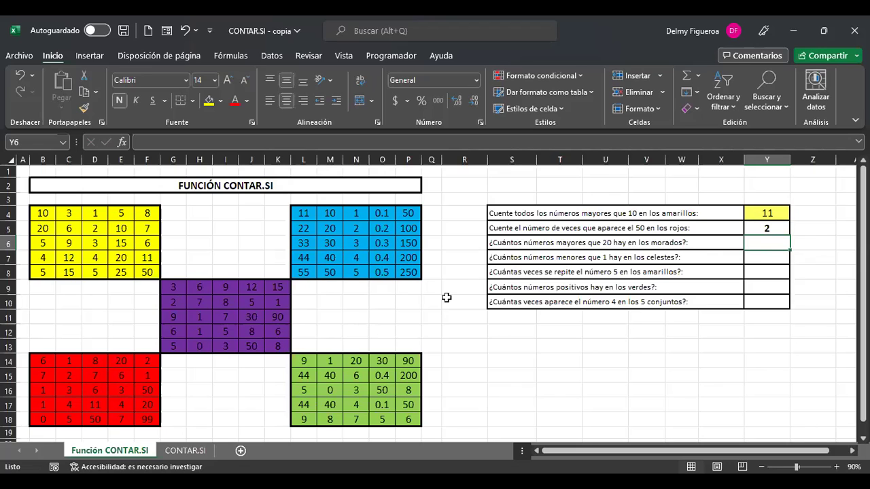
type("+")
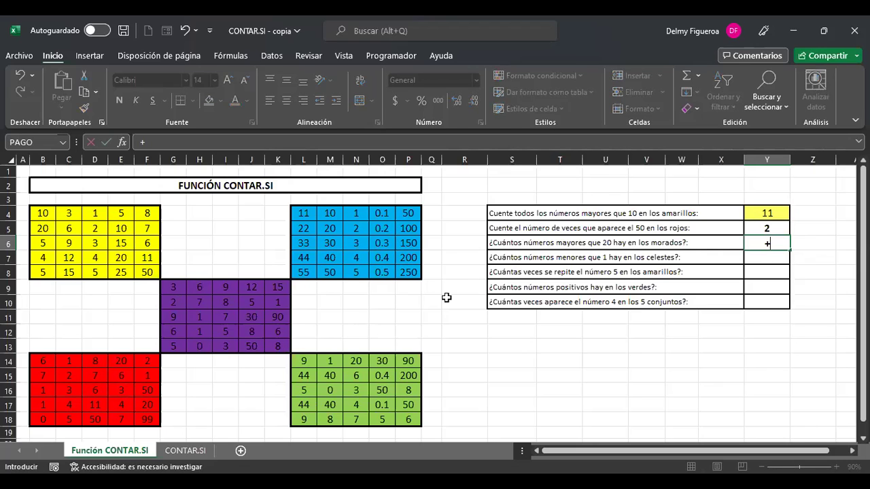
type("contar")
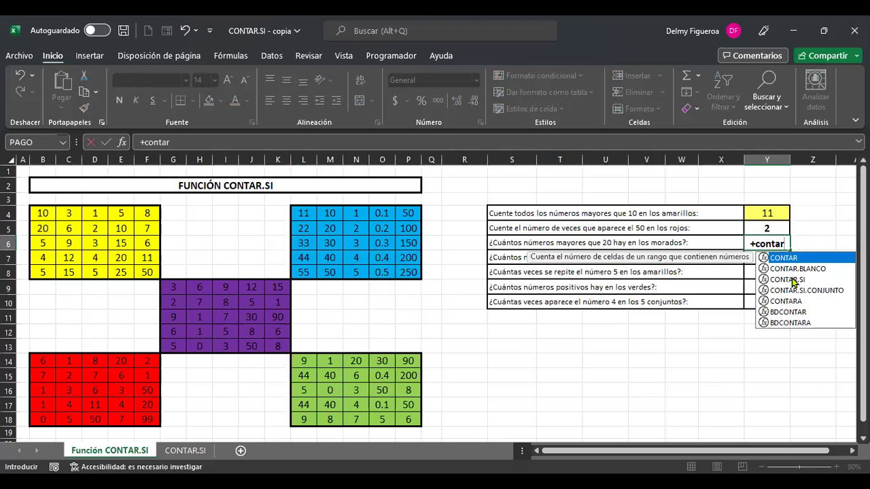
double_click(788, 279)
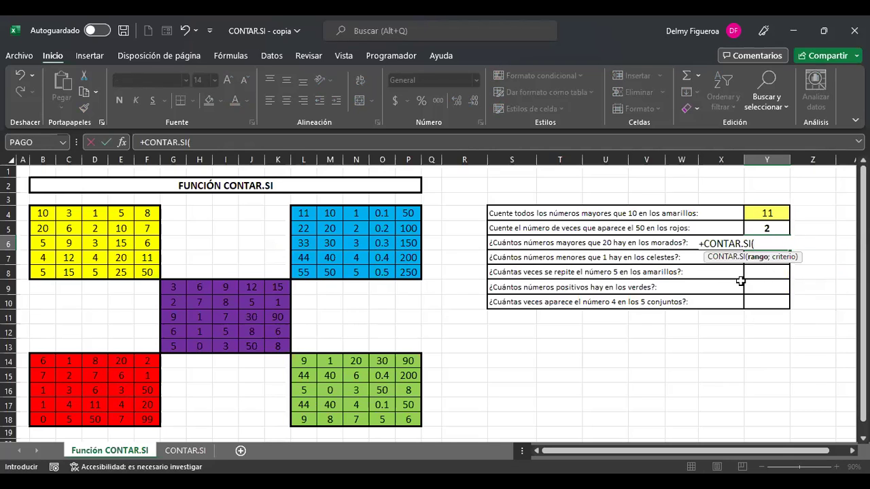
left_click(171, 288)
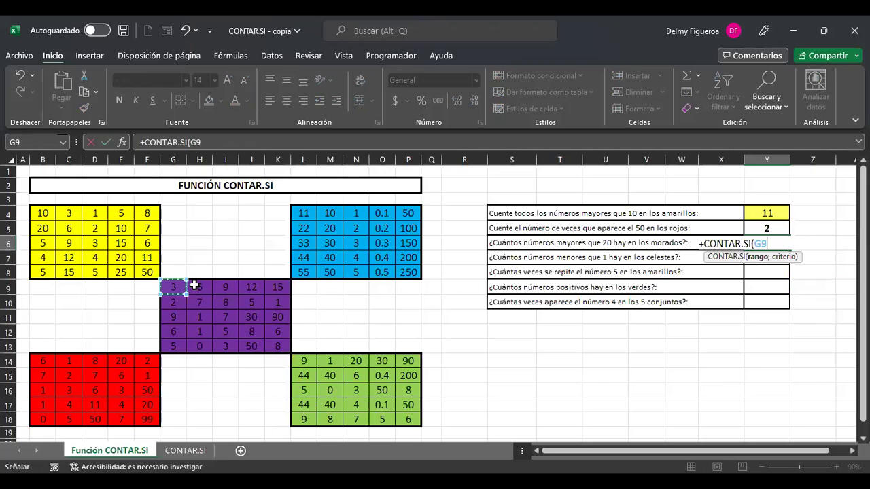
left_click_drag(280, 297, 286, 346)
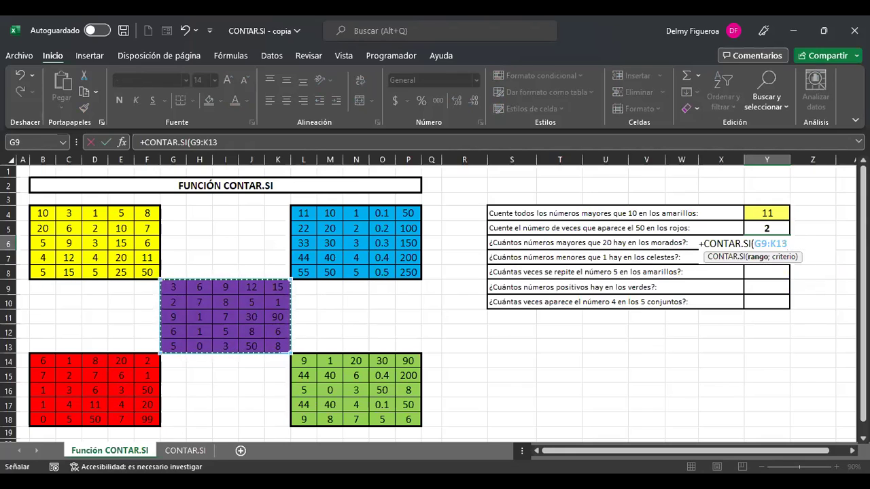
type(";")
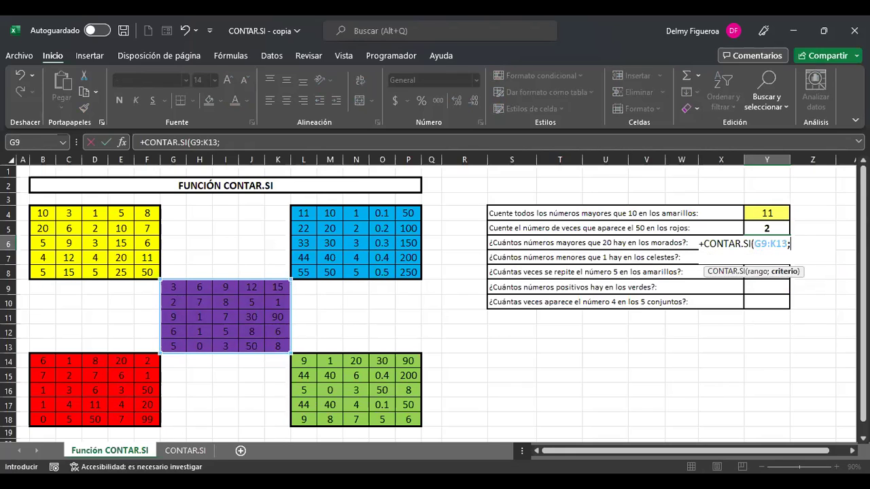
type("\"<")
key("BackSpace")
type(">20\"")
key("Return")
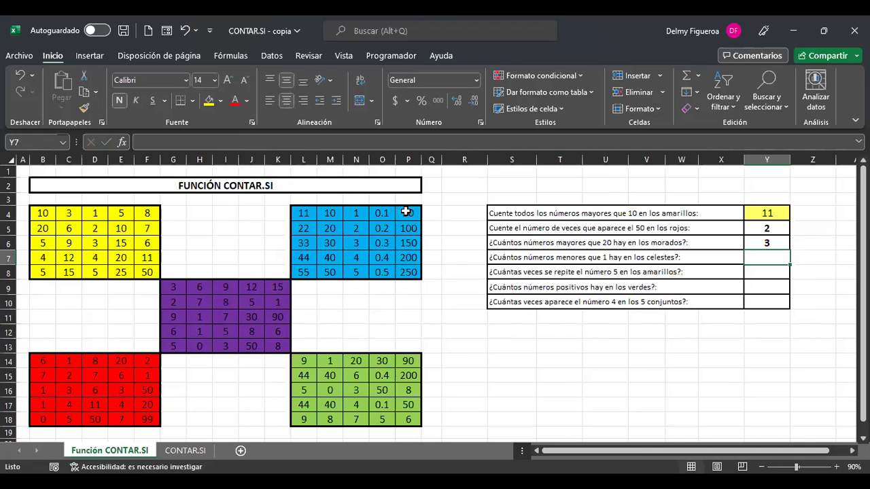
In Y7, count the light blue block's numbers less than 1 with CONTAR.SI over L4:P8 and the criterion "<1".
left_click_drag(385, 212, 383, 272)
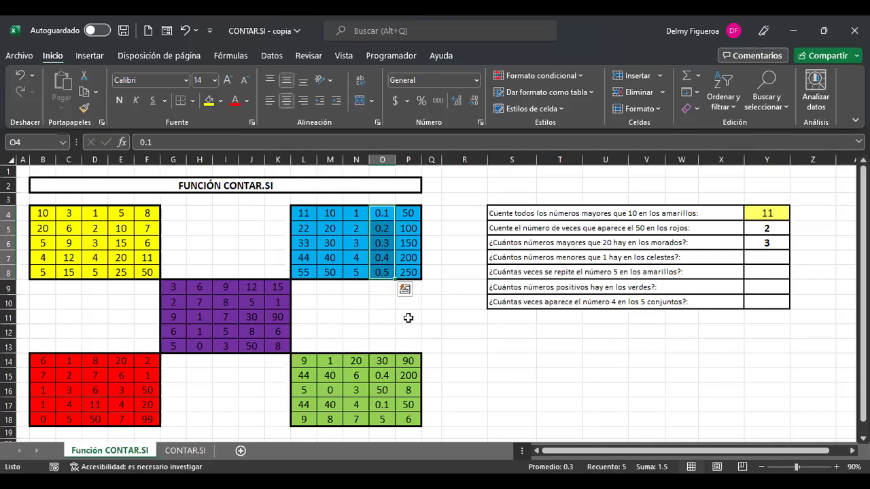
left_click(408, 319)
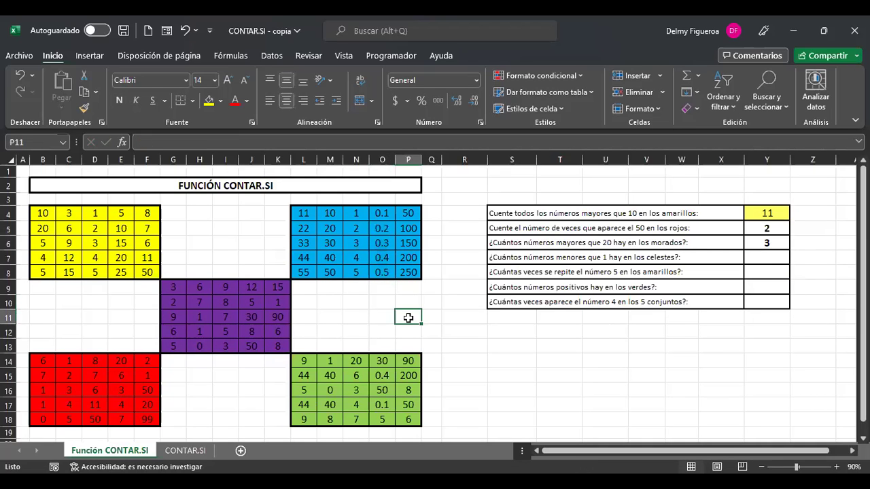
left_click(769, 260)
type("+")
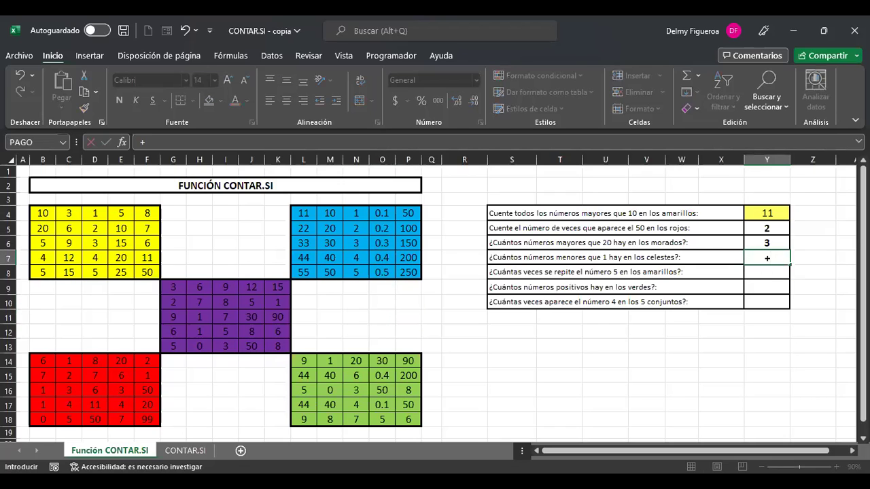
type("contar")
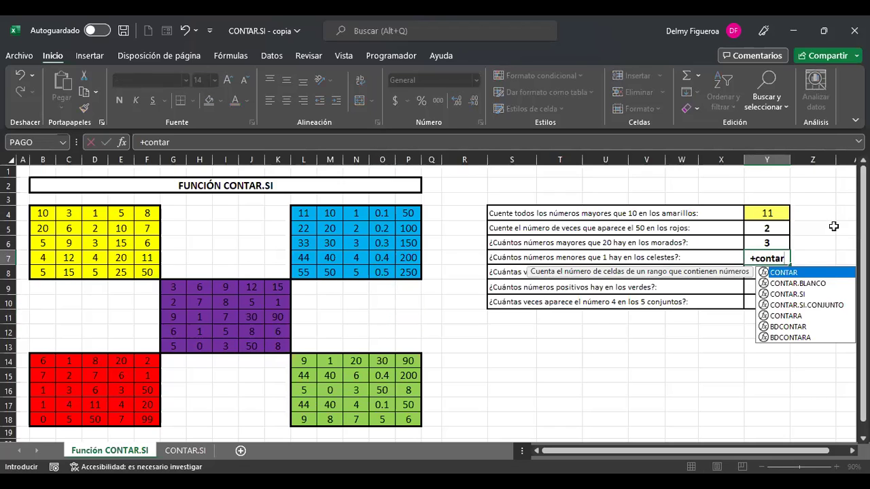
left_click(805, 296)
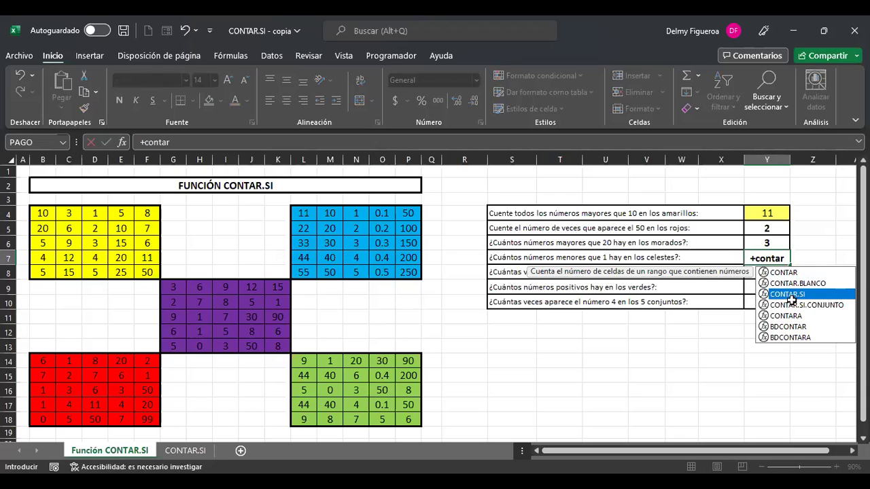
double_click(805, 296)
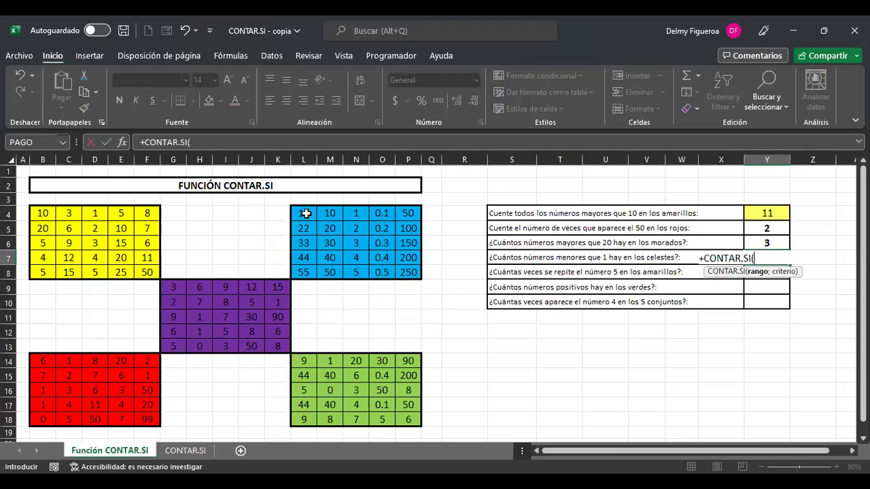
left_click(306, 213)
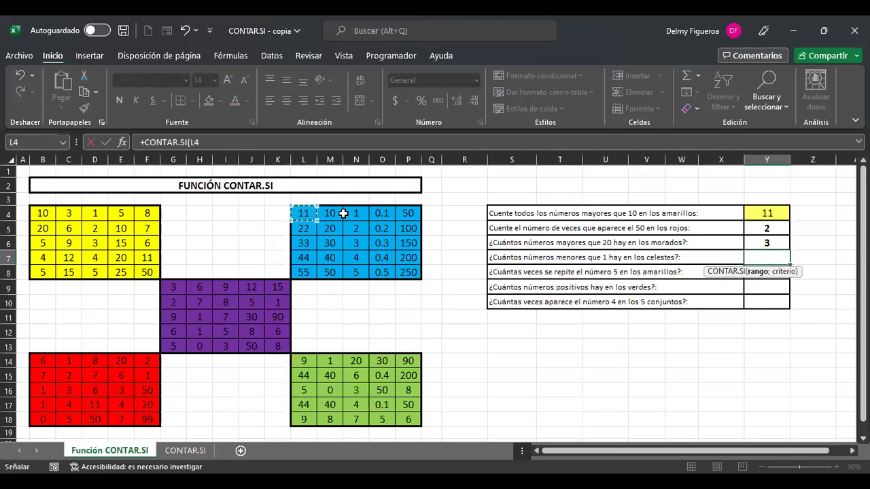
left_click(410, 270, "shift")
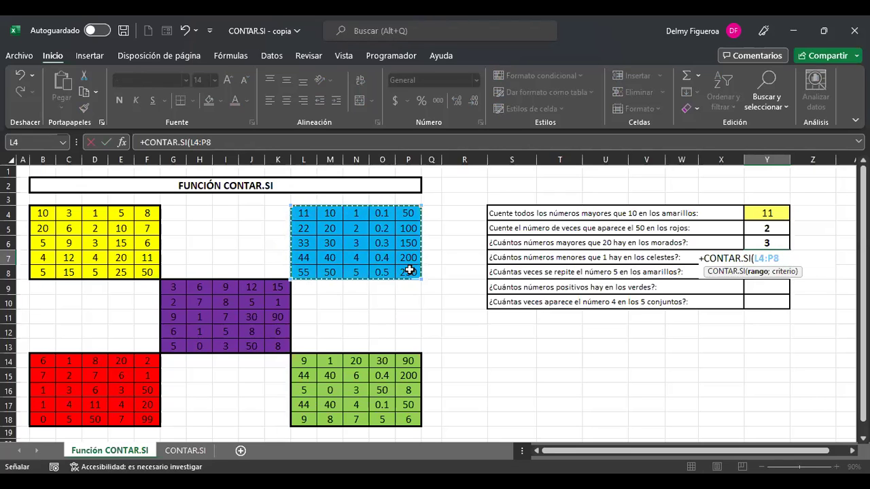
type(";")
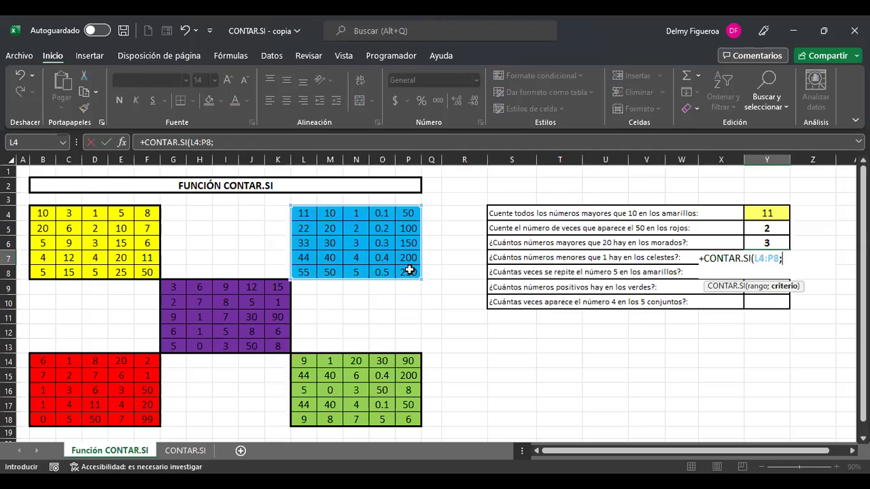
type("\"<1\"")
key("ctrl+Return")
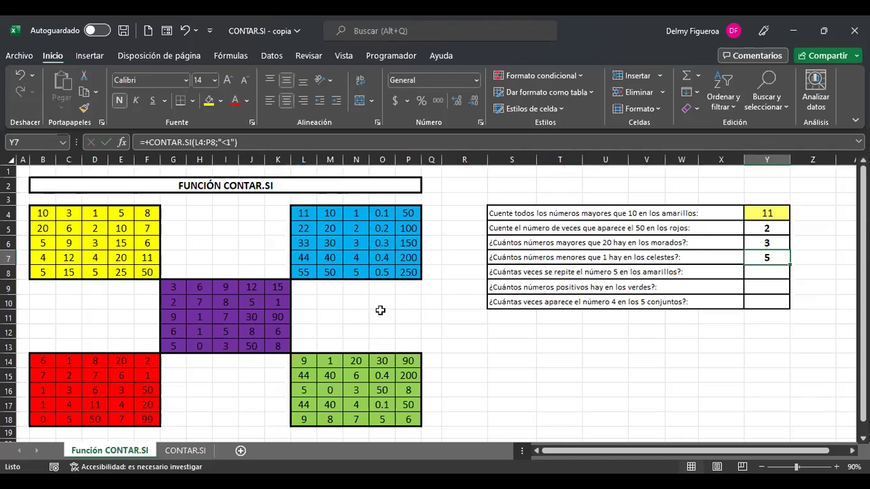
In Y8, count how often 5 appears in the yellow block with CONTAR.SI over B4:F8 and the criterion "=5".
left_click(773, 274)
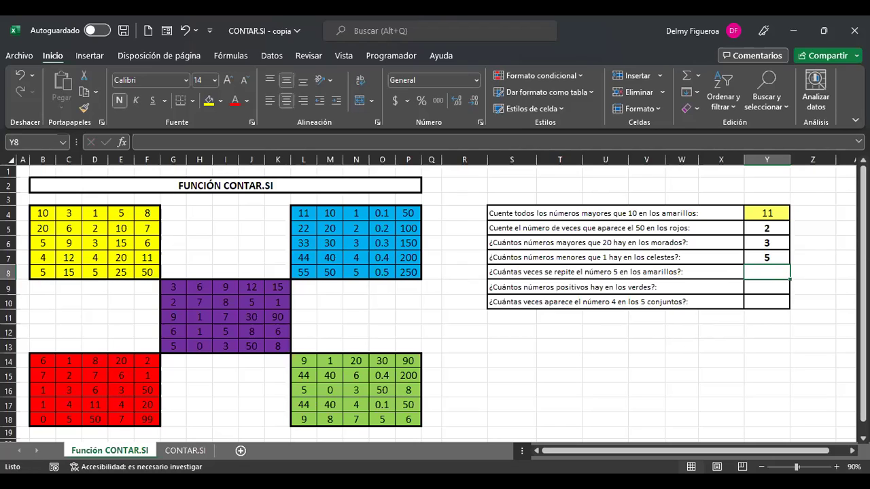
type("+")
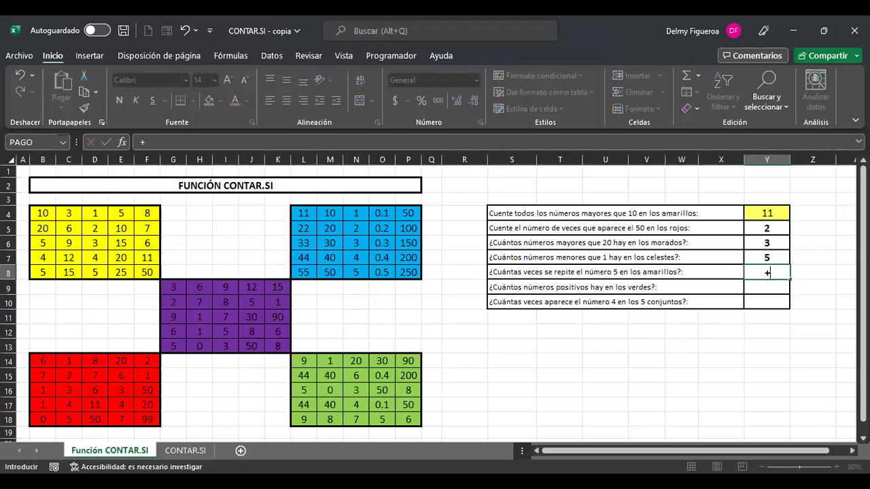
type("cont")
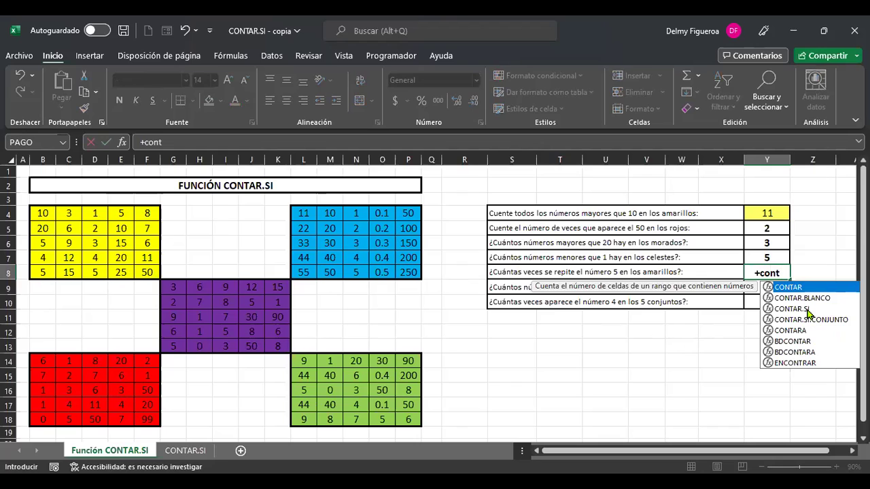
left_click(809, 310)
double_click(808, 310)
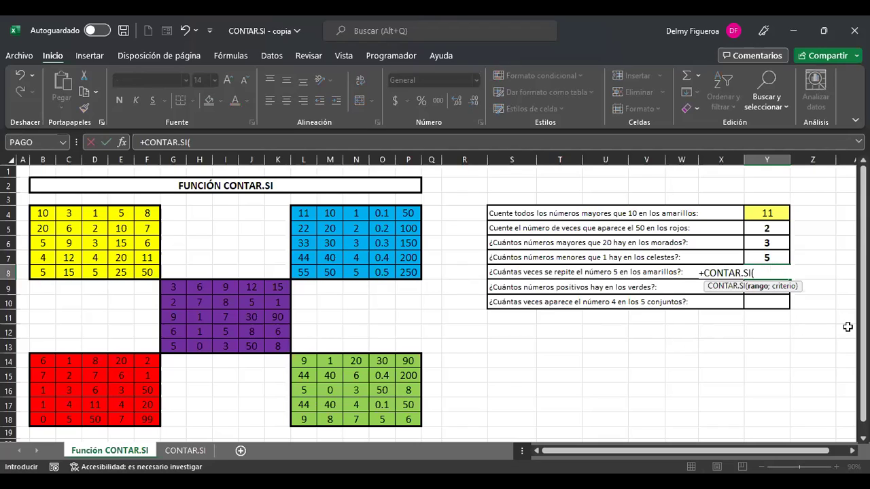
left_click_drag(47, 214, 147, 272)
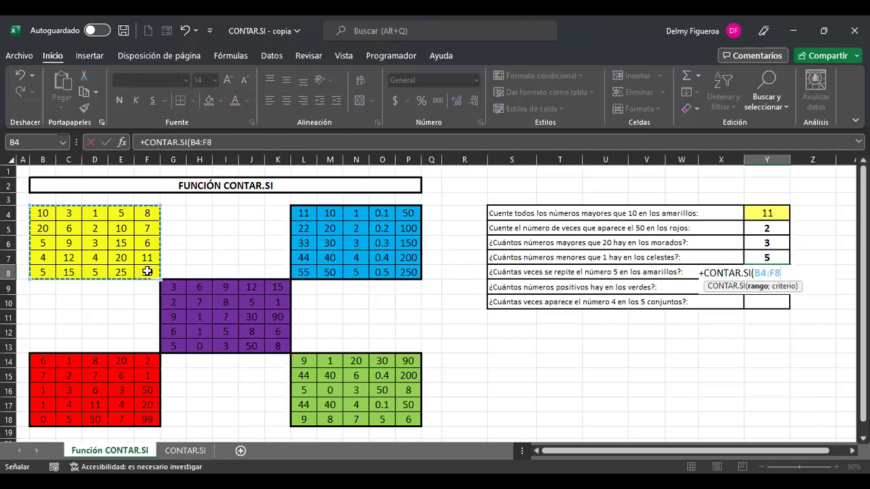
type(";")
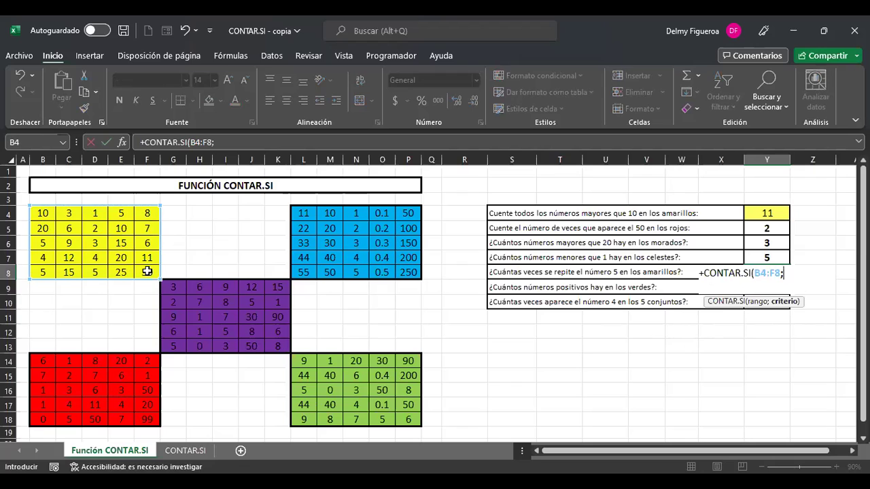
type("\"=5\"")
key("ctrl+Return")
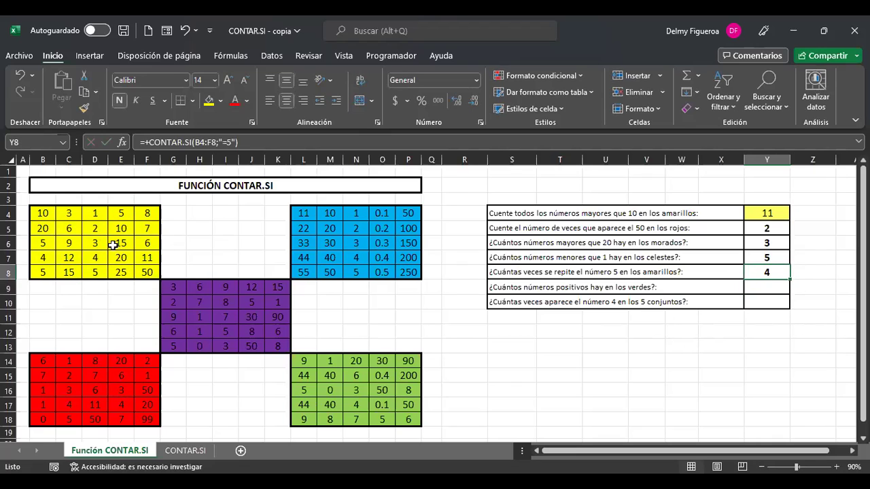
In Y9, count the green block's positive numbers with CONTAR.SI over L14:P18 and the criterion ">0".
left_click(764, 287)
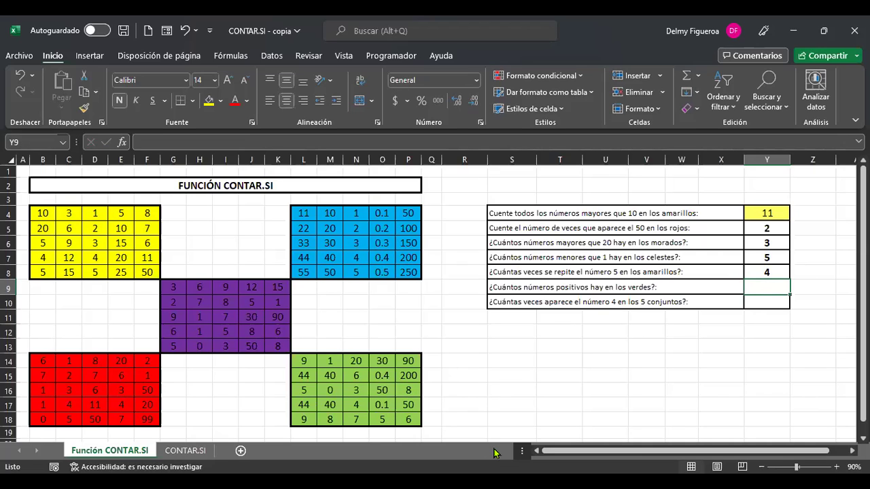
type("+")
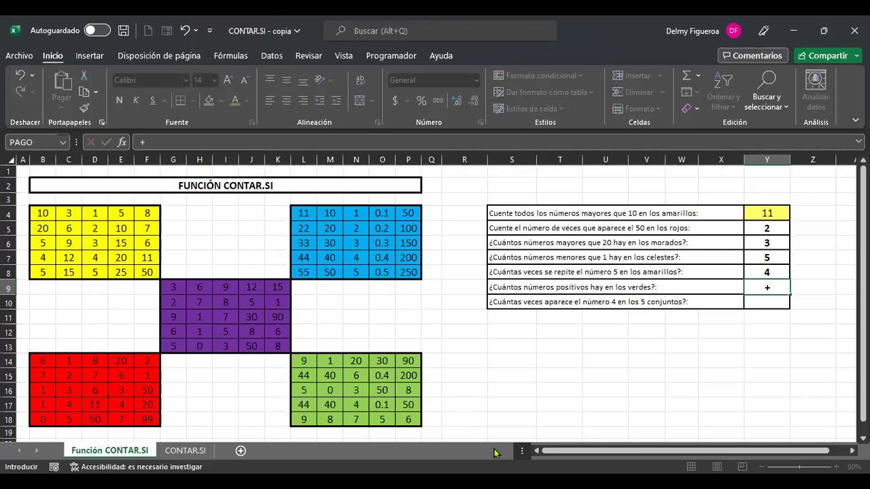
type("cont")
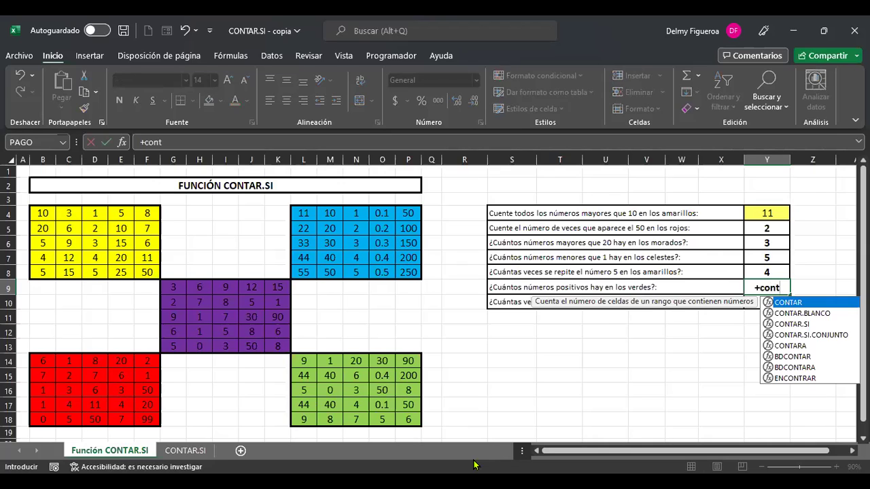
left_click(794, 324)
double_click(794, 323)
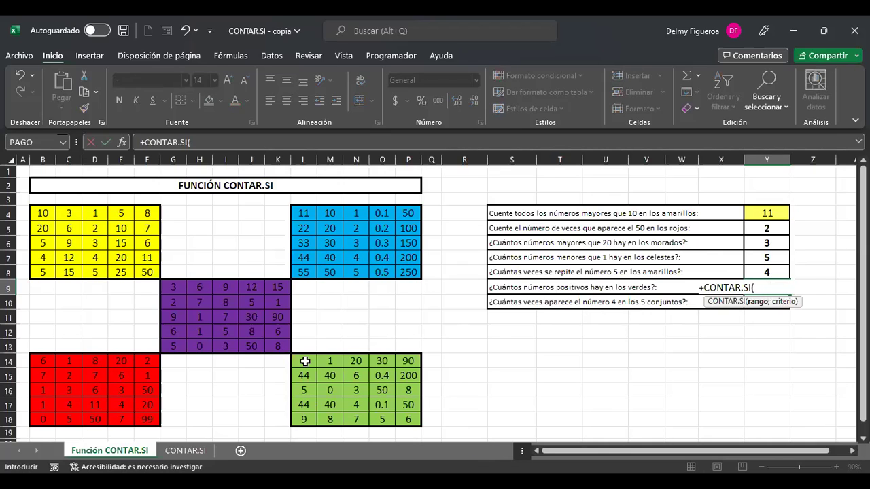
left_click_drag(311, 362, 411, 420)
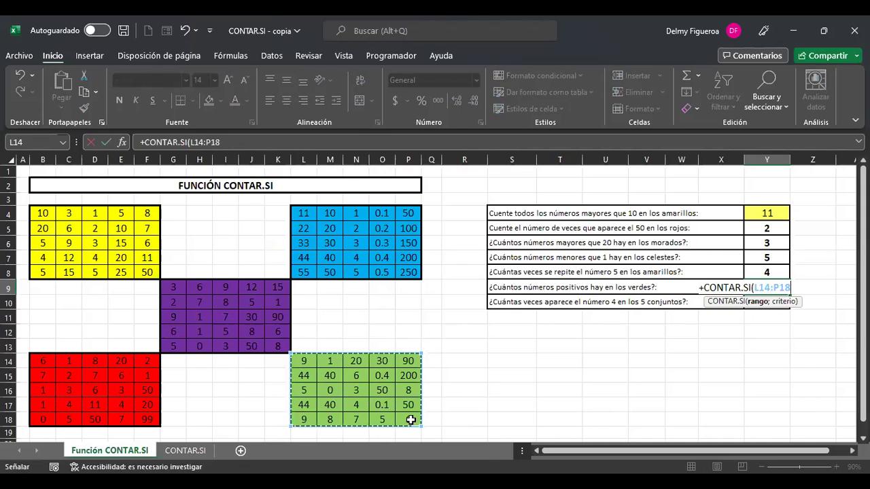
type(";")
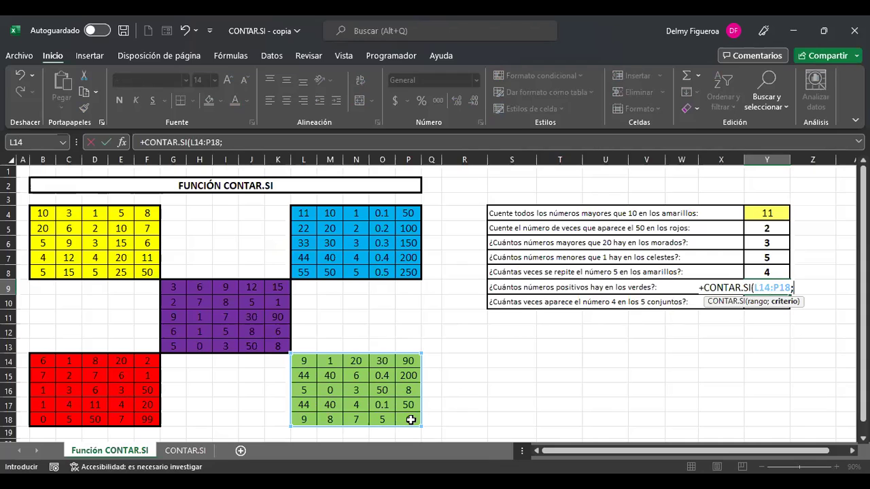
type("\"")
key("shift+F10")
key("Escape")
type(">0\"")
key("ctrl+Return")
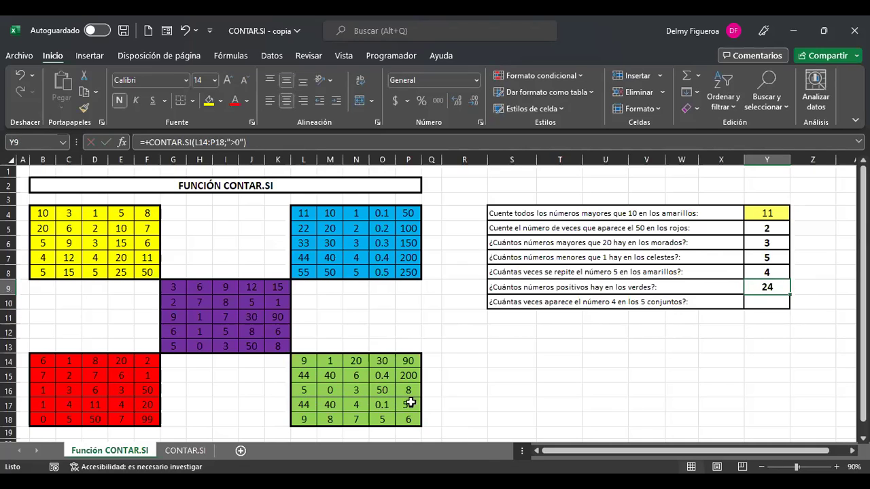
Change P17 in the green block to -50 and inspect the CONTAR.SI formula in Y9.
left_click(410, 403)
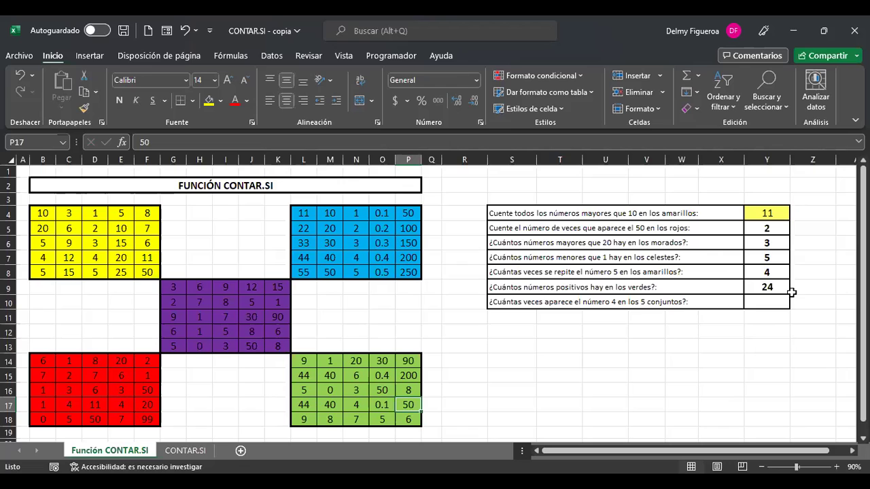
type("-50")
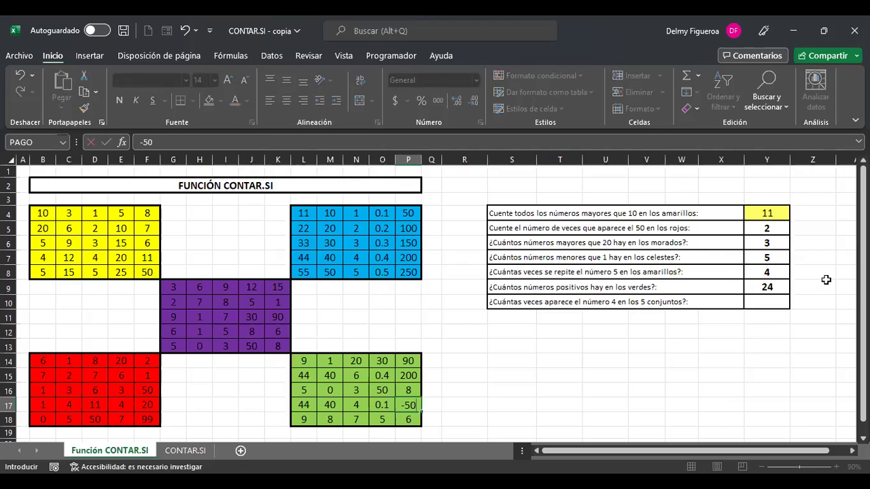
key("Return")
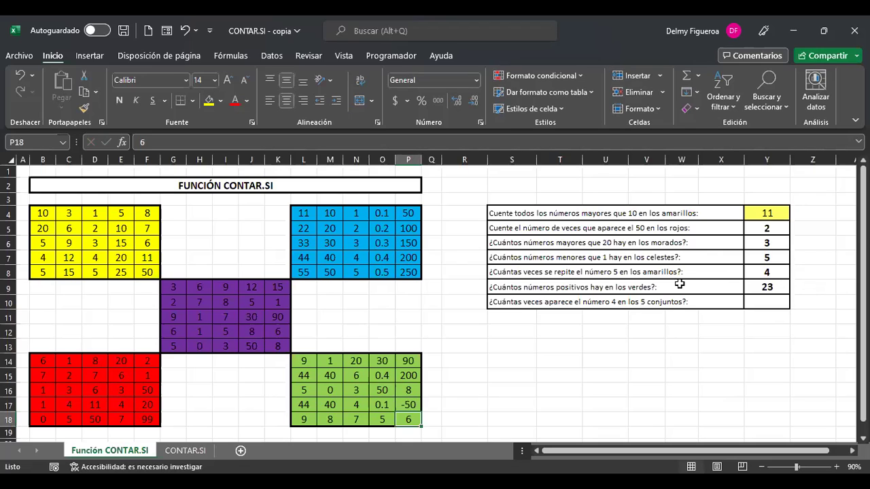
left_click(767, 286)
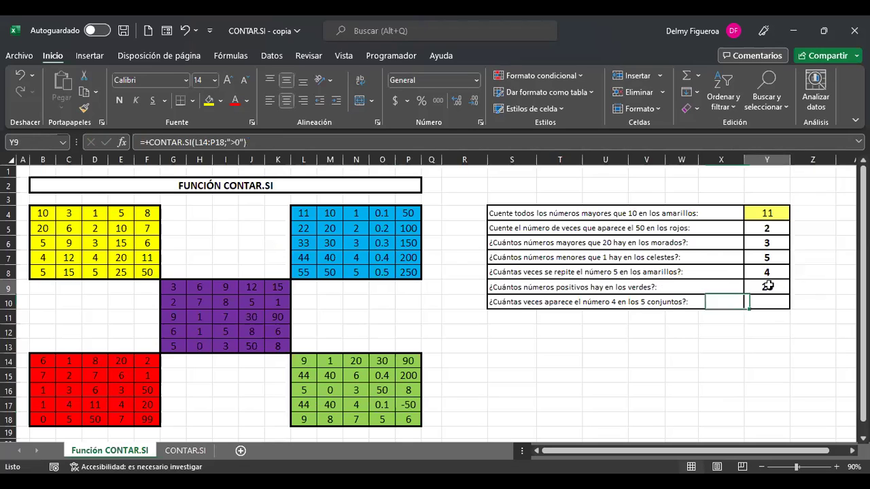
key("F2")
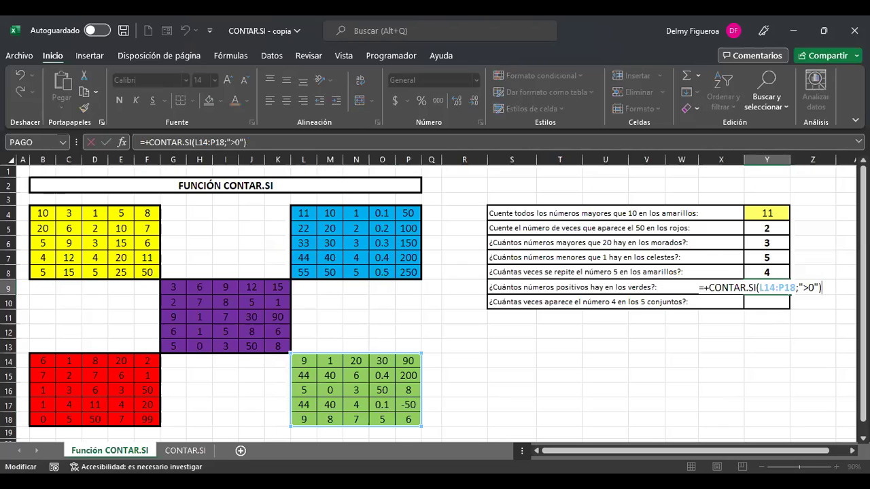
key("Return")
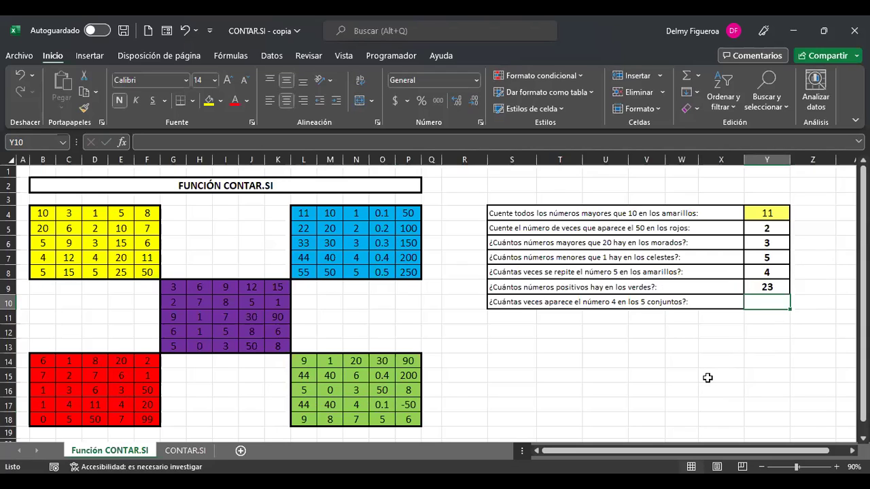
In Y10, count how often 4 appears across all five blocks with CONTAR.SI over B4:P18 and the criterion "=4".
left_click_drag(43, 211, 397, 419)
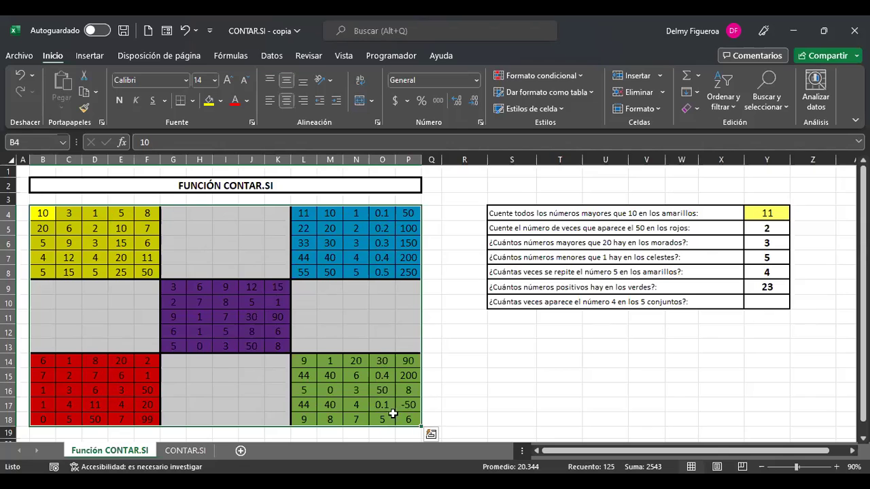
left_click(771, 303)
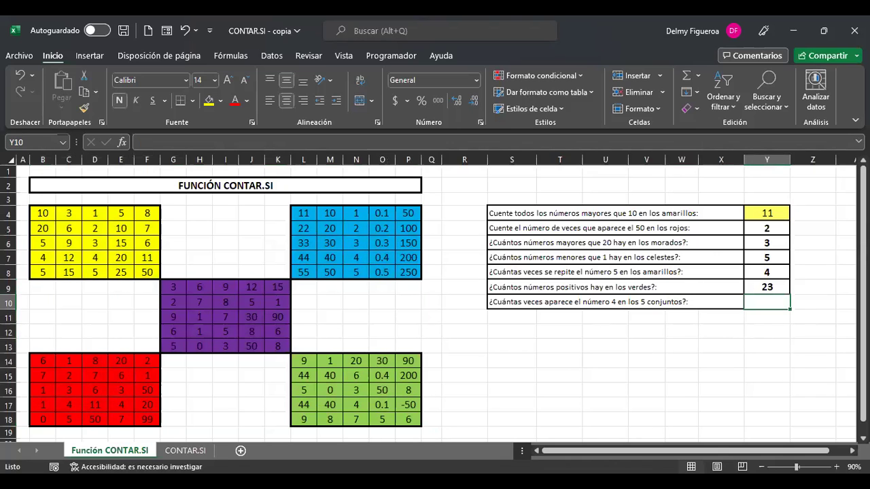
type("+")
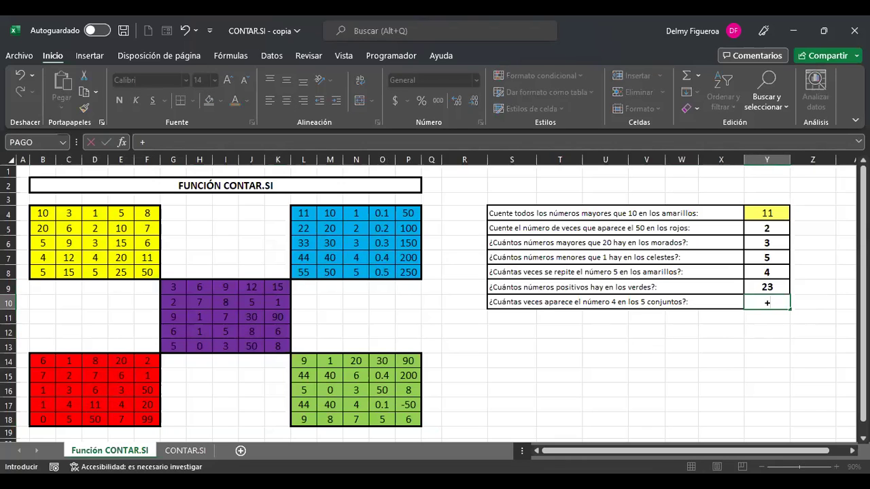
type("cont")
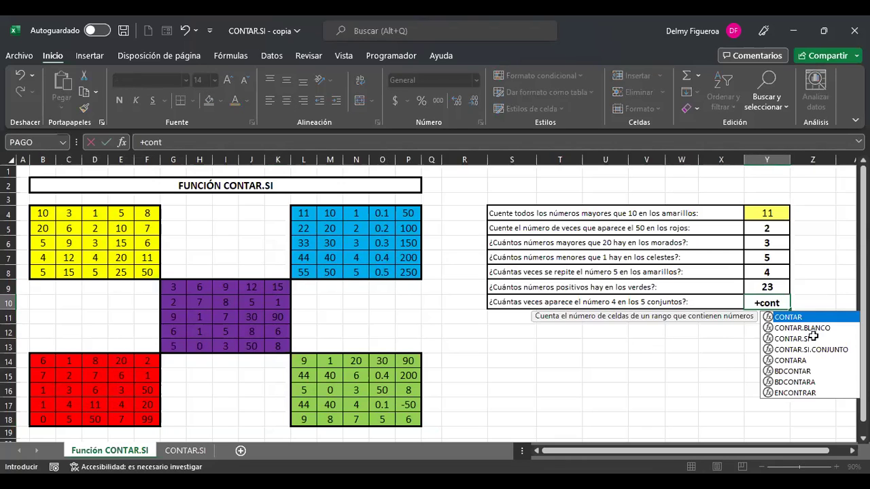
double_click(815, 338)
left_click(41, 213)
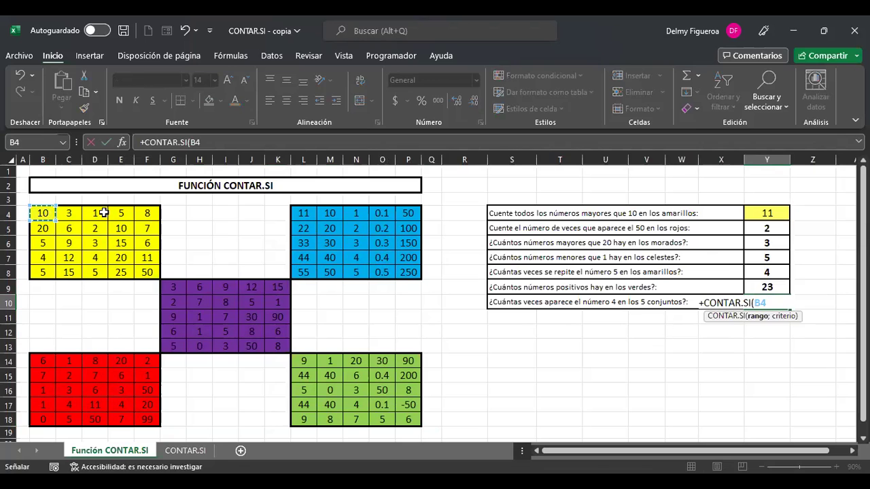
left_click(413, 419, "shift")
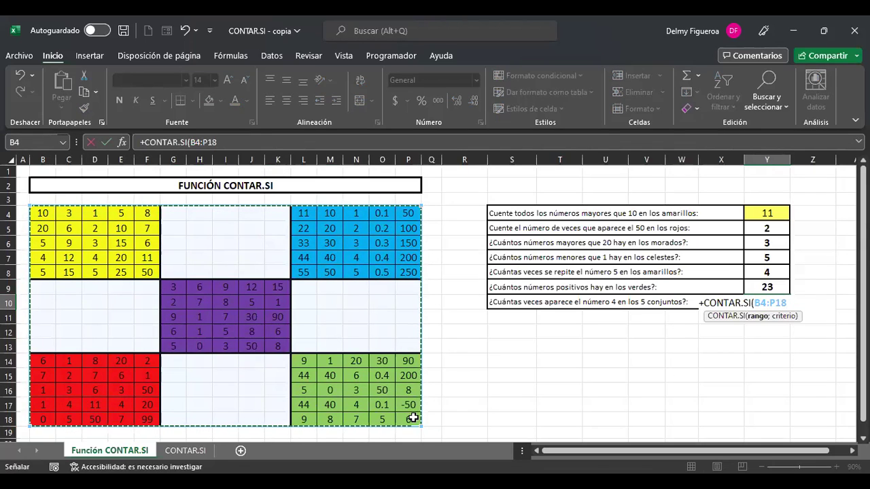
type(";")
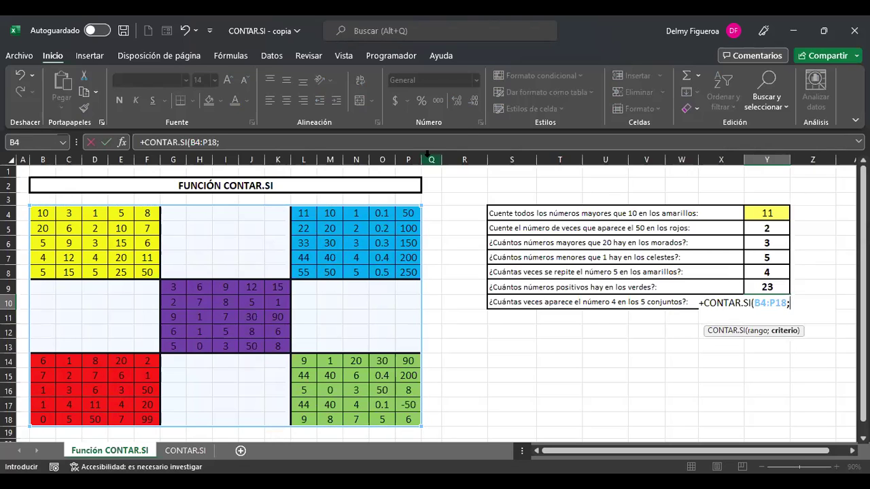
type("\"=4\"")
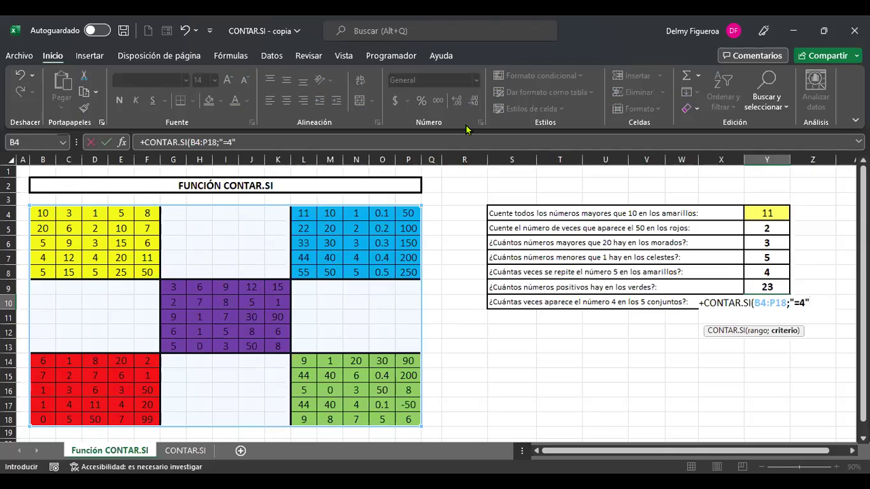
key("Return")
key("Up")
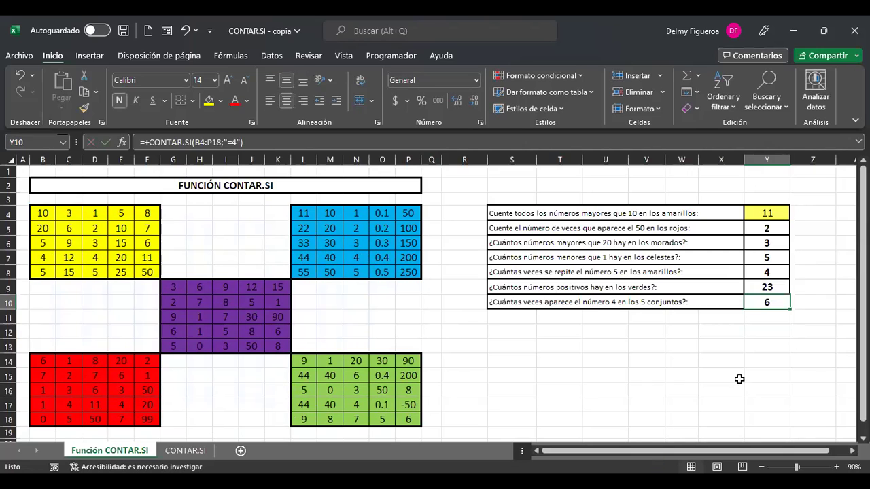
In Y12, count the 4s in the yellow block with CONTAR.SI over B4:F8 and the criterion "=4".
left_click(764, 331)
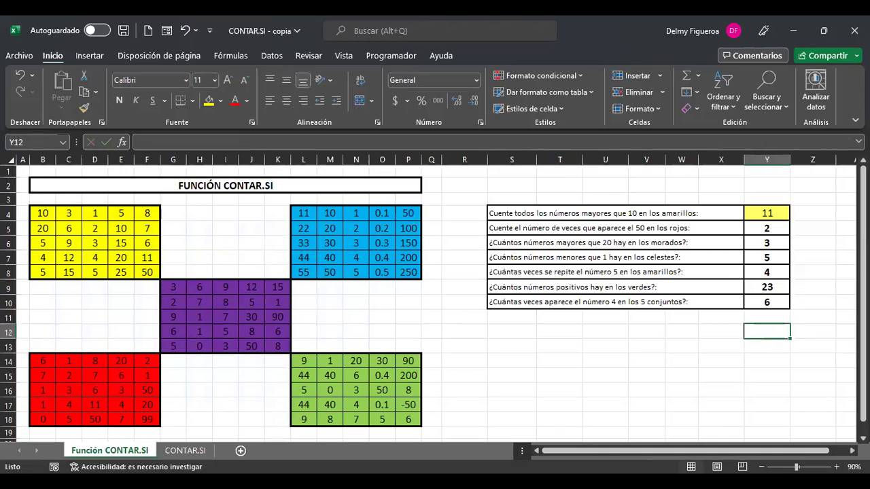
type("+")
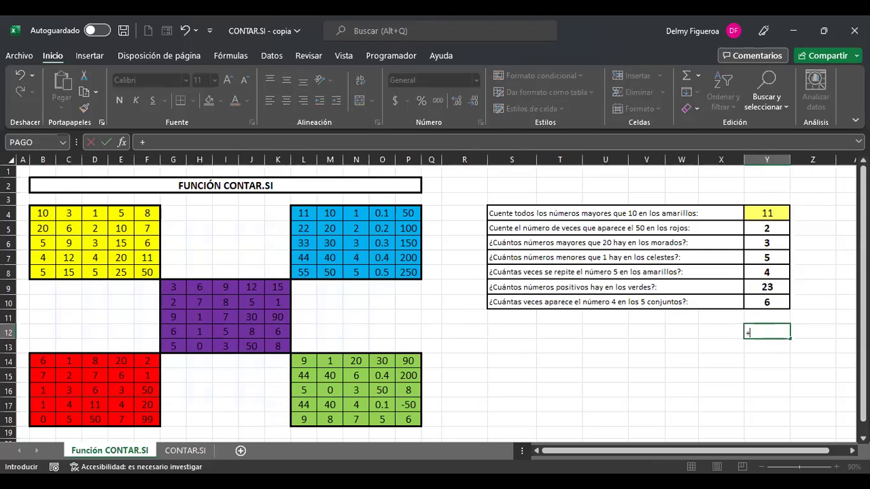
type("cont")
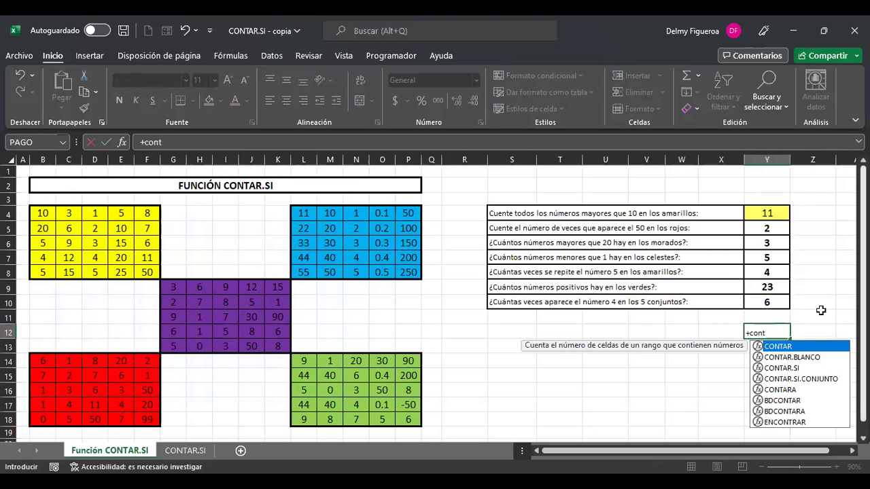
double_click(782, 368)
left_click(50, 214)
left_click_drag(50, 214, 149, 275)
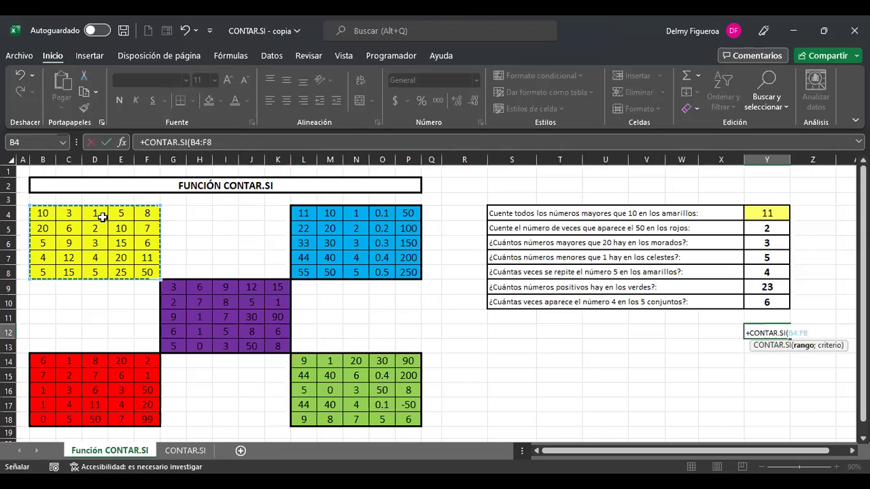
type(";")
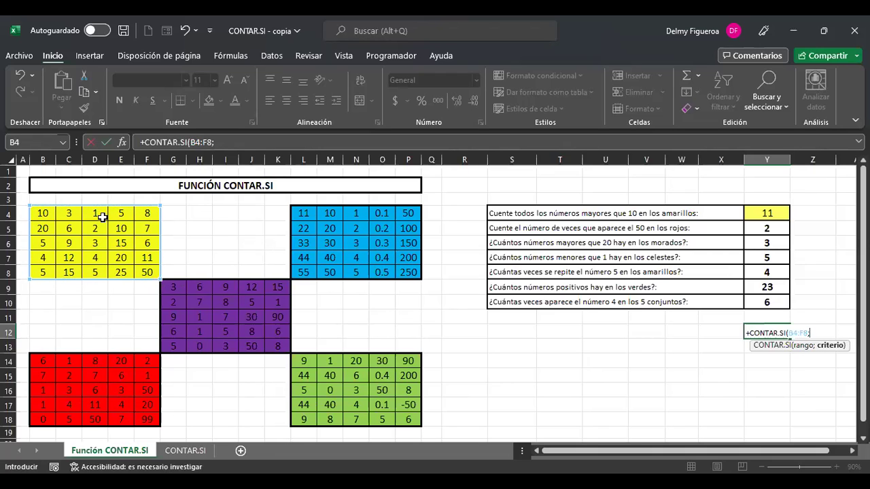
type("\"=4\")")
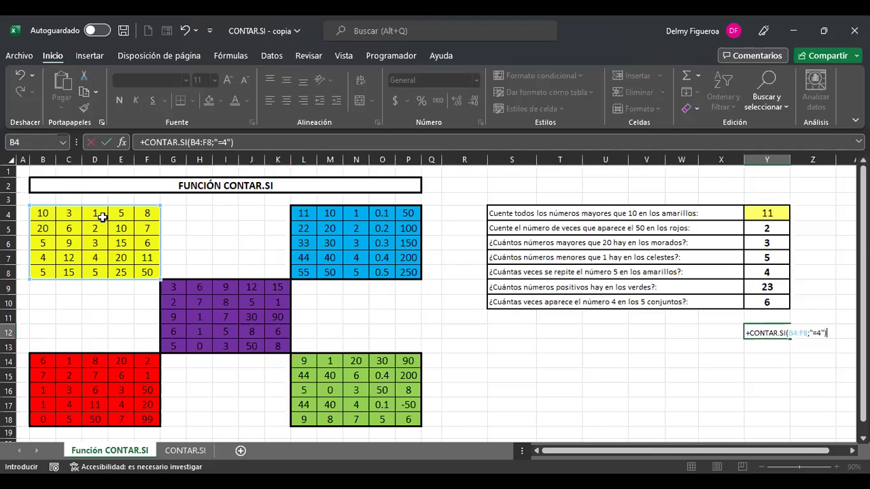
key("ctrl+Return")
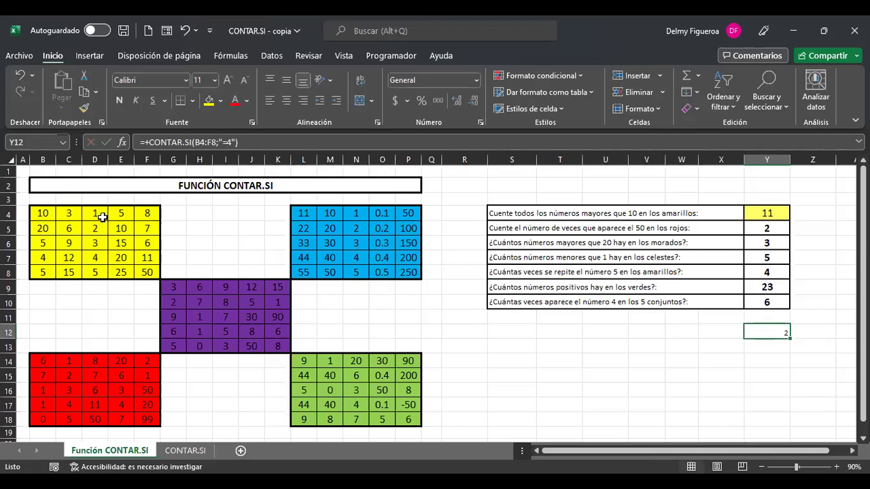
Extend the Y12 formula on a new line by adding CONTAR.SI over the blue block L4:P8 with the criterion "=4".
key("F2")
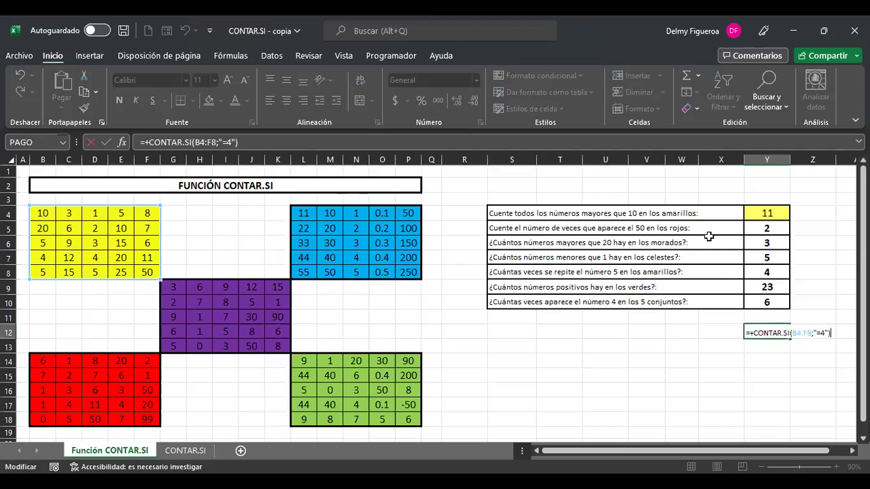
type("+")
key("alt+Return")
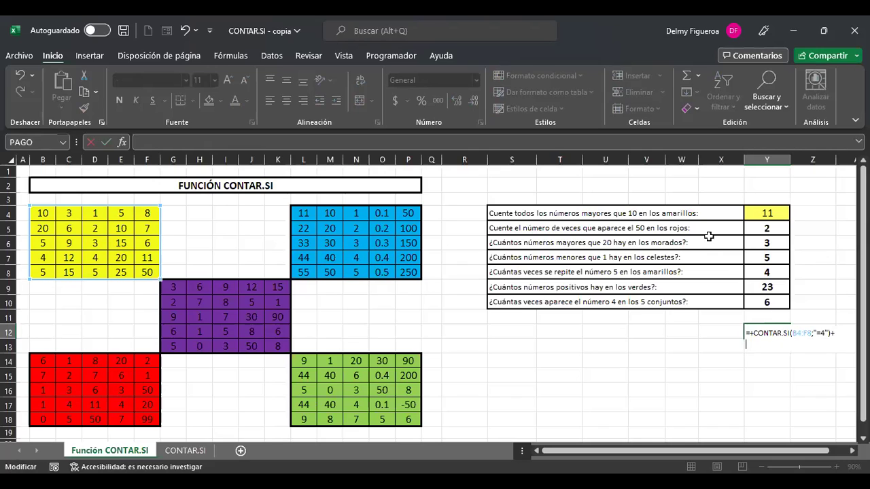
type("con")
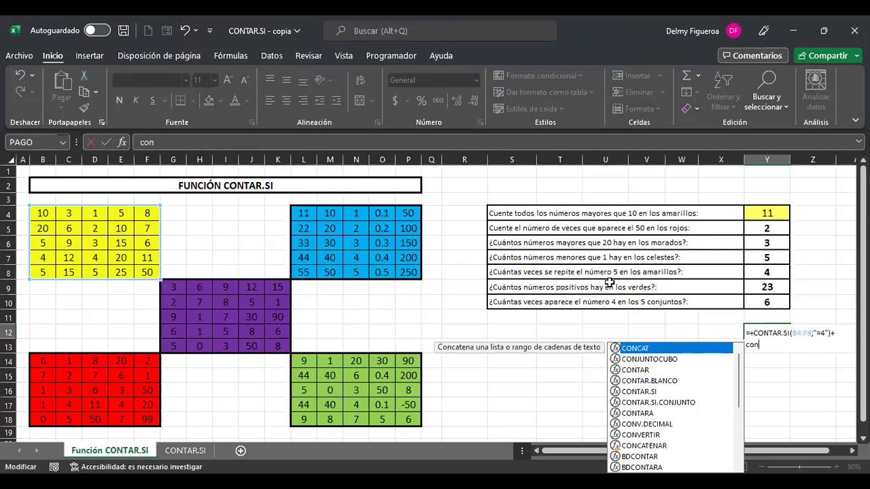
double_click(651, 391)
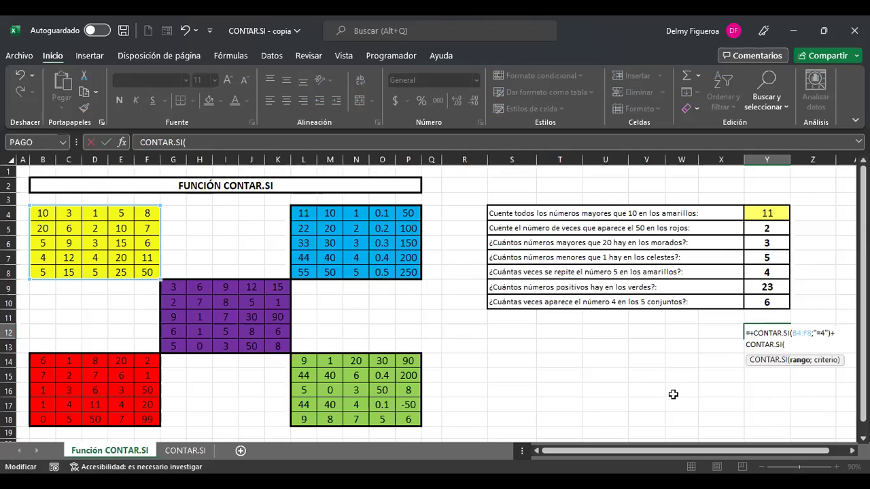
left_click(303, 211)
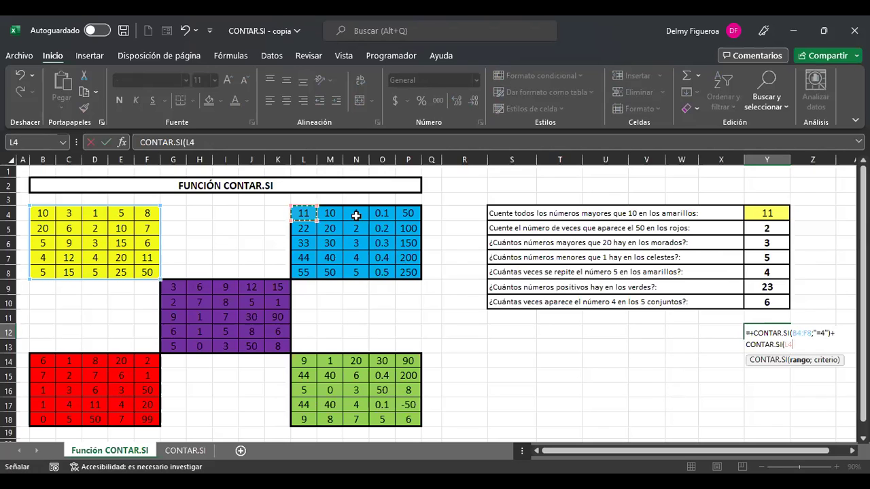
left_click(411, 274, "shift")
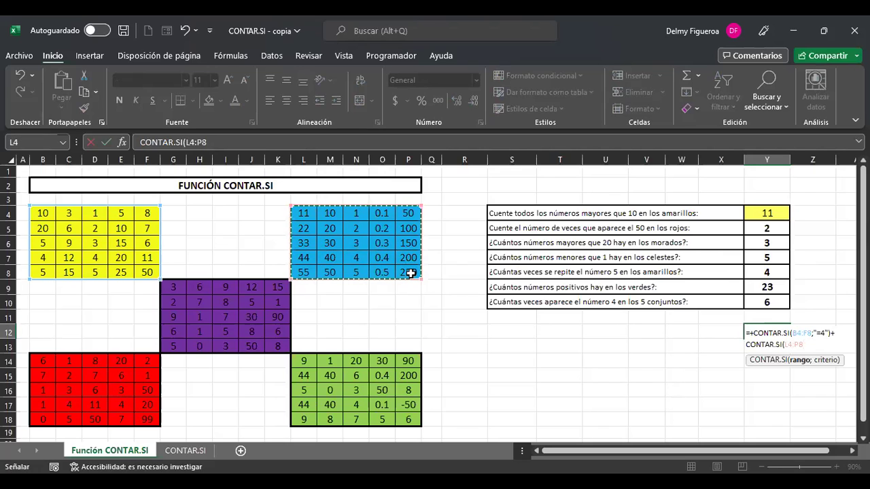
type(";")
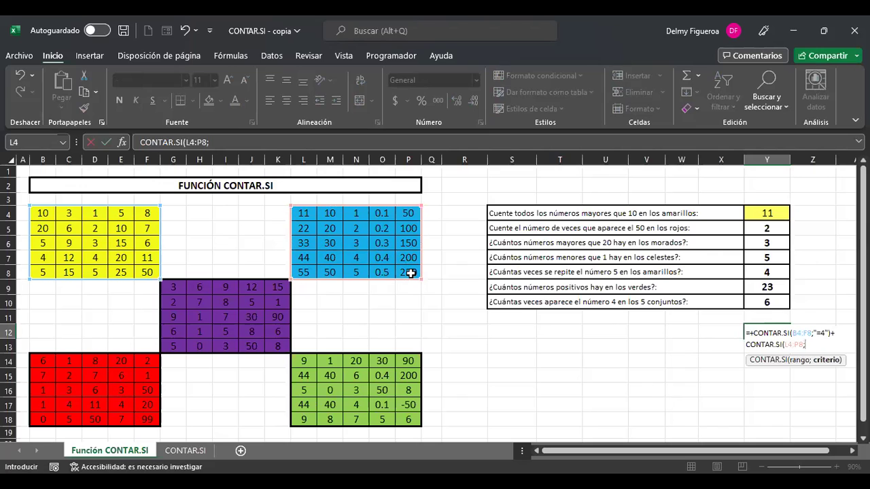
type("\"=4\")")
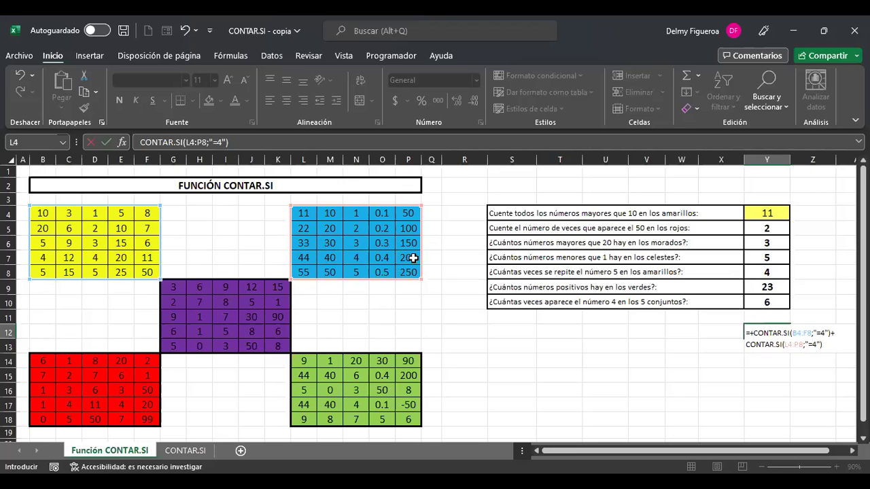
key("Return")
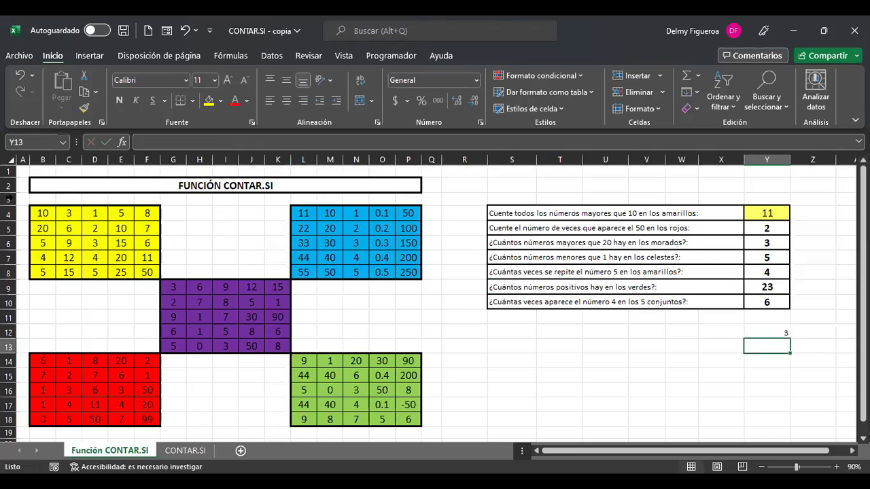
Add a third line to the Y12 formula with CONTAR.SI over the purple block G9:K13 and the criterion "=4".
key("Up")
key("F2")
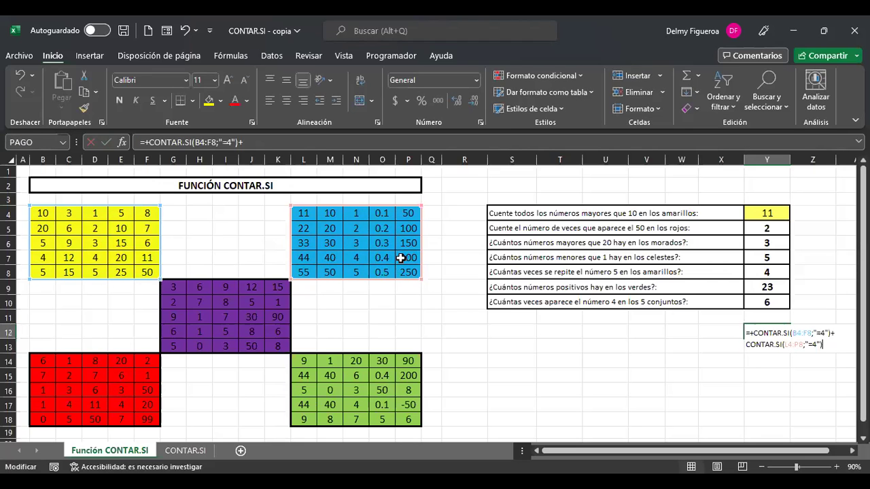
type("+")
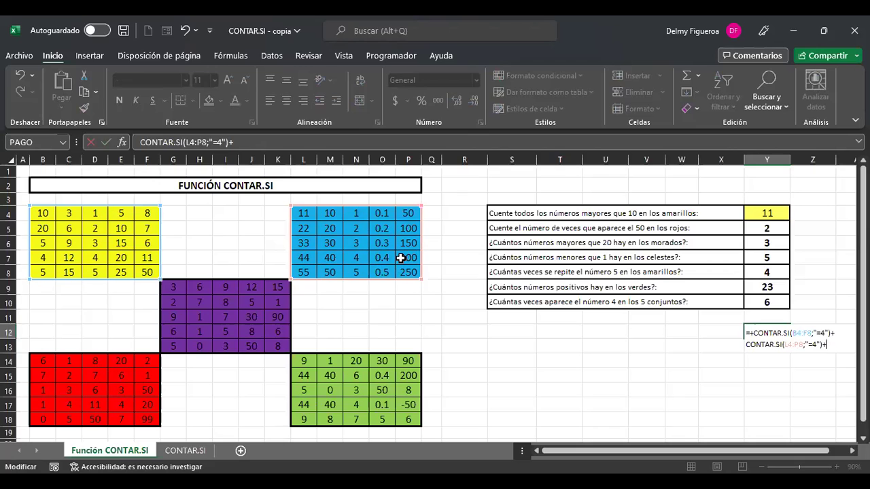
key("alt+Return")
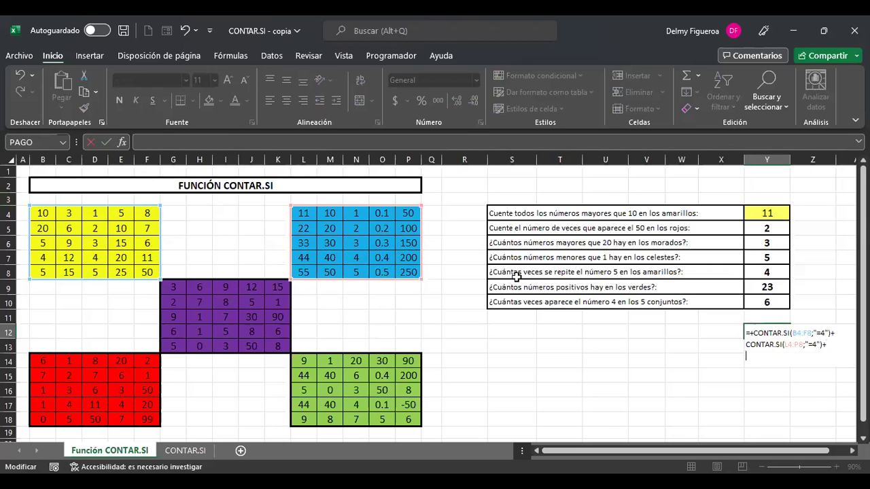
type("contar")
left_click(778, 397)
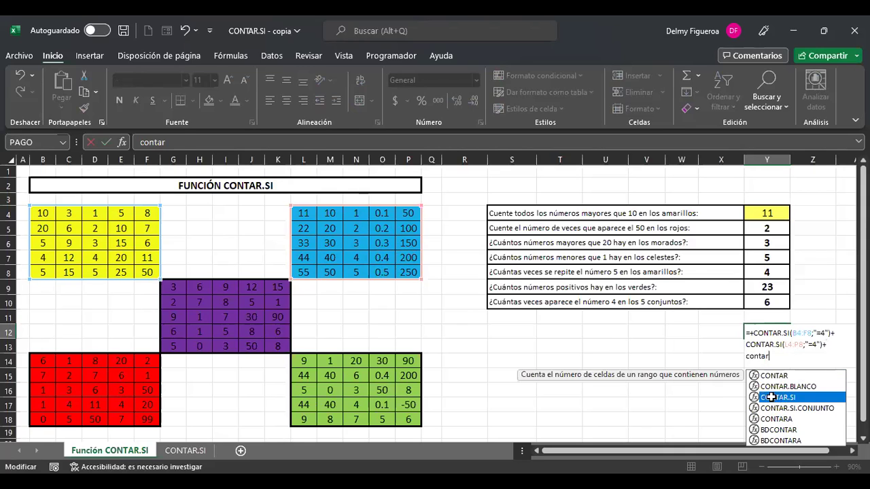
double_click(778, 397)
left_click(172, 285)
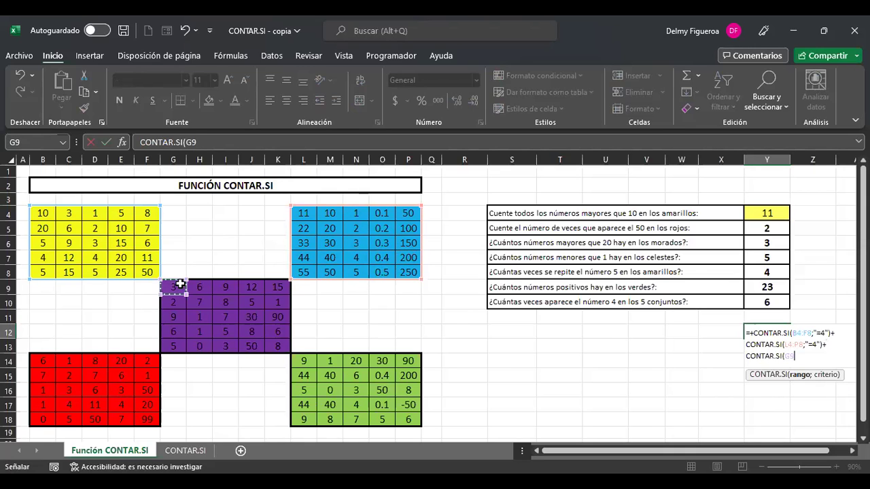
left_click_drag(280, 344, 281, 345)
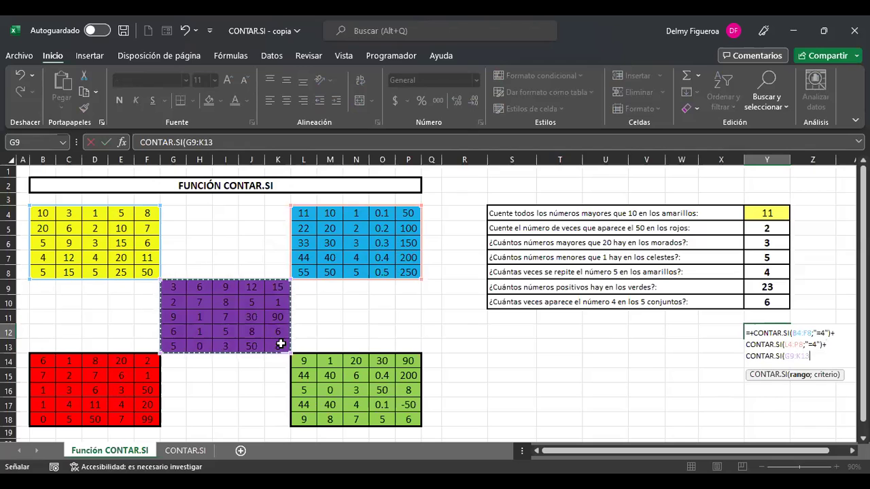
type(";")
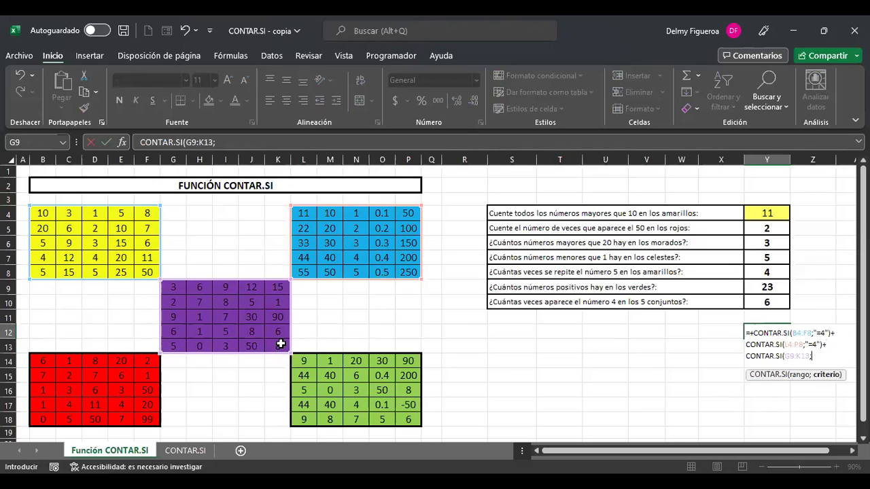
type("\"=4\")")
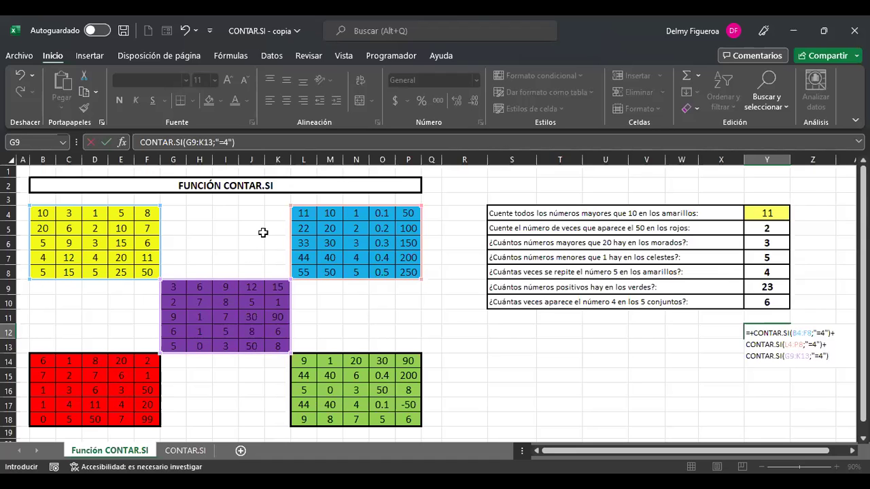
key("Return")
Add a fourth line to the Y12 formula with CONTAR.SI over the red block B14:F18 and the criterion "=4", ending with a plus sign.
key("Up")
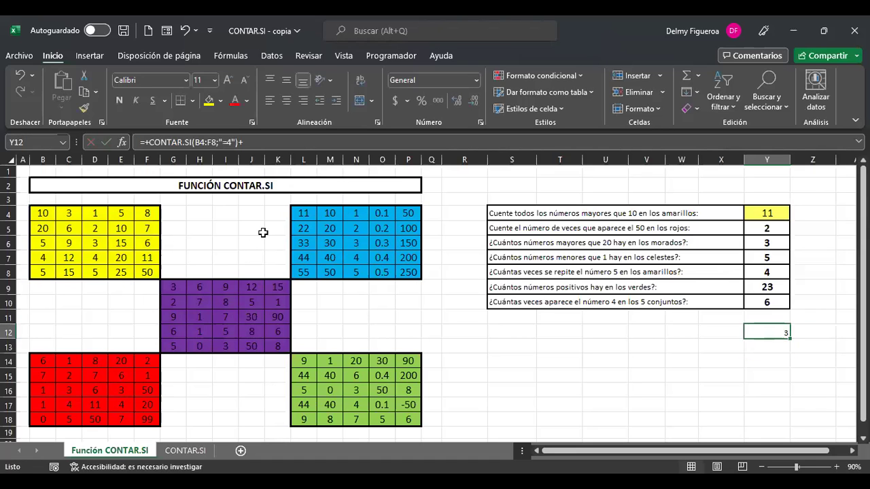
key("F2")
type("+")
key("alt+Return")
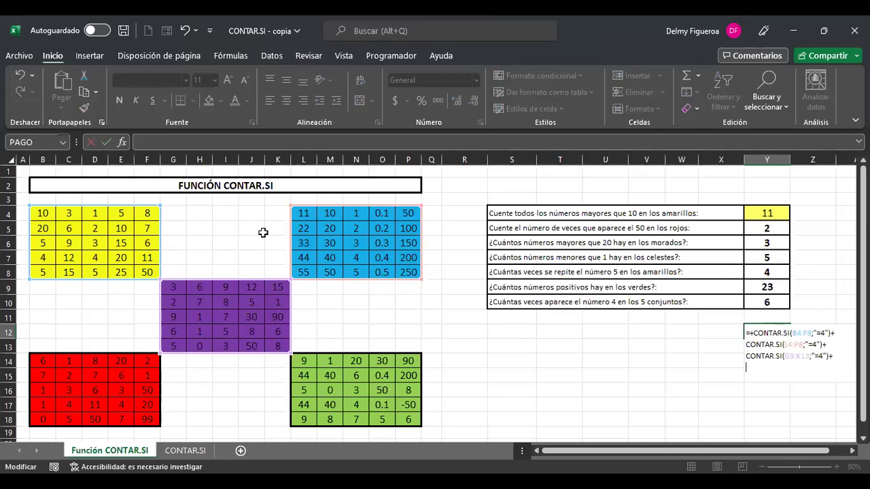
type("conta")
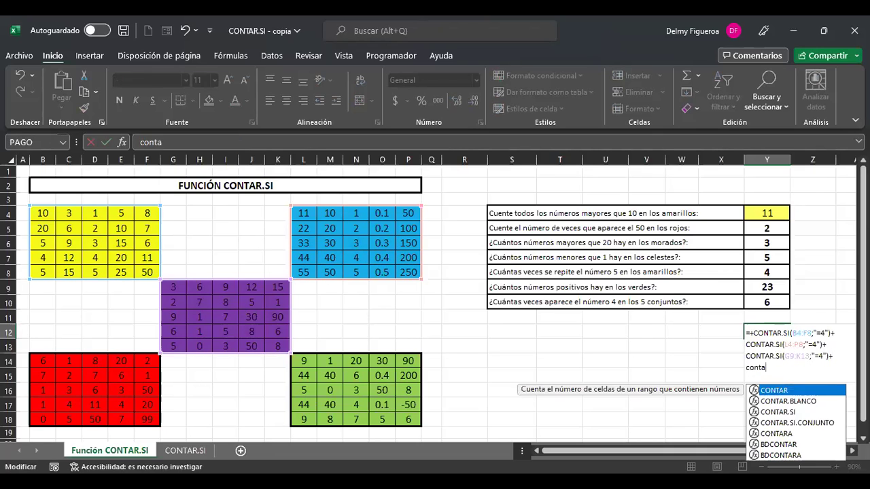
double_click(787, 412)
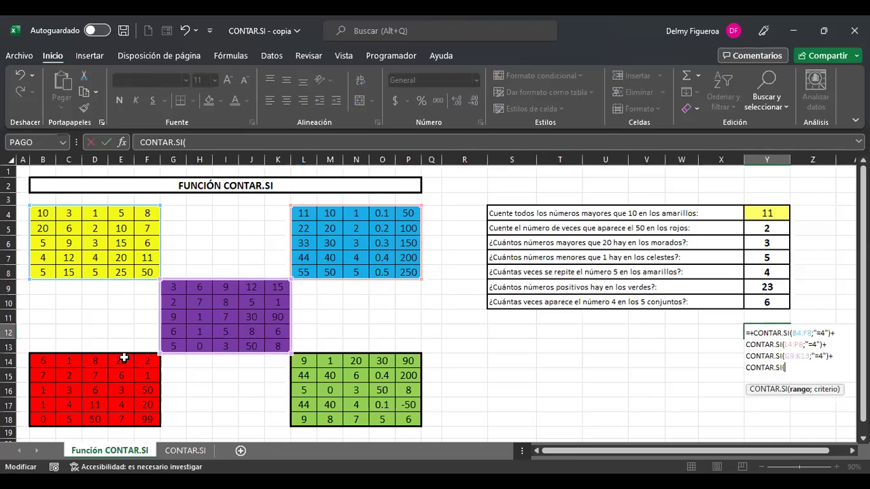
left_click(43, 361)
left_click(150, 420, "shift")
type(";\"=4\"")
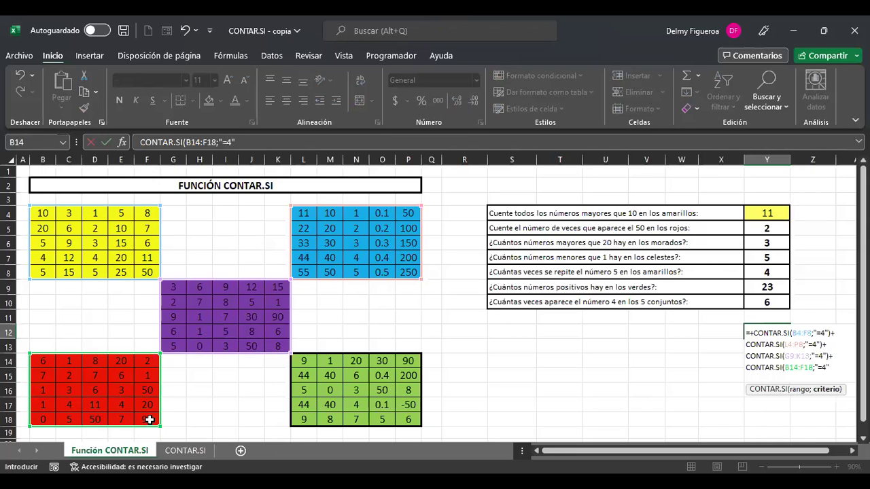
type(")+")
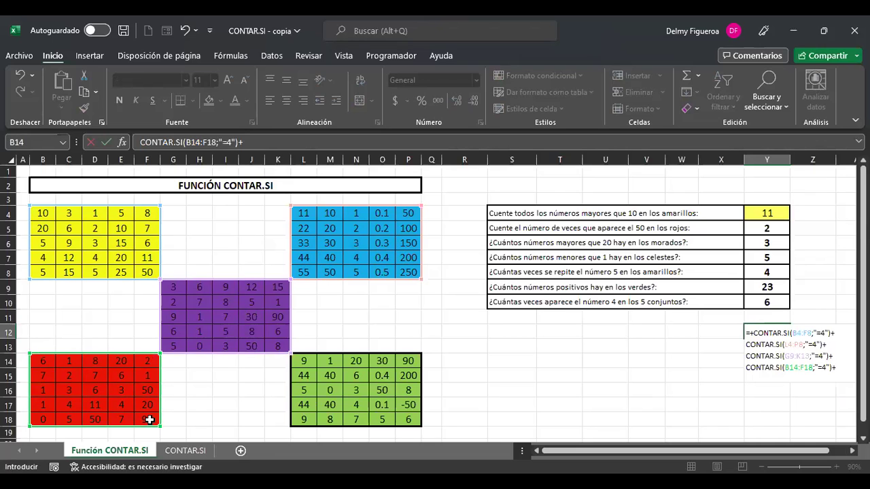
Complete the Y12 formula with a fifth line using CONTAR.SI over the green block L14:P18 and the criterion "=4".
key("alt+Return")
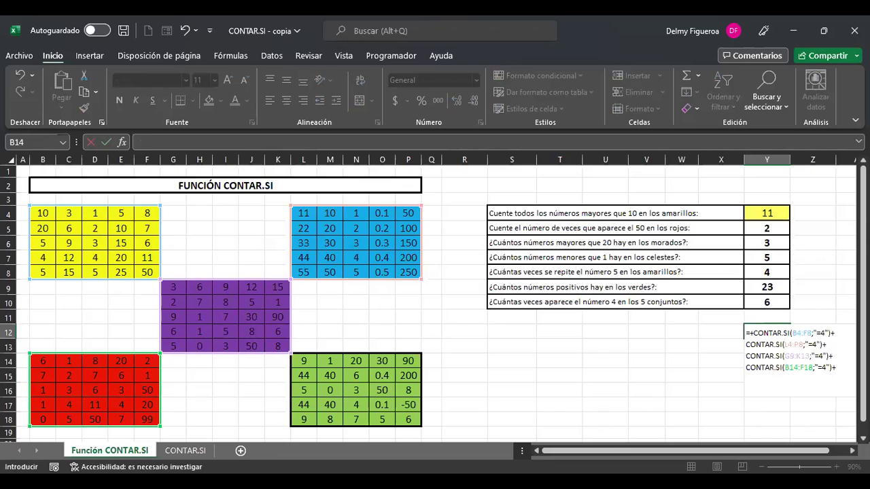
type("contar")
double_click(765, 426)
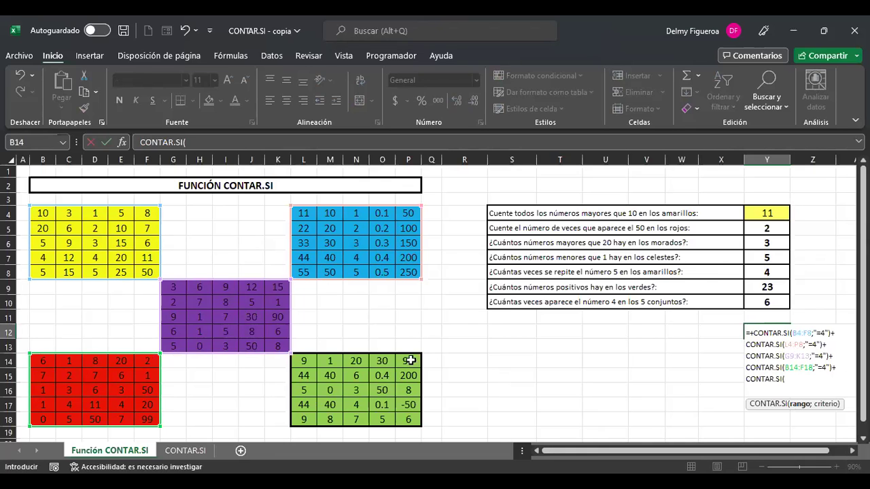
left_click(303, 361)
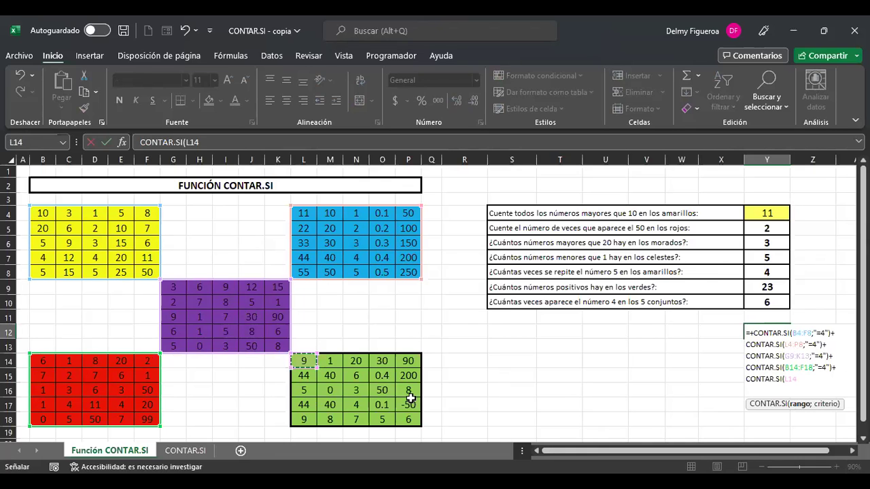
left_click(413, 419, "shift")
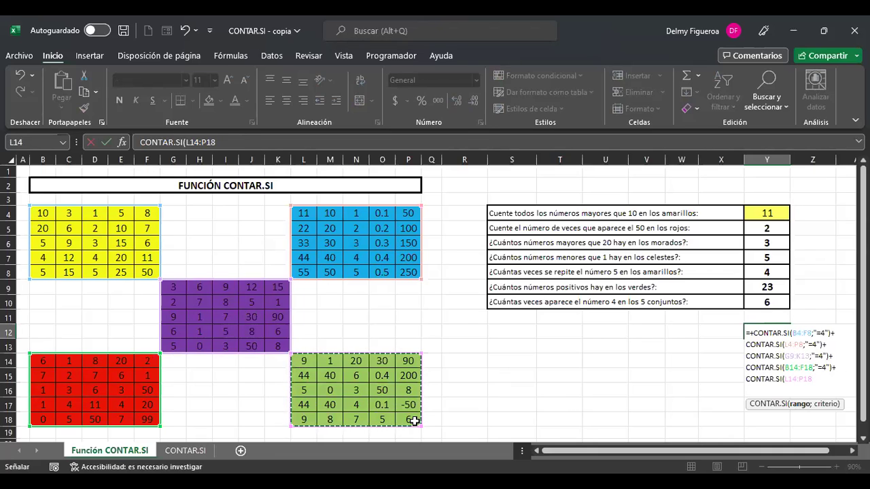
type(";\"=")
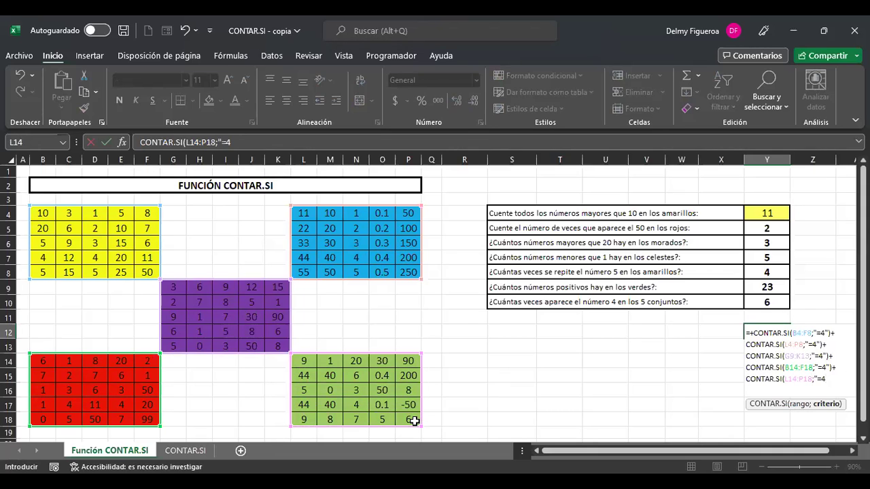
type("4\")")
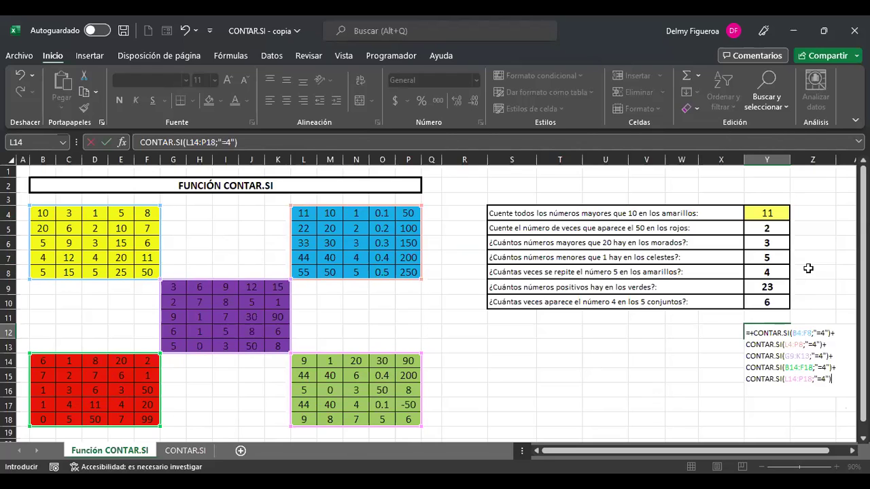
key("Return")
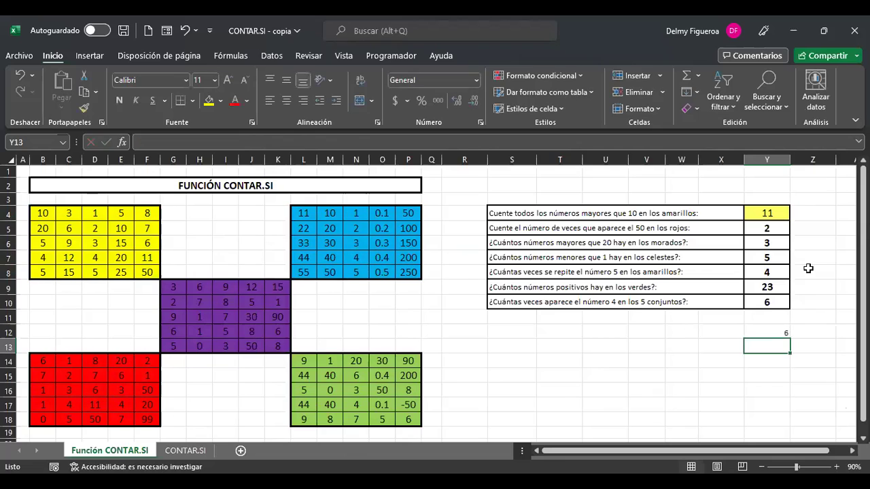
key("Up")
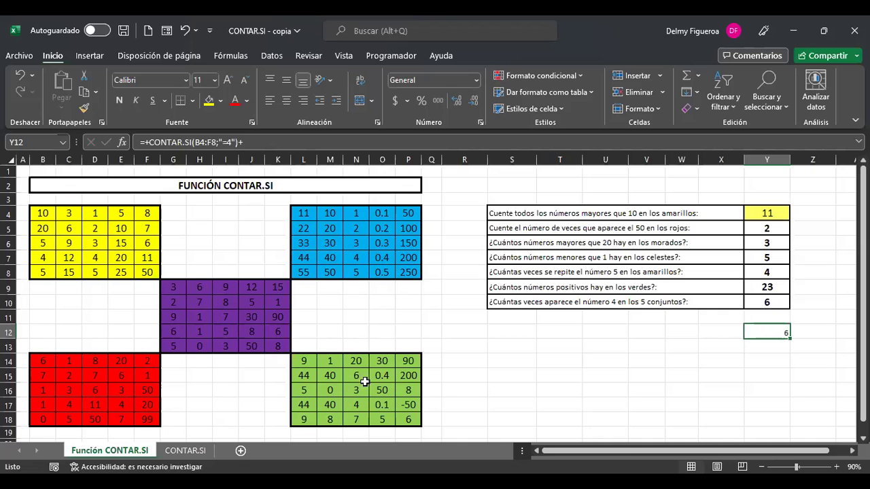
Switch to the CONTAR.SI sheet and enlarge its view to 120%, starting from cell A1.
left_click(185, 450)
scroll(469, 370, "up", 1)
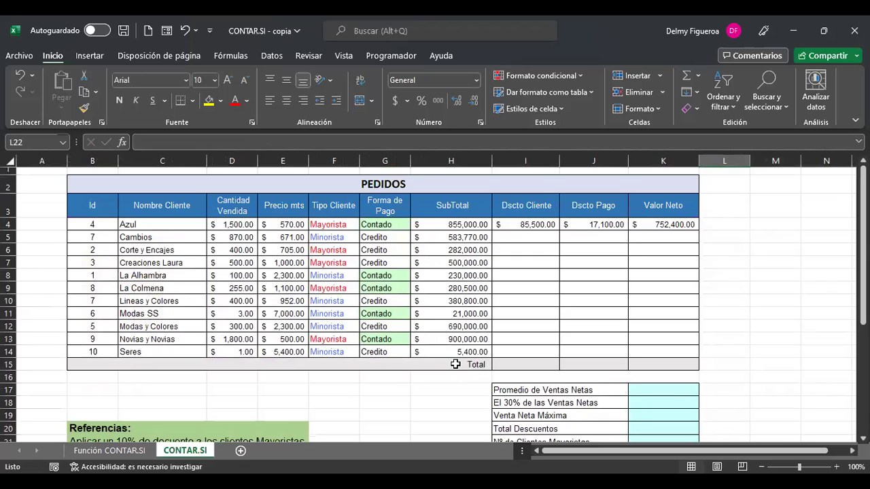
left_click(839, 467)
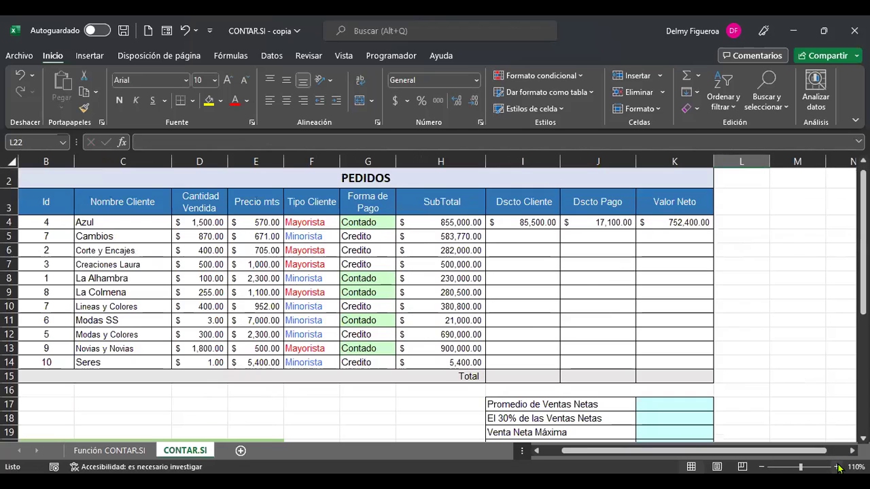
key("ctrl+Home")
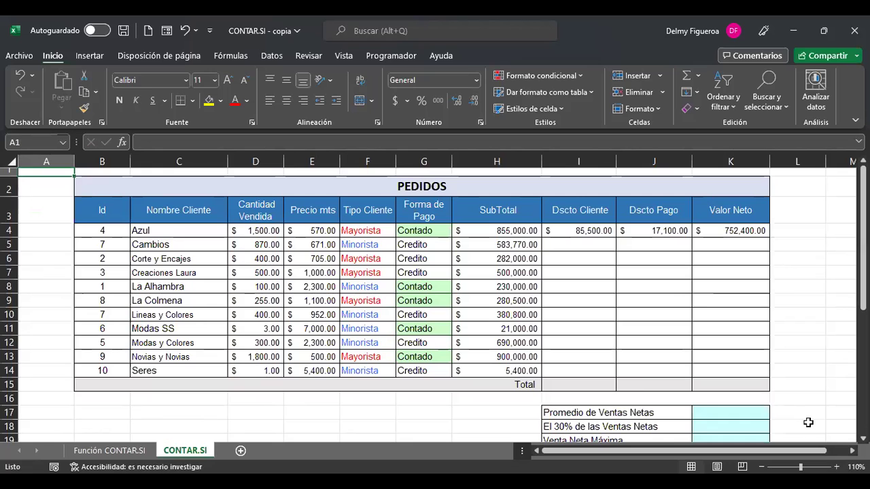
left_click(838, 467)
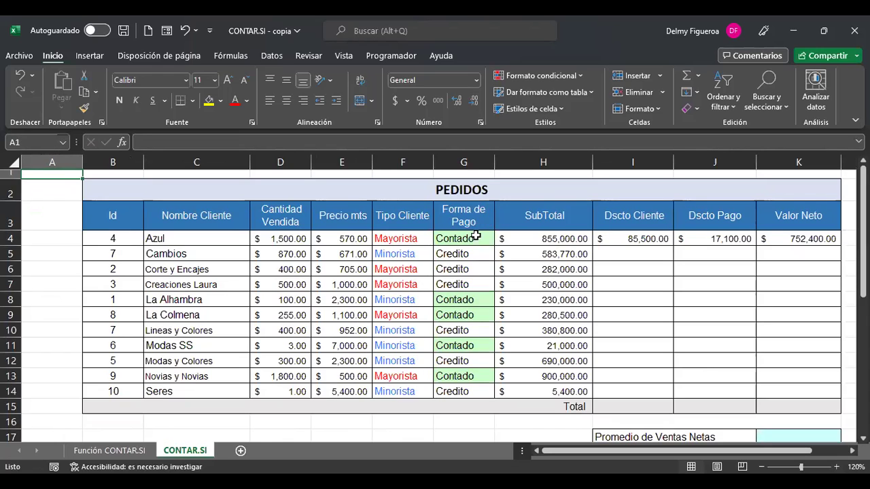
Examine the SubTotal and Dscto Cliente formulas in row 4, and compare the Referencias rules and summary labels with the PEDIDOS table.
left_click(572, 238)
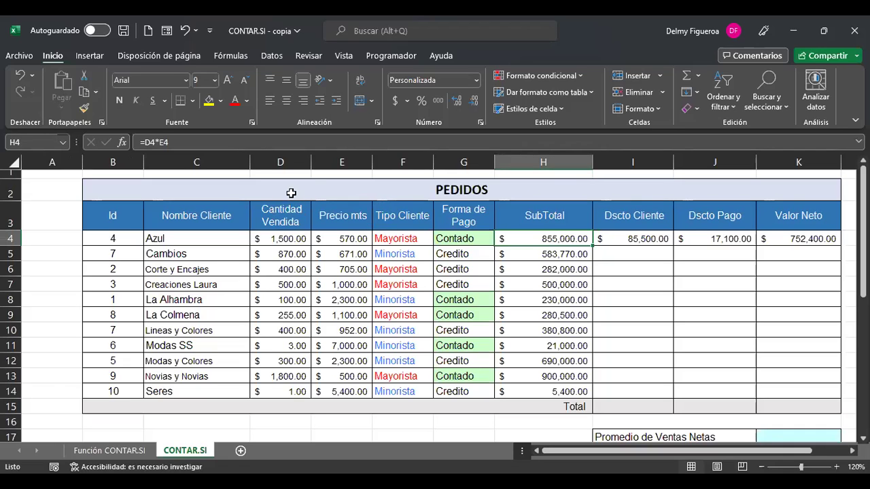
left_click(632, 238)
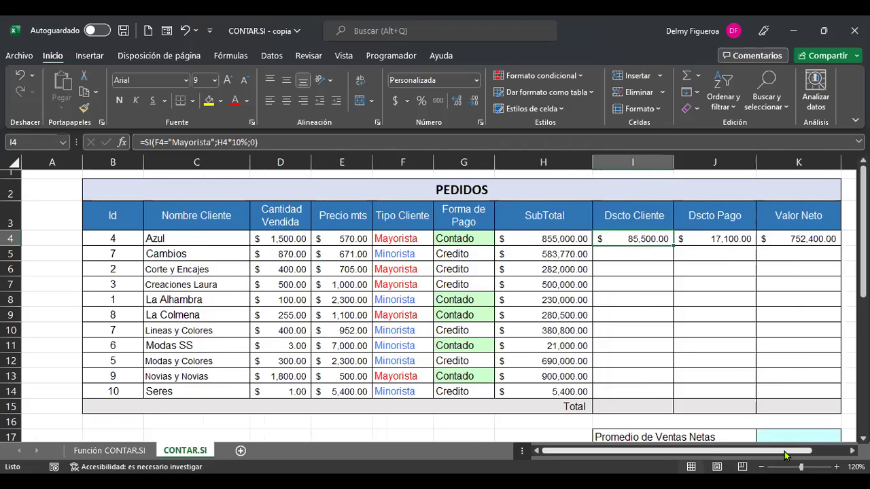
scroll(759, 340, "down", 4)
scroll(759, 339, "right", 1)
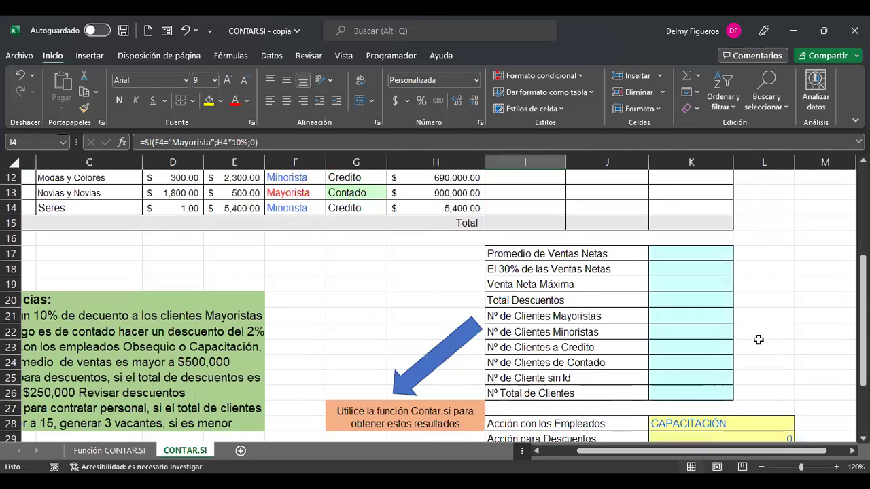
left_click(566, 450)
left_click(422, 331)
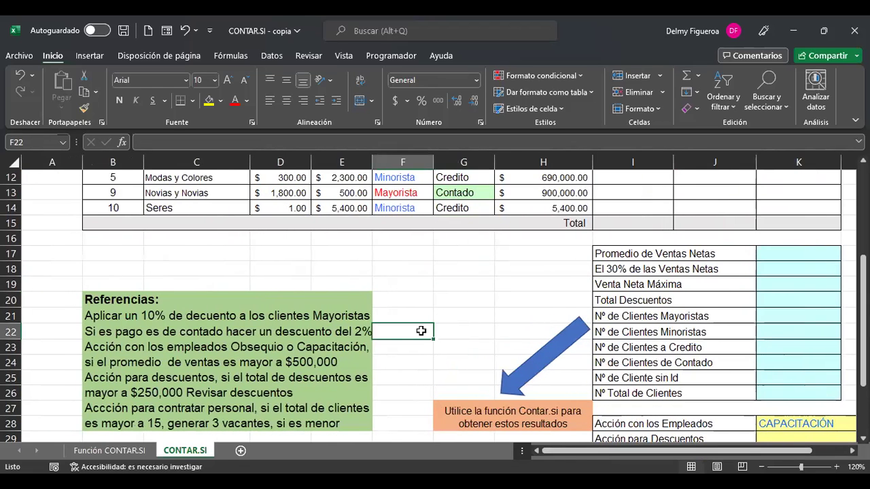
scroll(422, 331, "down", 1)
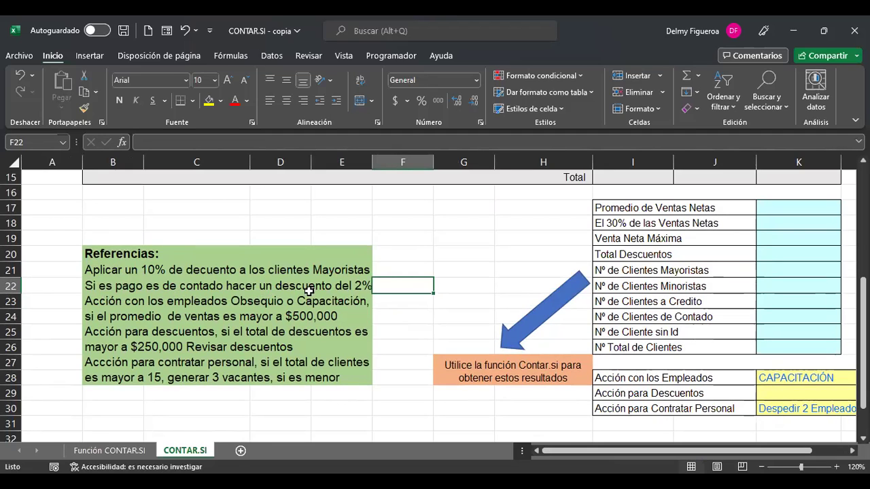
scroll(333, 294, "up", 5)
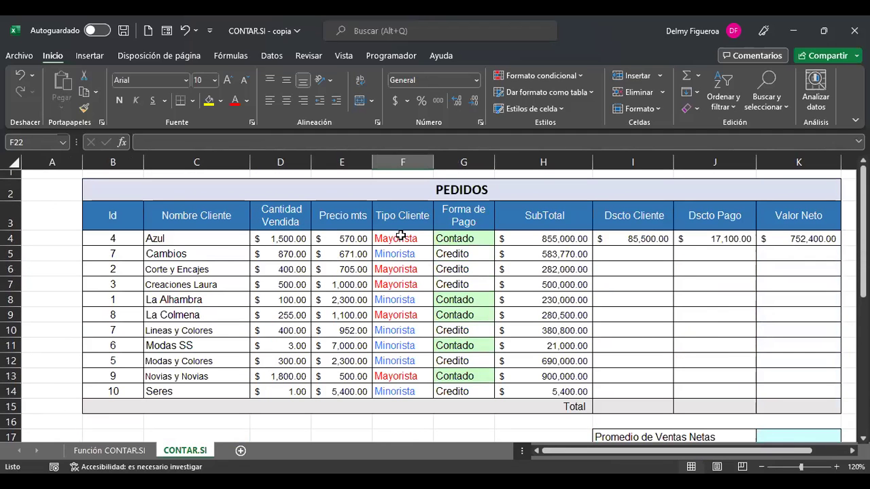
scroll(407, 384, "down", 5)
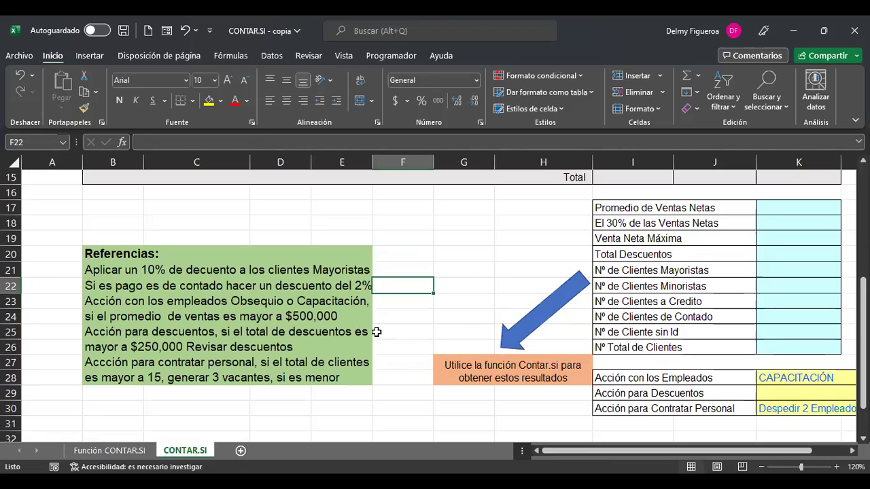
scroll(470, 324, "up", 4)
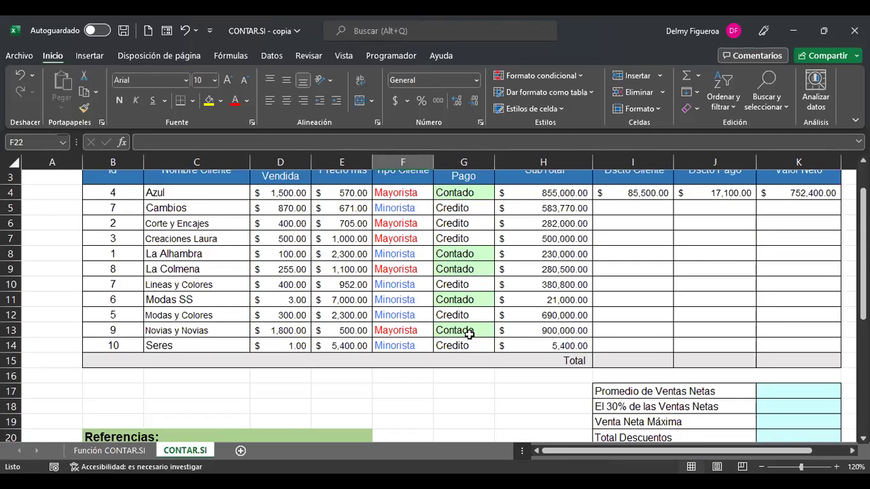
scroll(353, 313, "down", 4)
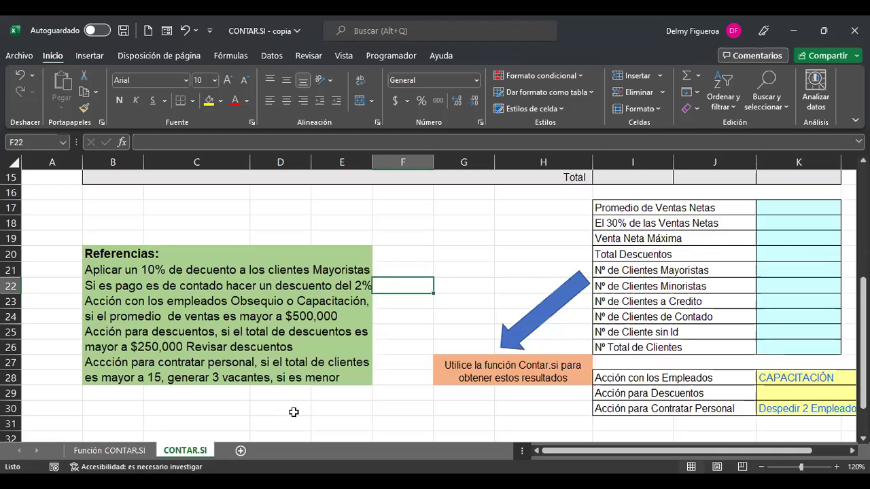
scroll(294, 412, "up", 5)
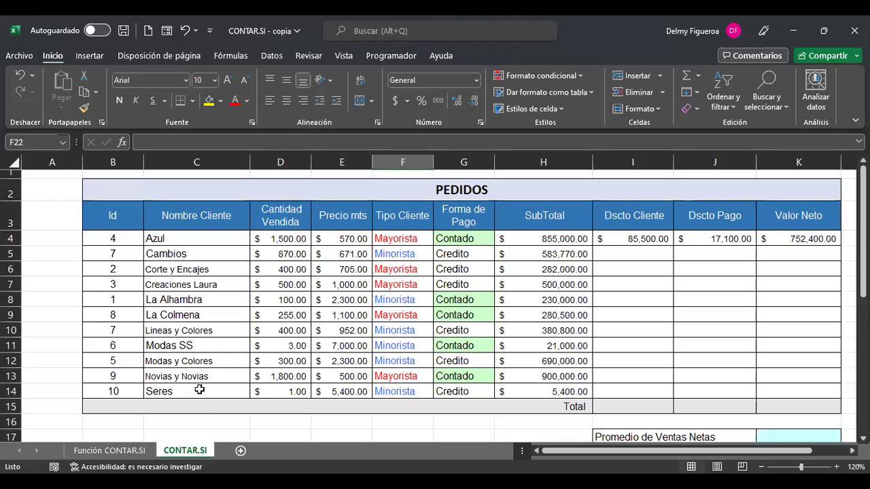
Review the Id values in B4:B14 and inspect the formula for Acción para Contratar Personal in K30.
left_click_drag(120, 246, 117, 391)
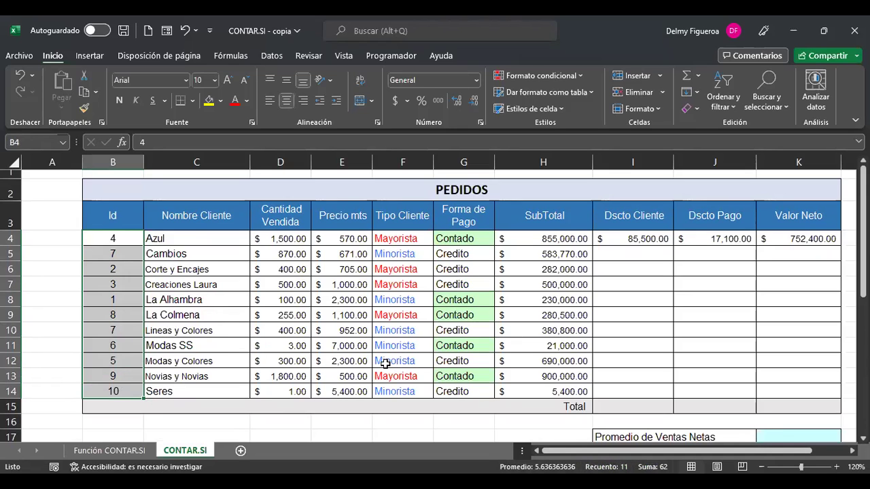
scroll(385, 365, "down", 6)
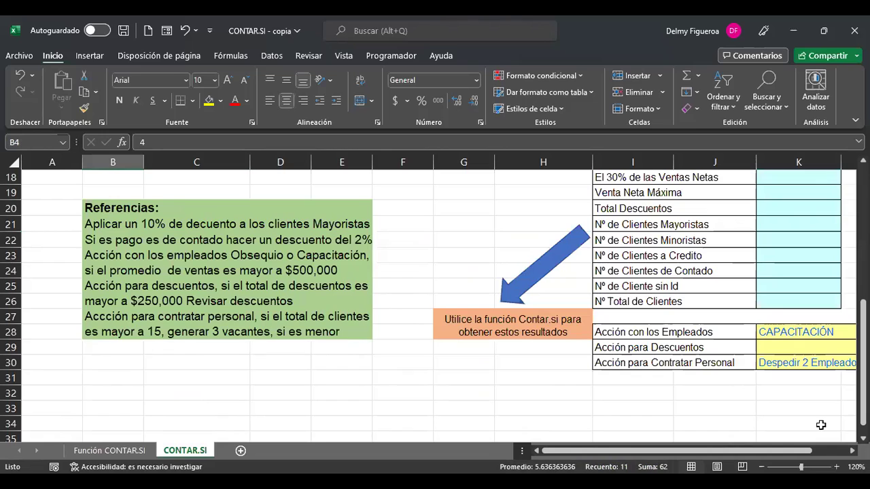
left_click(818, 365)
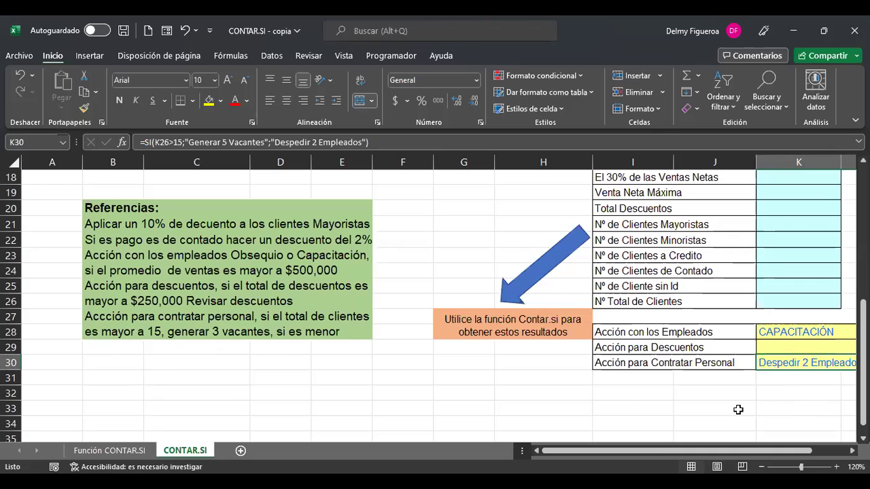
scroll(738, 410, "up", 6)
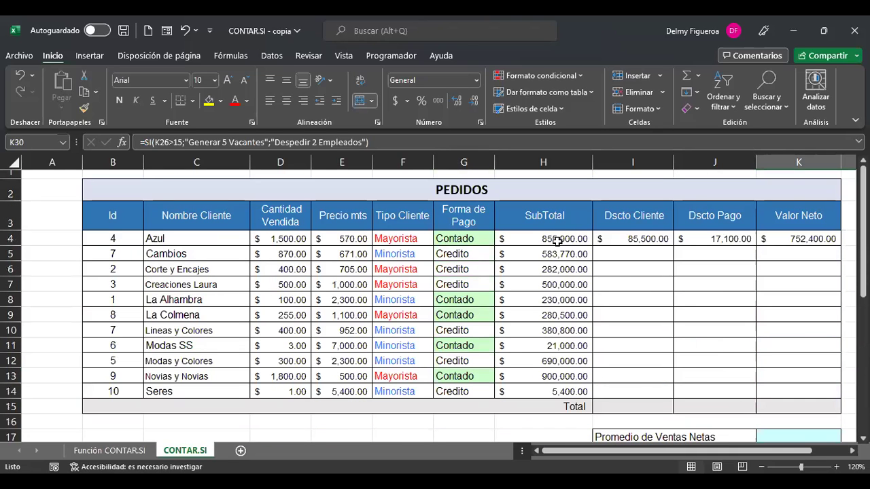
Inspect the Dscto Cliente formula in I4 and its referenced cells against the discount rules in Referencias.
left_click(649, 239)
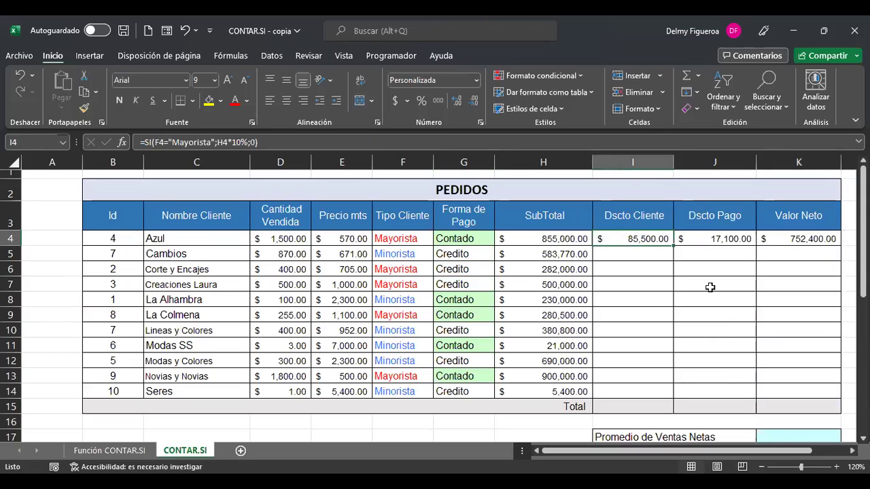
left_click(636, 253)
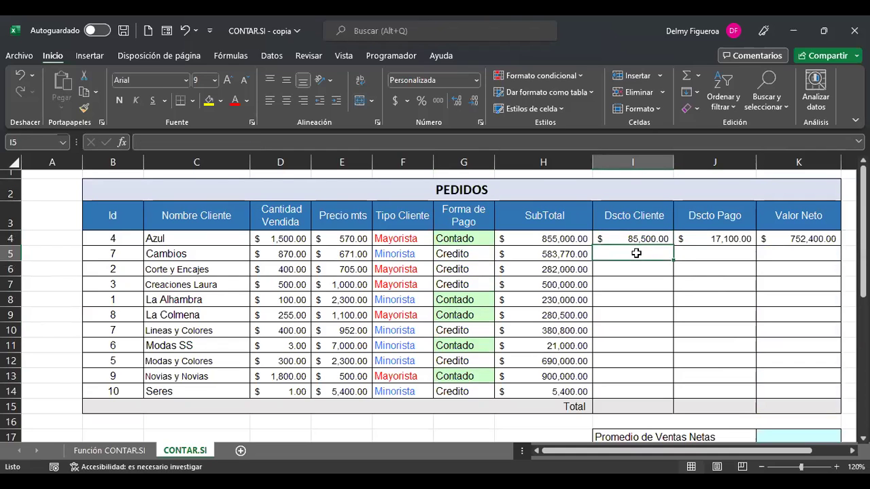
scroll(636, 253, "down", 4)
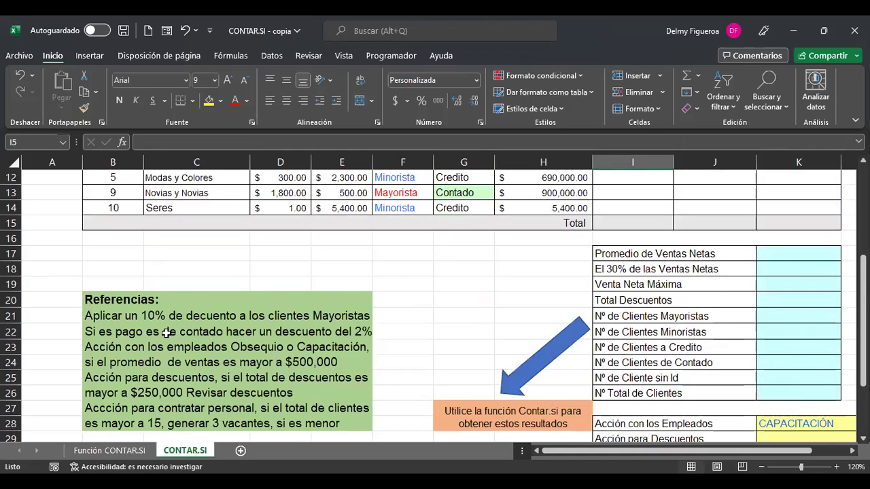
scroll(789, 357, "up", 4)
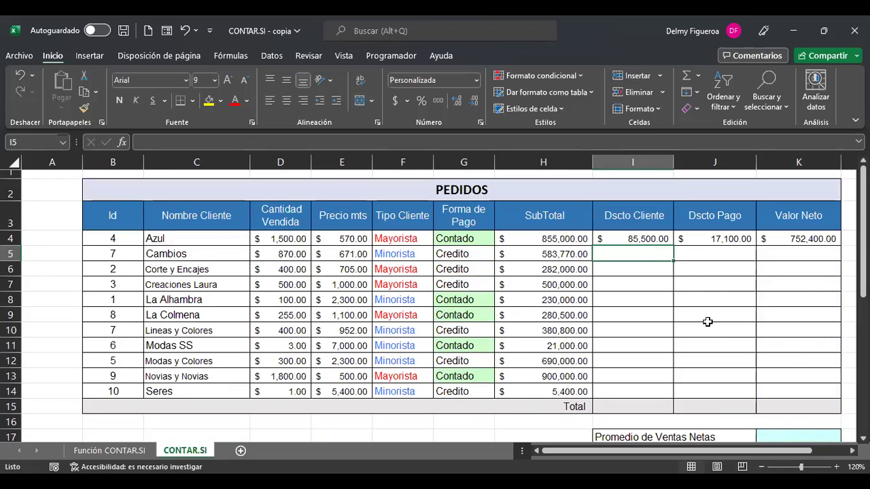
left_click(645, 241)
key("F2")
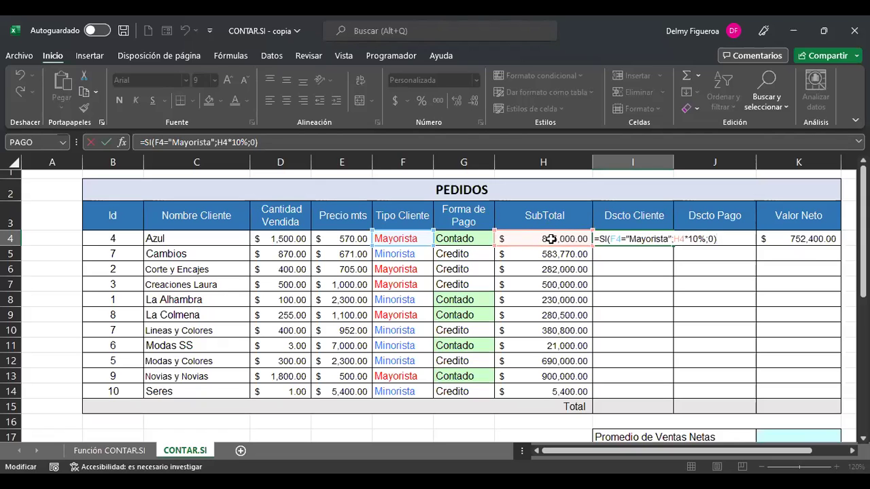
key("Return")
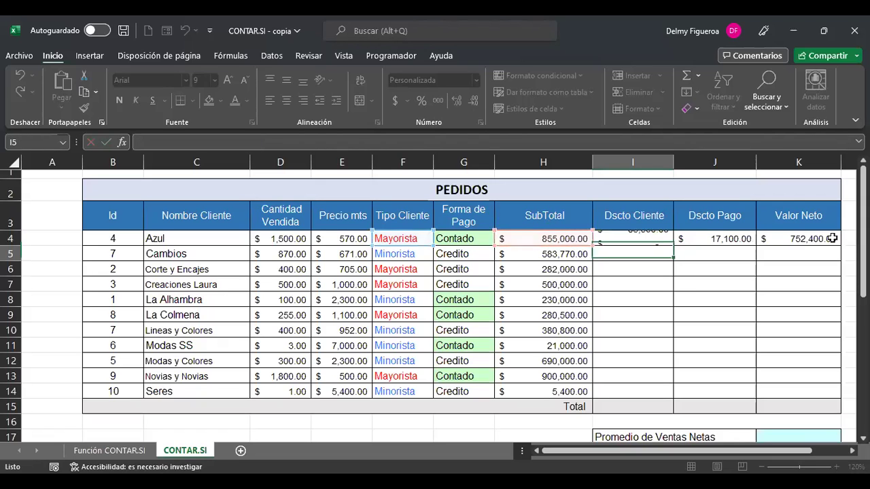
type("+")
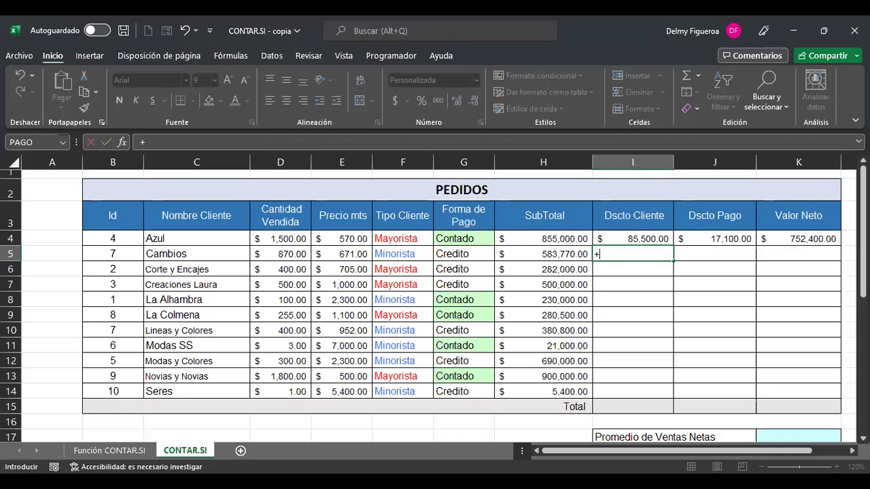
key("Escape")
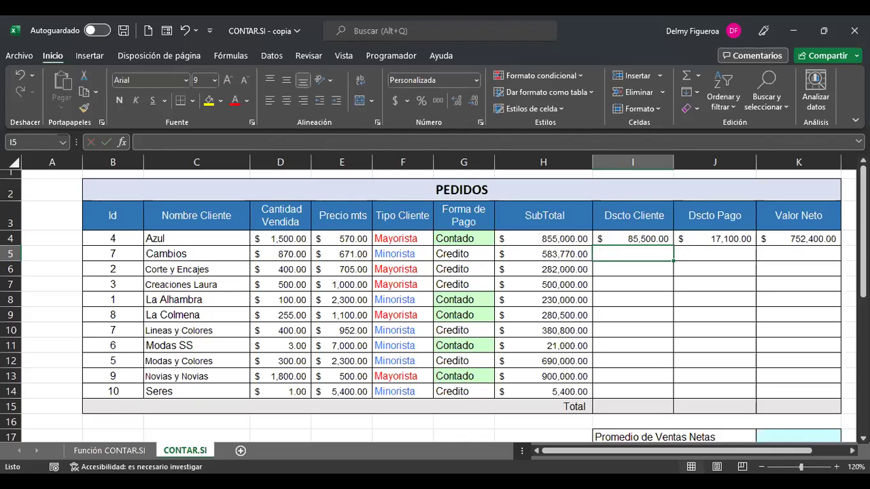
key("Up")
key("Down")
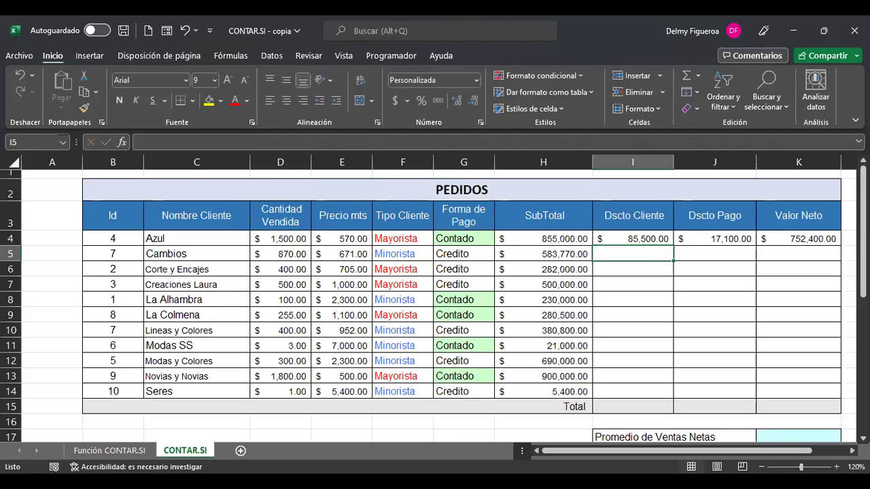
Enter =+SI(F5="Mayorista";H5*10%;0) in I5 to calculate the Dscto Cliente for the Cambios order.
type("+si")
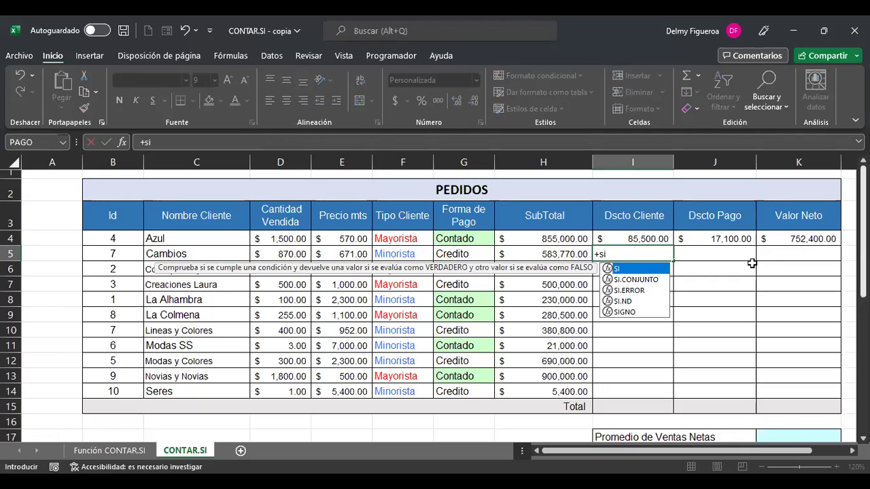
key("Tab")
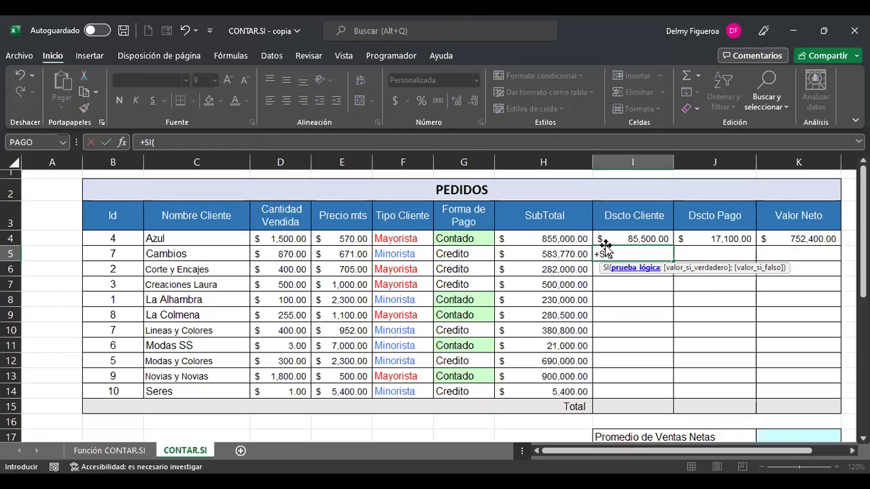
left_click(406, 254)
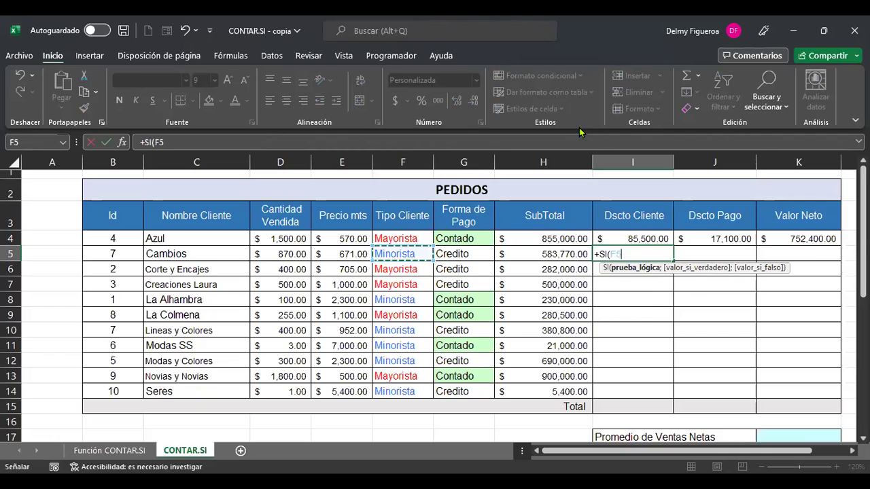
type("=\"Mayot")
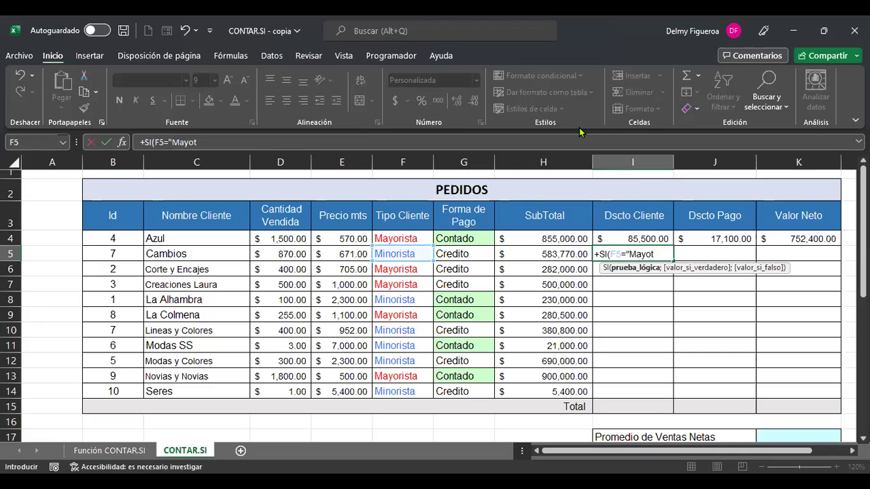
key("BackSpace")
type("rista")
type(";")
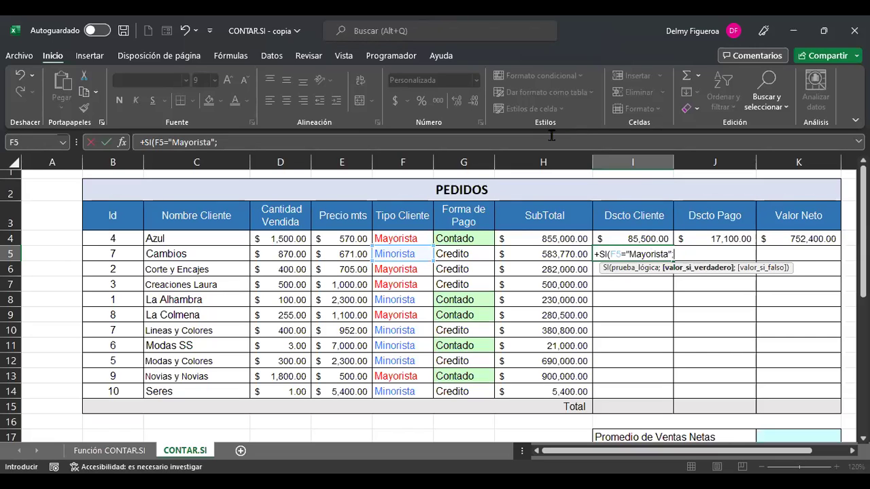
left_click(551, 255)
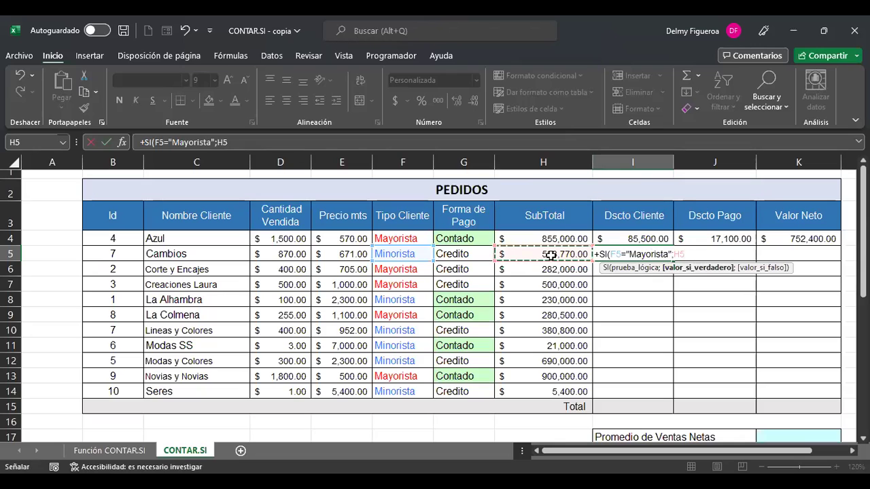
type("*")
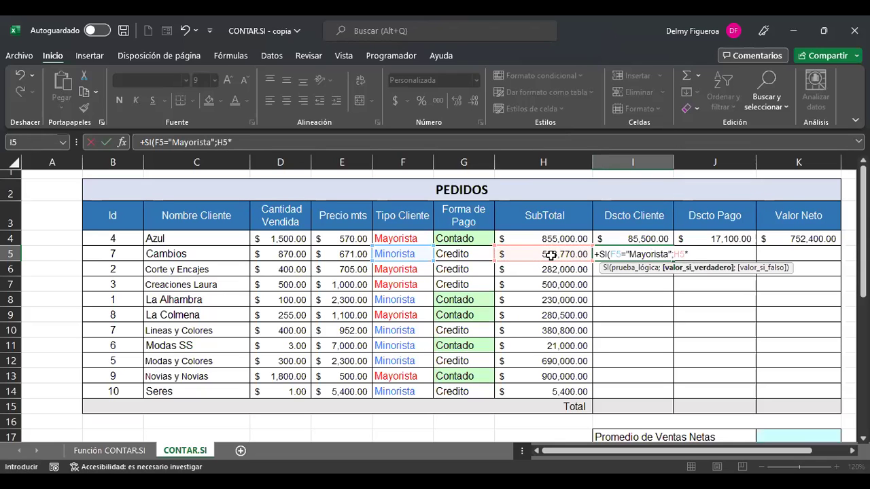
type("10%")
type(";")
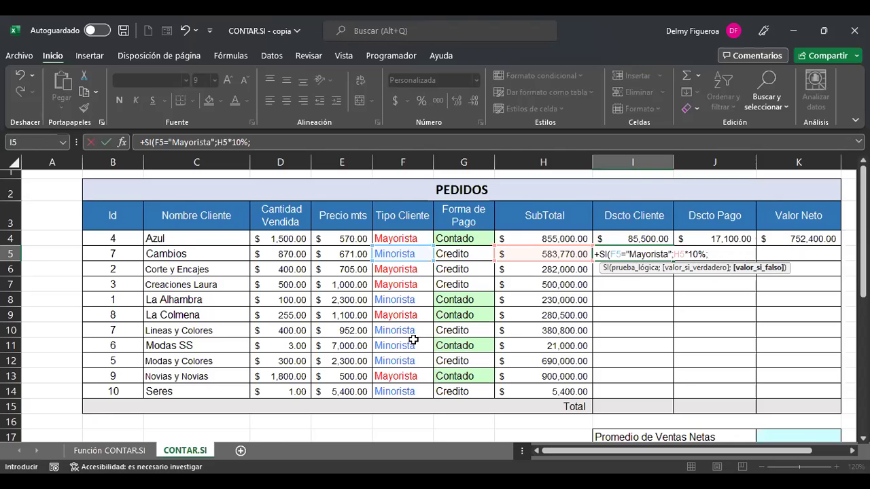
scroll(413, 340, "down", 4)
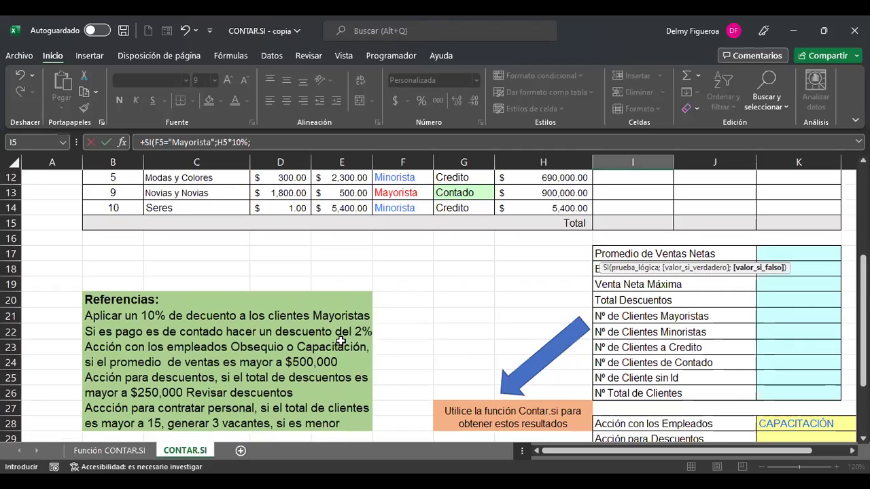
scroll(341, 341, "up", 4)
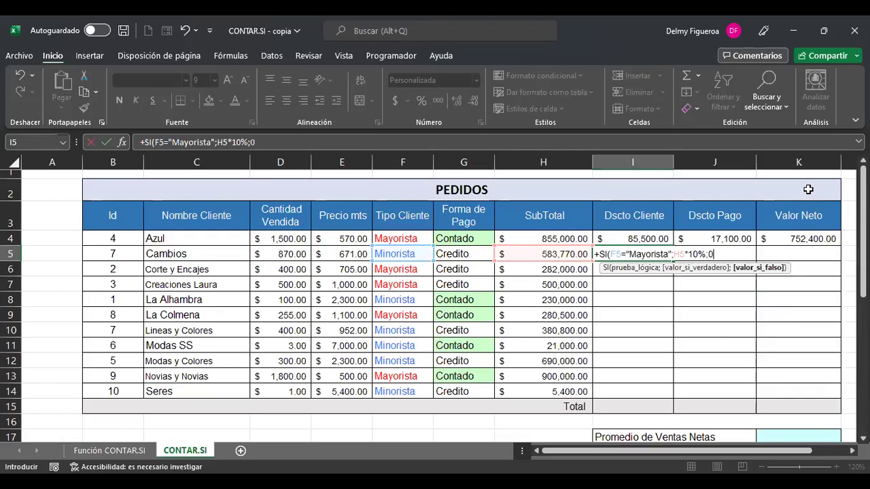
key("ctrl+Return")
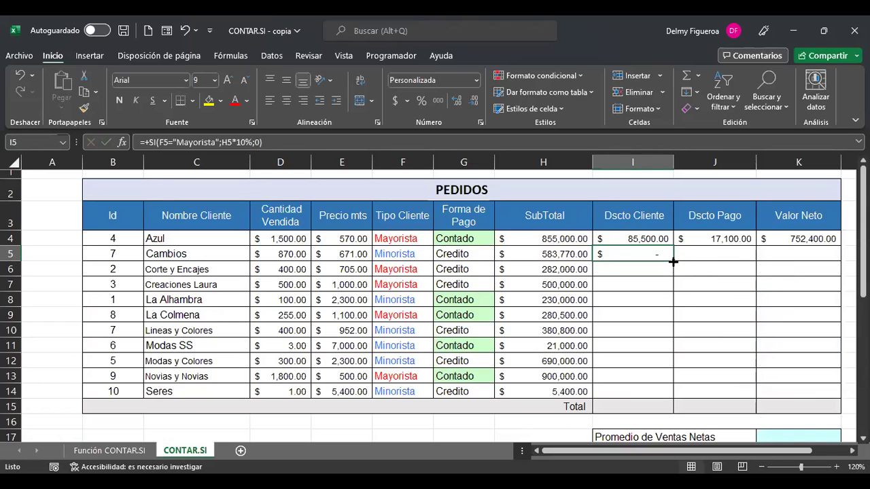
Copy the Dscto Cliente formula from I5 down through I14 and check the formulas in I4, I6 and I9.
left_click_drag(673, 262, 673, 276)
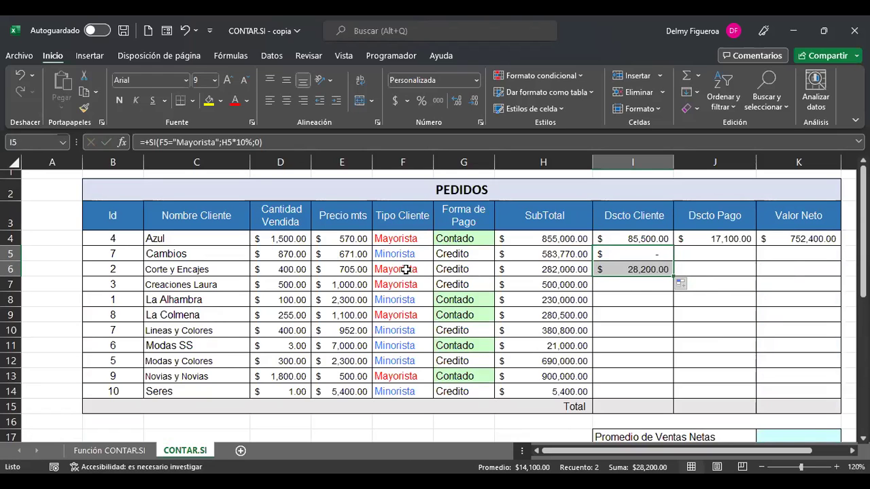
left_click_drag(673, 276, 673, 394)
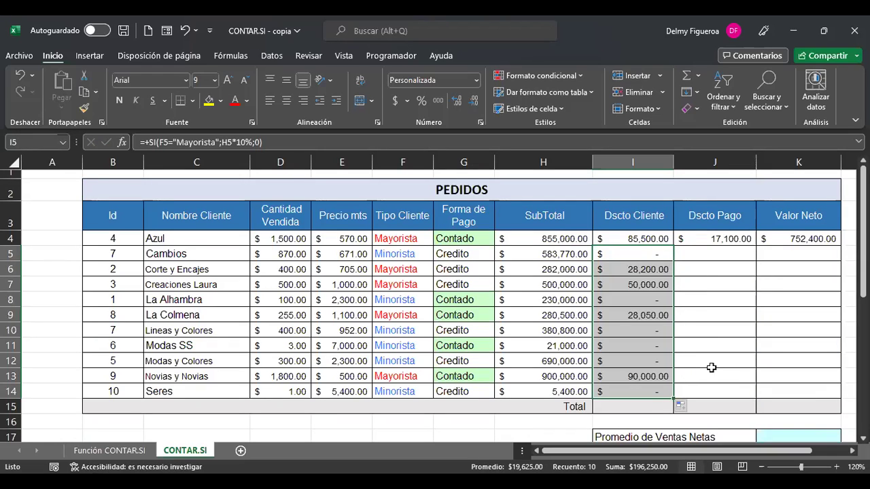
left_click(656, 239)
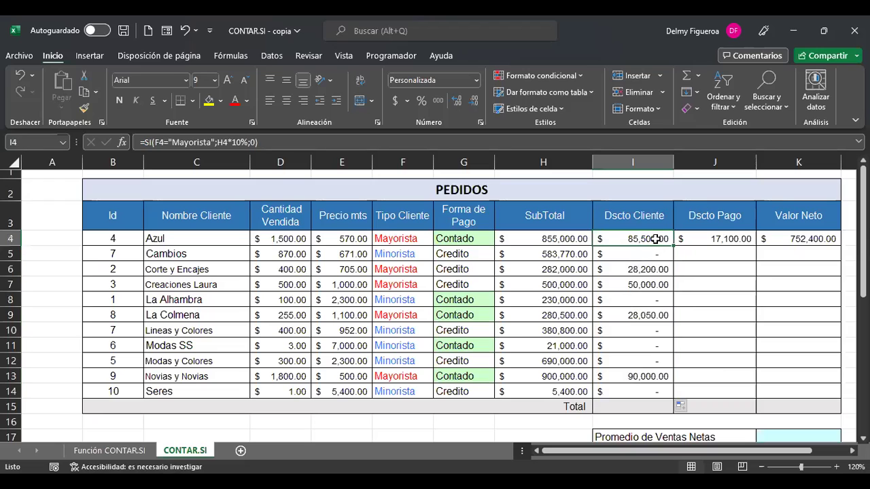
left_click(661, 278)
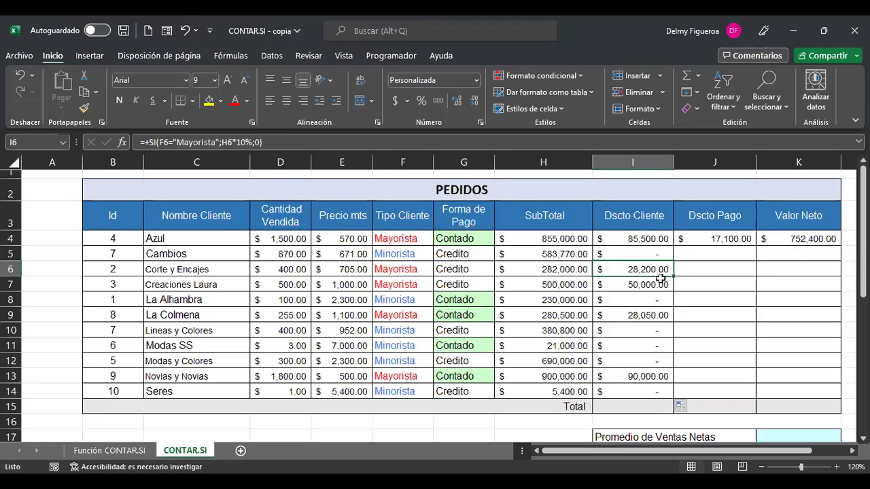
left_click(656, 316)
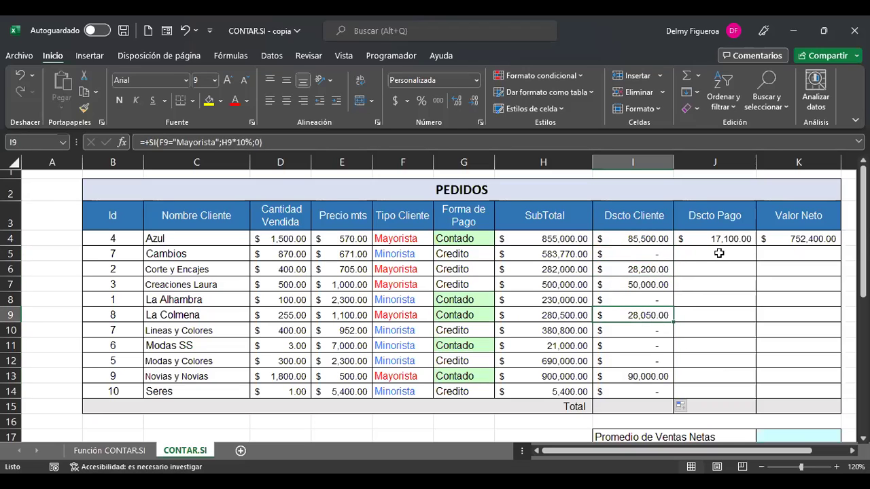
Consult the cash-payment rule in Referencias and the formula in J4, and enter =+SI(G5="Contado";H5*2%;0) as the Dscto Pago in J5.
scroll(440, 347, "down", 2)
scroll(439, 348, "down", 2)
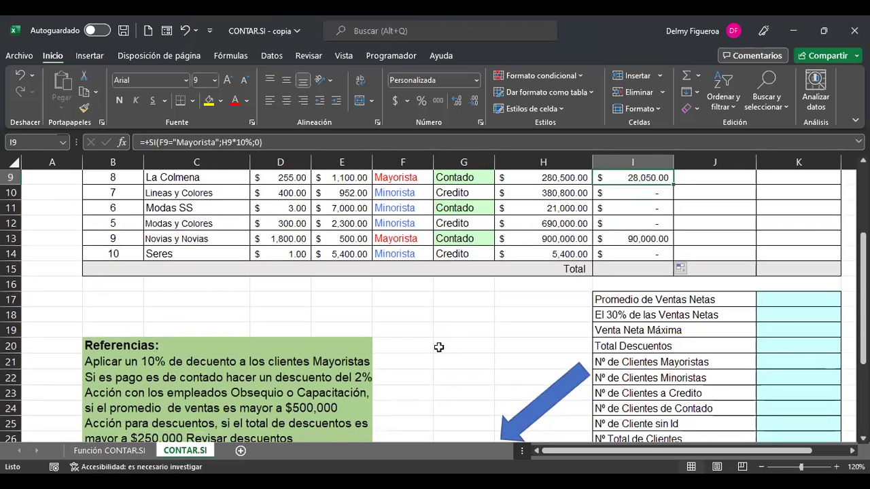
scroll(421, 349, "up", 4)
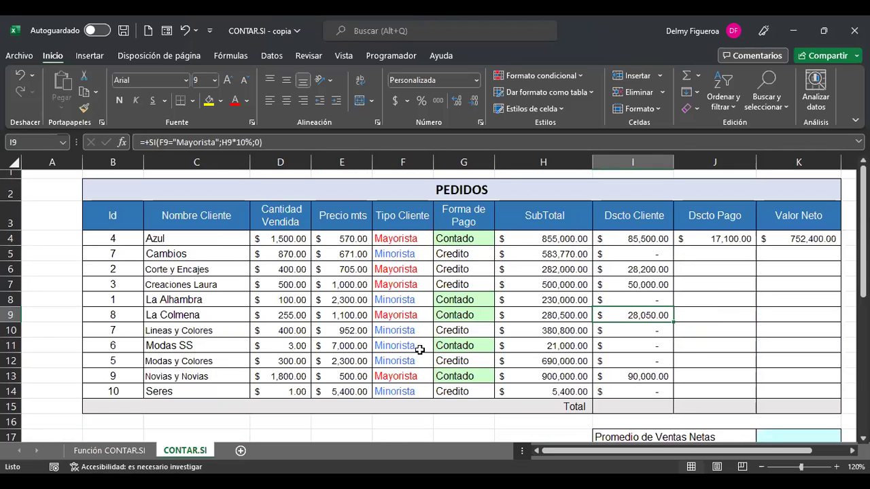
left_click(707, 238)
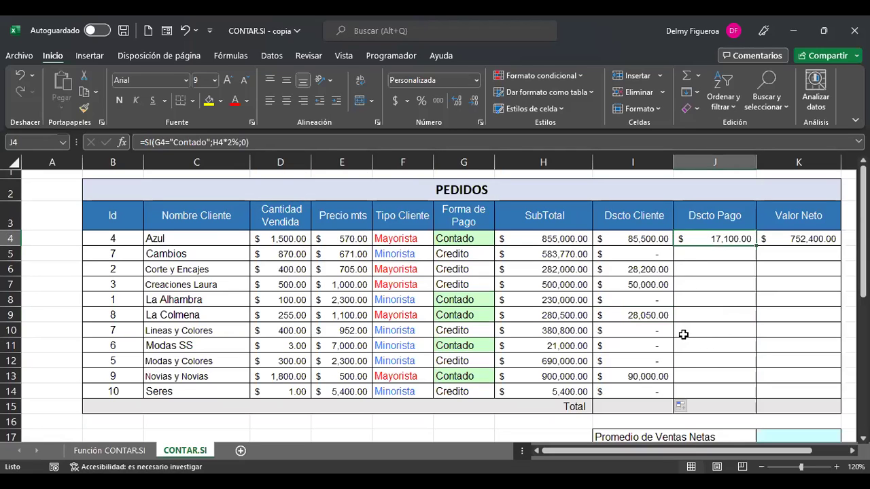
left_click(722, 253)
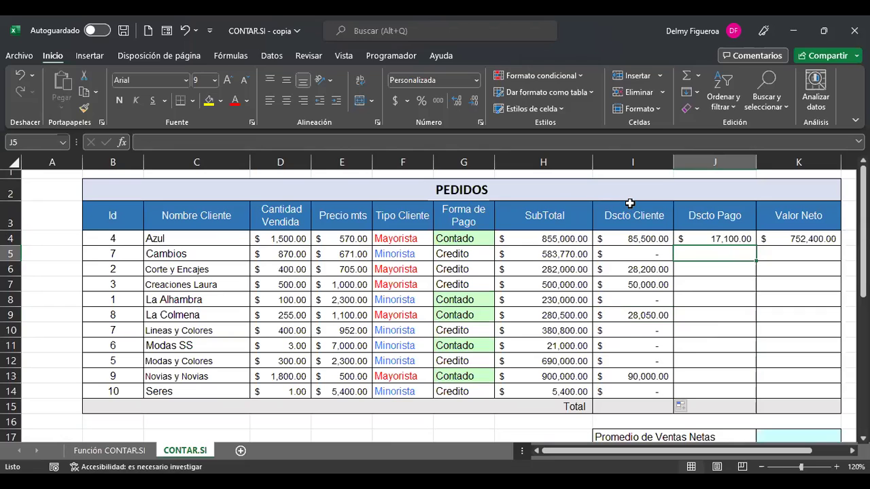
type("+")
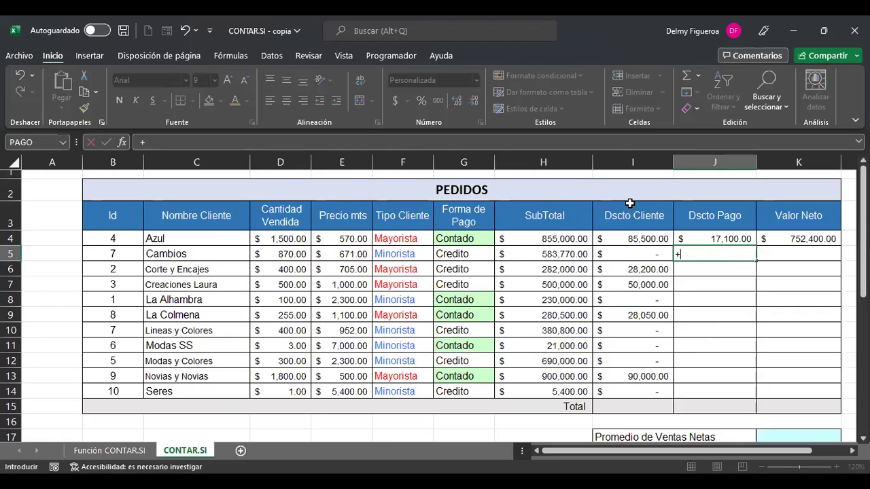
type("si")
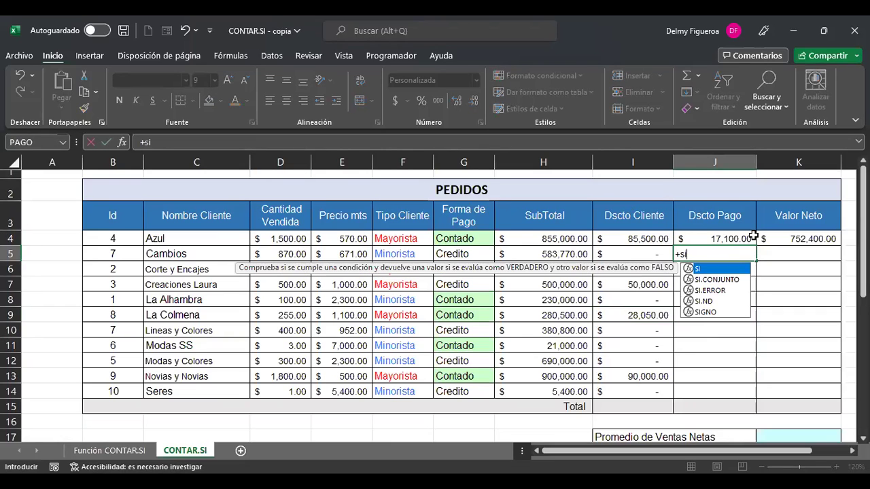
double_click(731, 270)
left_click(474, 254)
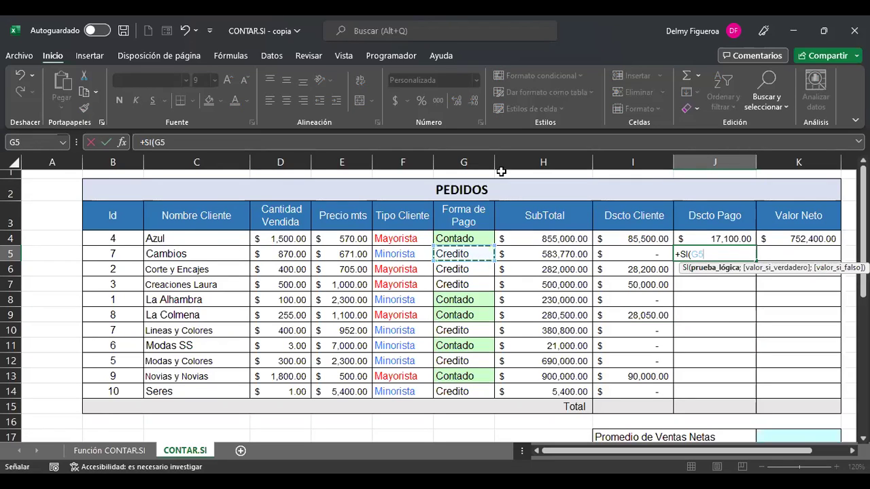
type("=")
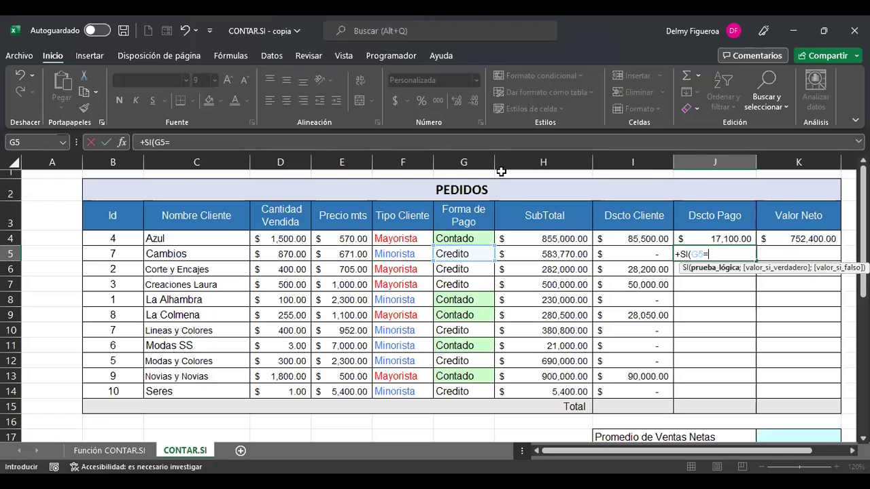
type("\"Contado\";")
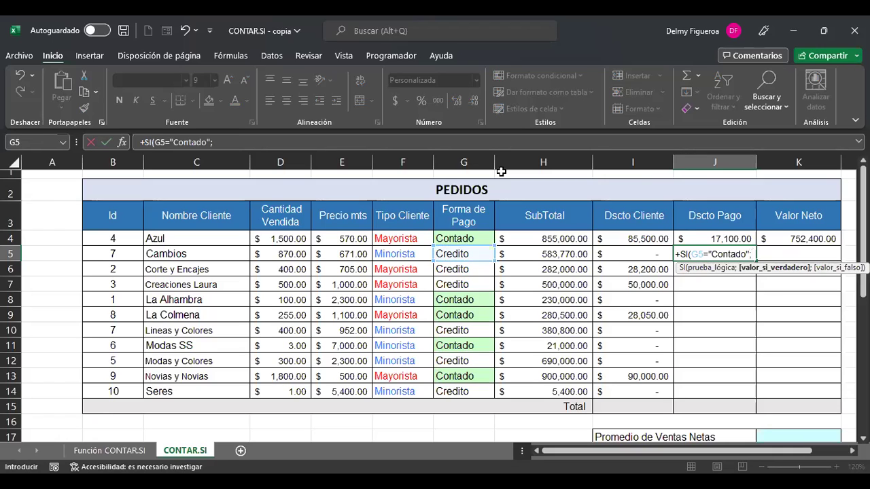
left_click(554, 254)
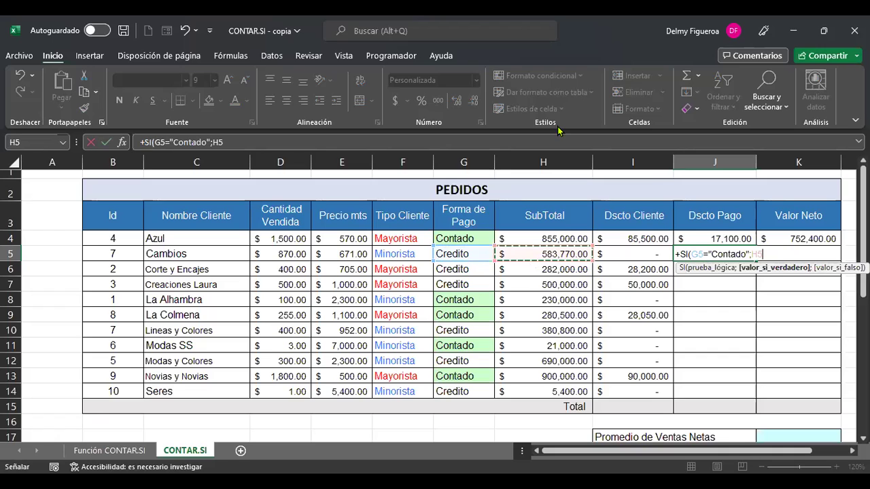
type("*2")
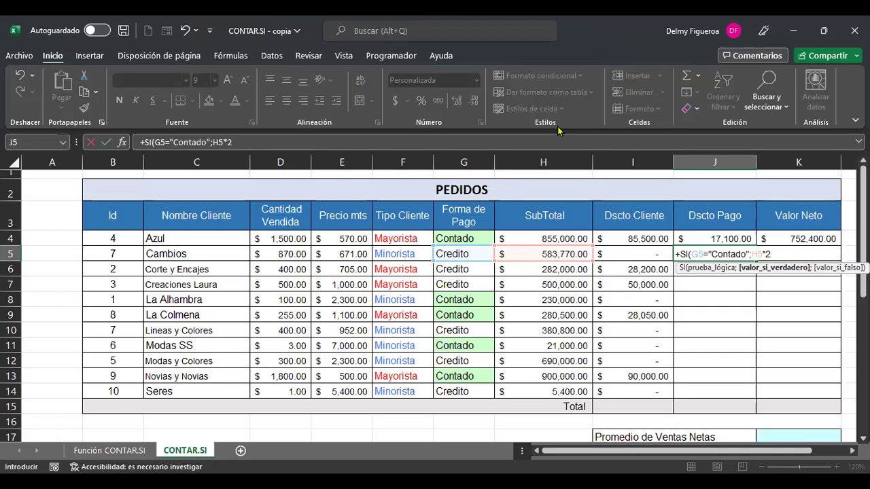
type("%;0")
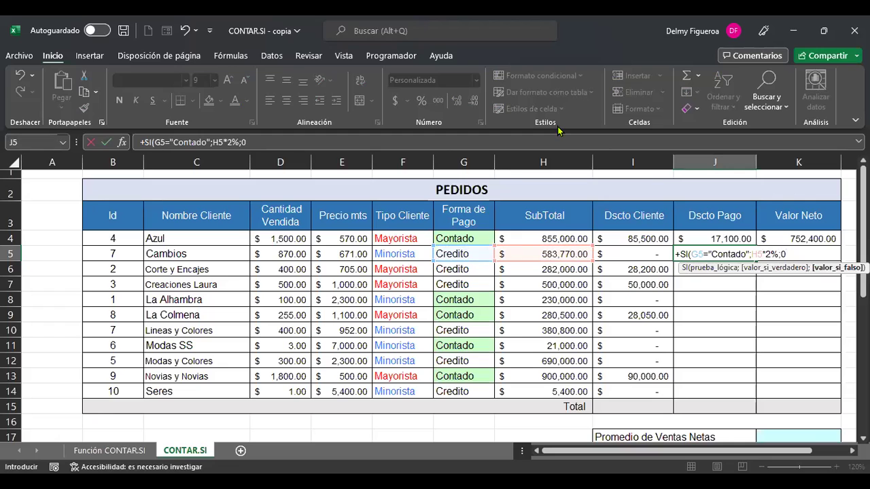
key("Return")
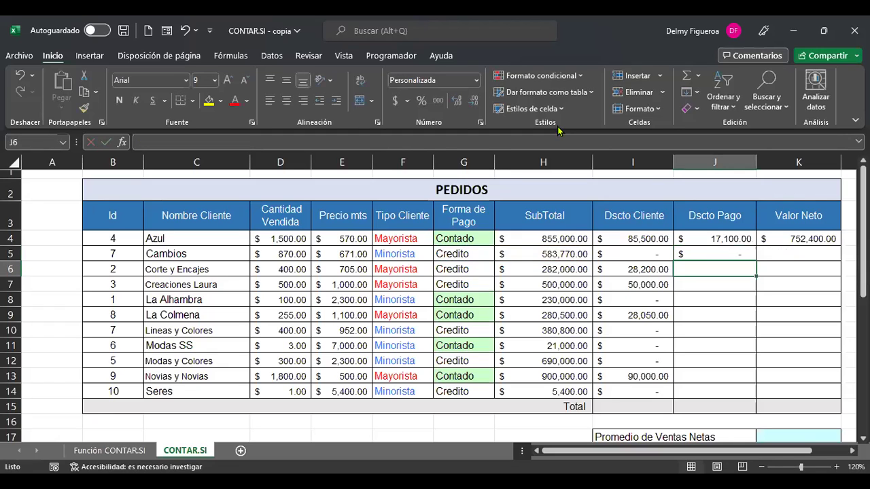
Copy the Dscto Pago formula from J5 down through J14, checking the formulas in J8 and J9.
left_click(470, 251)
left_click(737, 255)
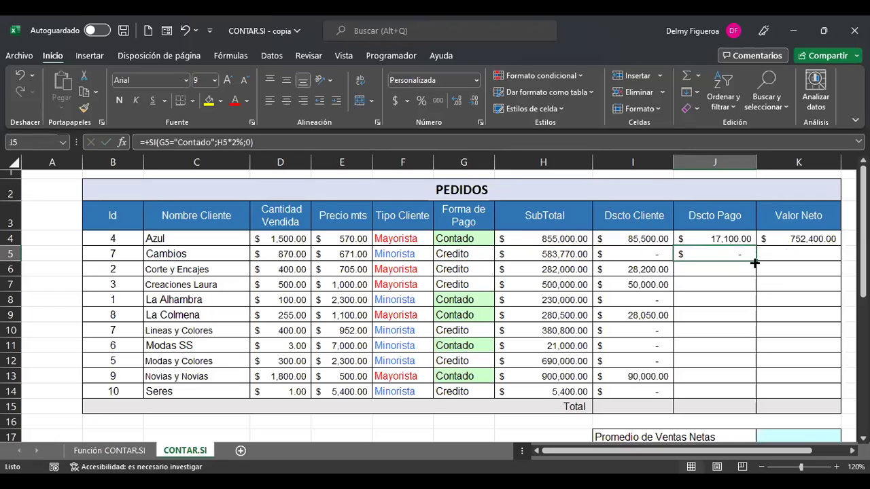
left_click_drag(755, 262, 757, 272)
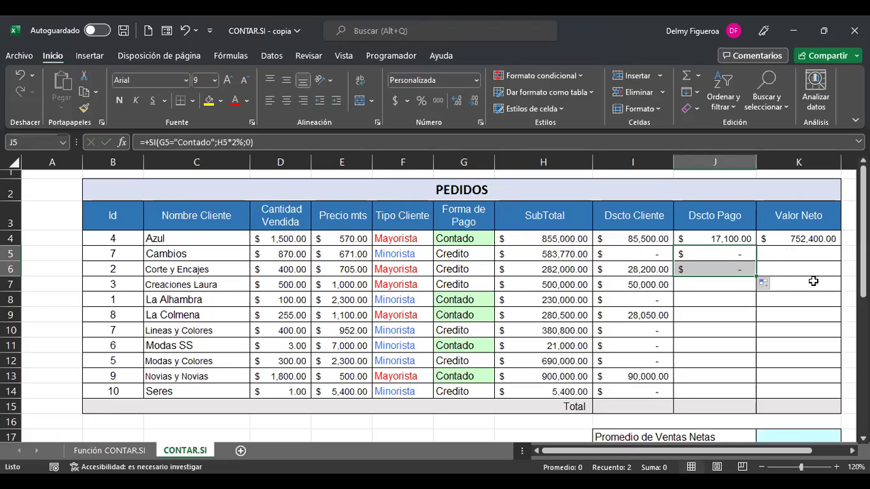
left_click_drag(756, 275, 756, 306)
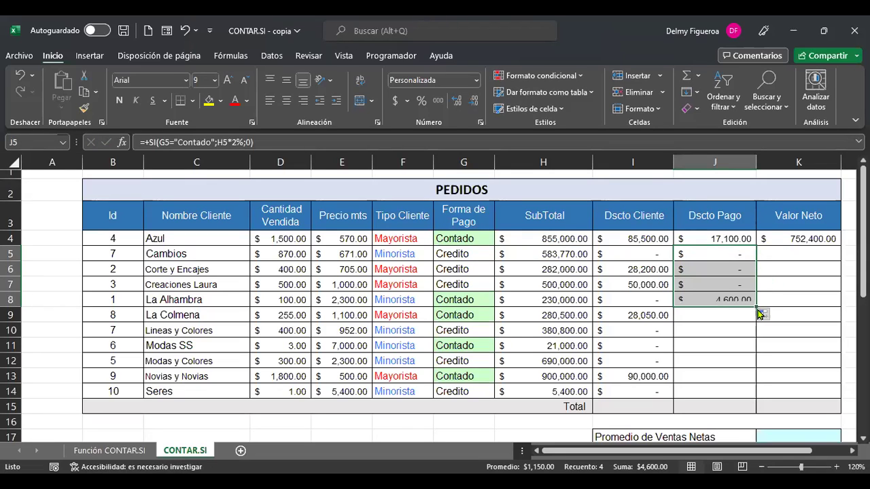
left_click(725, 299)
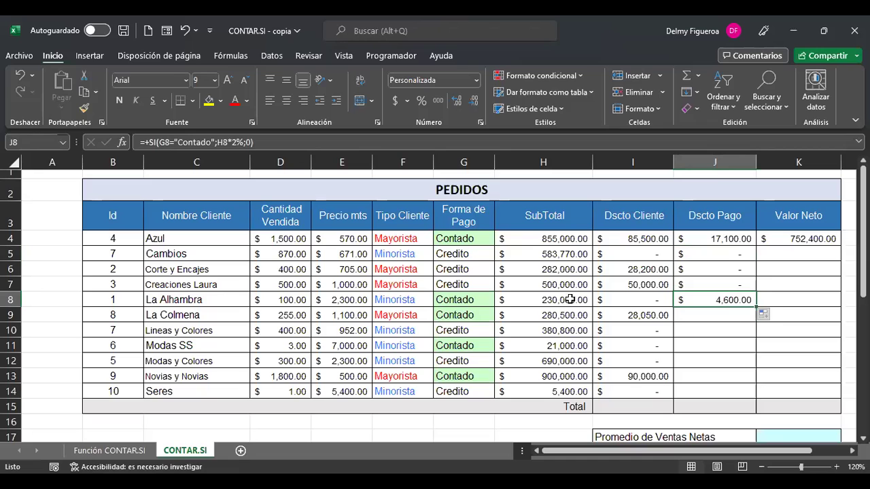
left_click_drag(755, 308, 755, 397)
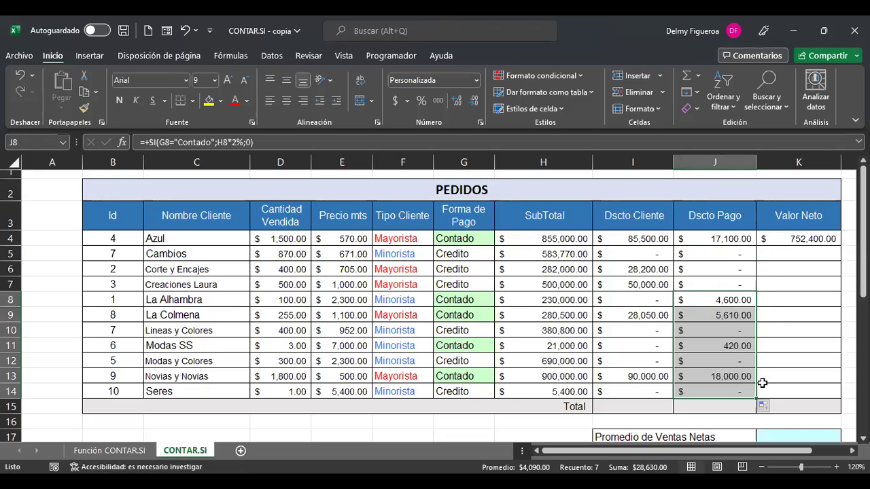
left_click(738, 314)
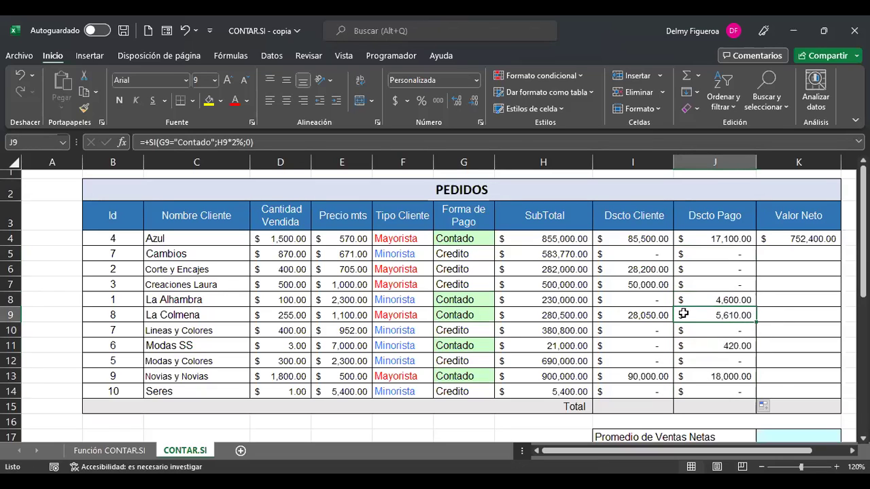
Check the Contado entries in G9, G11 and G13, the Valor Neto formula in K4, and both discounts in rows 9 and 13.
left_click(480, 315)
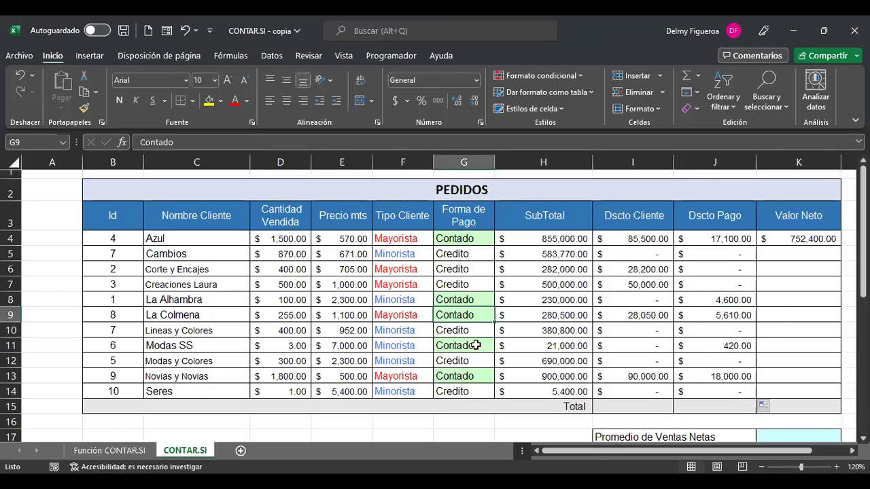
left_click(476, 346)
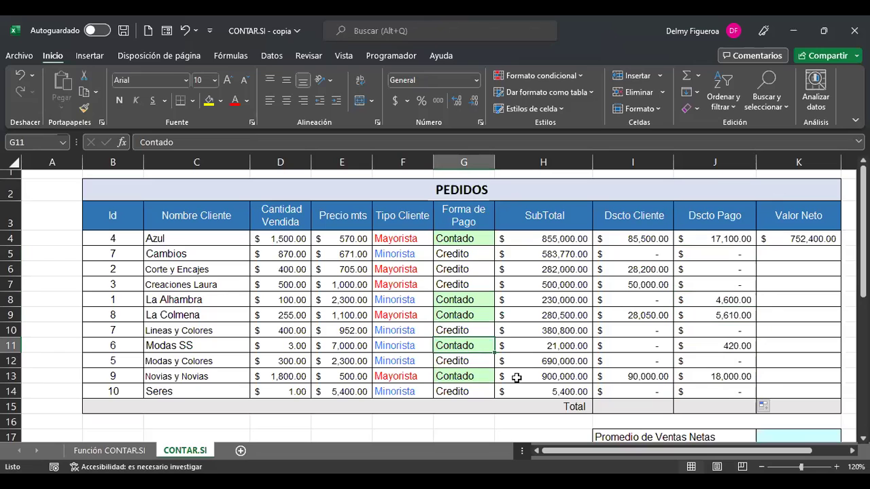
left_click(472, 376)
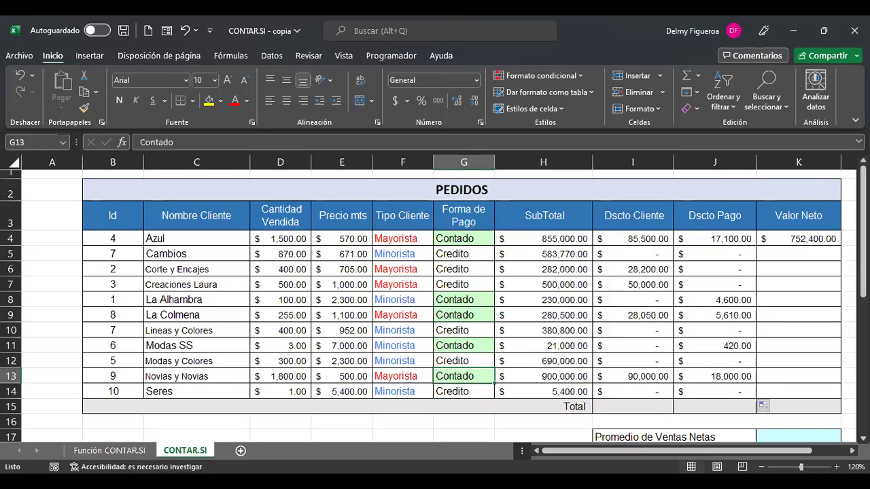
left_click(806, 238)
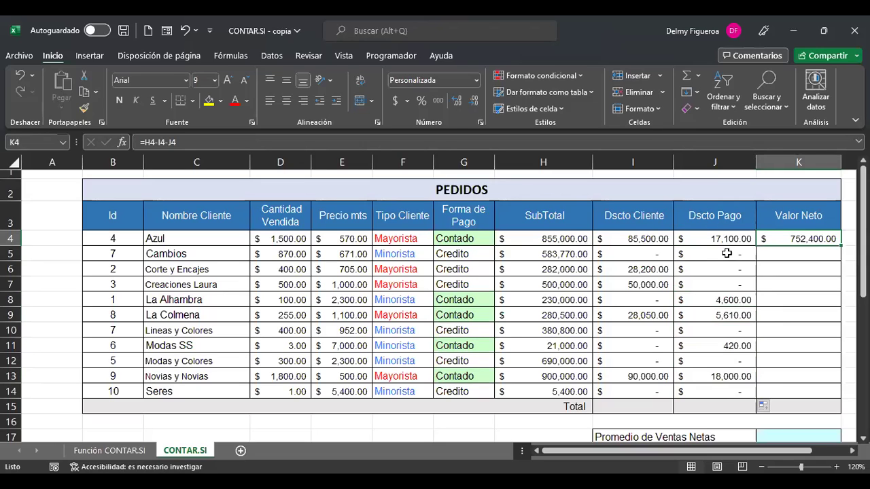
left_click(653, 314)
left_click(704, 313)
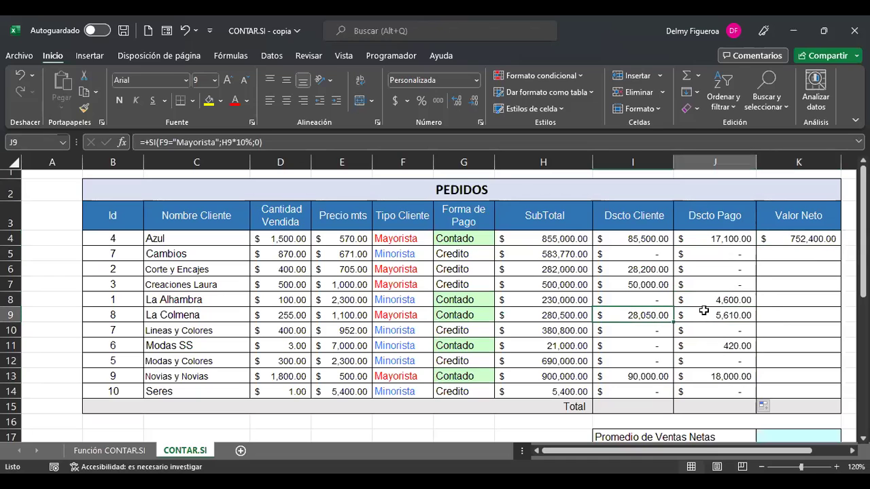
left_click(648, 379)
left_click(719, 375)
left_click(654, 315)
left_click(720, 317)
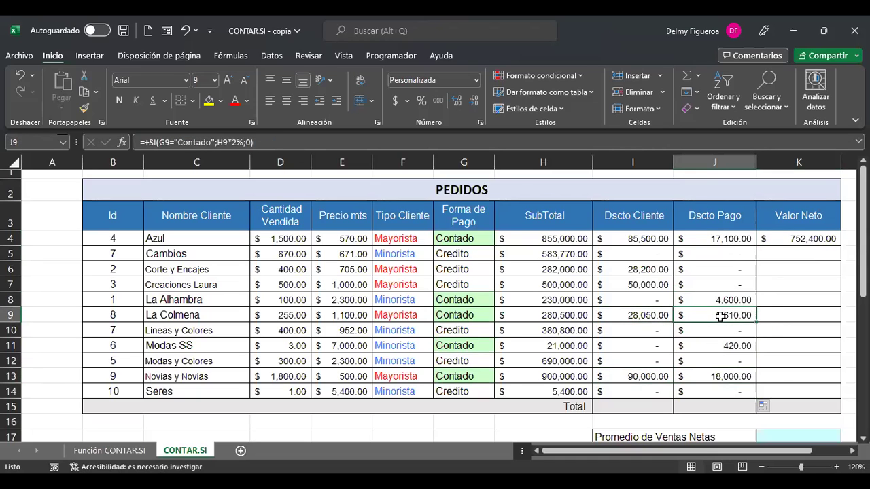
Enter =+H5-I5-J5 in K5 to calculate the Valor Neto for the Cambios order.
left_click(802, 255)
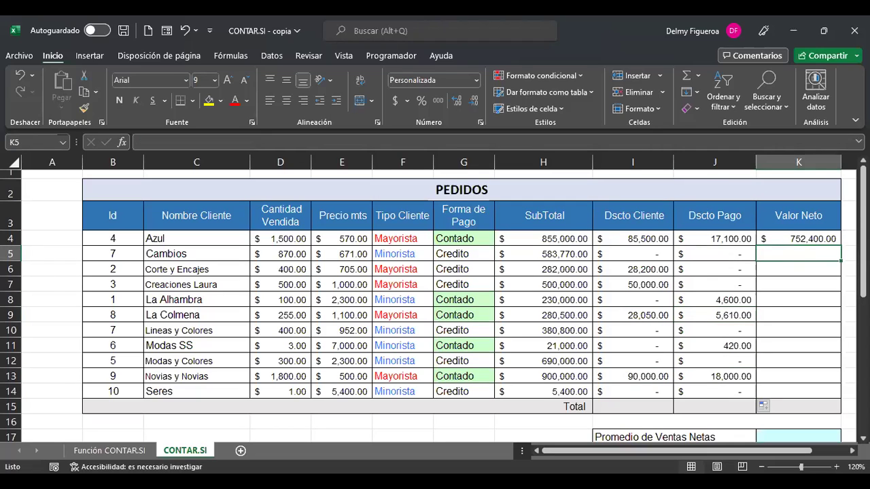
type("+")
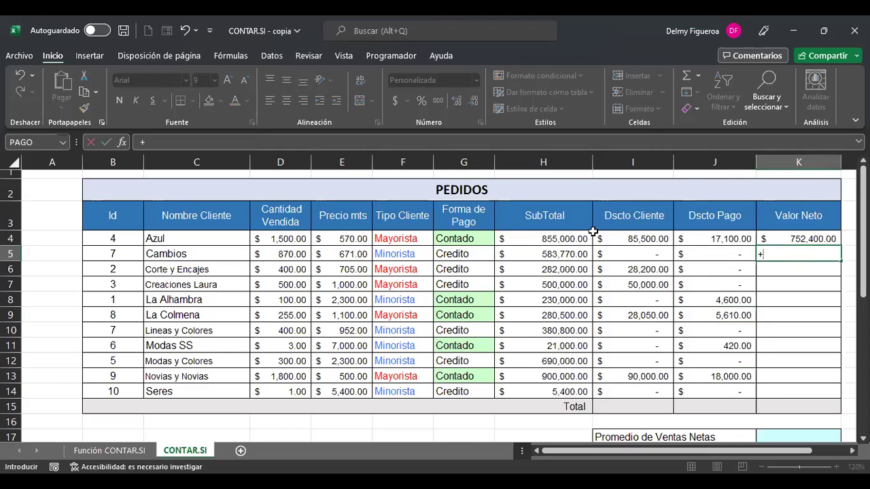
left_click(564, 254)
type("-")
left_click(648, 253)
type("-")
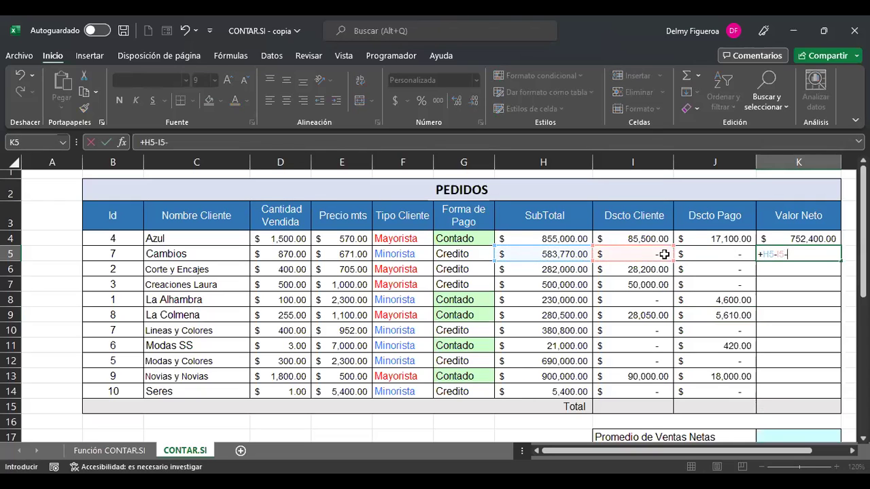
left_click(693, 253)
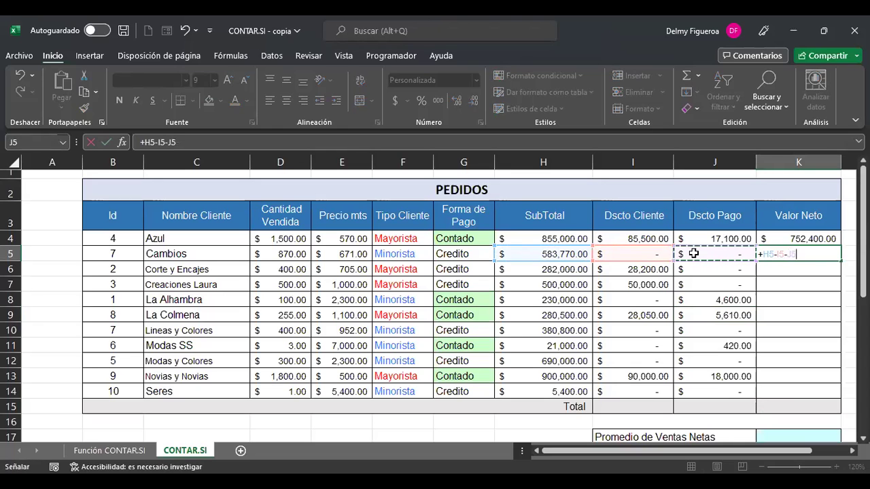
key("Return")
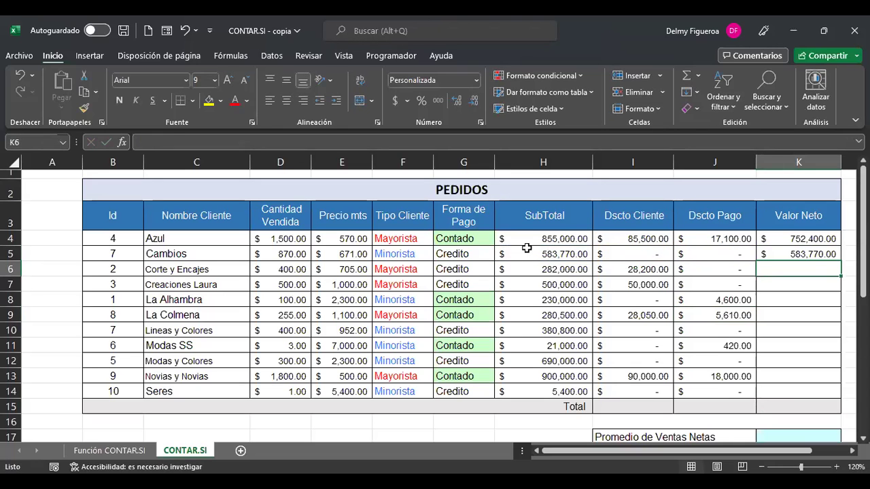
Copy the Valor Neto formula from K5 down through K14.
left_click(821, 254)
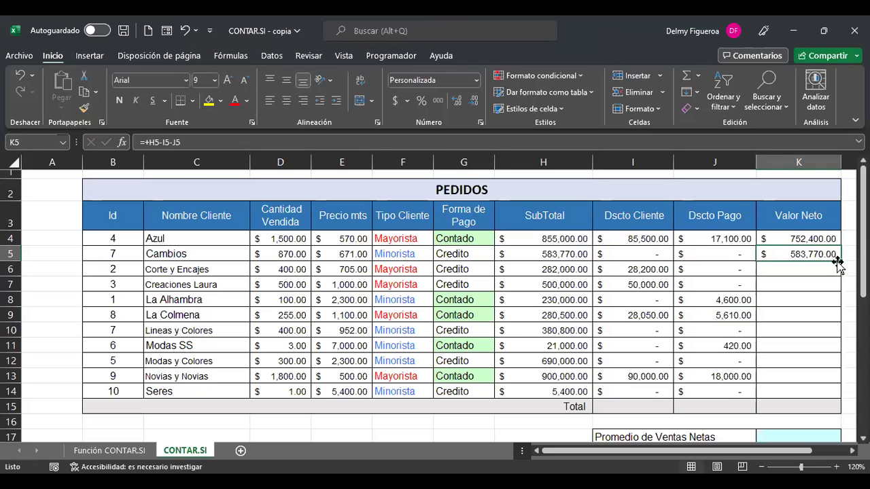
left_click_drag(839, 261, 826, 397)
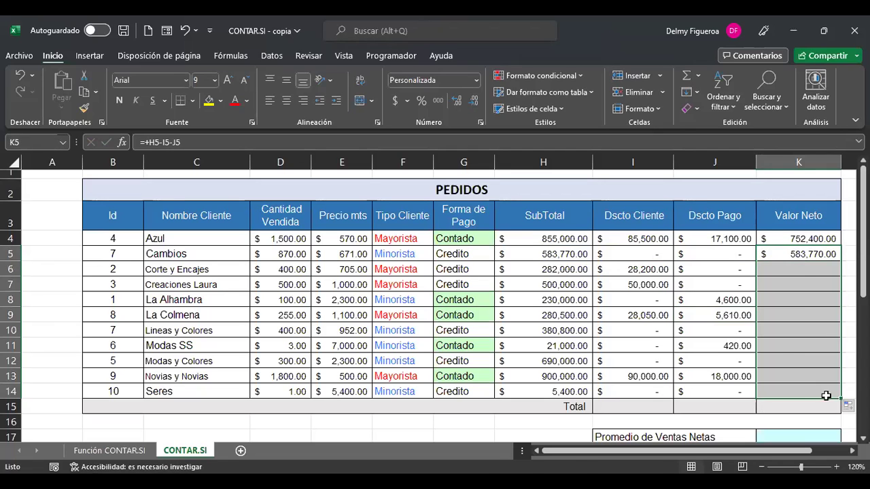
left_click(810, 253)
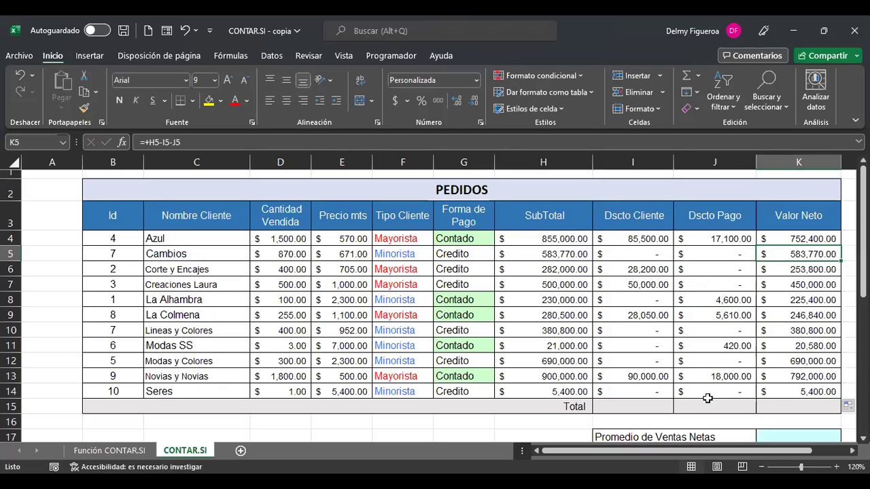
Total the Dscto Cliente column in I15 with =SUMA(I4:I14).
left_click(632, 405)
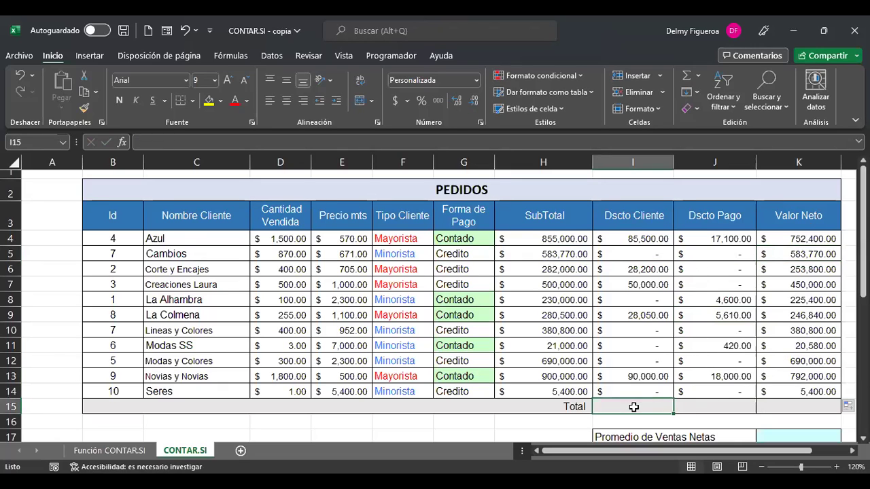
left_click(698, 75)
left_click(714, 93)
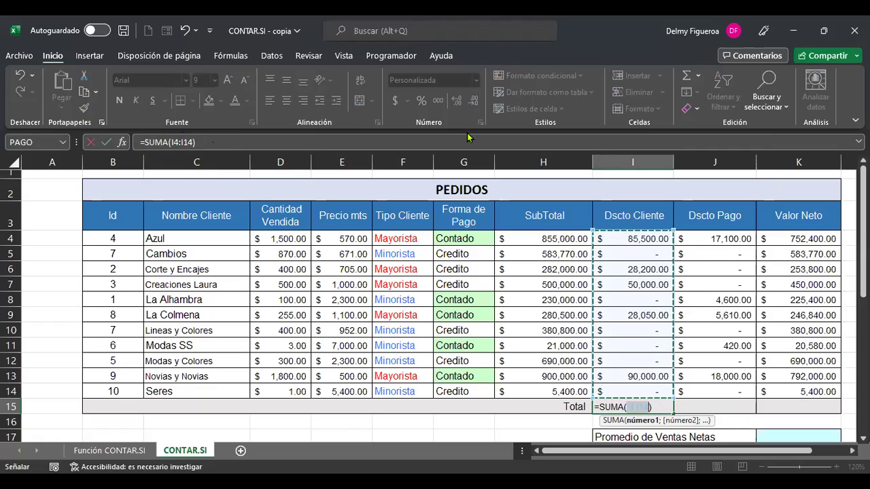
key("Return")
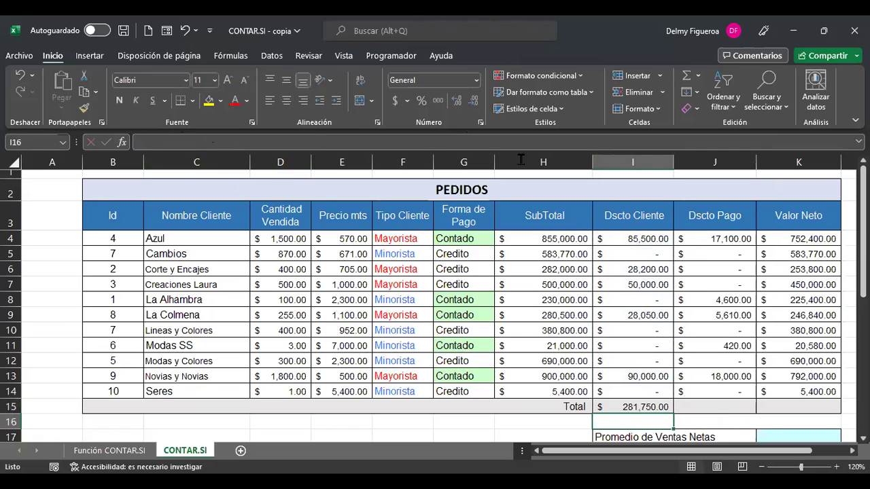
Copy the total formula from I15 across to J15 and K15, and check the formulas in both cells.
left_click(639, 404)
left_click_drag(673, 412, 824, 415)
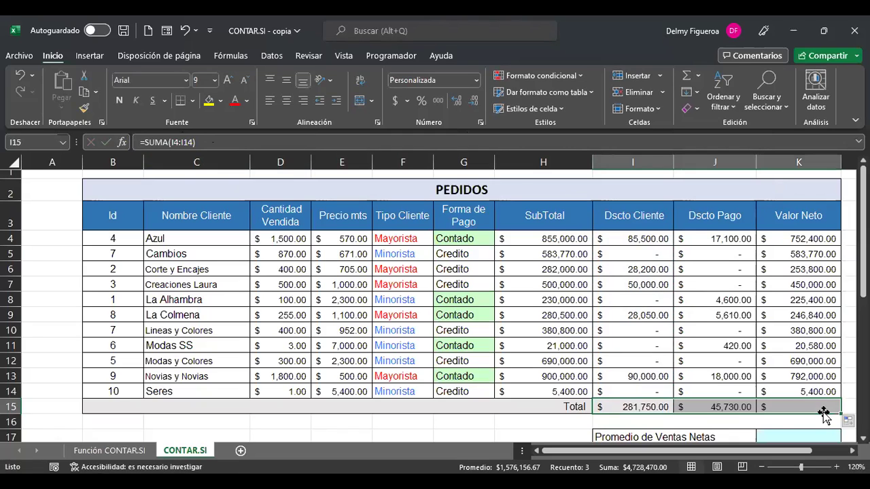
left_click(719, 407)
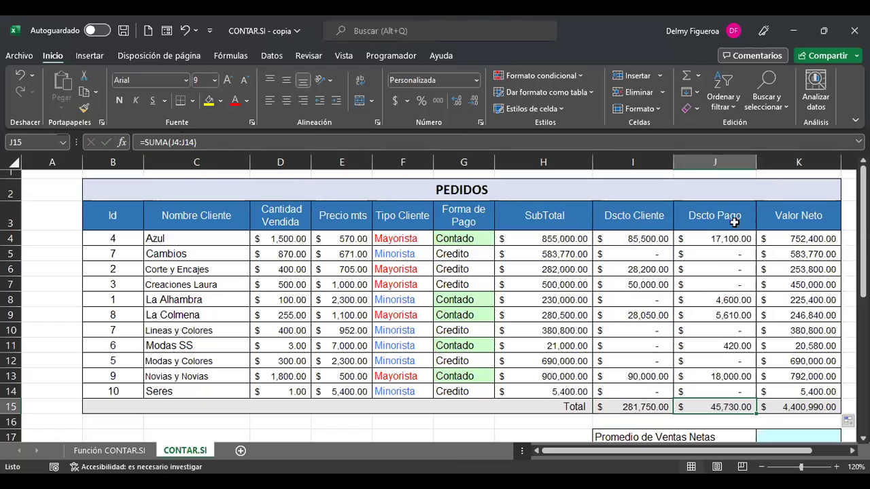
left_click(814, 408)
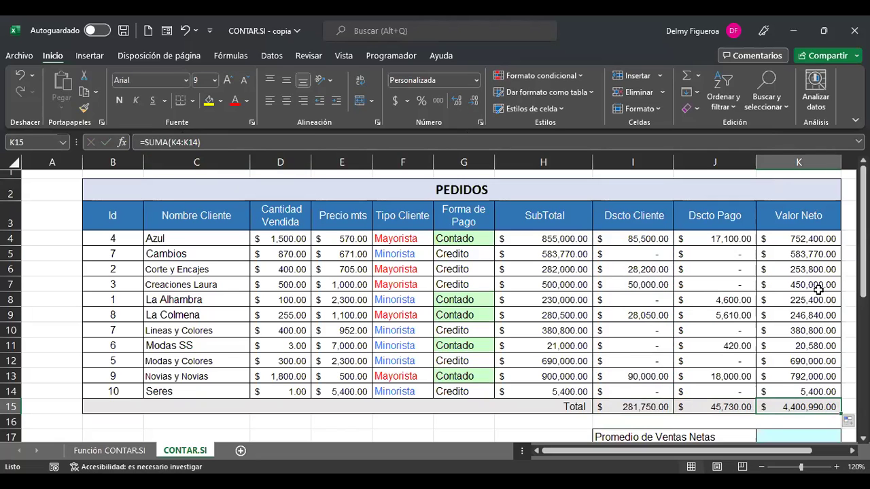
Review the summary block starting at Promedio de Ventas Netas and check the average of the net values in K4:K14.
scroll(781, 317, "down", 1)
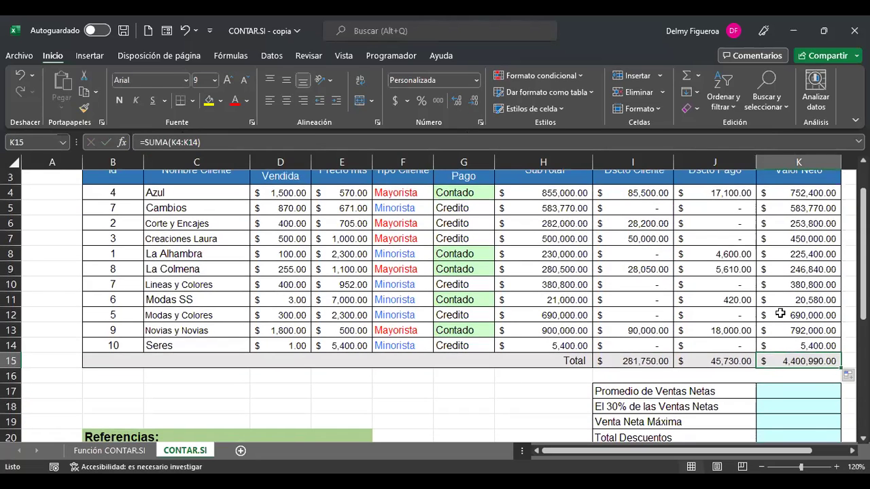
scroll(780, 314, "down", 3)
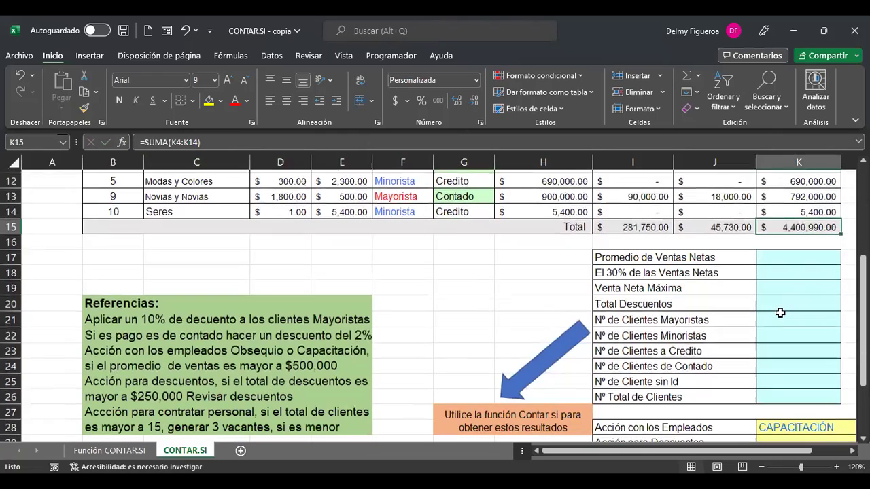
left_click(809, 255)
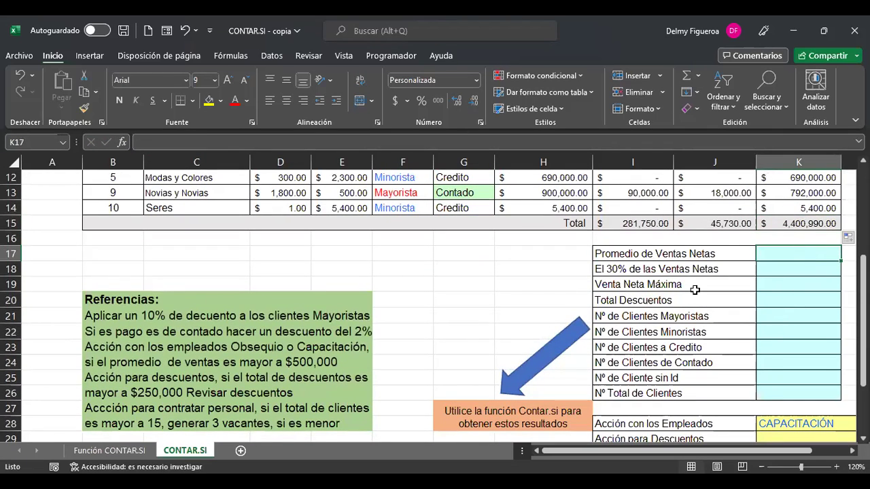
scroll(694, 290, "up", 3)
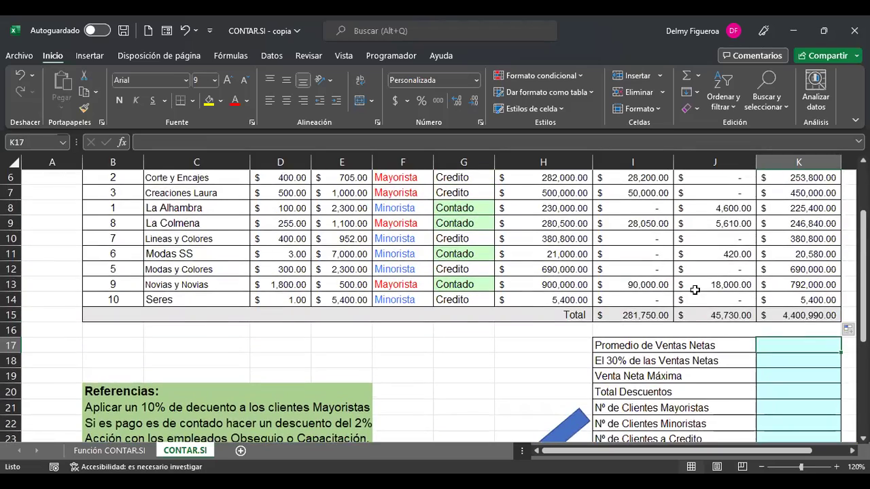
left_click(819, 360)
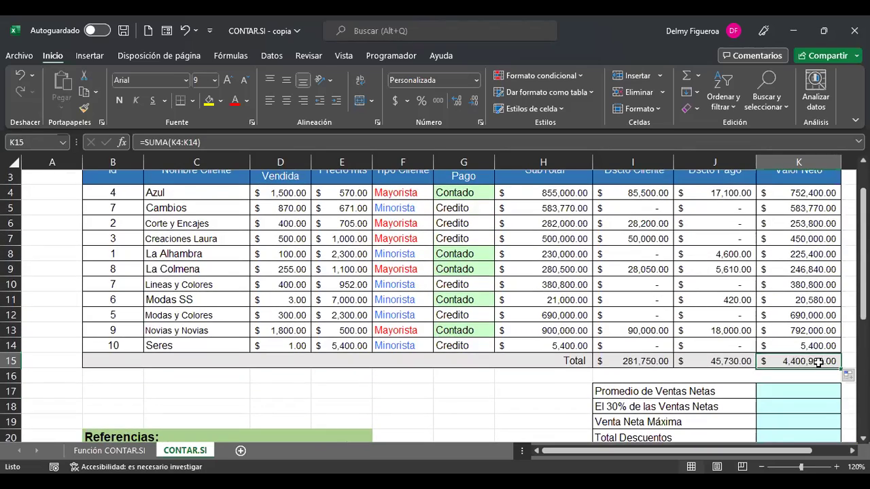
scroll(822, 358, "up", 1)
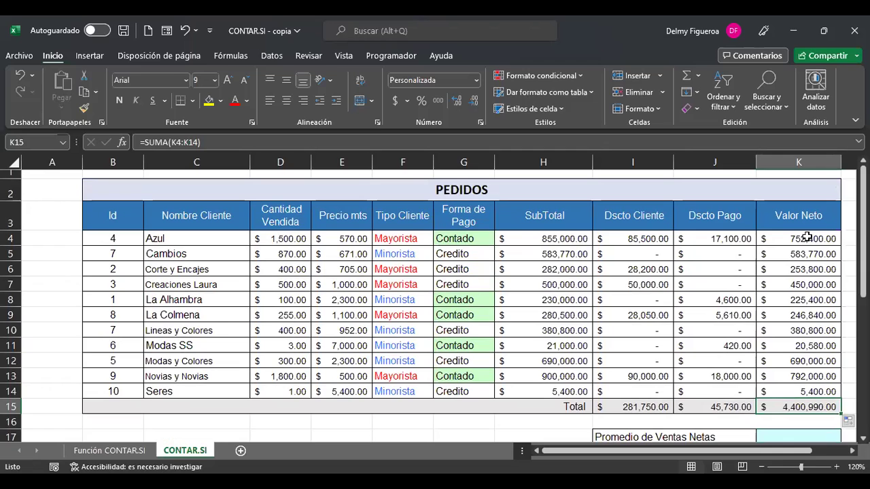
left_click_drag(817, 239, 818, 392)
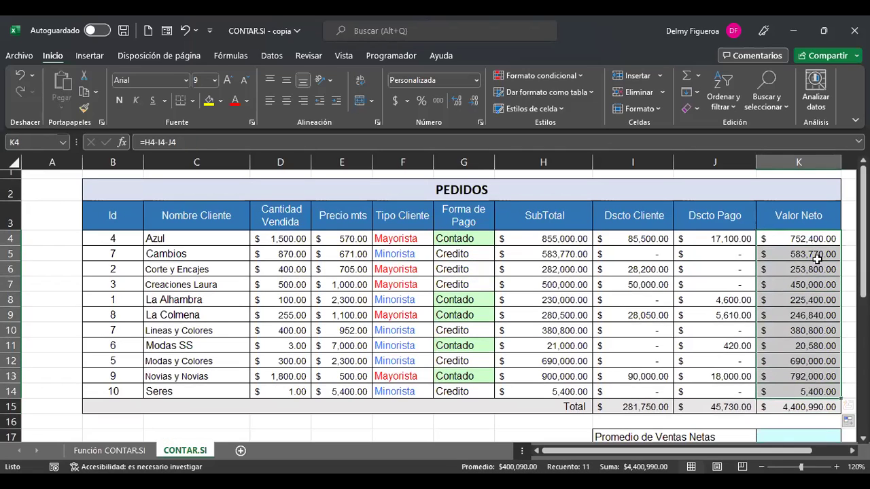
scroll(815, 261, "down", 2)
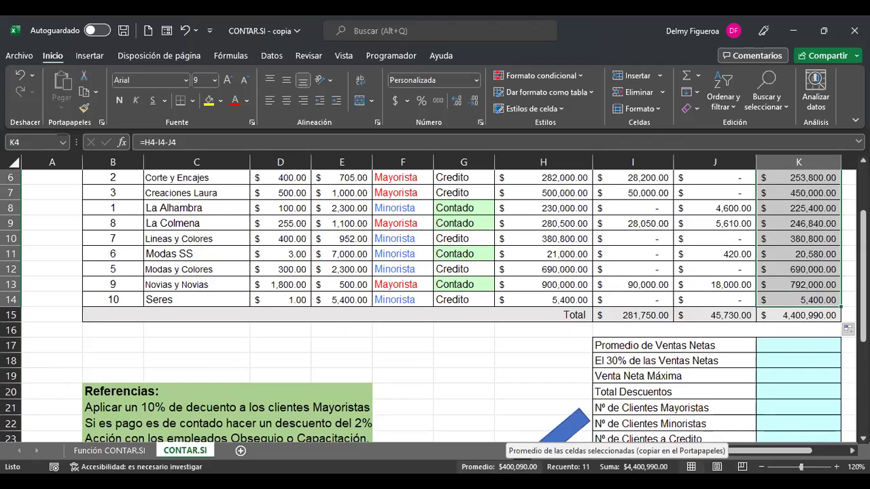
Calculate Promedio de Ventas Netas in K17 with +PROMEDIO over the net values K4:K14.
left_click(775, 347)
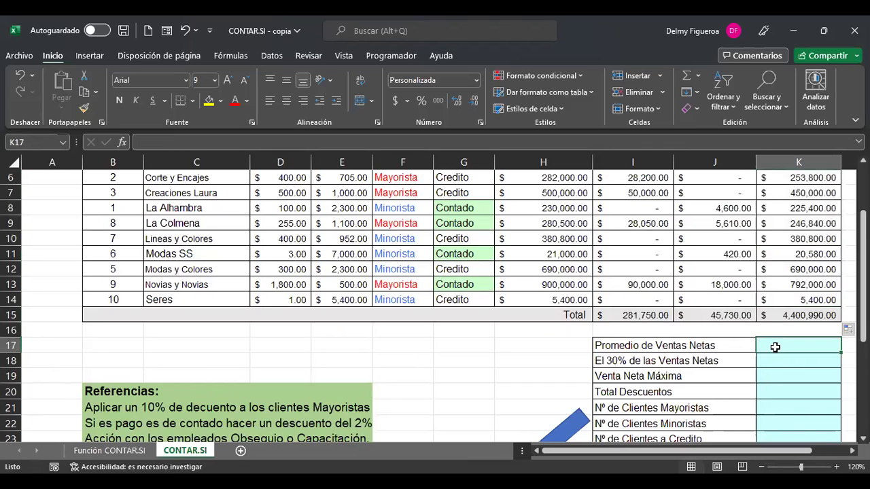
type("+")
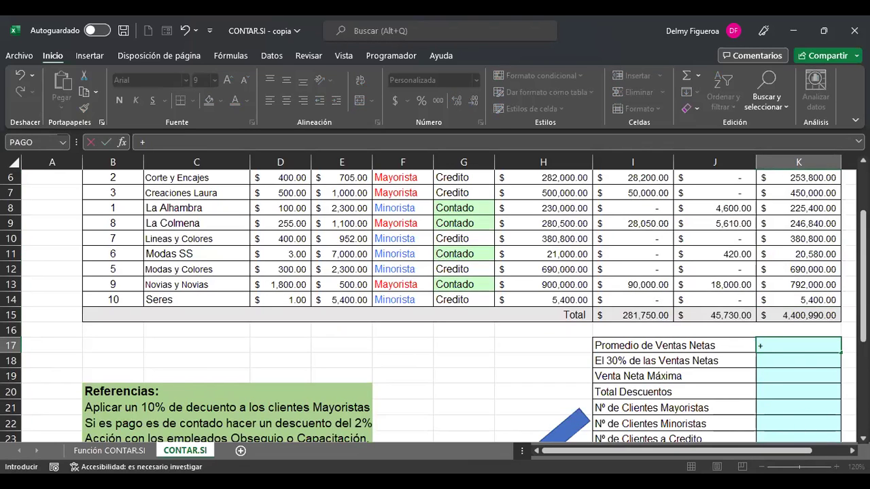
type("prome")
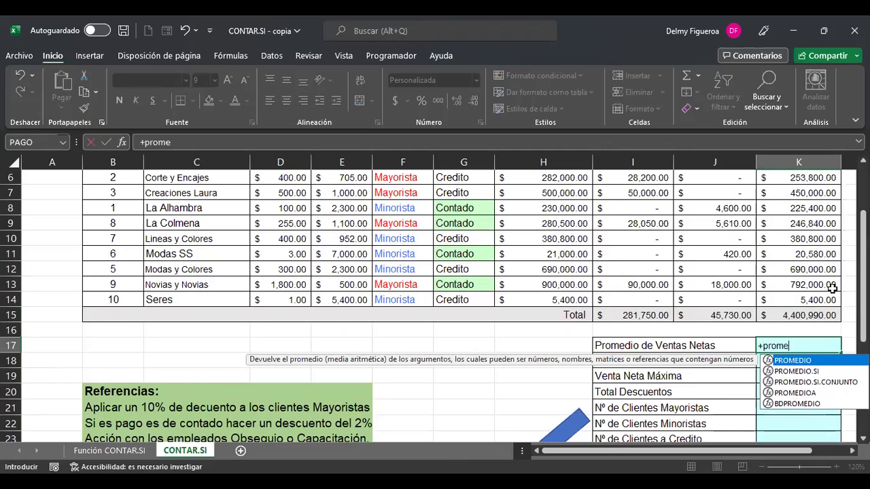
double_click(813, 361)
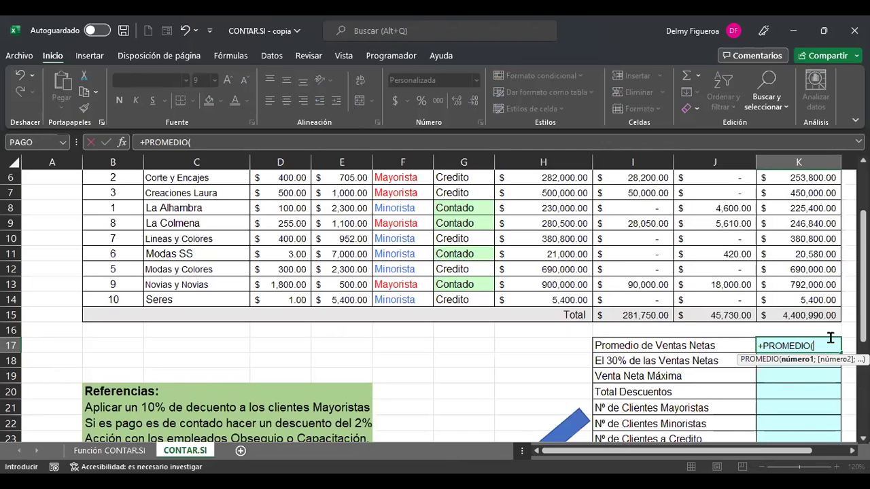
scroll(813, 312, "up", 2)
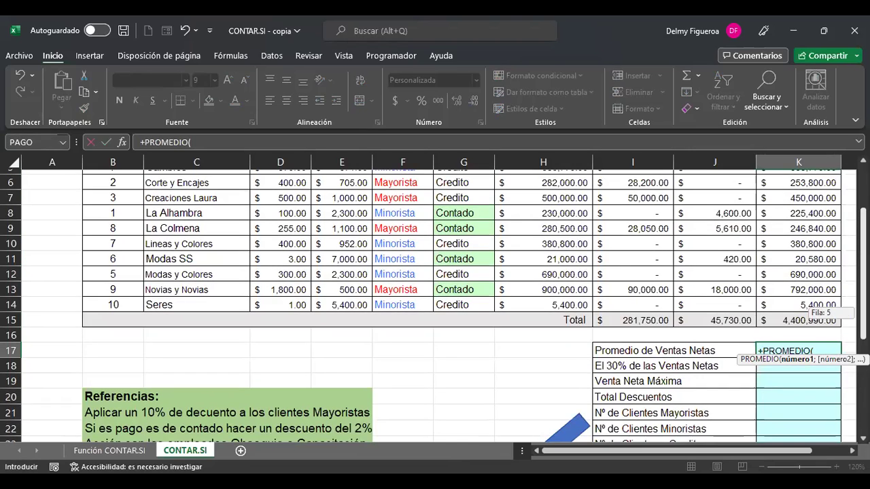
scroll(813, 310, "up", 2)
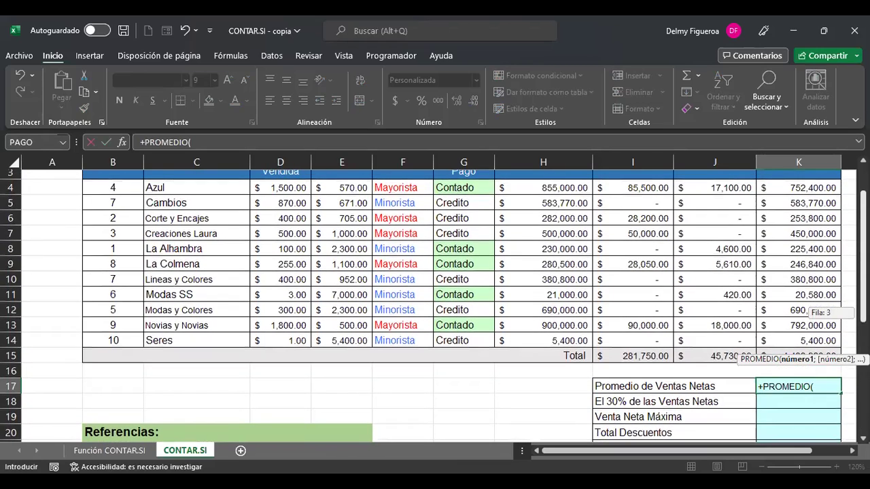
left_click_drag(810, 188, 811, 340)
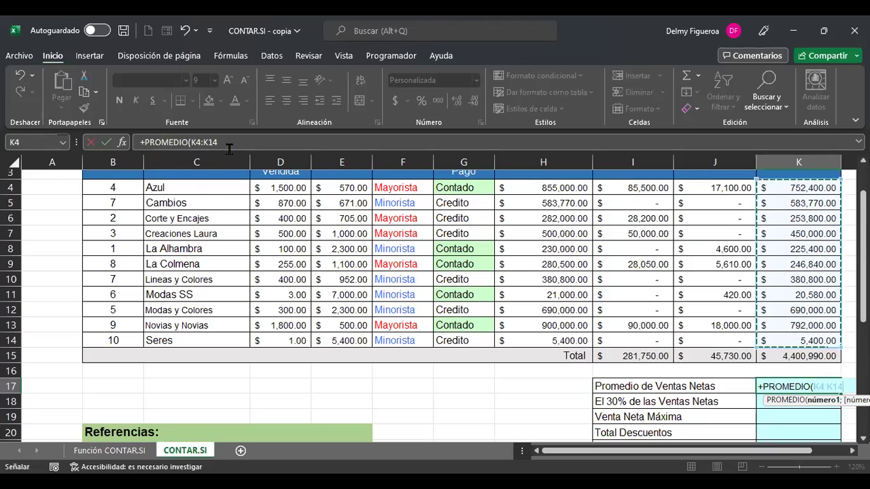
key("Return")
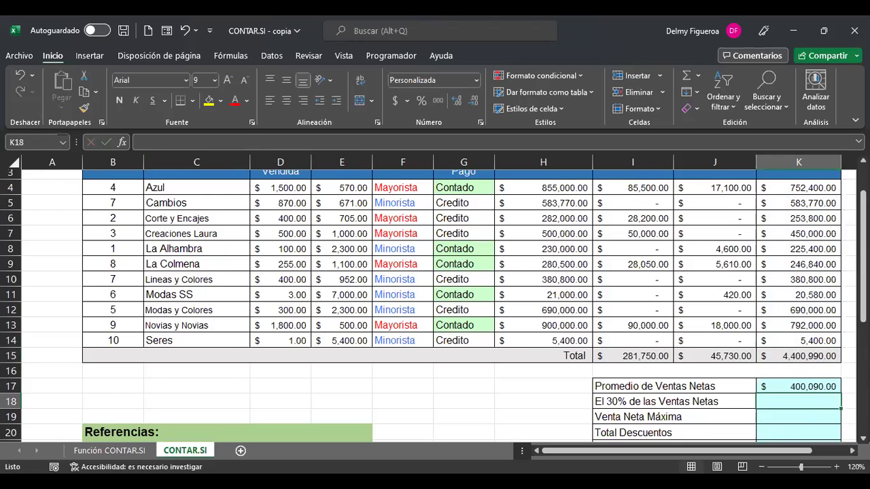
Calculate El 30% de las Ventas Netas in K18 with the formula +K15*30%.
type("+")
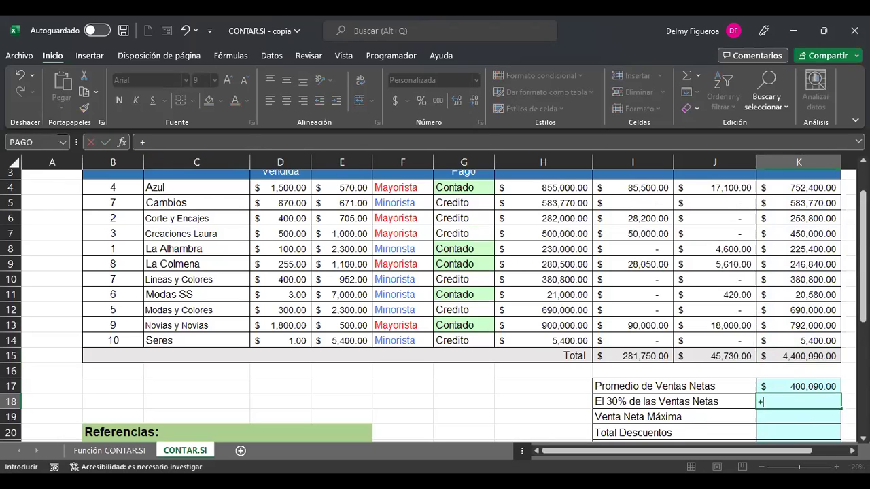
left_click(809, 356)
type("*")
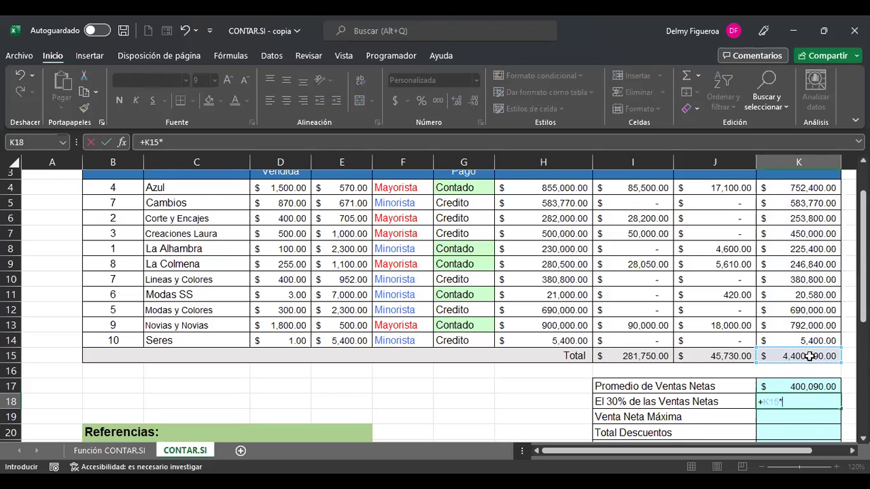
type("30%")
key("Return")
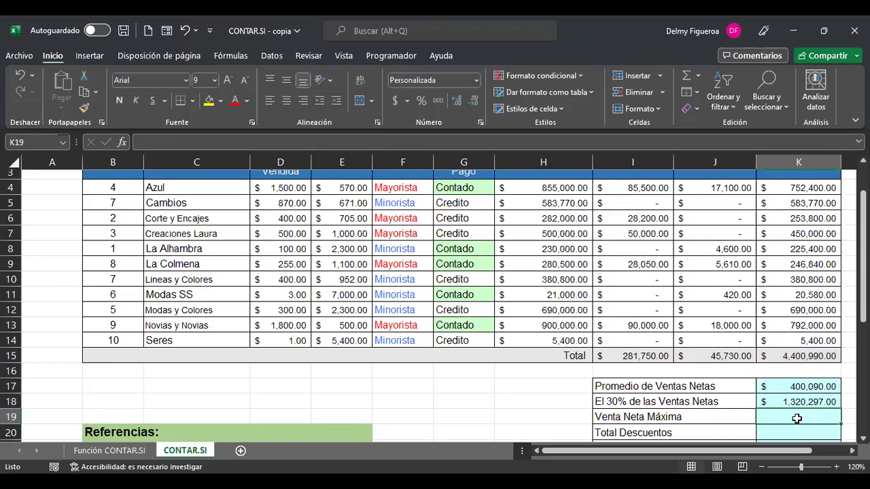
Calculate Venta Neta Máxima in K19 with =MAX(K4:K14).
left_click(699, 76)
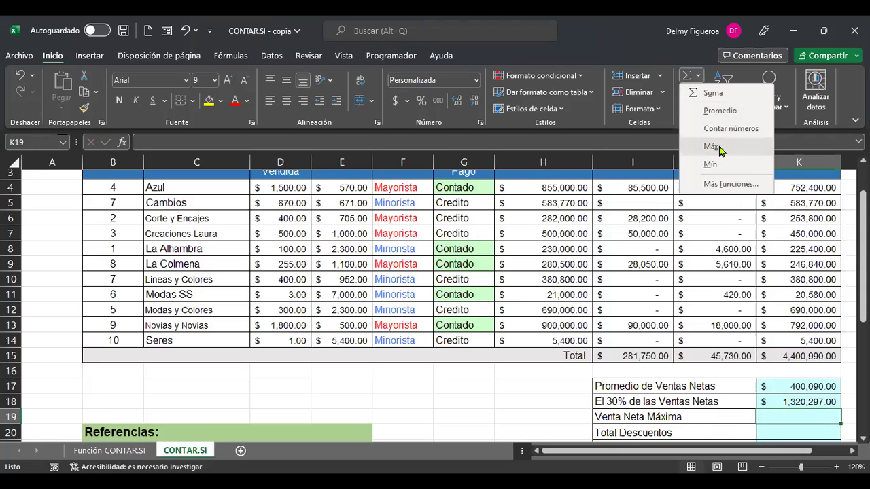
left_click(706, 142)
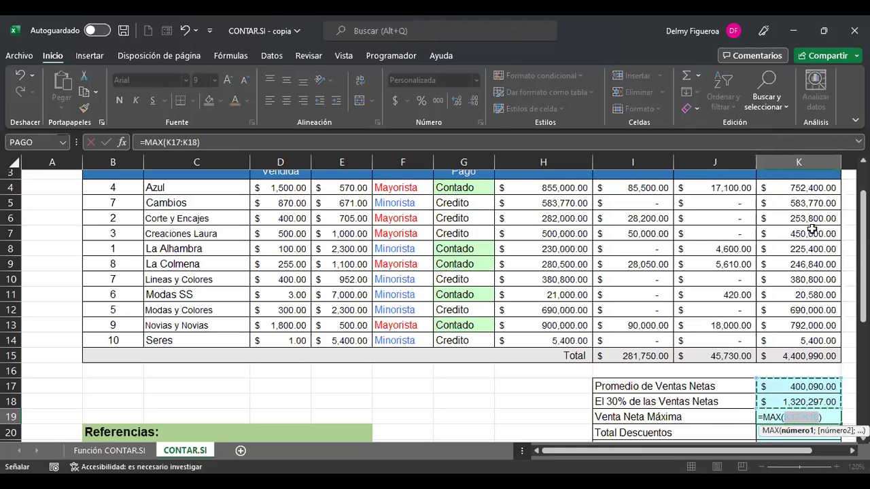
left_click(812, 188)
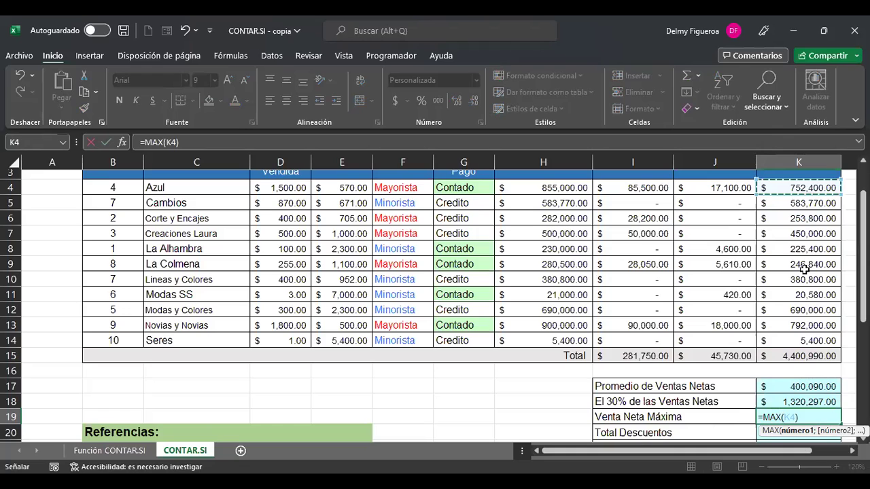
left_click(806, 337, "shift")
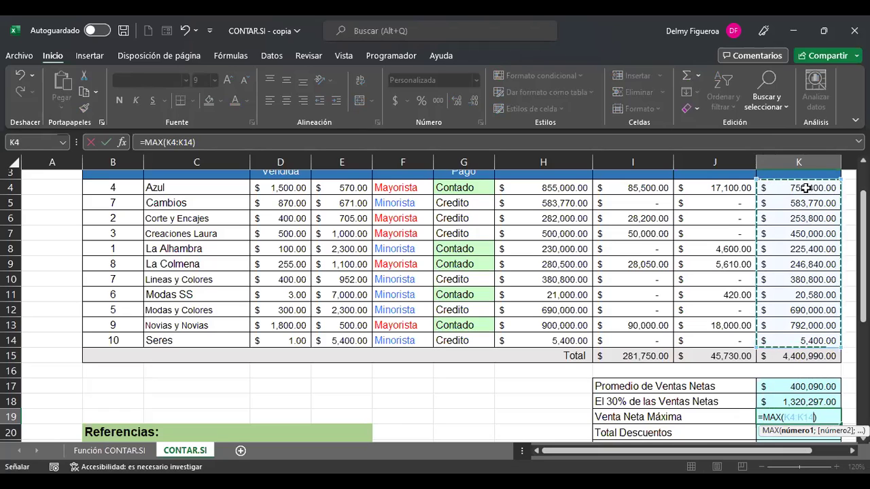
key("Return")
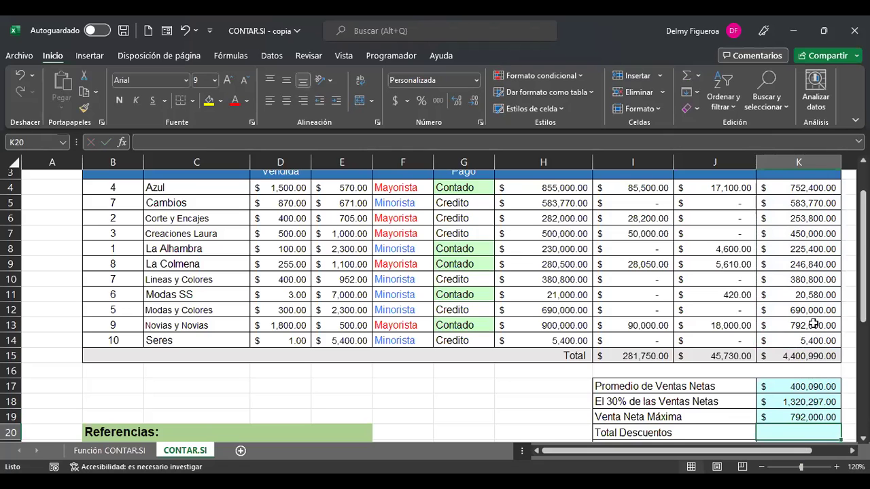
Calculate Total Descuentos in K20 by adding the two discount totals with +I15+J15.
scroll(785, 311, "up", 1)
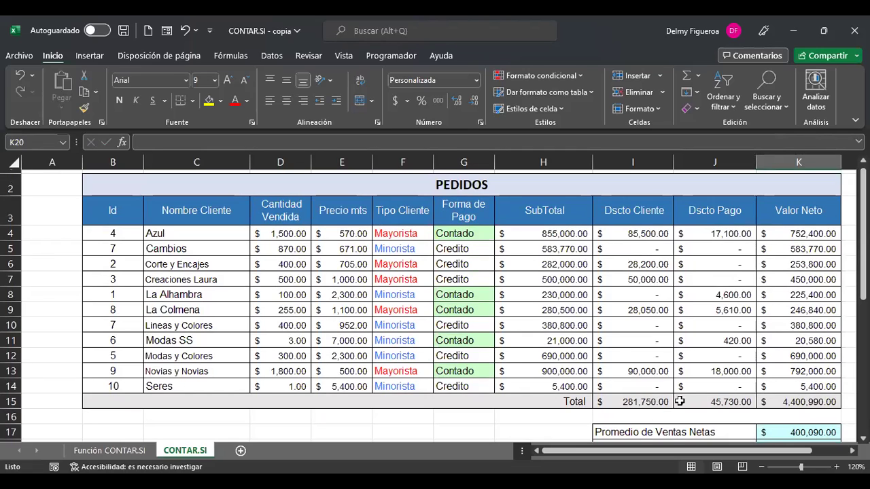
scroll(739, 389, "down", 2)
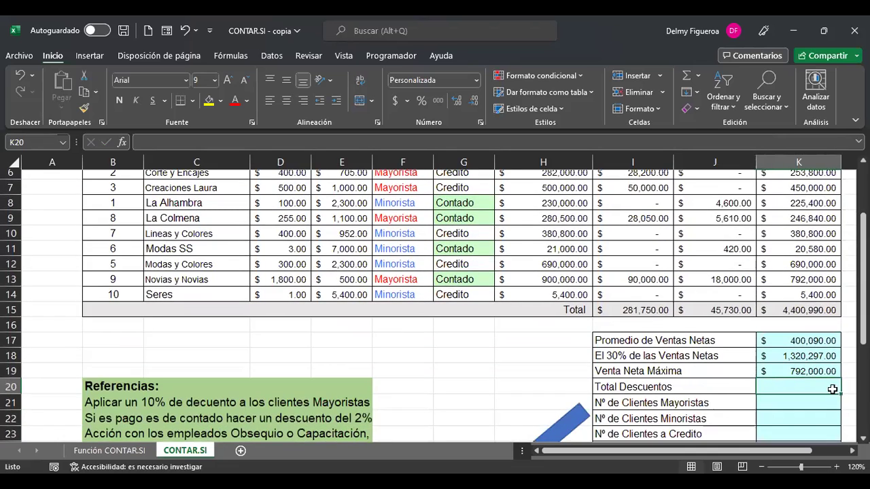
type("+")
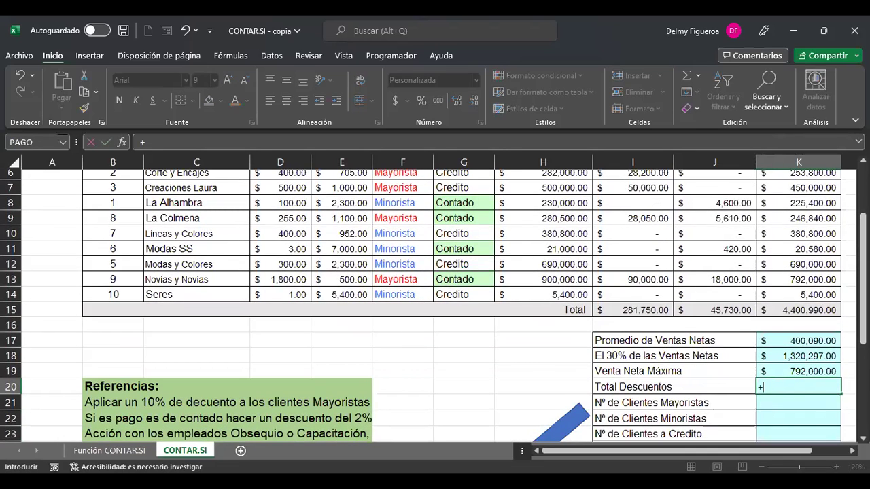
left_click(644, 309)
type("+")
left_click(695, 309)
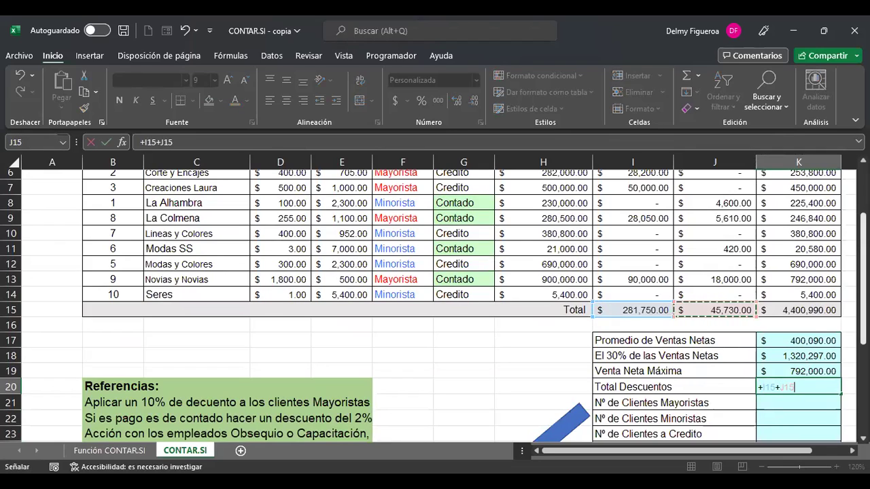
key("Return")
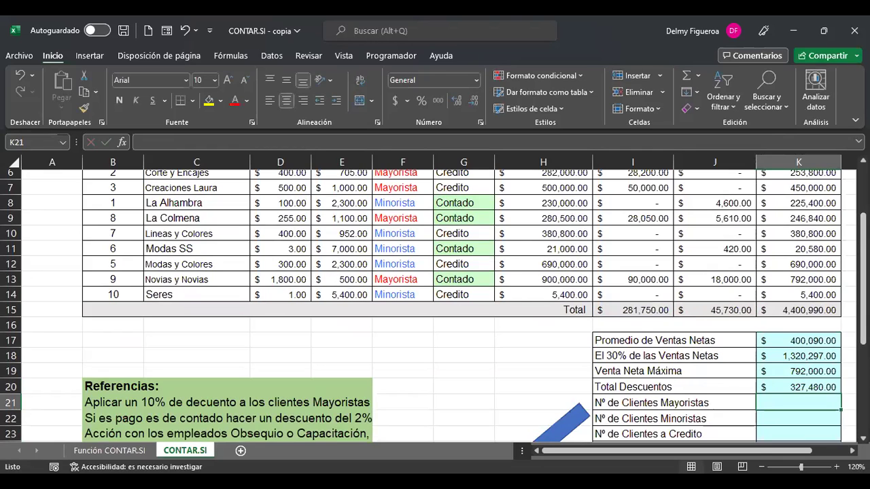
Start a CONTAR.SI formula in K21 for Nº de Clientes Mayoristas, using the Tipo Cliente cells F4:F14 as the range.
scroll(748, 408, "up", 1)
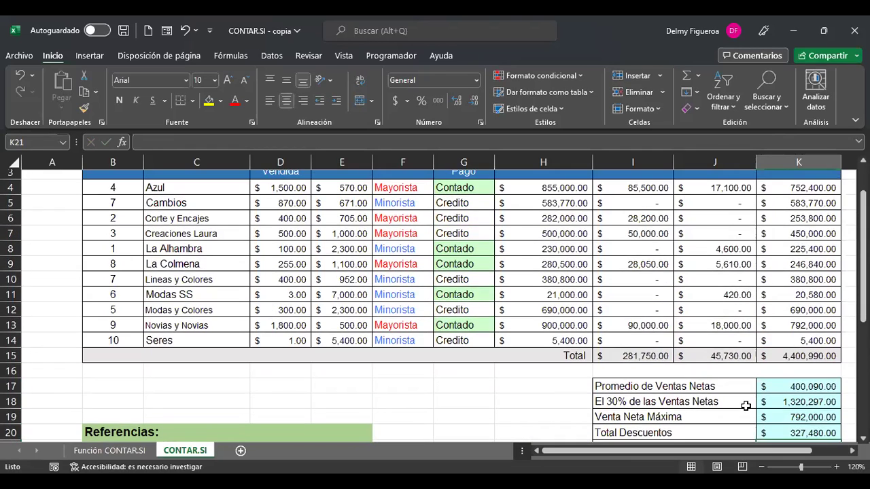
scroll(745, 405, "down", 1)
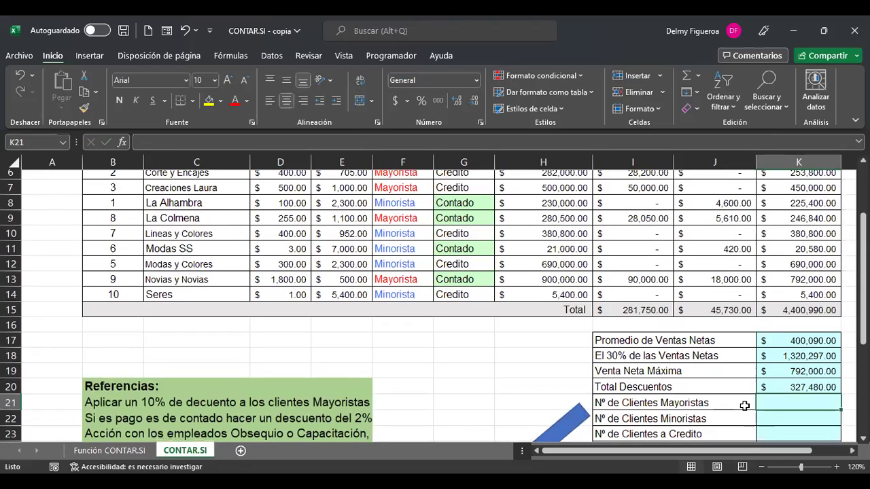
scroll(483, 228, "up", 1)
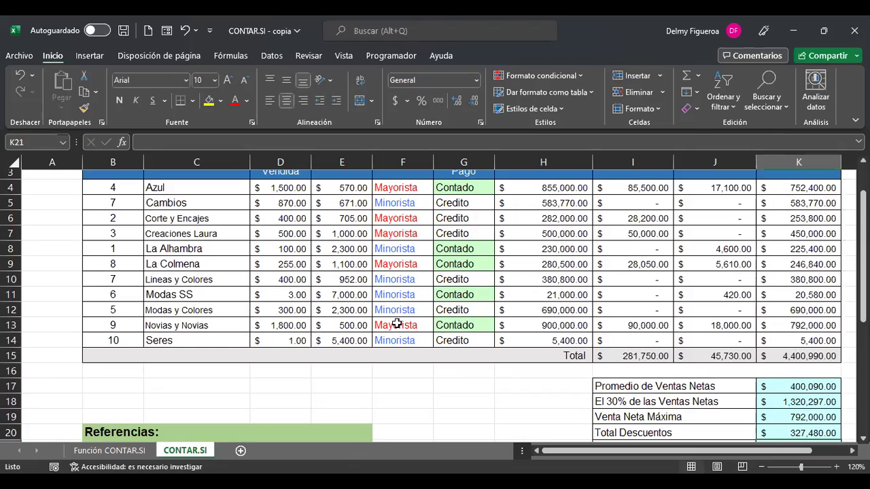
scroll(547, 355, "down", 1)
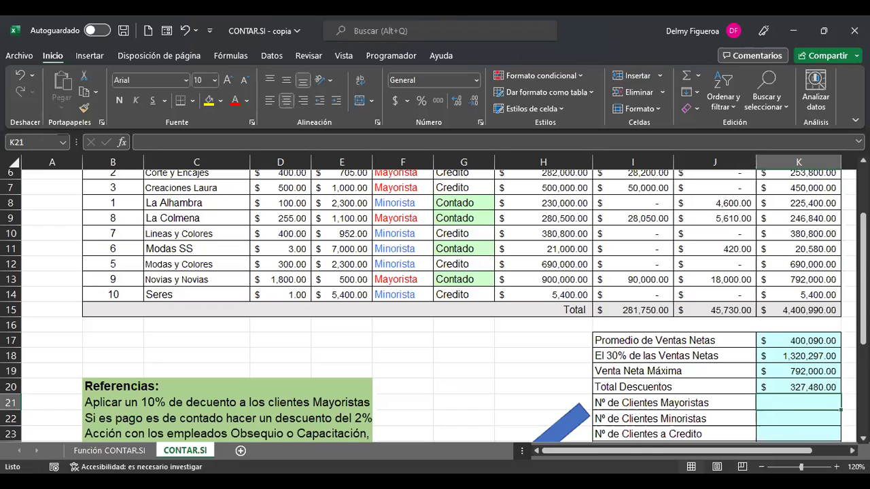
type("+")
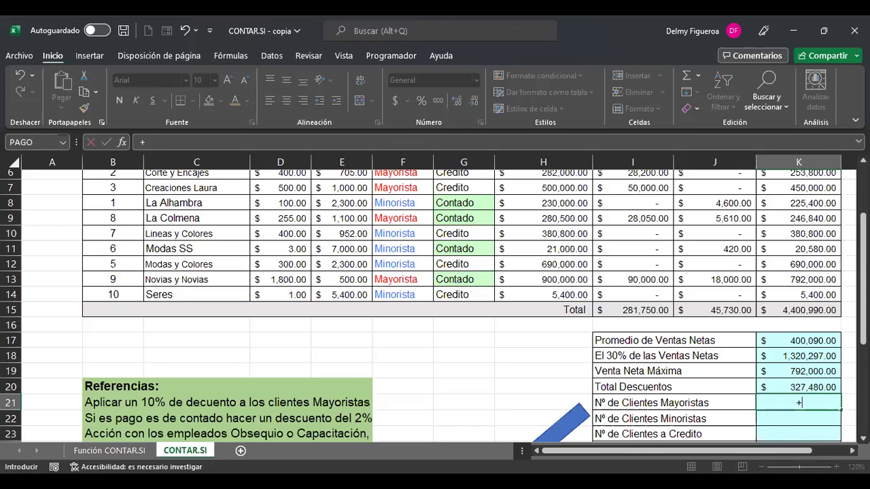
type("con")
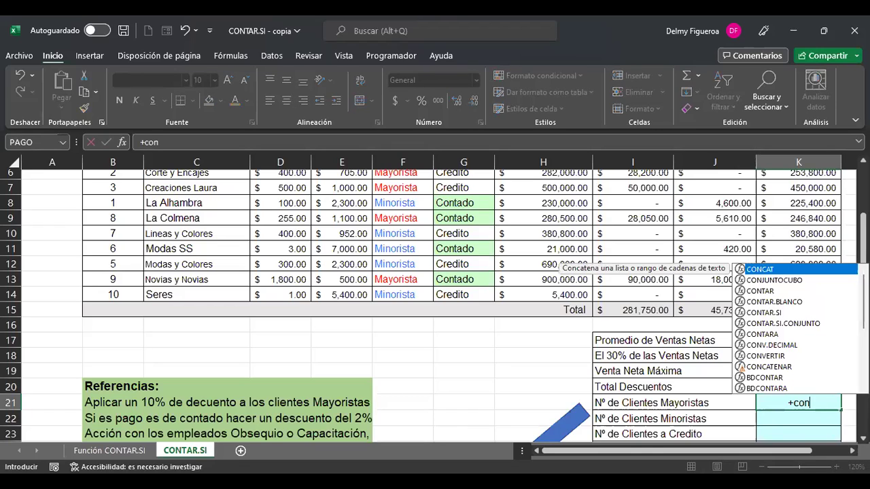
left_click(765, 313)
double_click(764, 313)
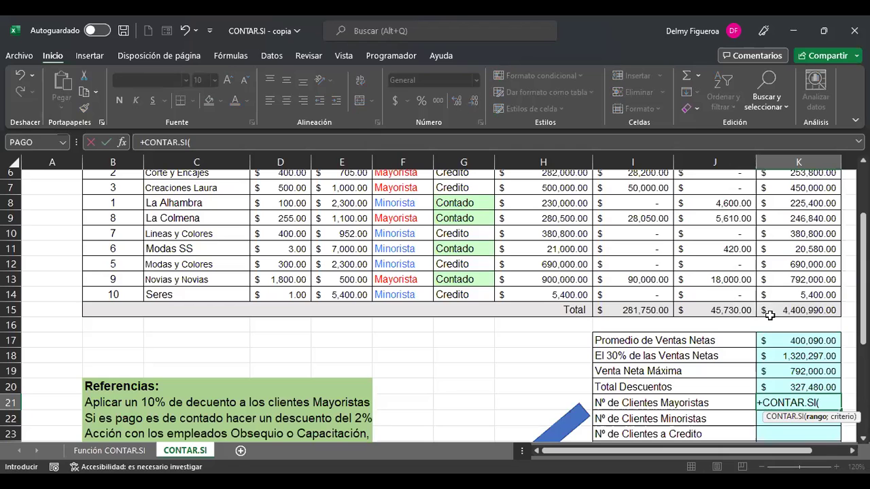
scroll(402, 197, "up", 1)
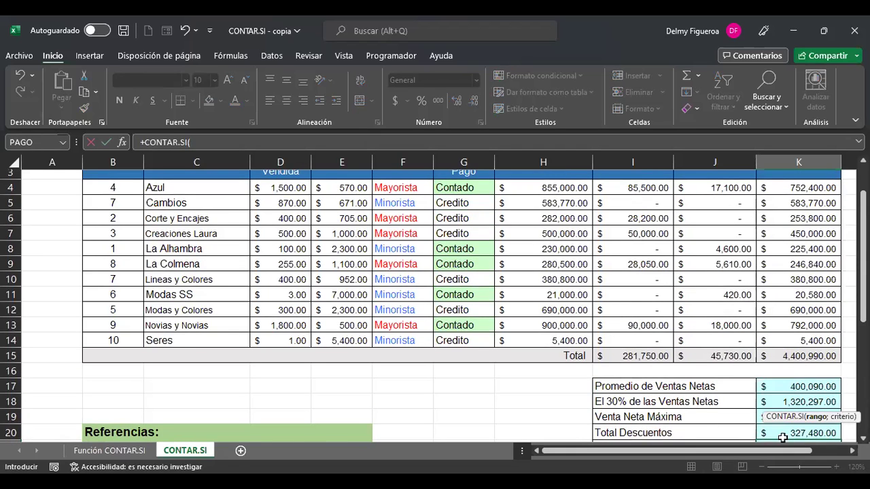
left_click(406, 188)
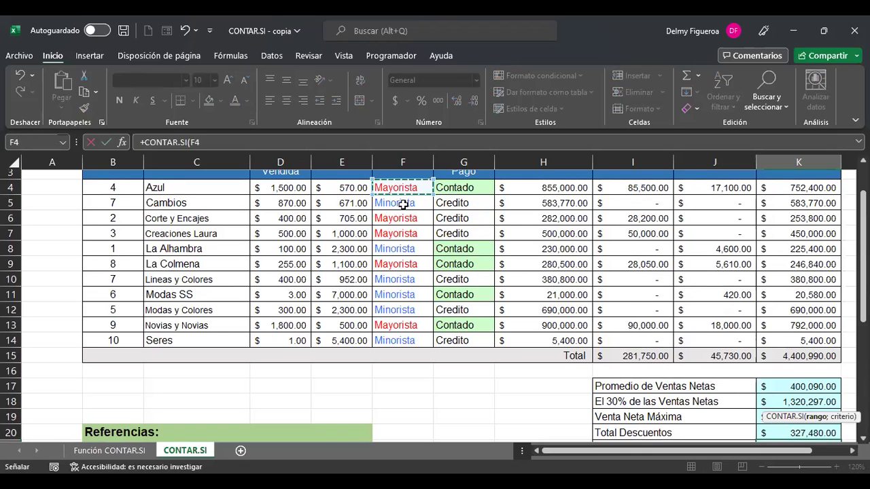
left_click_drag(401, 329, 406, 342)
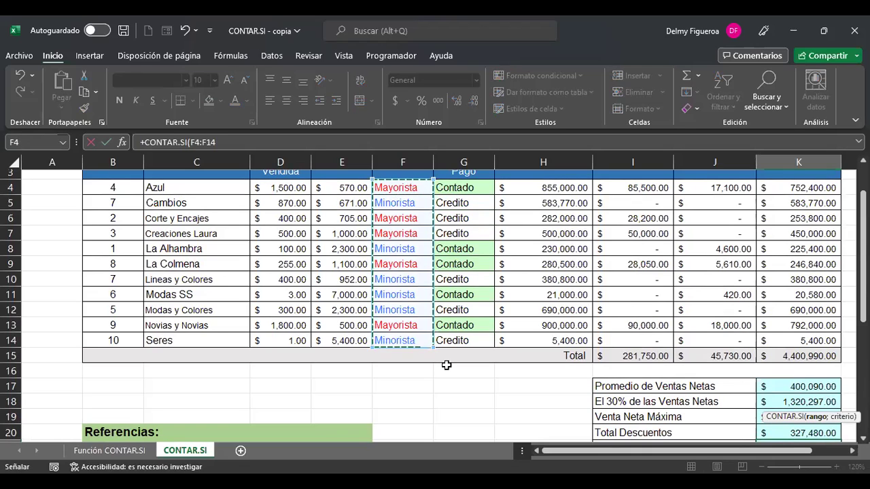
Complete the K21 formula with the criterion "=Mayorista" and check the entered formula.
type(";")
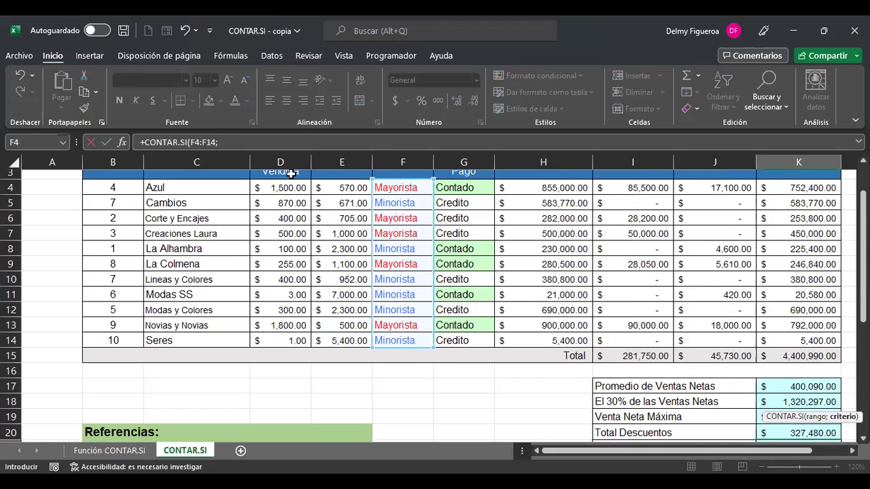
left_click(227, 143)
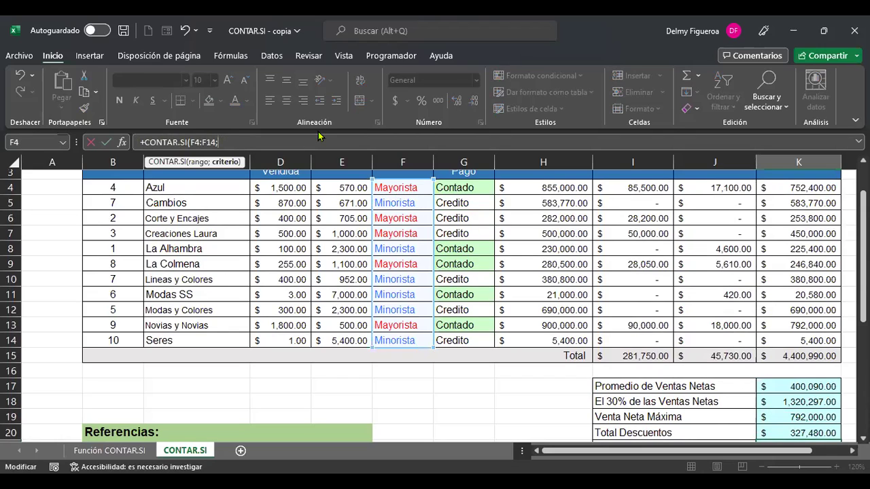
type("\"=Mayorista")
key("Return")
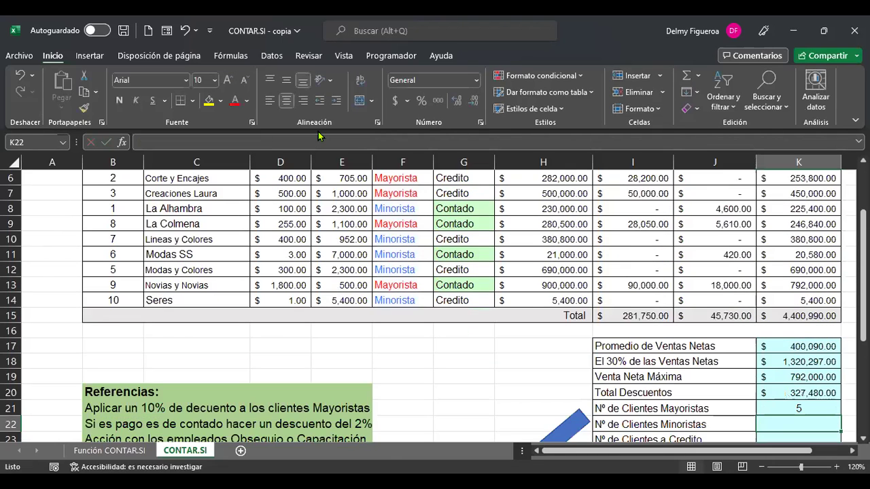
left_click(805, 410)
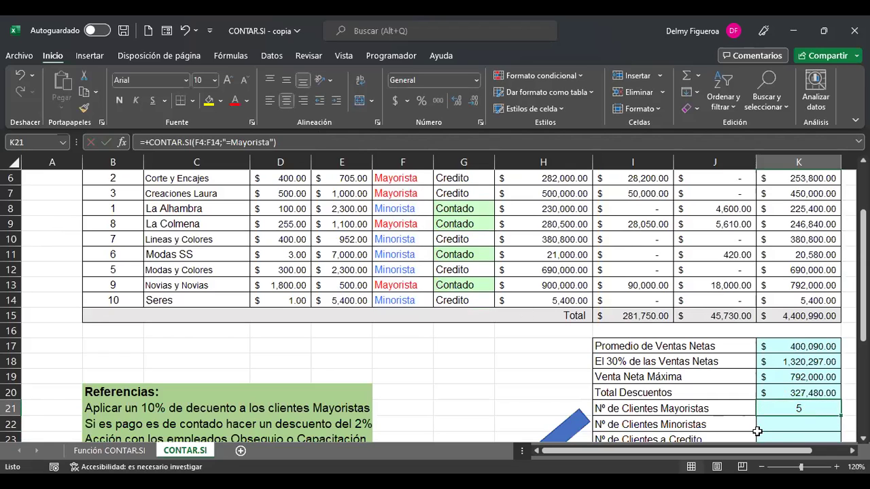
Count Nº de Clientes Minoristas in K22 with CONTAR.SI over the Tipo Cliente cells F4:F14 and the criterion "=Minorista".
left_click(784, 423)
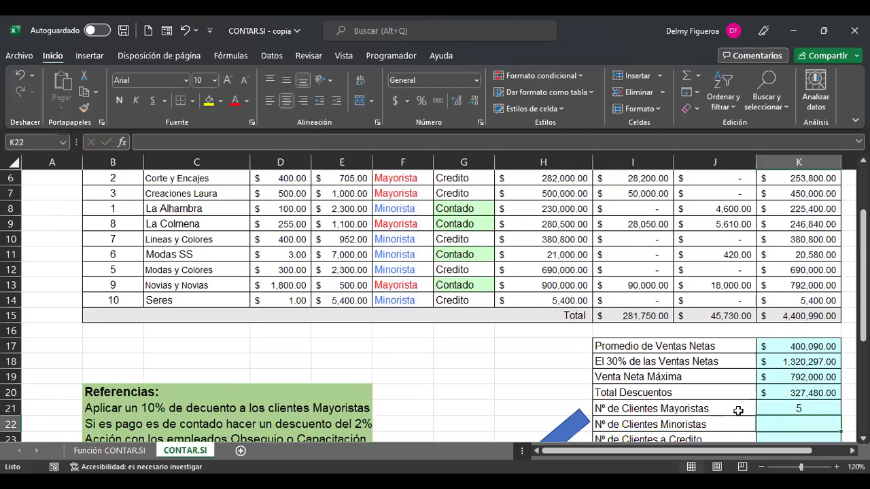
type("+")
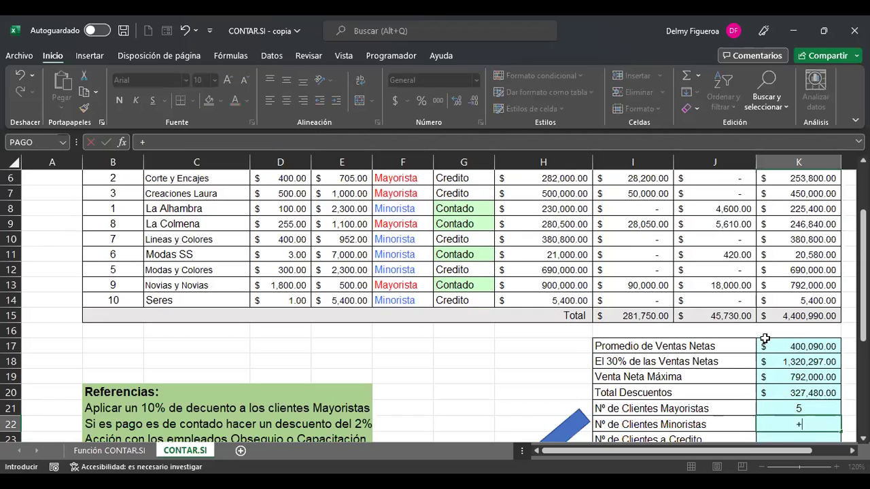
type("contar")
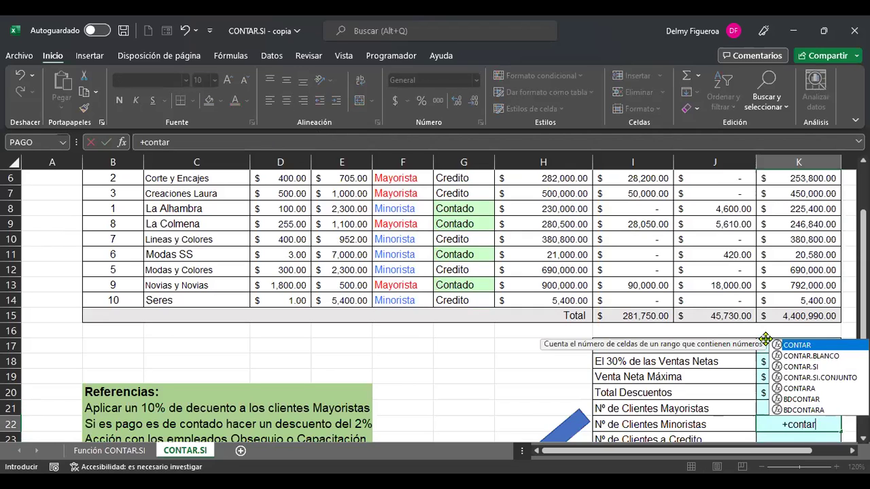
double_click(814, 367)
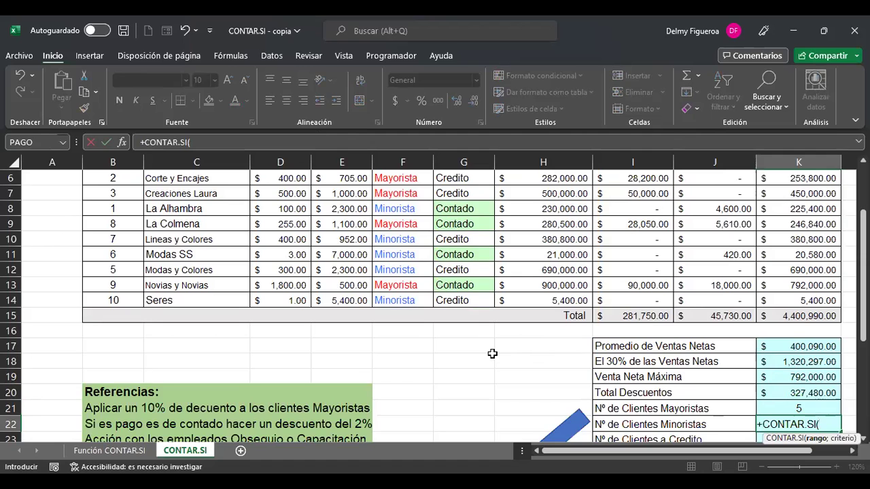
scroll(493, 354, "up", 1)
left_click(407, 197)
left_click_drag(407, 202, 420, 338)
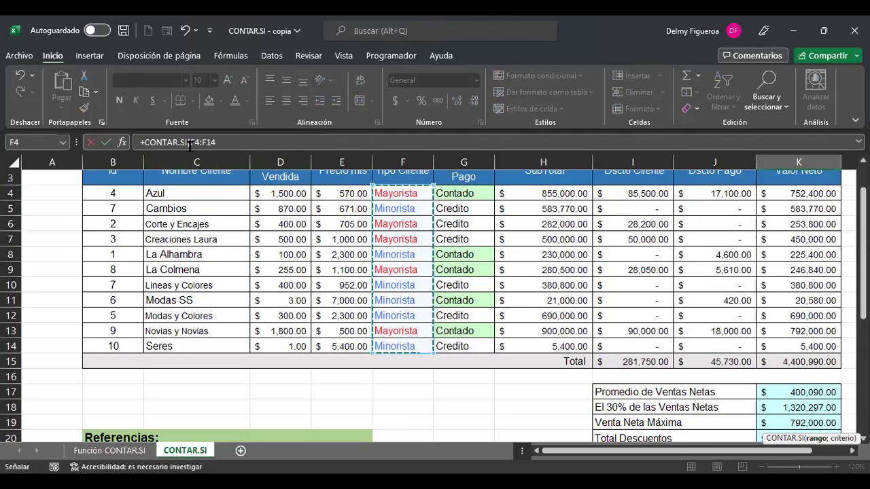
left_click(231, 142)
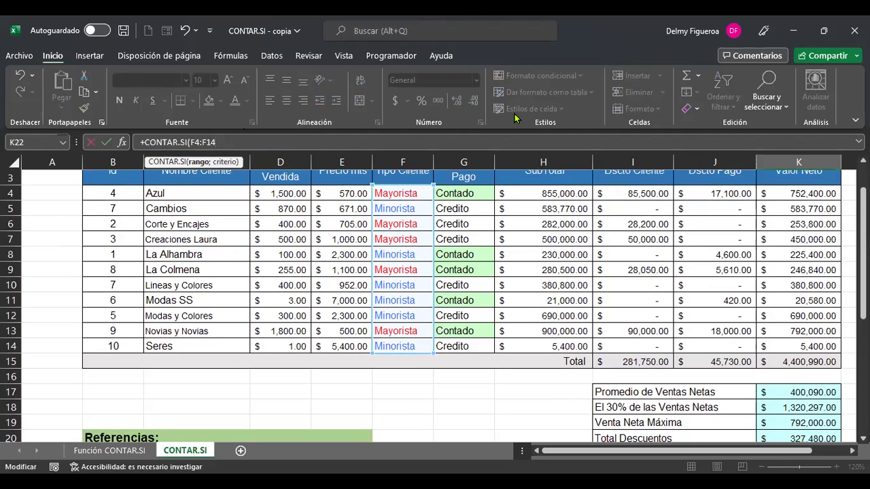
type(";\"=Minorista")
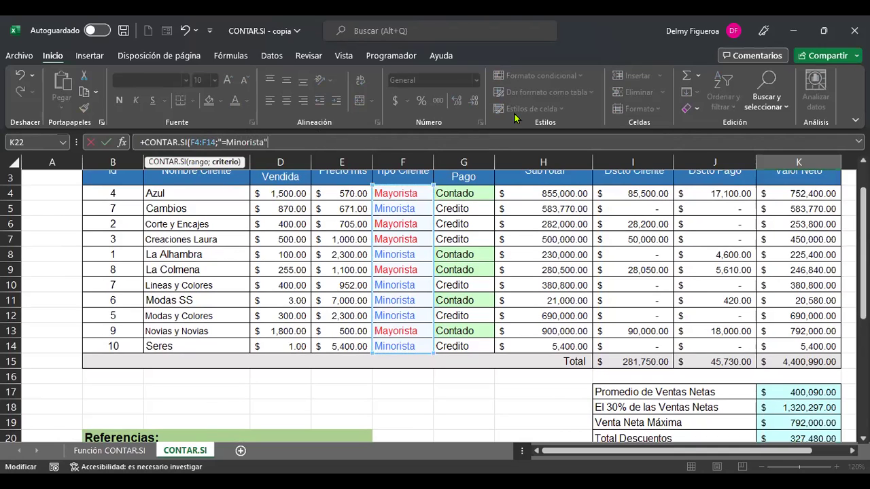
key("Return")
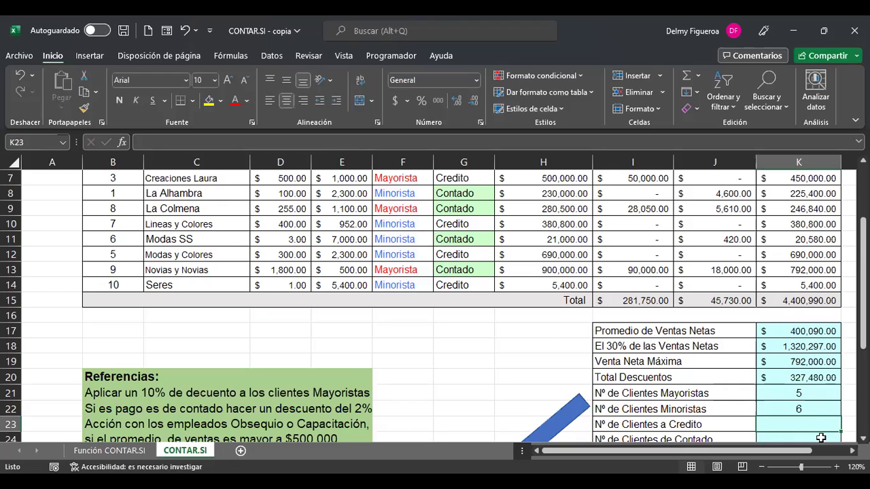
Start a CONTAR.SI formula in K23 for Nº de Clientes a Credito, using the Forma de Pago cells G4:G14 as the range.
scroll(822, 439, "down", 1)
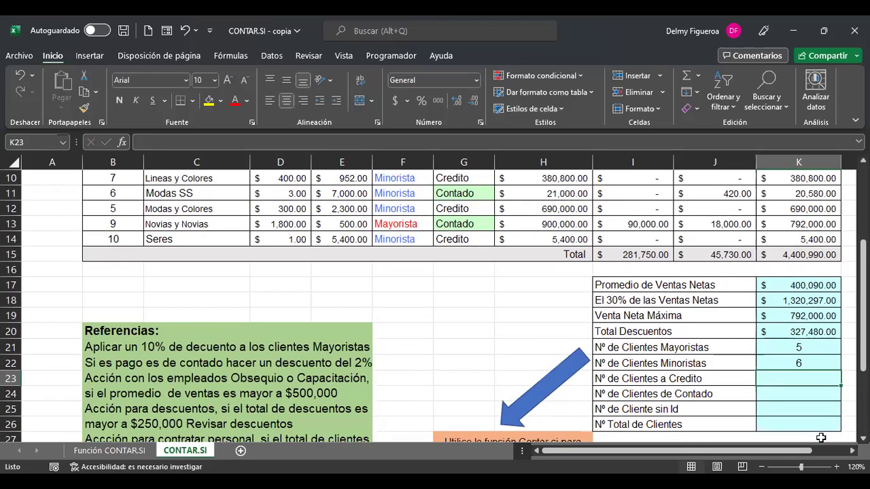
type("+")
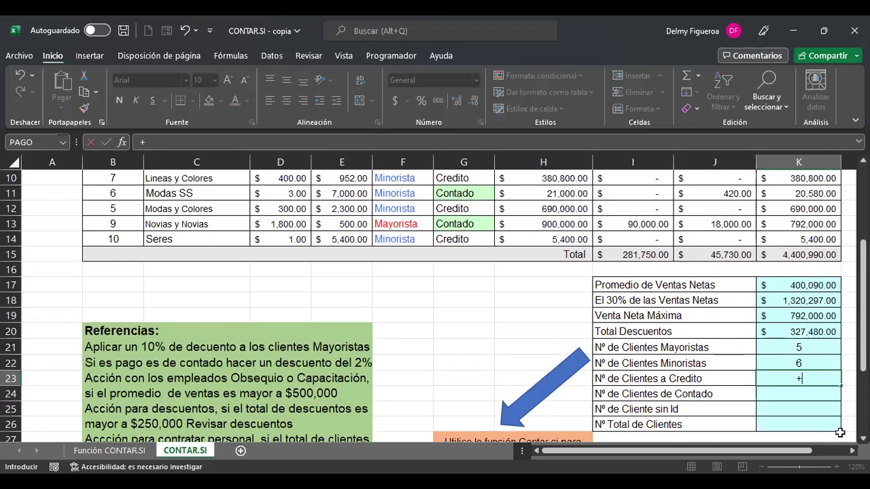
type("contar")
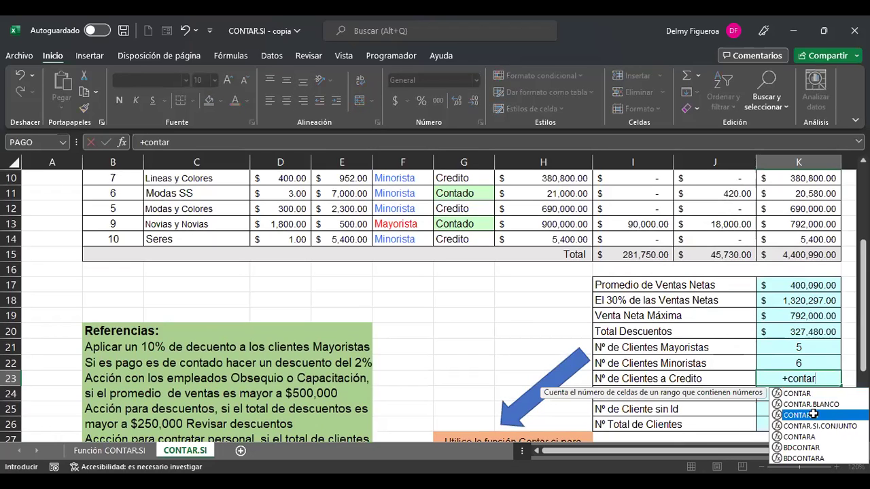
double_click(813, 414)
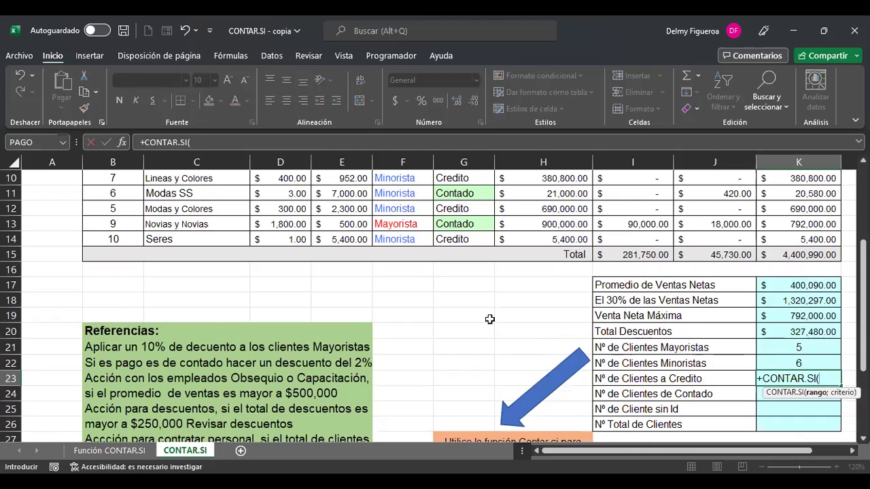
scroll(471, 312, "up", 1)
scroll(471, 313, "up", 2)
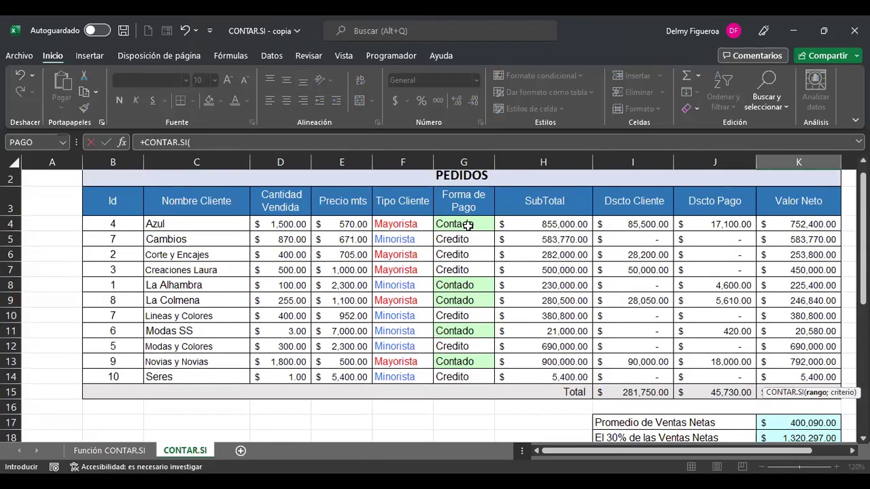
left_click_drag(468, 224, 468, 243)
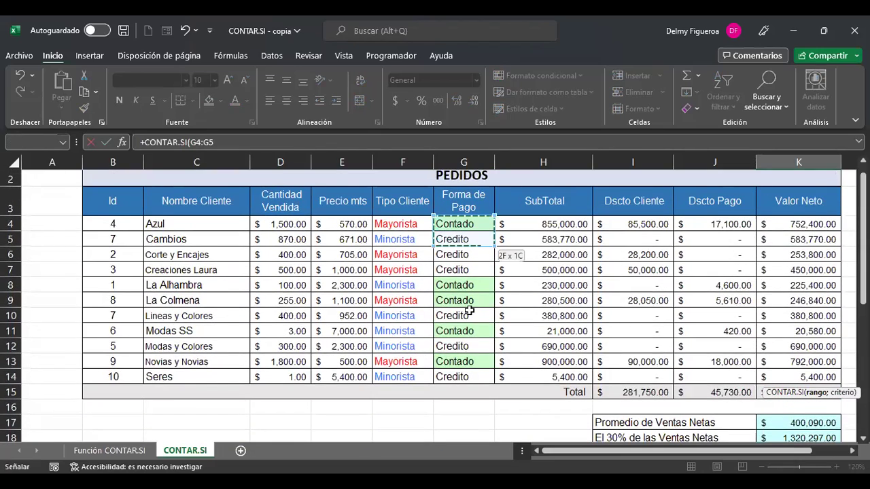
left_click_drag(476, 367, 476, 378)
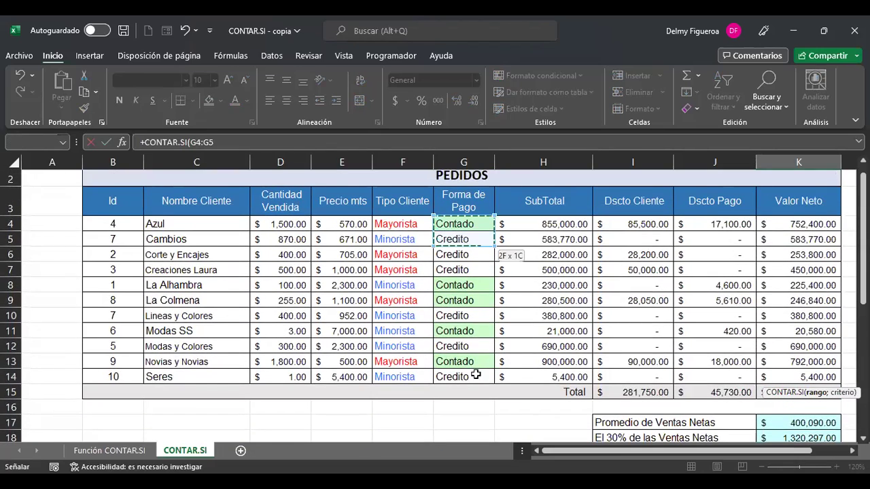
Complete the K23 formula with the criterion "=Crédito" and reselect the cell to check it.
left_click(245, 144)
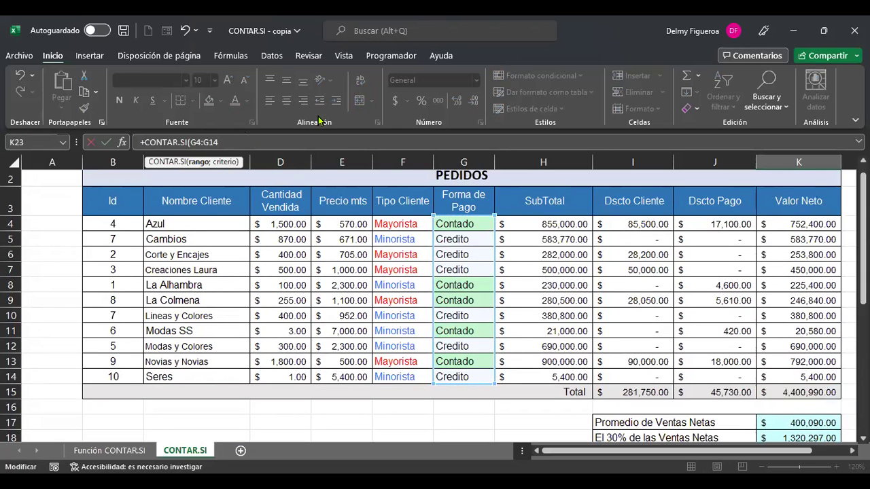
type(";\"=Cr")
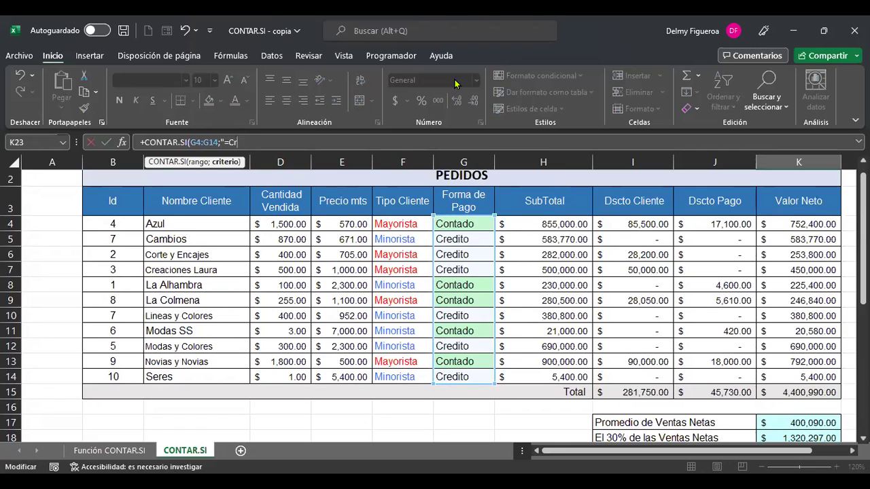
type("to\"")
key("Return")
key("Up")
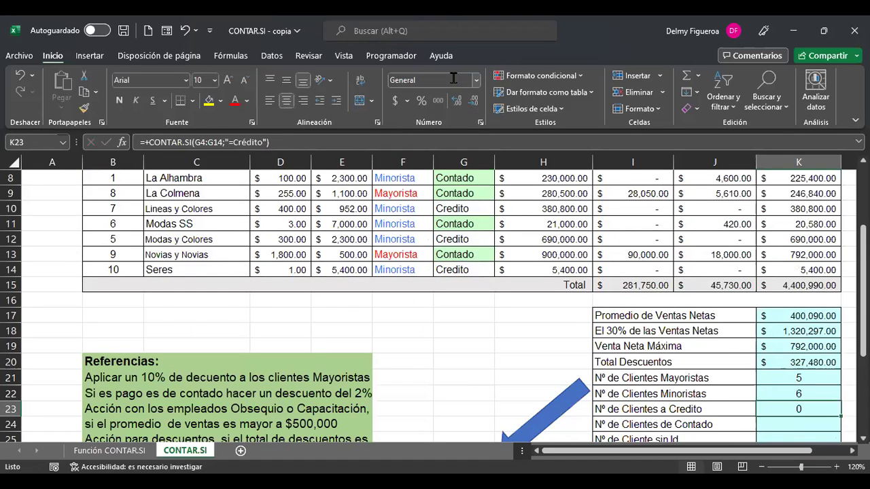
Compare the spelling of the credit entries in the Forma de Pago column with the criterion in the K23 formula.
scroll(501, 280, "up", 2)
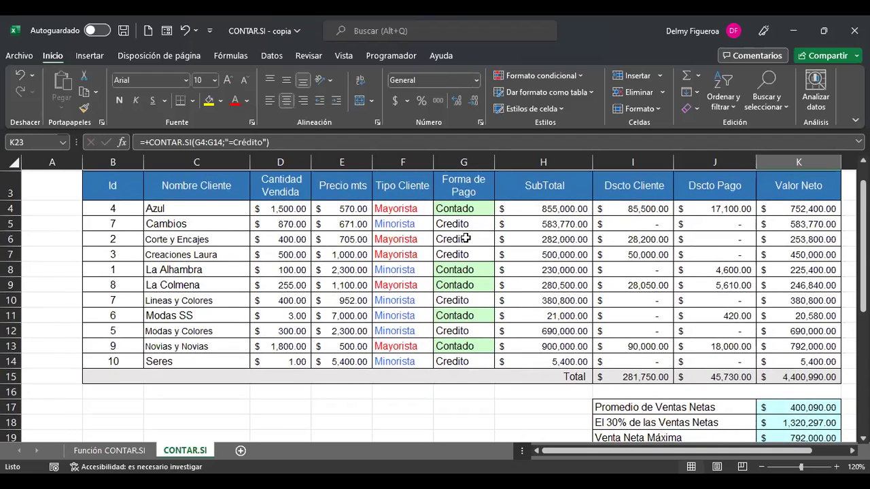
left_click(469, 362)
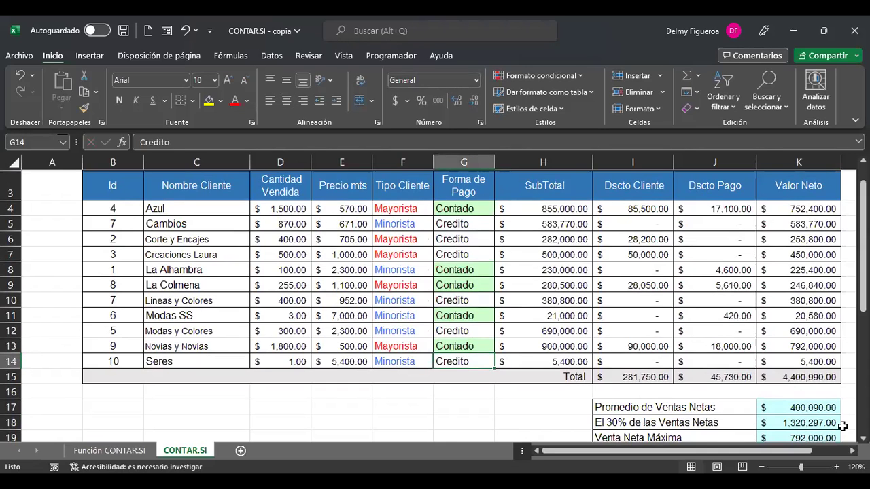
scroll(749, 318, "down", 1)
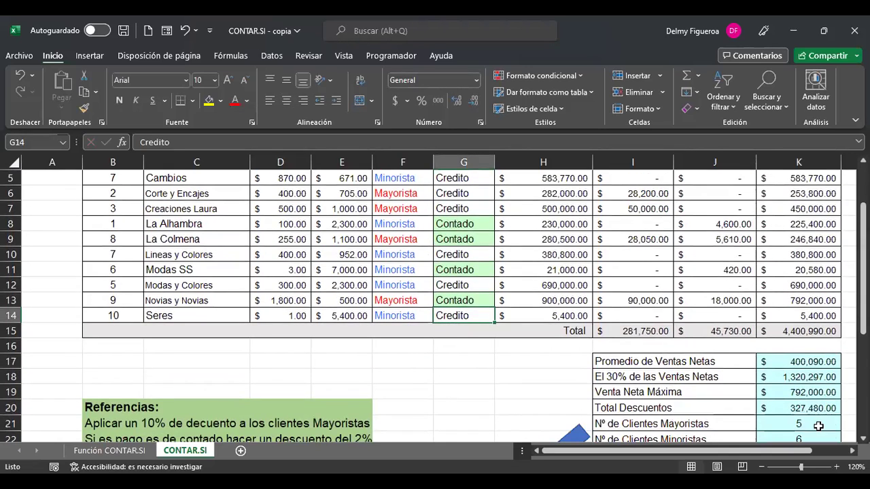
scroll(819, 425, "down", 2)
left_click(804, 363)
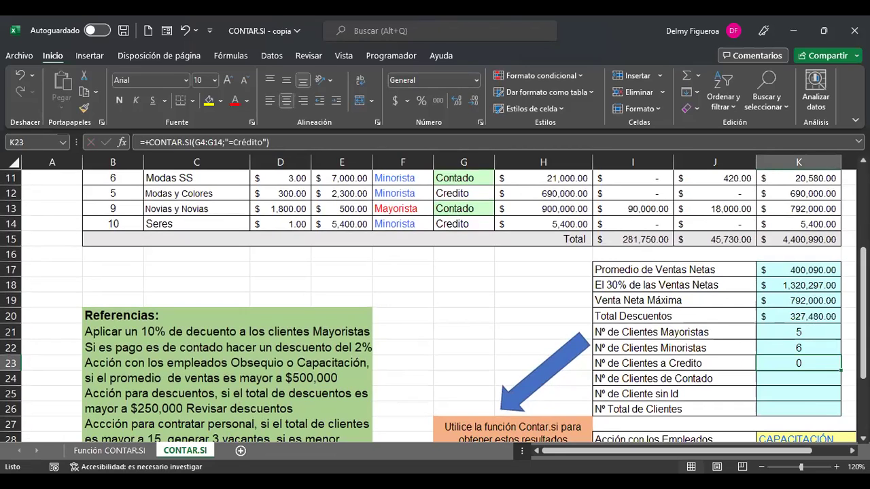
key("F2")
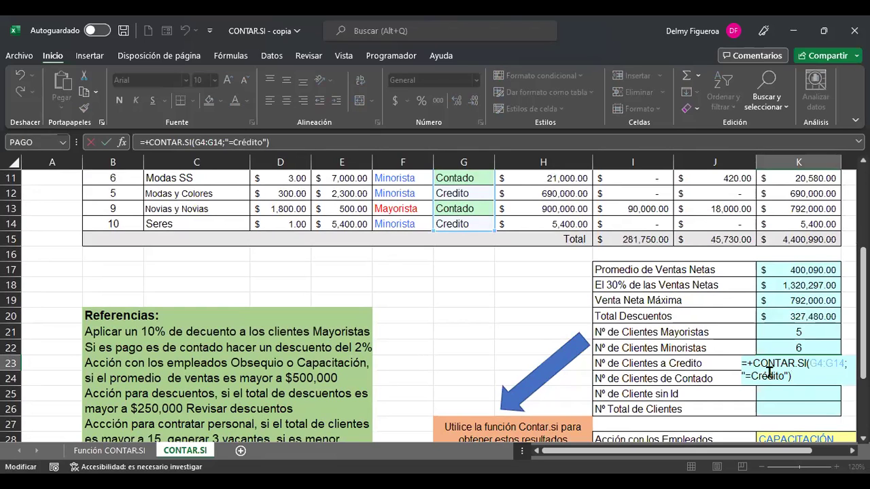
key("Return")
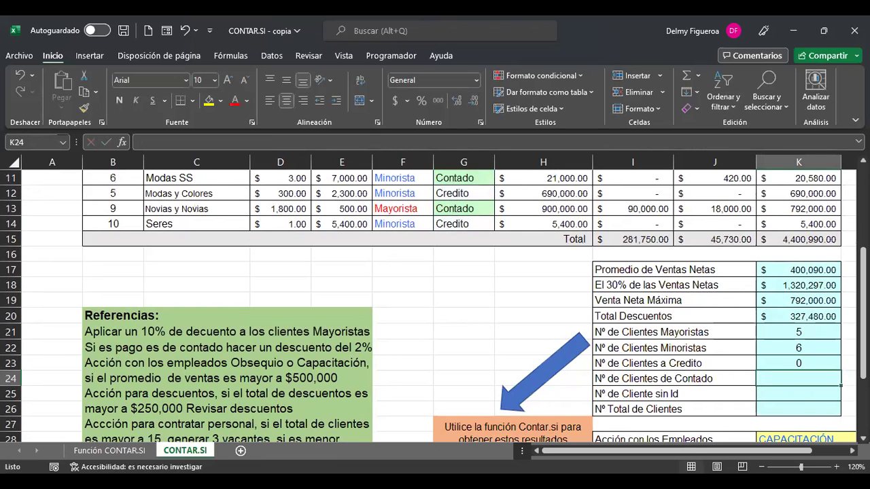
scroll(460, 210, "up", 1)
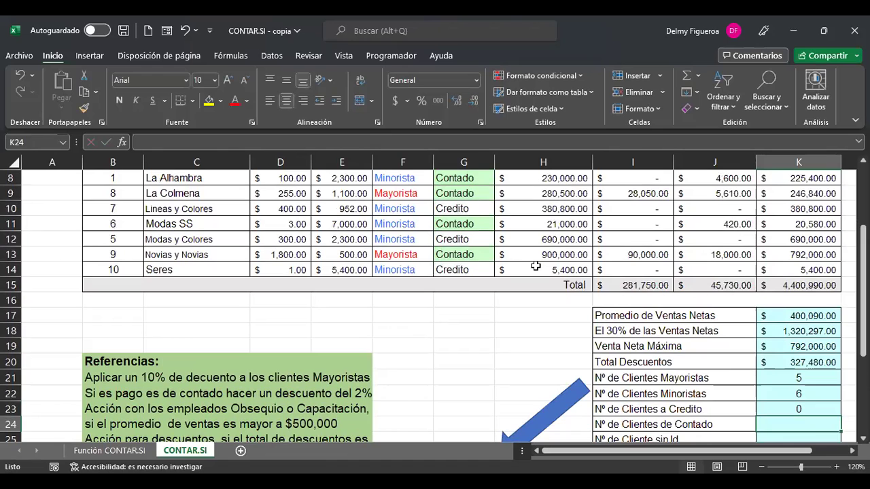
left_click(788, 406)
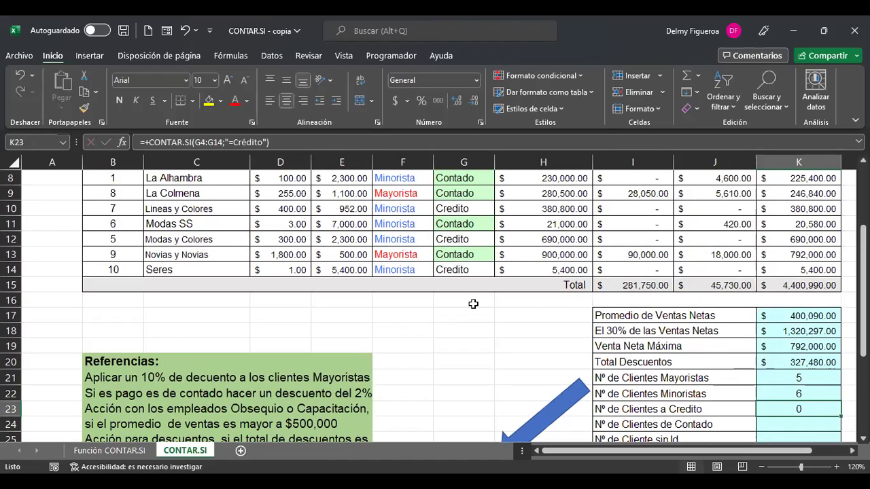
scroll(470, 306, "up", 1)
scroll(470, 307, "up", 1)
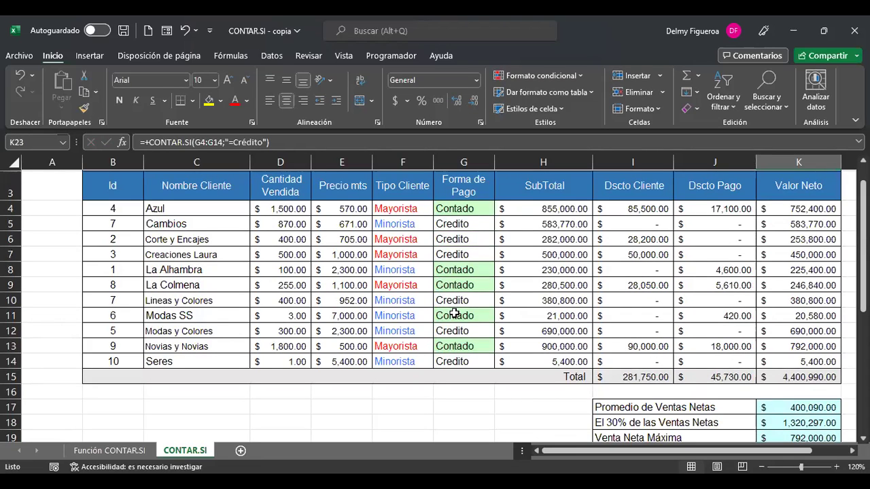
left_click(820, 148)
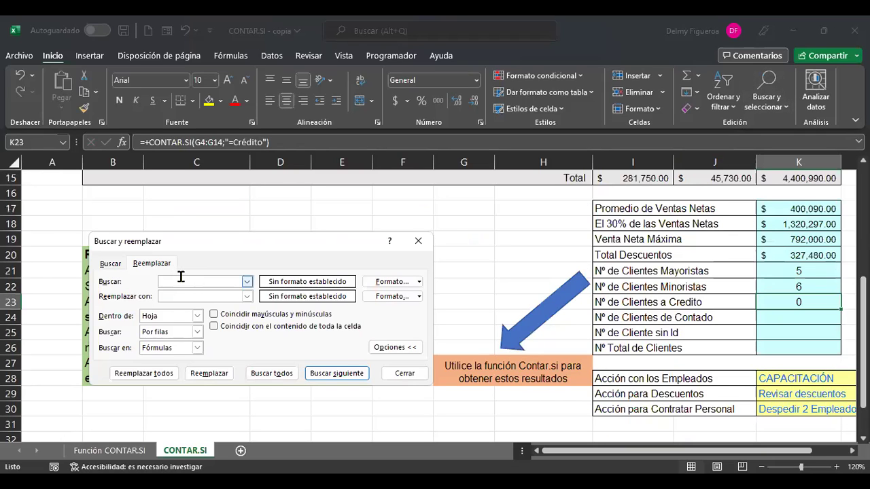
left_click(185, 297)
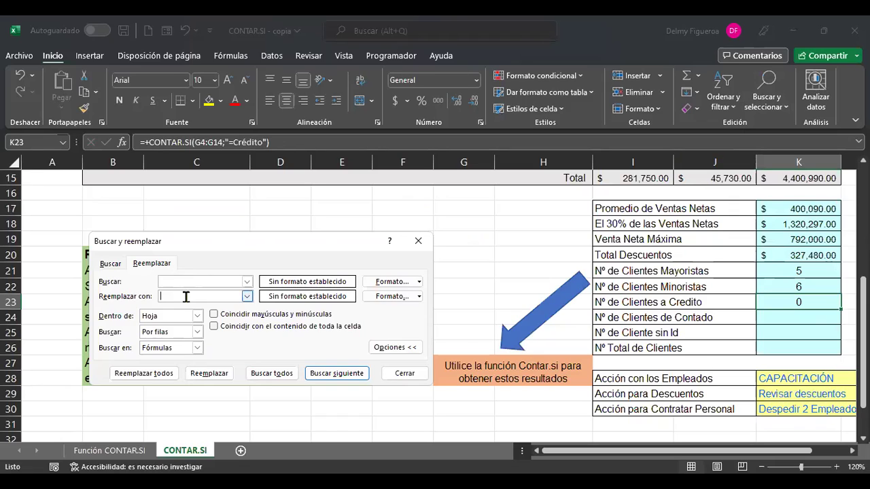
left_click(236, 281)
left_click(405, 373)
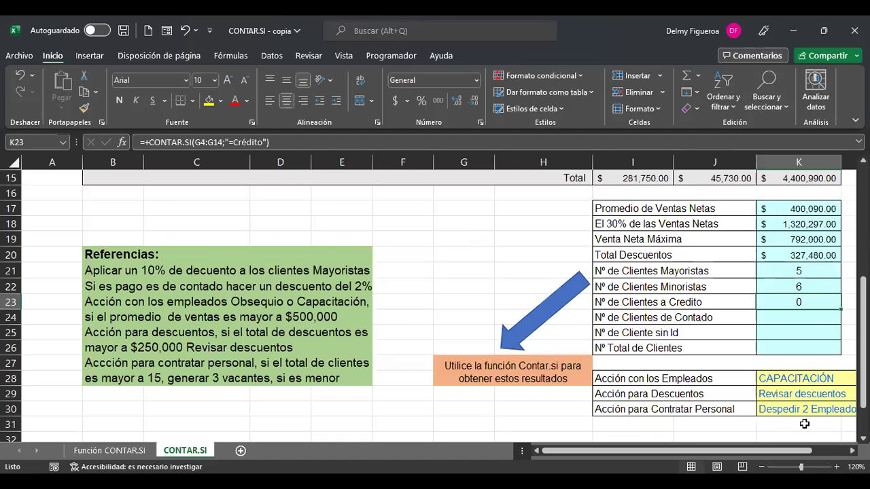
Change the Forma de Pago entry for Cambios in G5 to Crédito with the accent.
scroll(791, 390, "up", 3)
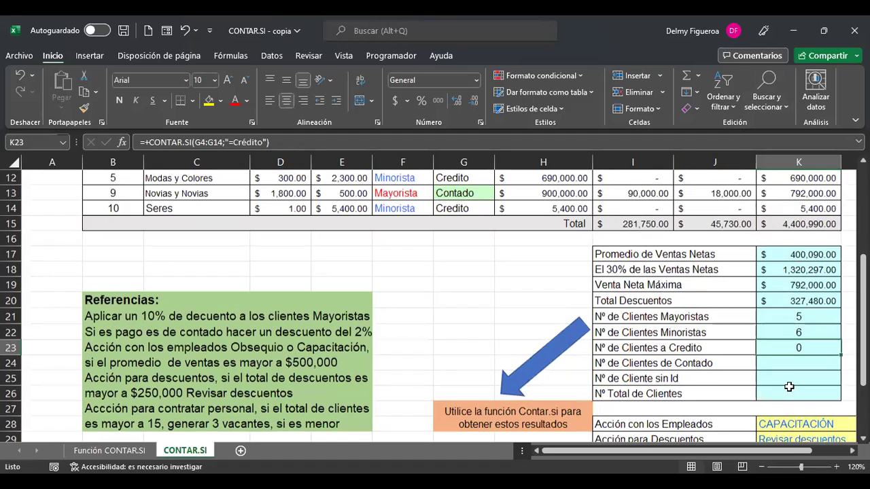
scroll(789, 387, "up", 1)
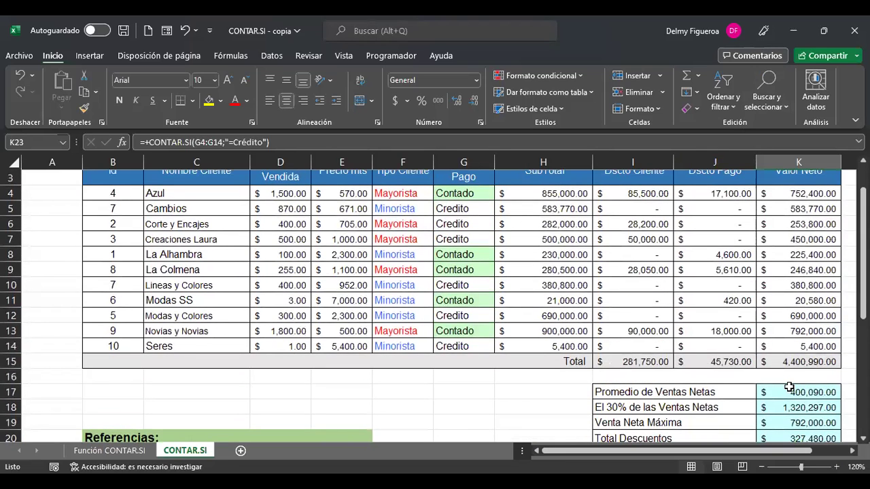
left_click(475, 209)
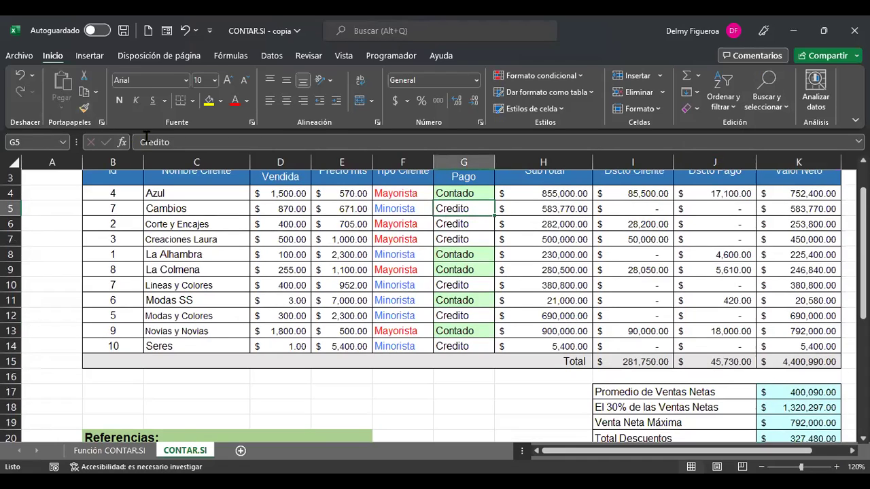
left_click(334, 140)
key("BackSpace")
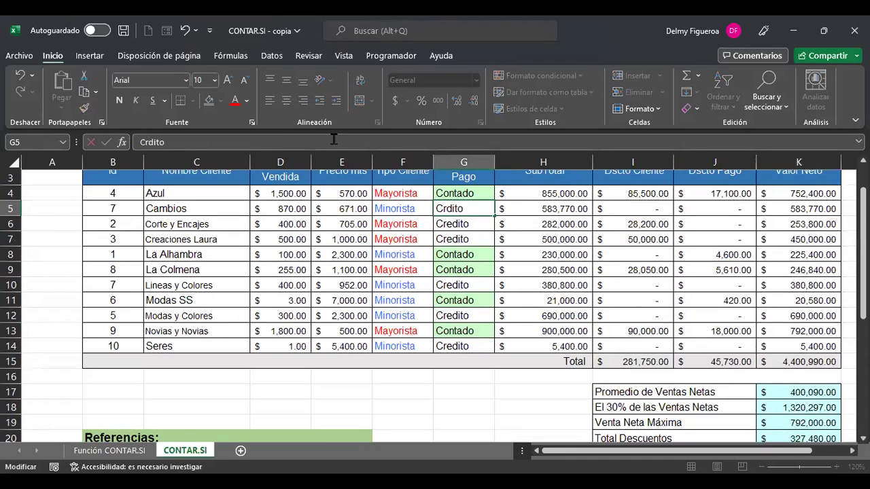
type("é")
key("Return")
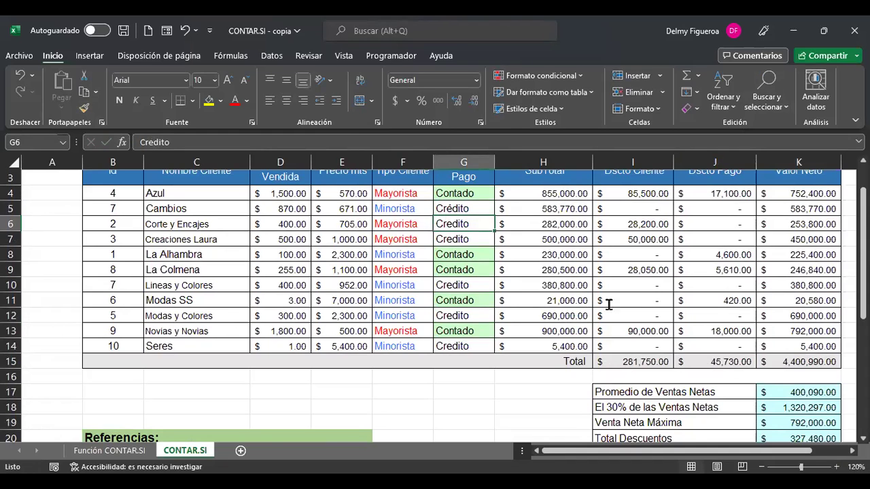
Change the criterion in the K23 CONTAR.SI formula to "=Cr?dito", replacing the accented letter with a wildcard.
scroll(722, 350, "down", 2)
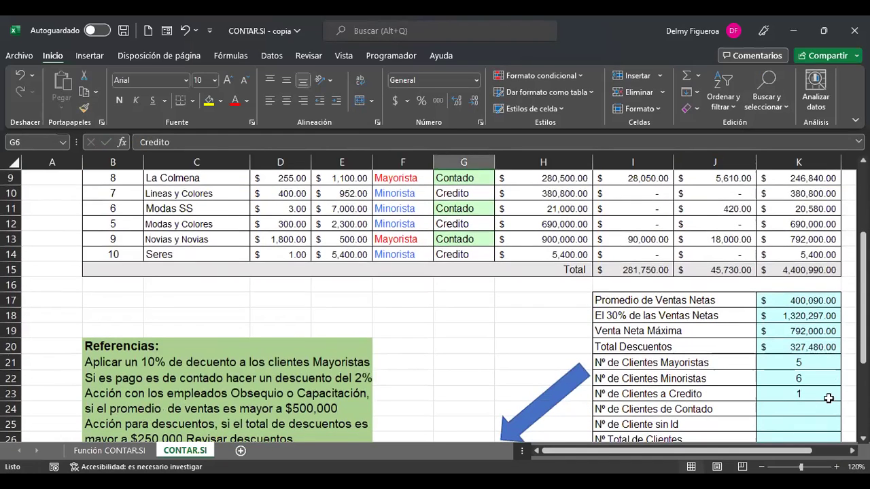
left_click(822, 396)
double_click(821, 395)
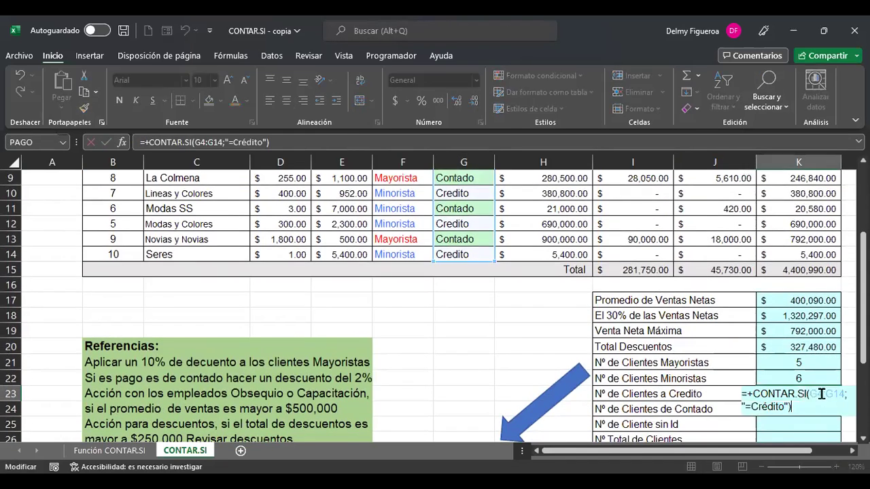
key("Left")
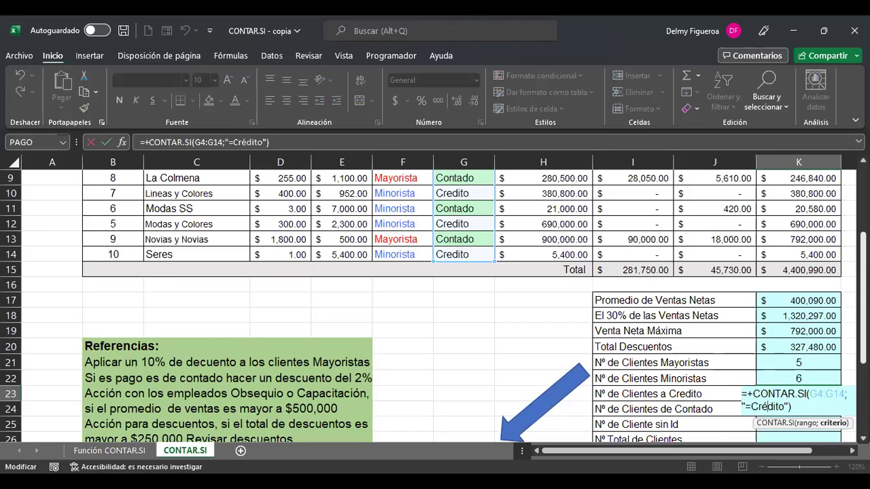
key("BackSpace")
type("?")
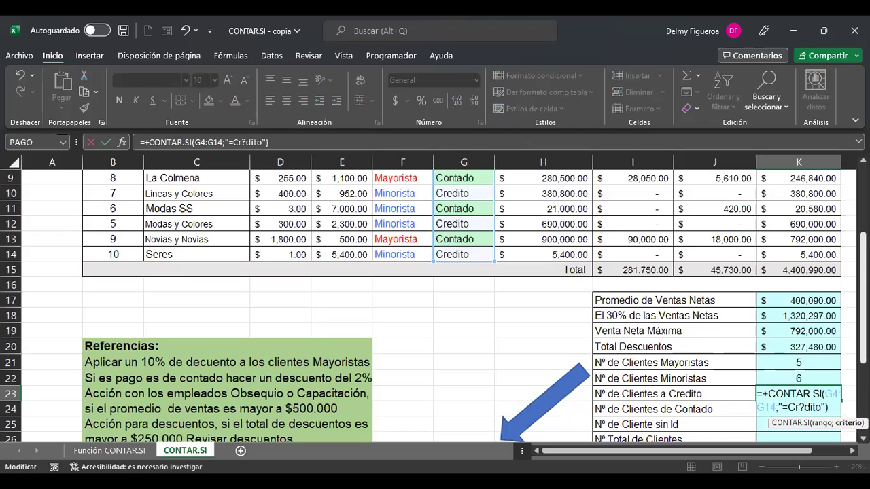
key("Return")
key("Up")
Review the credit entries in the Forma de Pago column and reopen the K23 formula to examine the wildcard in its criterion.
scroll(700, 367, "up", 2)
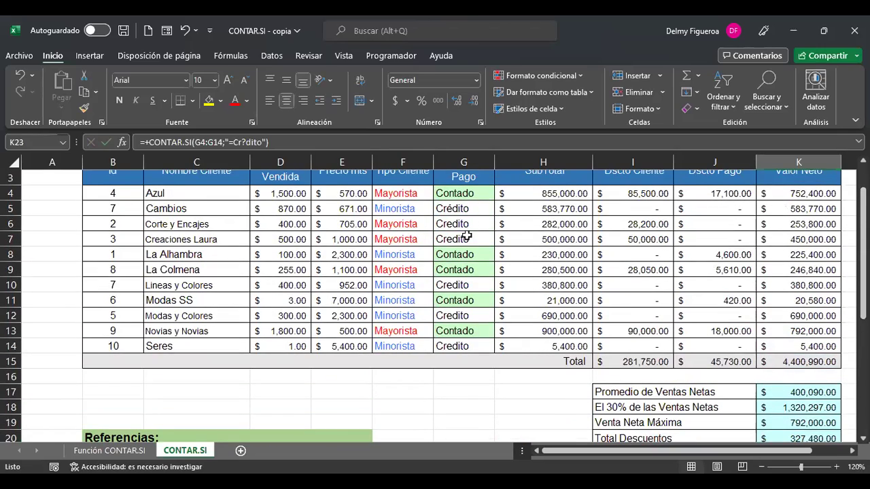
scroll(663, 316, "down", 3)
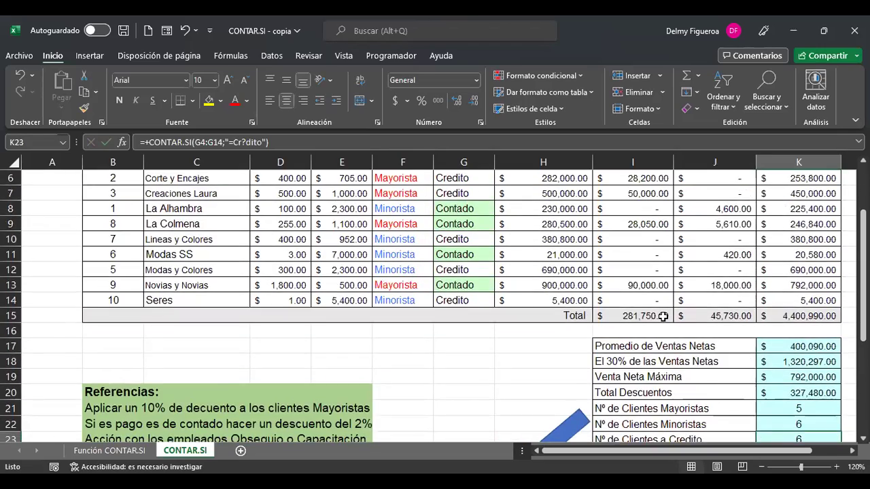
key("F2")
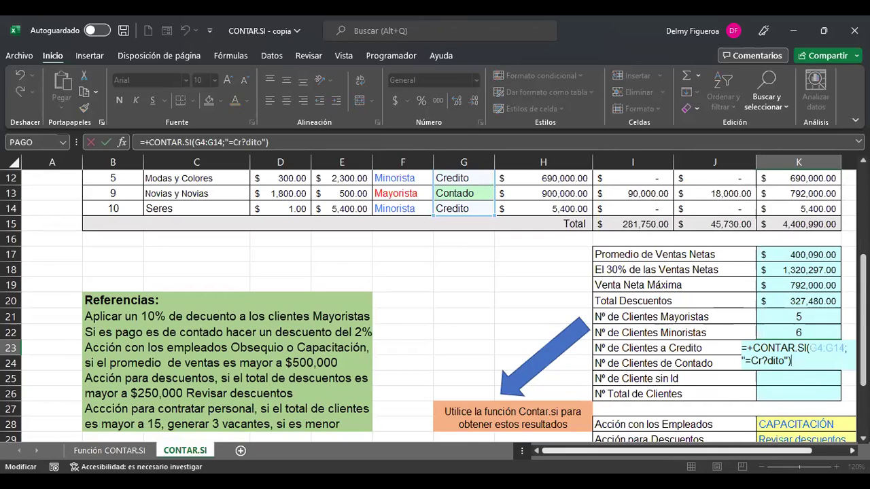
scroll(439, 304, "right", 1)
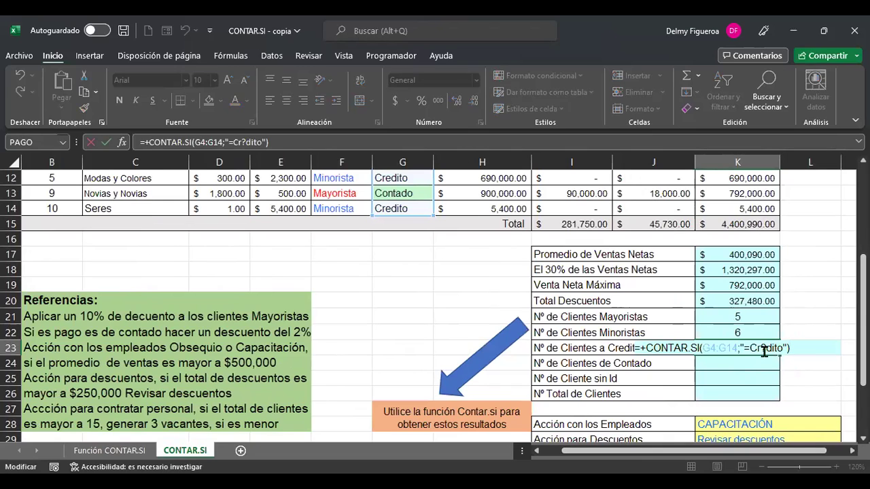
left_click(764, 351)
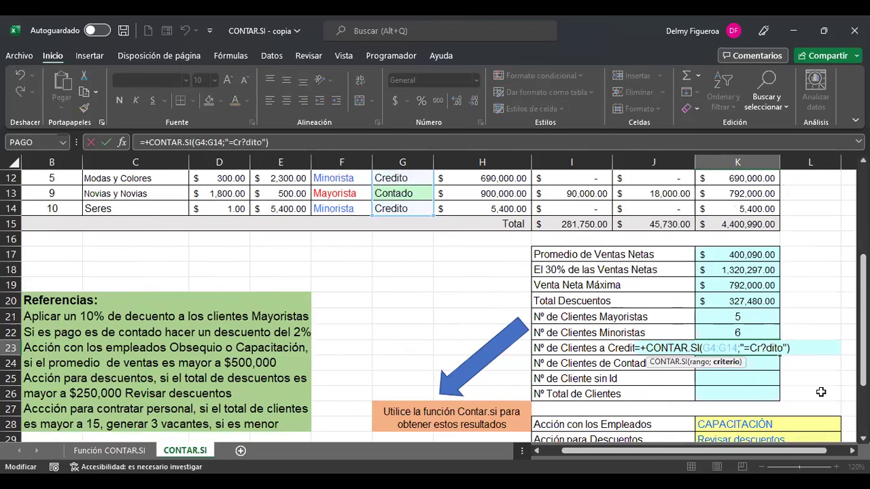
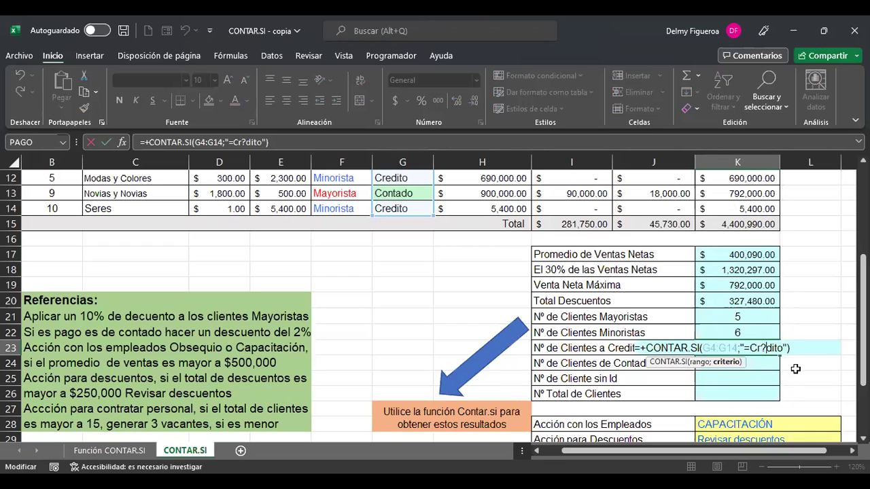
Commit the edited formula =+CONTAR.SI(G4:G14;"=Cr?dito") for Nº de Clientes a Credito and check it against the orders table.
key("Return")
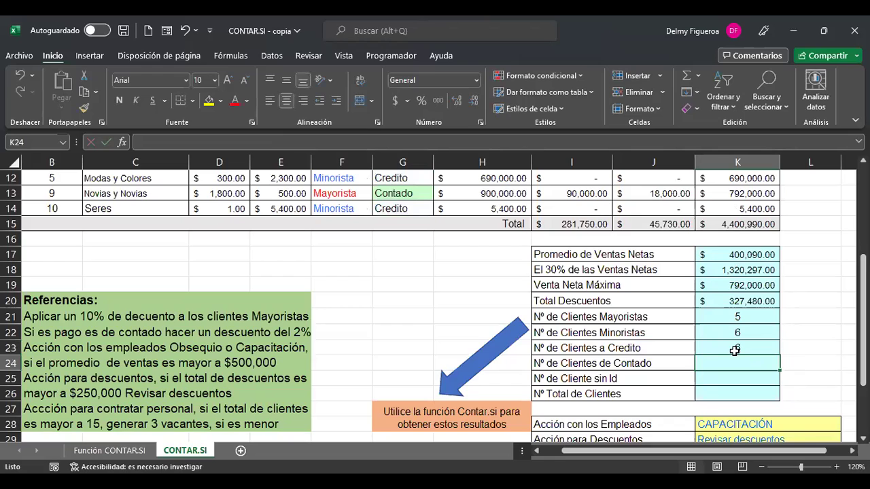
scroll(646, 352, "up", 2)
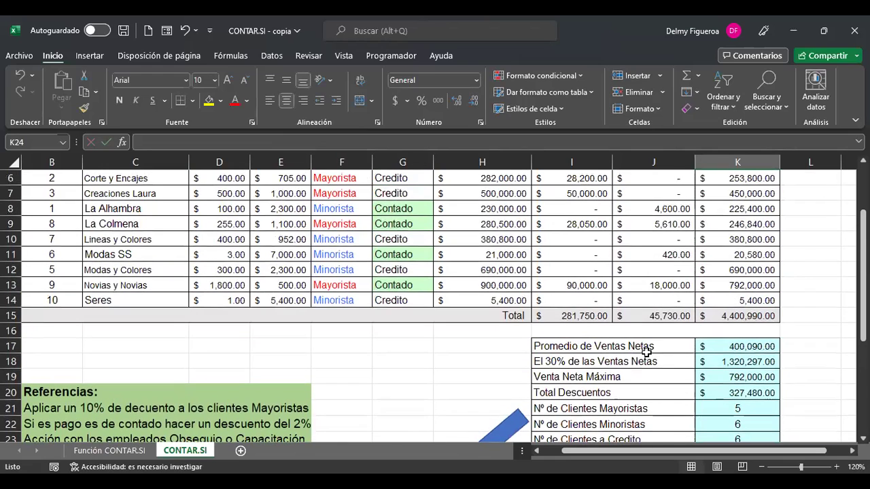
scroll(647, 352, "down", 2)
scroll(646, 353, "up", 4)
scroll(647, 352, "down", 4)
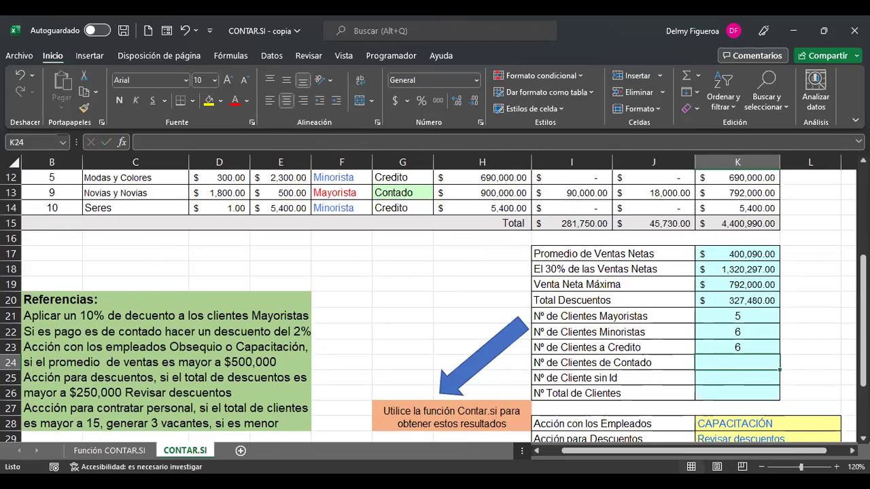
Count the cash clients in K24 with CONTAR.SI over the Forma de Pago range G4:G14 and the criterion "=Contado".
type("+")
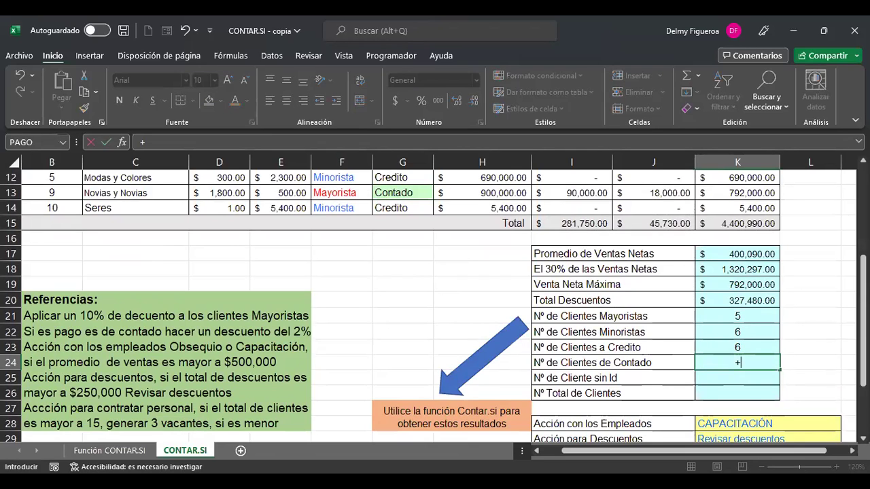
type("contar")
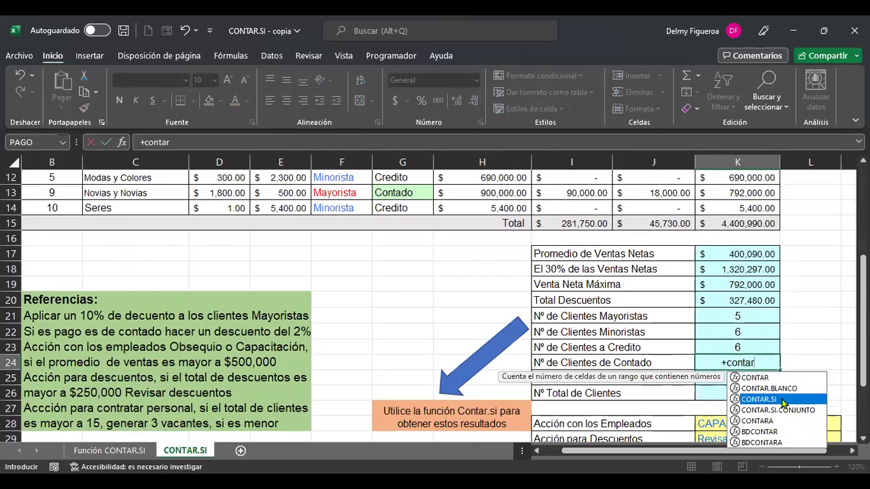
double_click(783, 404)
scroll(352, 295, "up", 3)
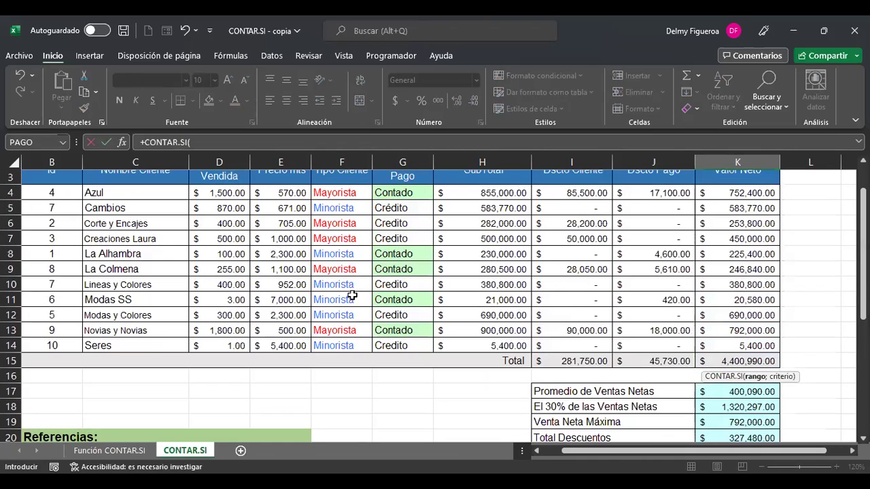
left_click_drag(394, 195, 403, 346)
scroll(414, 385, "down", 3)
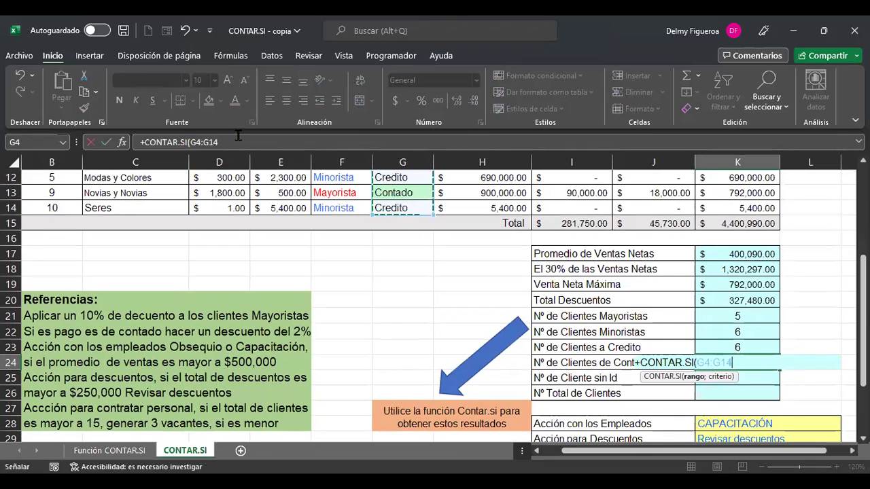
scroll(307, 260, "up", 3)
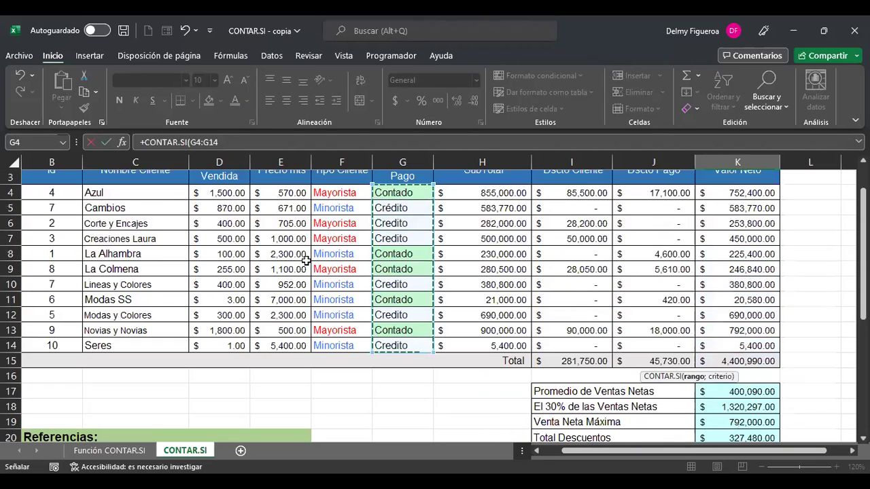
scroll(306, 260, "down", 3)
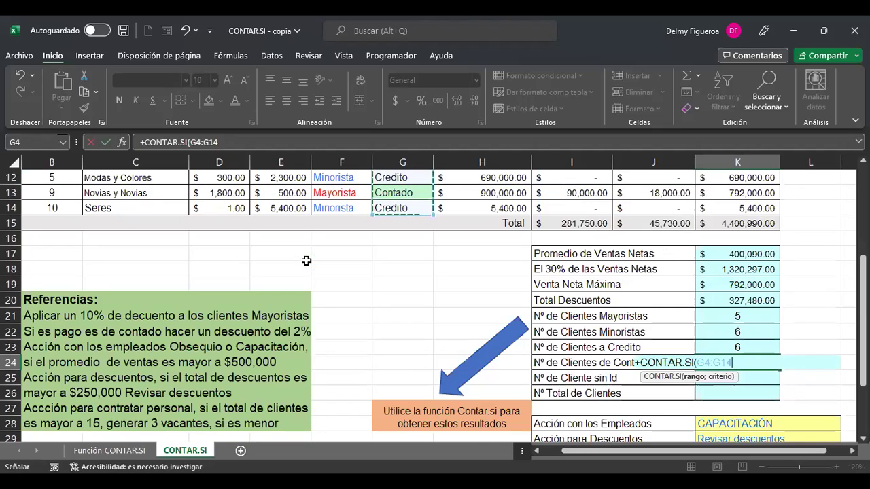
type(";\"=Contado\"")
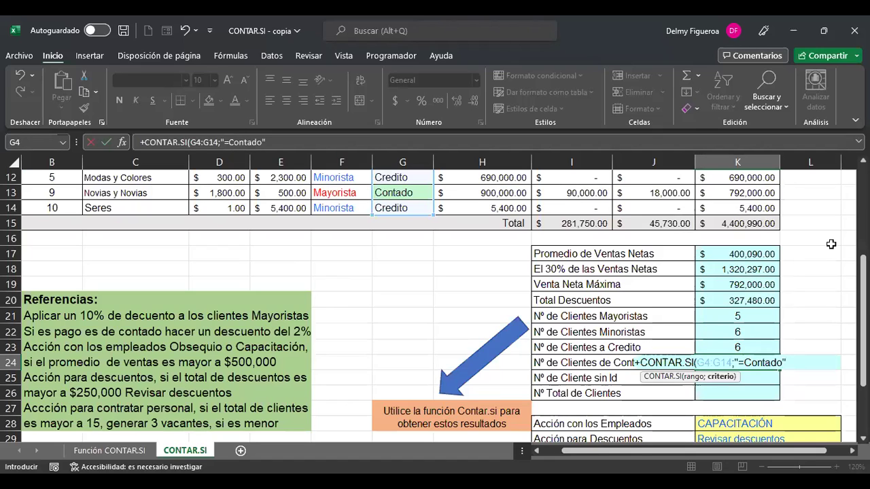
key("Return")
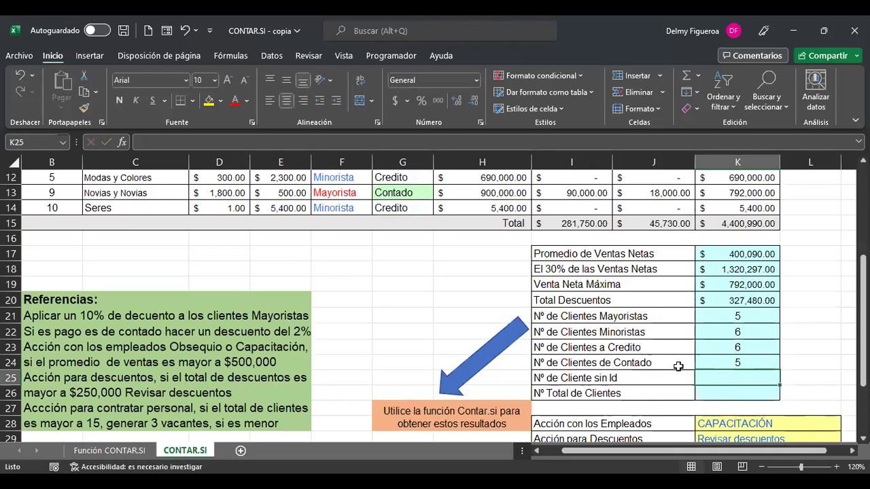
scroll(678, 366, "up", 4)
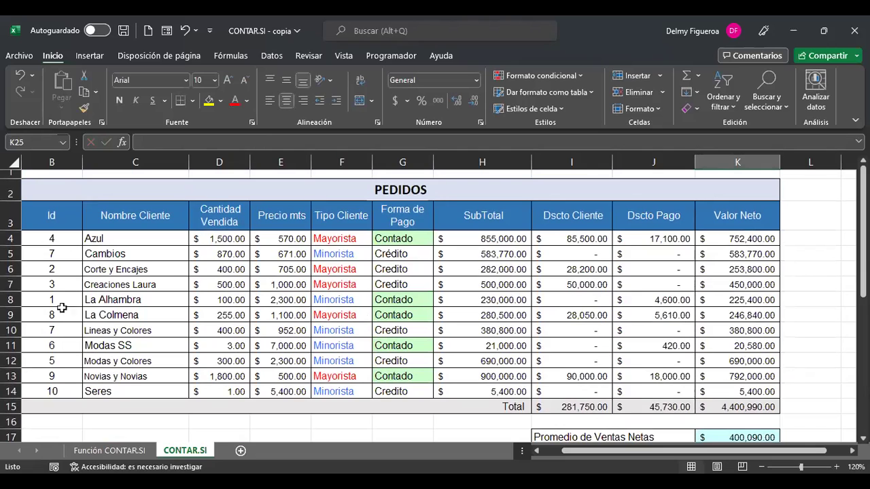
scroll(76, 375, "down", 4)
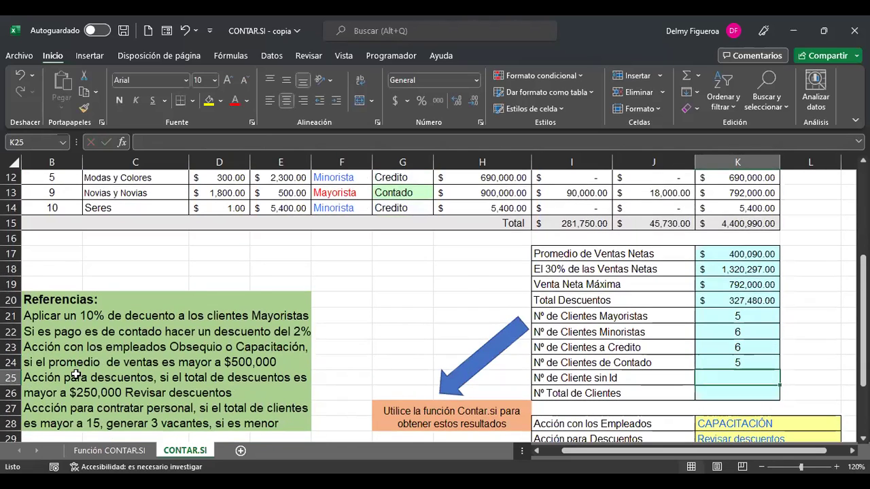
scroll(76, 375, "down", 2)
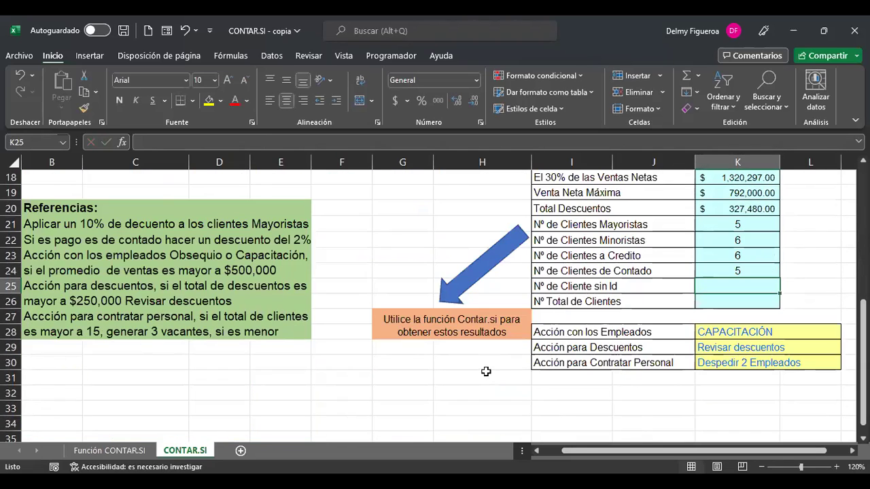
type("+")
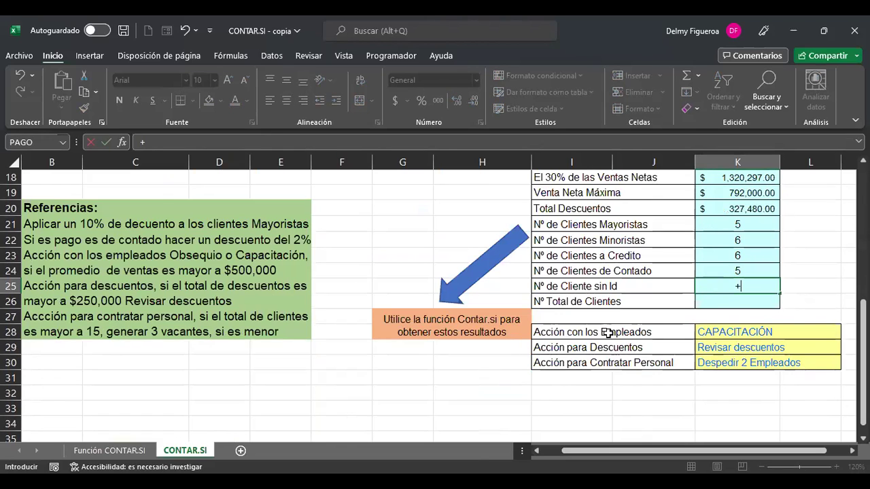
type("si")
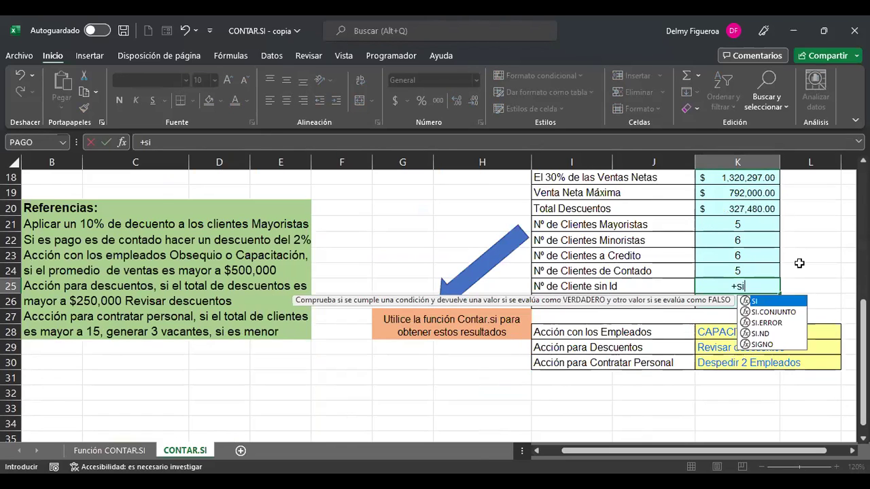
double_click(758, 300)
scroll(212, 286, "up", 4)
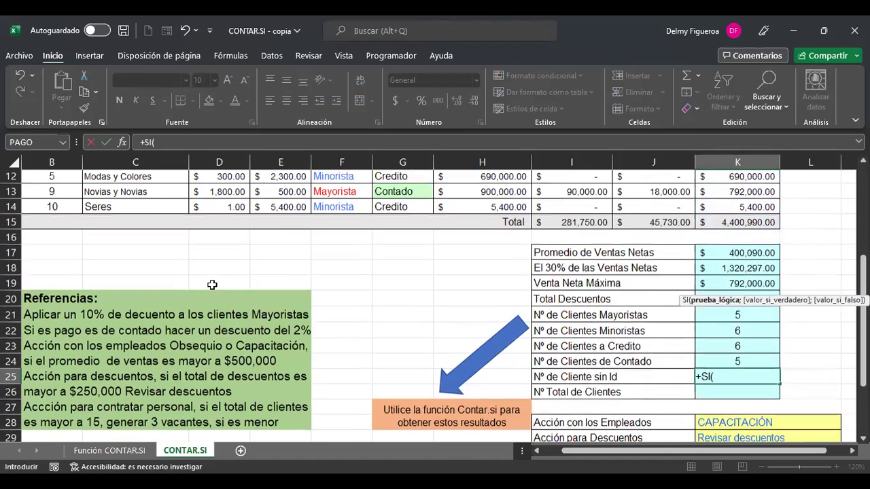
scroll(212, 285, "up", 2)
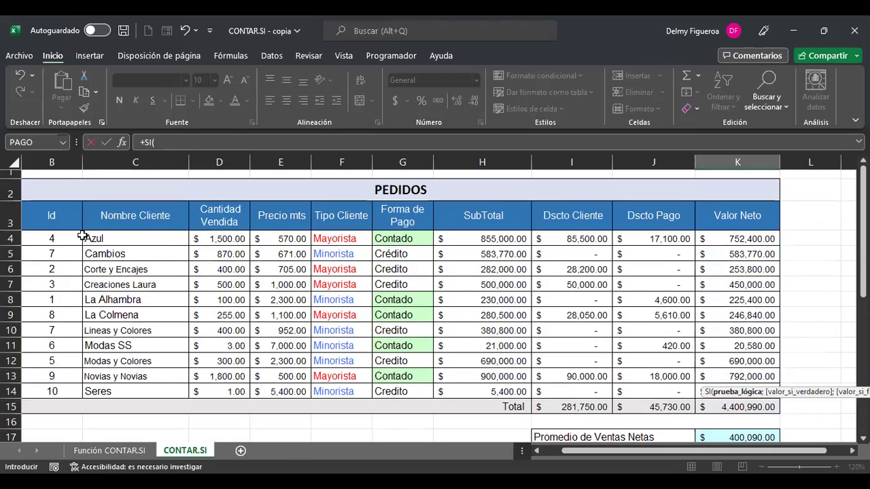
left_click(63, 242)
left_click(63, 385, "shift")
scroll(557, 329, "down", 3)
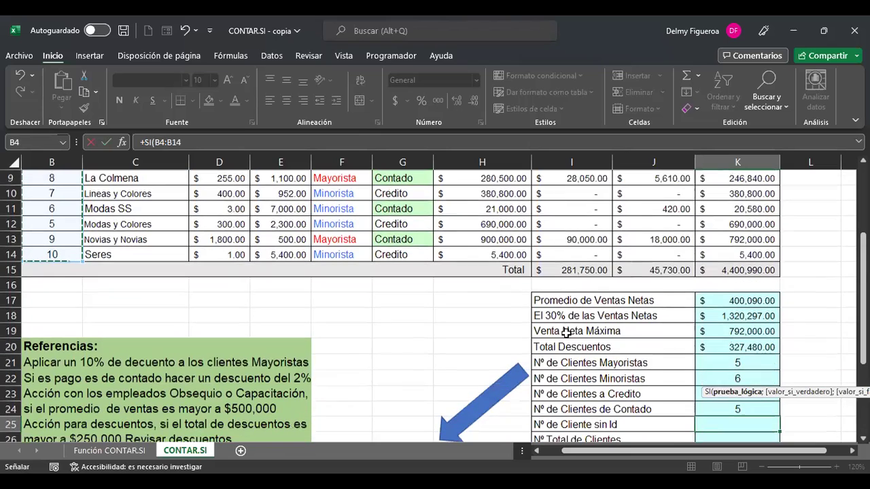
scroll(567, 333, "down", 1)
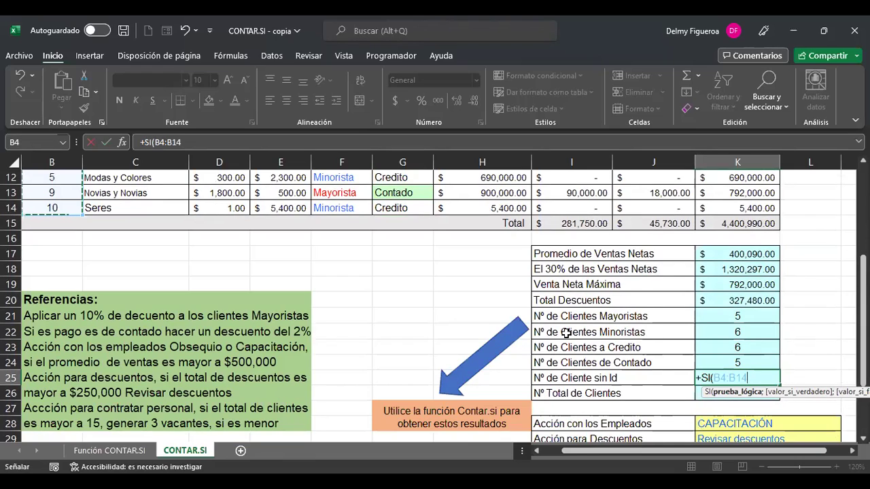
type("=")
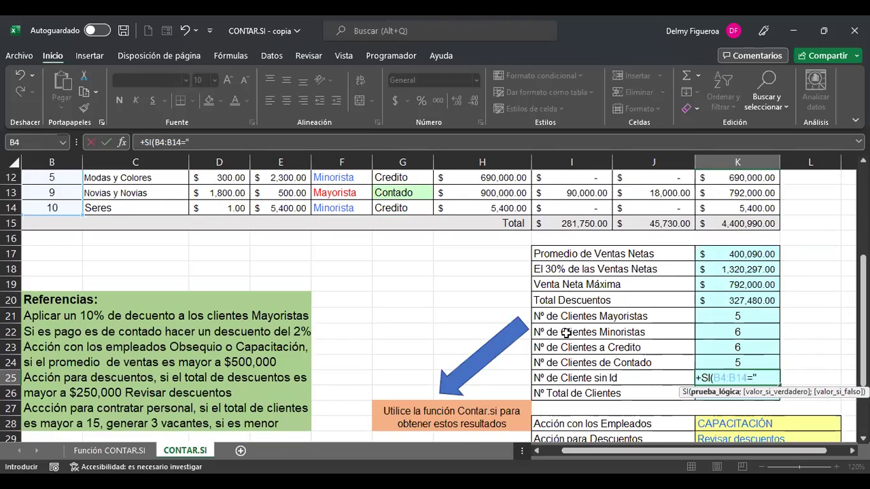
type("\"")
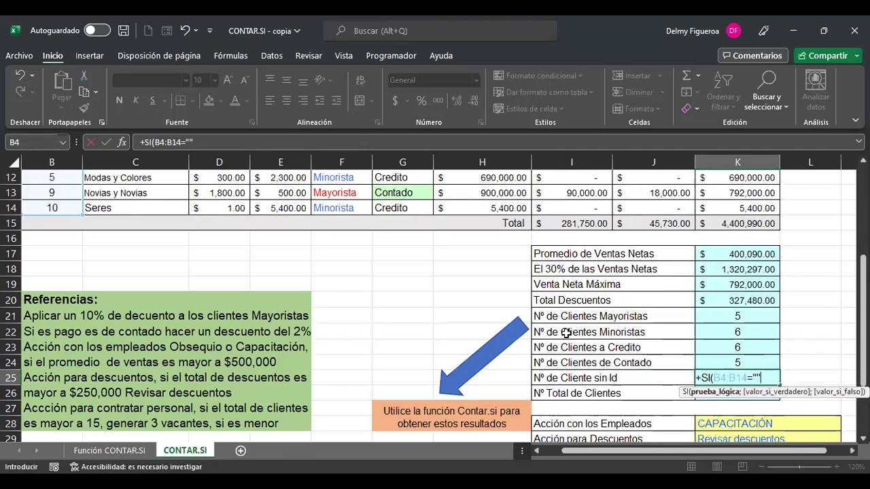
key("Escape")
Try to enter +CONTAR.SI(B4:B14;="" in K25 to count the clients without an Id.
type("+")
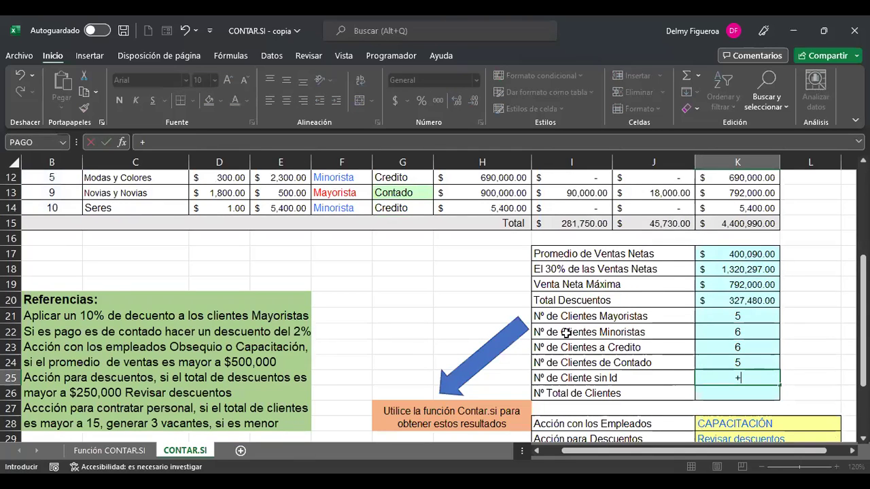
type("contar")
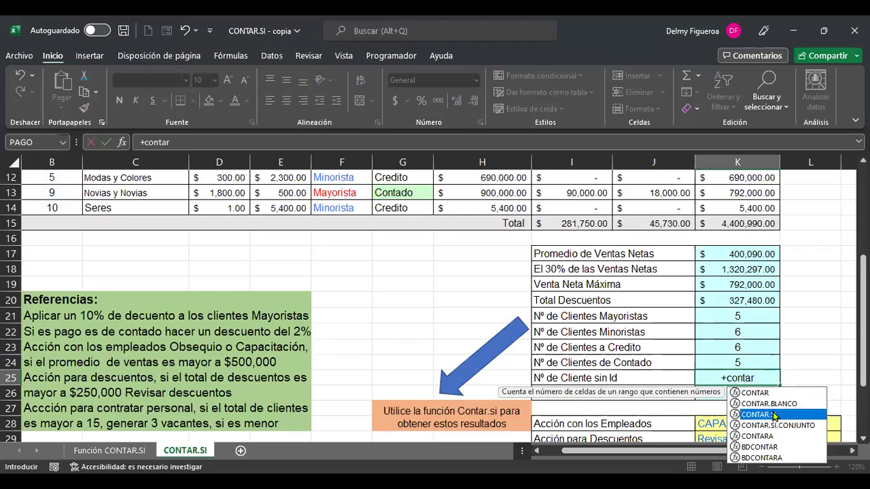
double_click(758, 420)
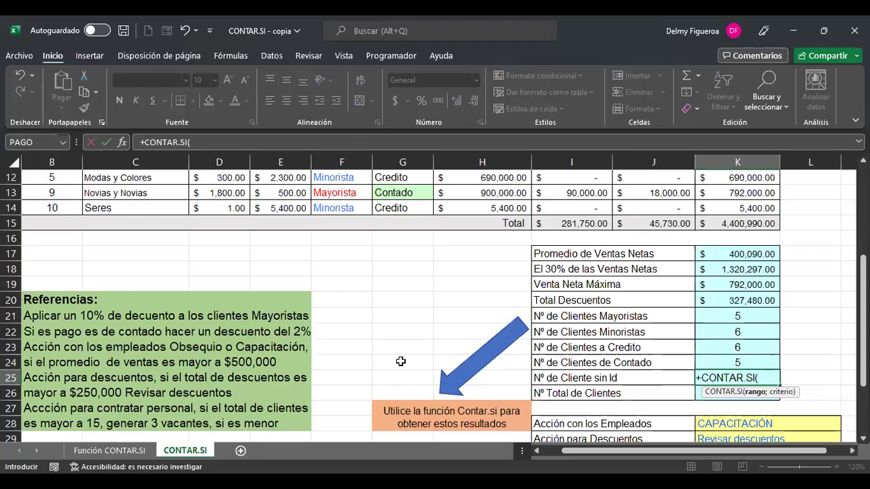
scroll(395, 354, "up", 4)
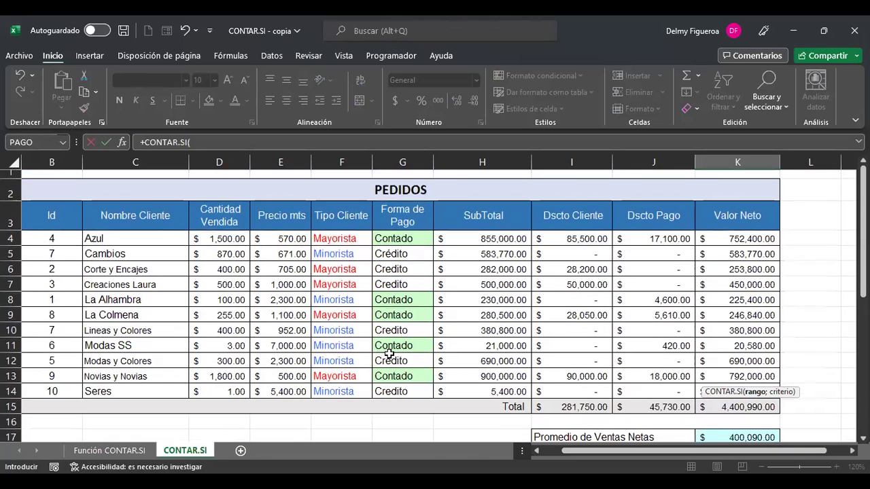
left_click_drag(56, 238, 51, 392)
scroll(548, 378, "down", 3)
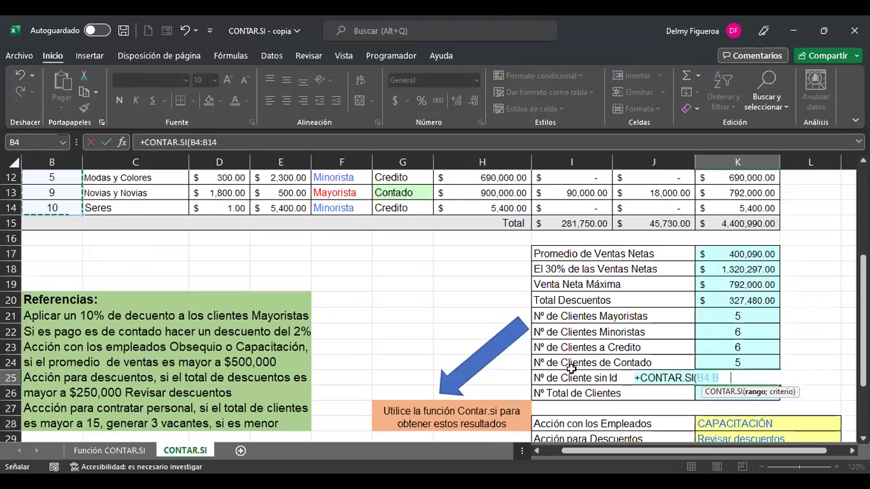
scroll(476, 375, "down", 1)
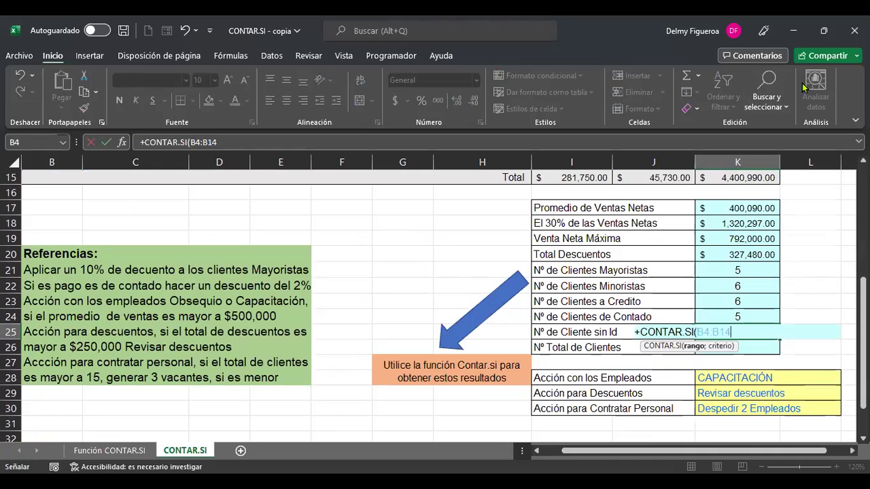
type(";")
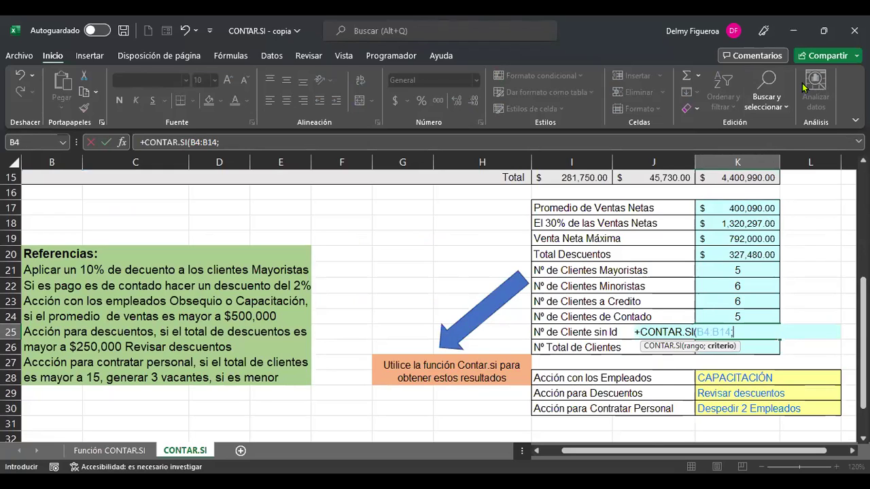
type("=\"\"")
key("Return")
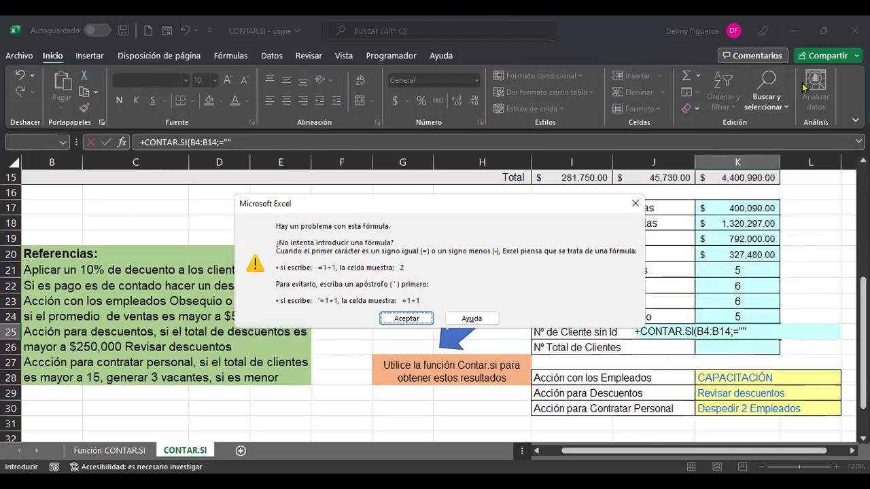
key("Return")
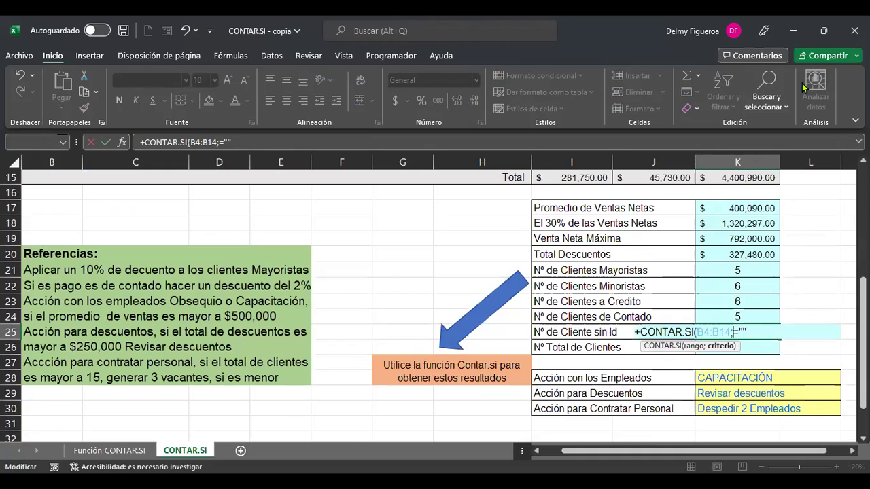
Enclose the K25 criterion in quotation marks so the formula reads =+CONTAR.SI(B4:B14;"="""), and commit it.
type("\"")
key("Right")
key("Right")
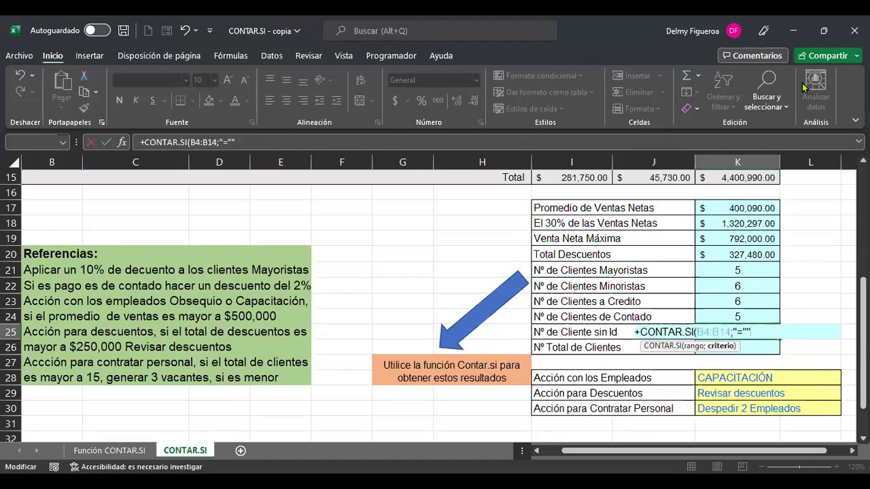
type("\"")
key("ctrl+Return")
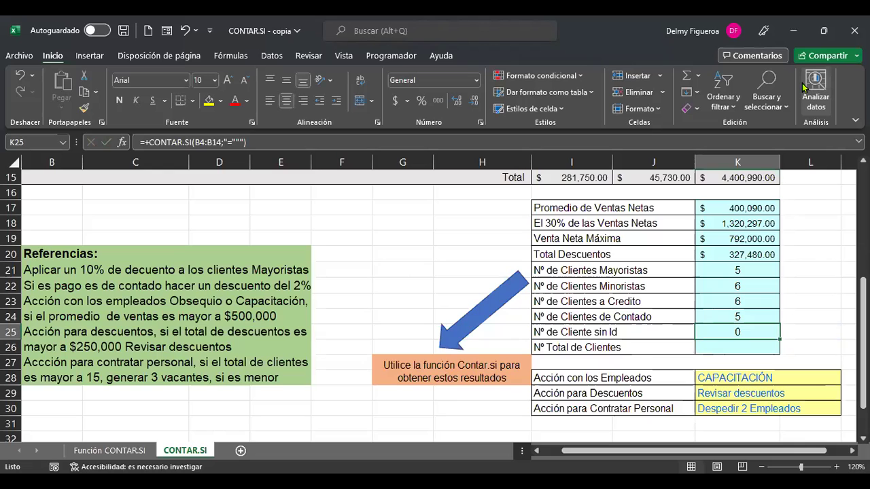
key("Right")
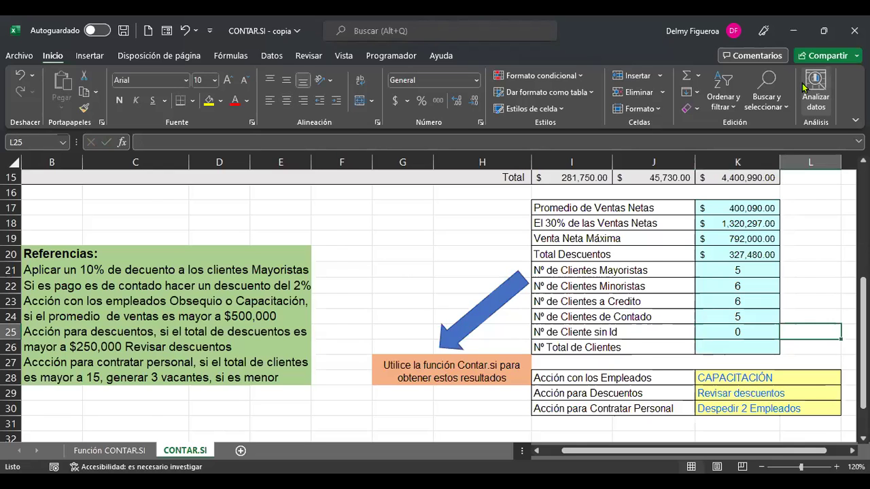
key("Left")
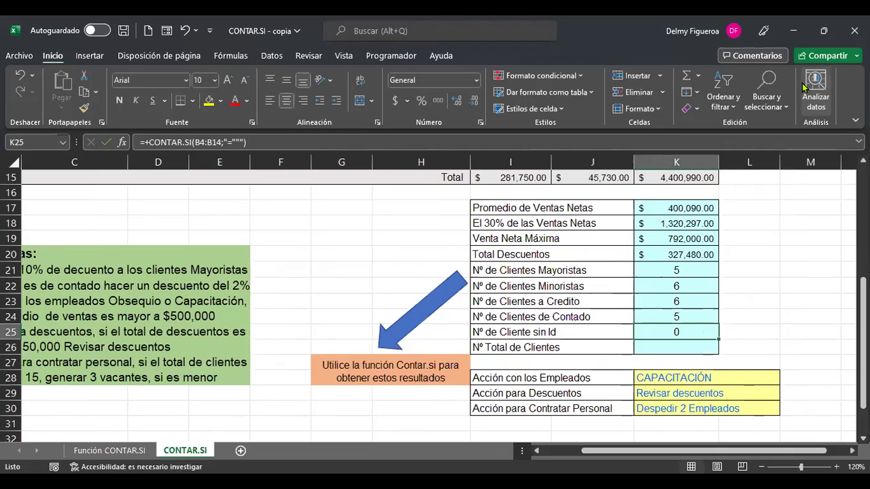
Review the range and criterion arguments of the CONTAR.SI formula in K25 for Nº de Cliente sin Id.
key("F2")
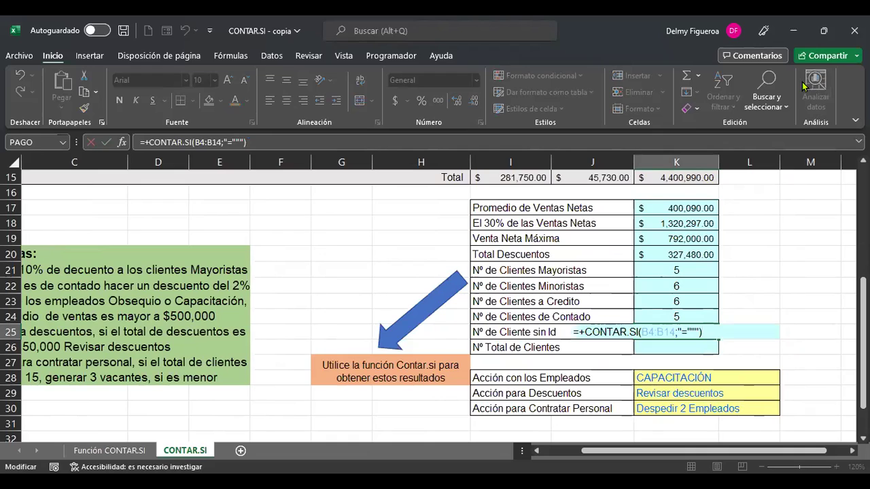
left_click(622, 330)
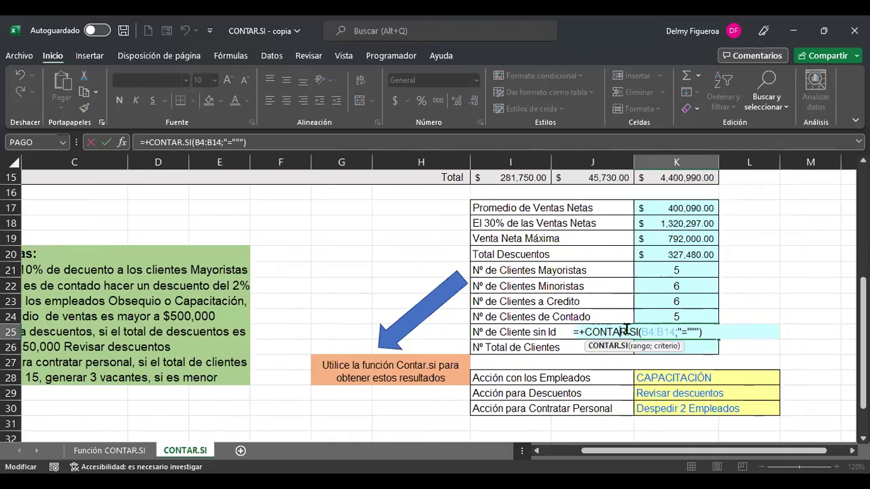
left_click(649, 331)
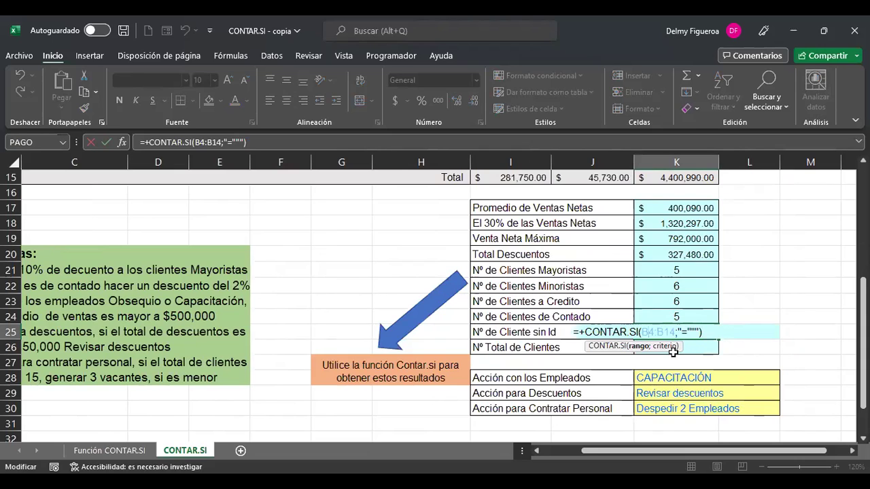
key("Right")
key("Right")
key("Right")
key("Right")
key("Right")
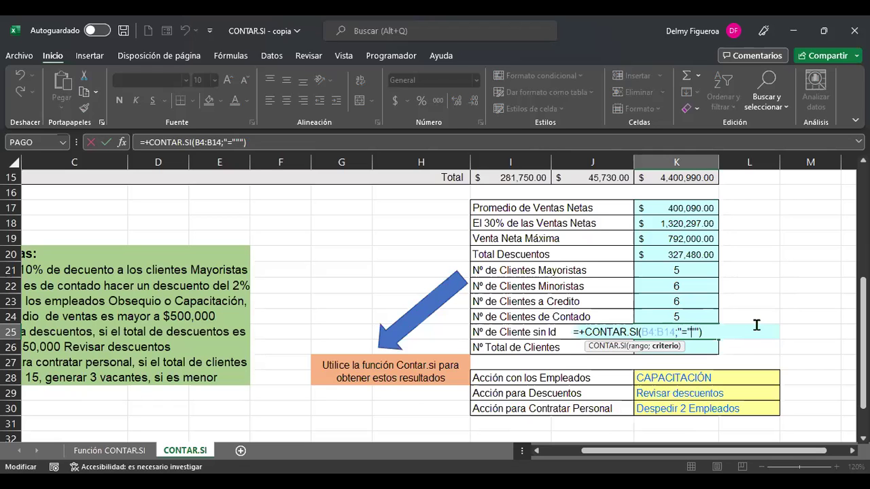
left_click(790, 347)
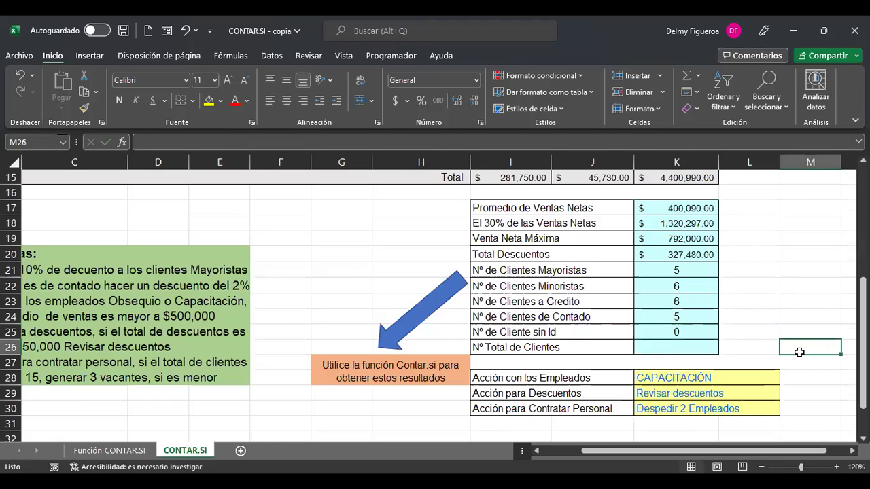
Enlarge the summary and recheck the quotation marks around the criterion in the K25 formula, then recommit it.
scroll(682, 346, "up", 4)
left_click(610, 348)
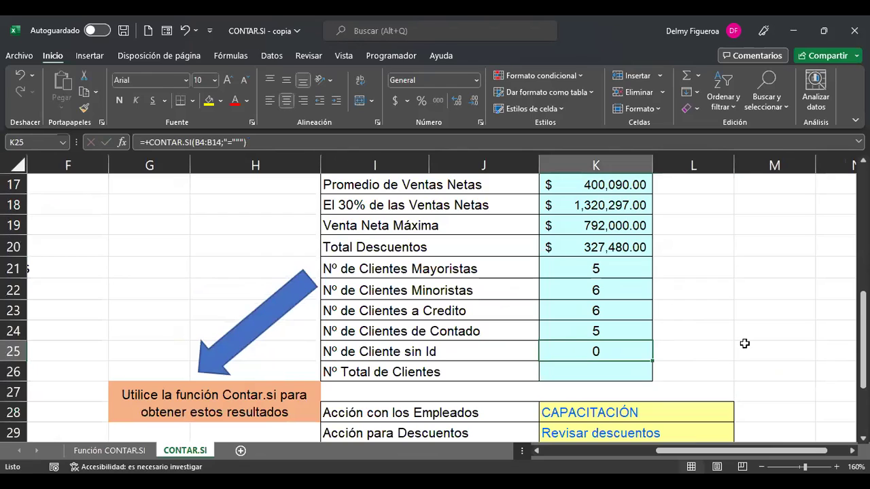
key("F2")
key("Left")
key("Left")
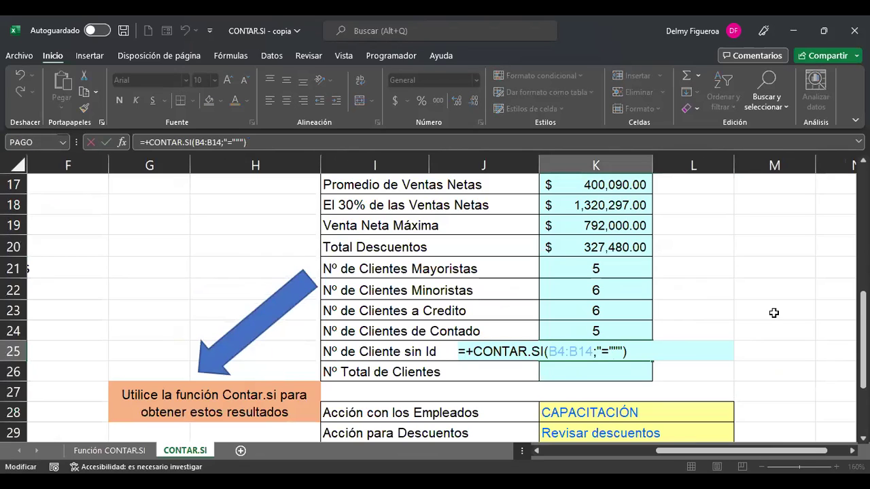
key("Left")
key("Left")
key("Right")
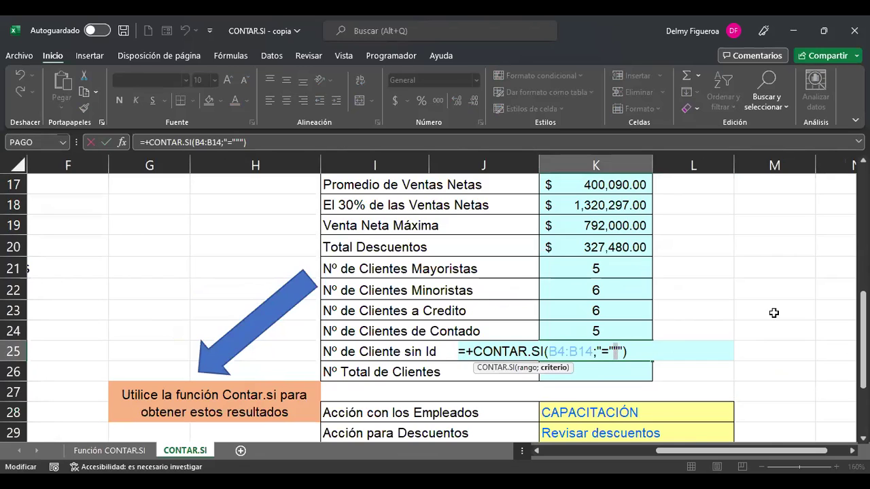
key("Right")
key("Return")
key("Up")
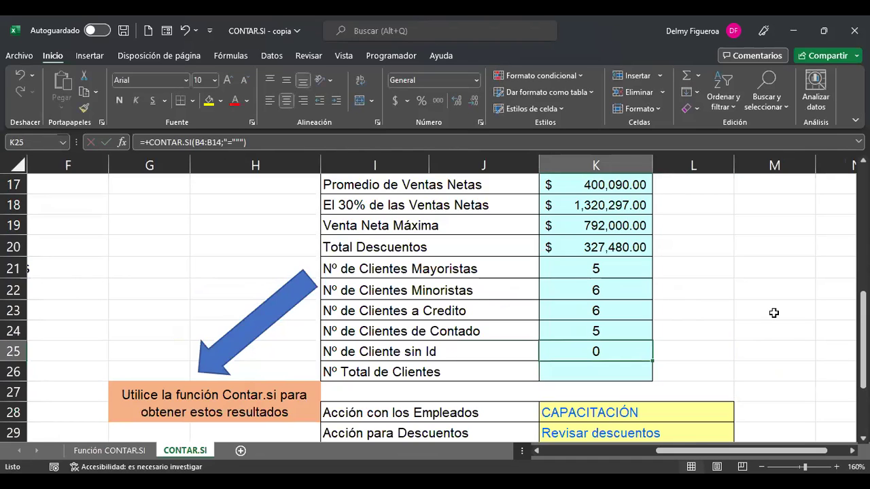
Start a trial CONTAR.SI formula in L25 with the Id range B4:B14.
key("Right")
type("+")
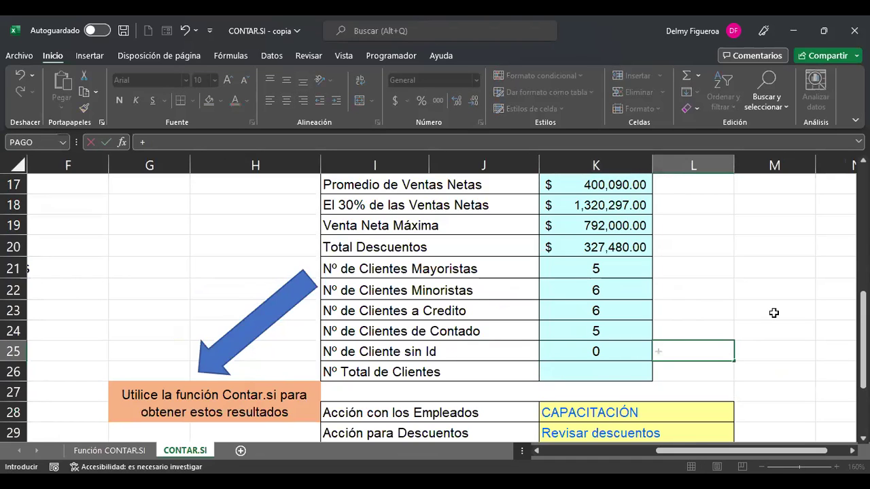
type("contar")
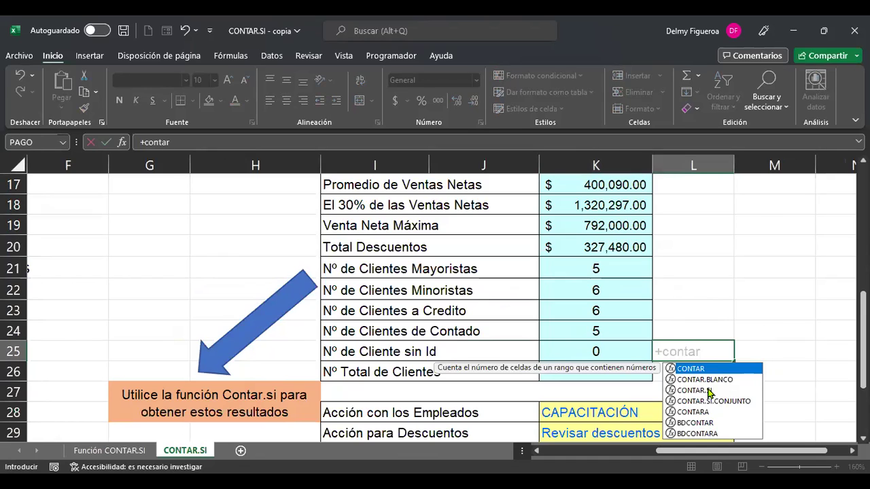
double_click(708, 387)
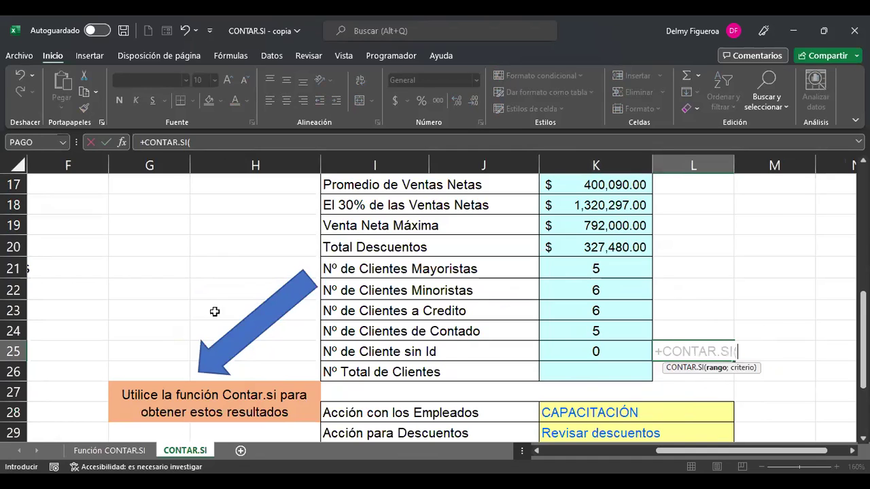
left_click_drag(669, 451, 554, 451)
scroll(235, 270, "up", 5)
left_click(153, 264)
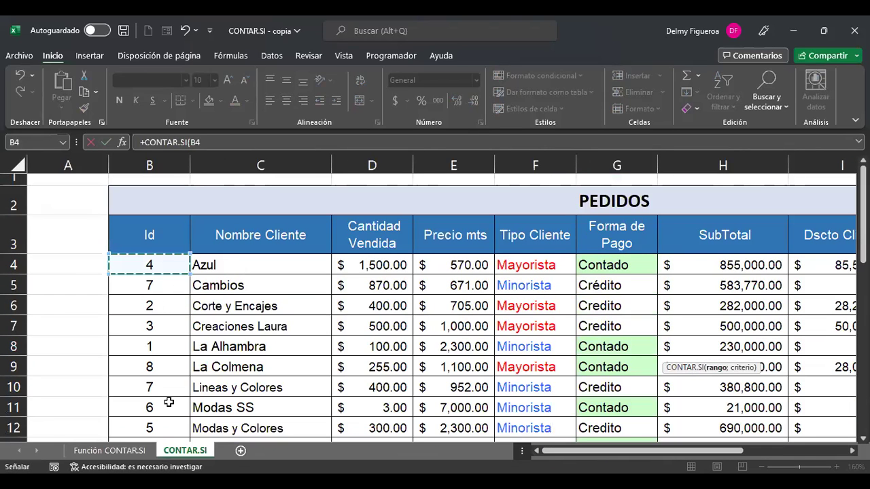
type(":B14")
left_click_drag(693, 453, 805, 453)
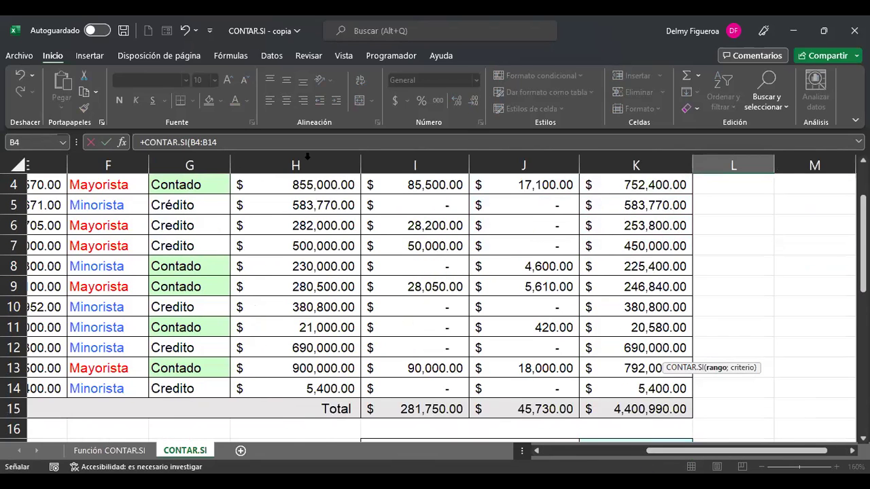
Add the criterion "<0" to the L25 formula and commit it.
left_click(433, 139)
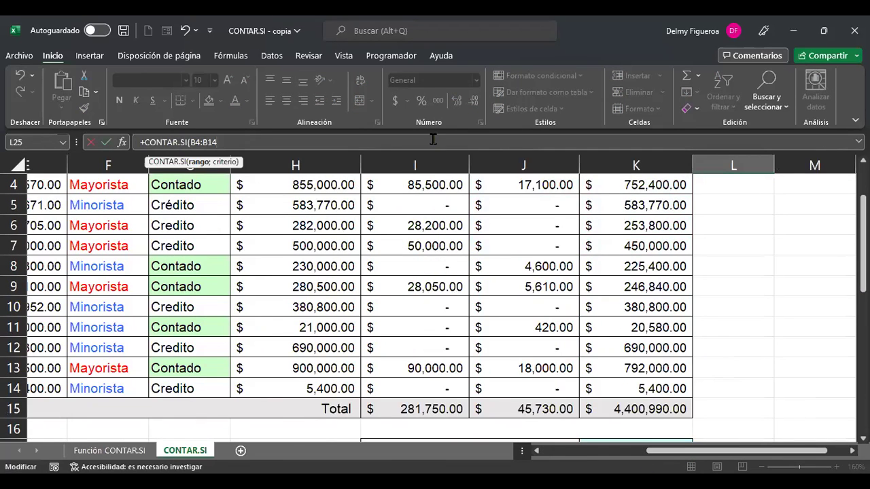
type(";")
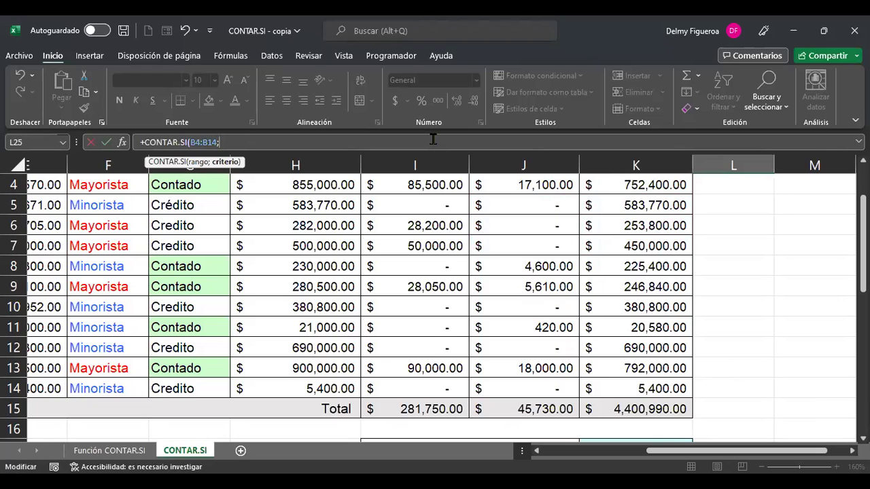
type("\">0")
key("BackSpace")
type("<0\"")
key("ctrl+Return")
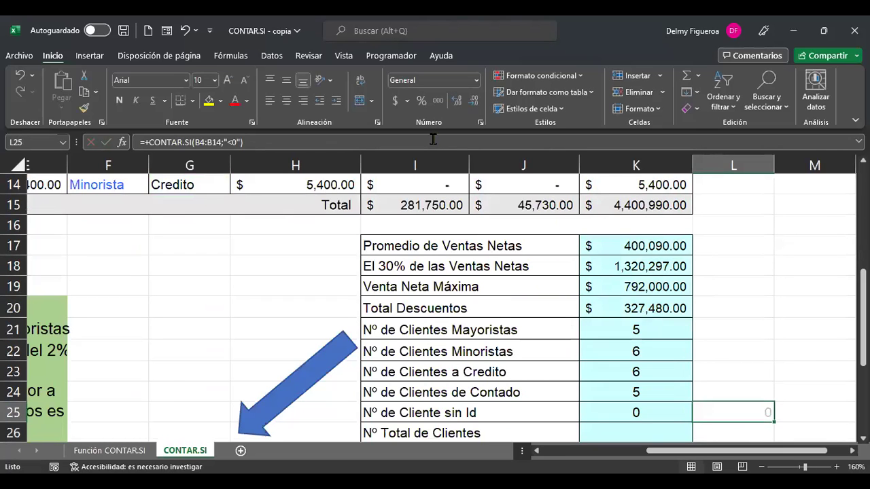
Clear the Id of the client La Colmena in cell B9 of the orders table.
scroll(711, 362, "down", 1)
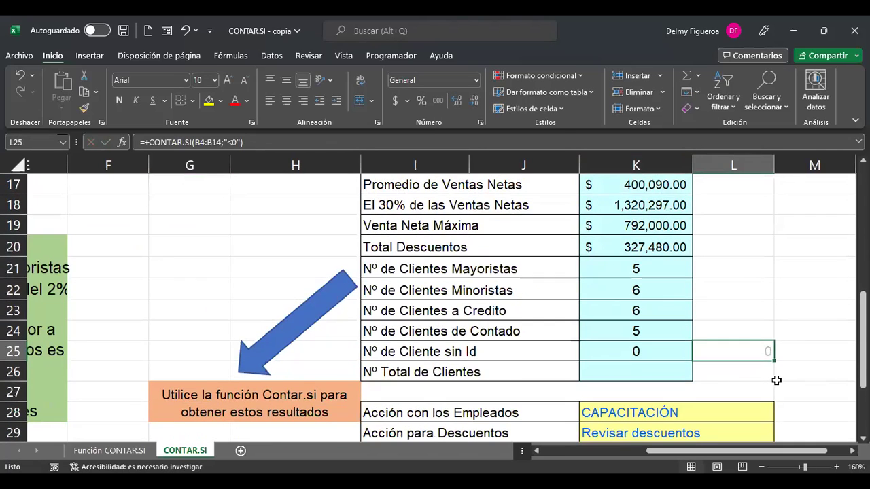
scroll(776, 380, "up", 1, "ctrl")
scroll(776, 380, "up", 2, "ctrl")
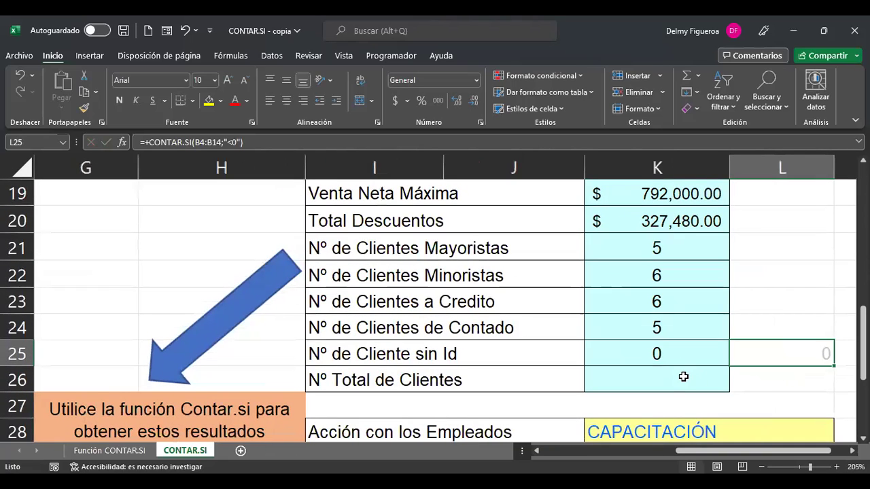
left_click_drag(748, 451, 612, 450)
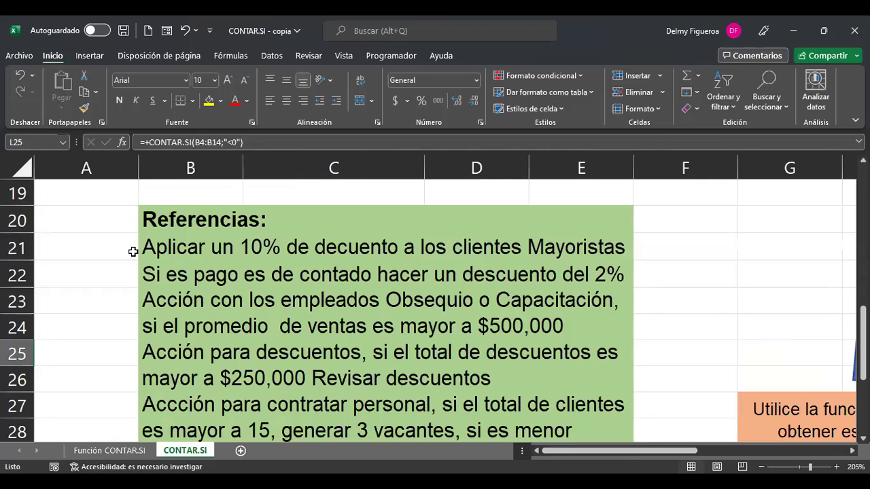
key("ctrl+Home")
scroll(136, 251, "down", 2)
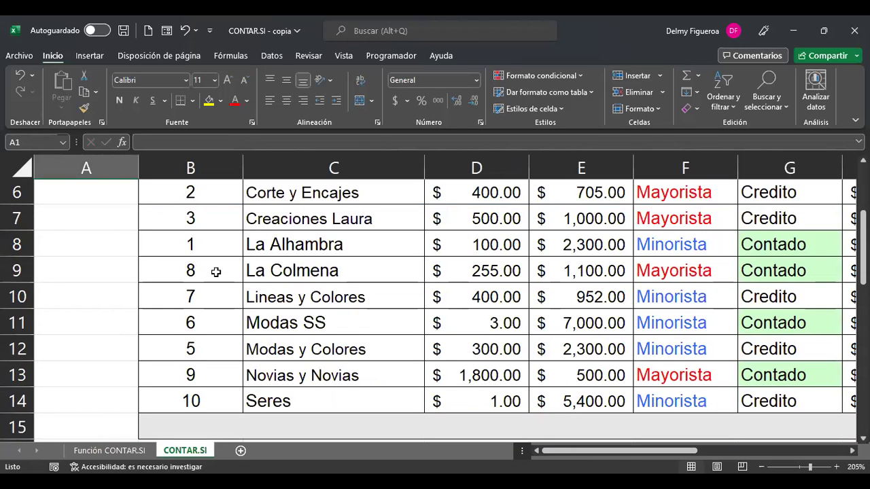
left_click(215, 272)
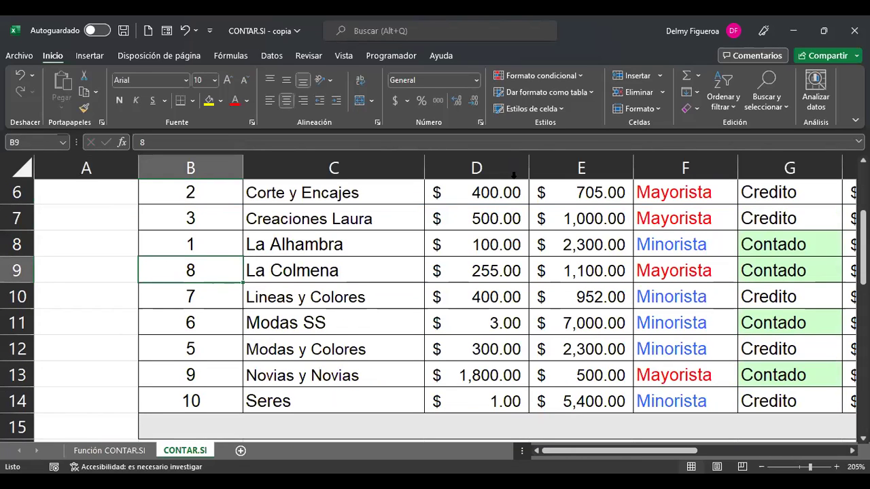
key("Delete")
Check the formulas in K25 and L25 and their counts of clients without an Id.
left_click_drag(673, 457, 829, 455)
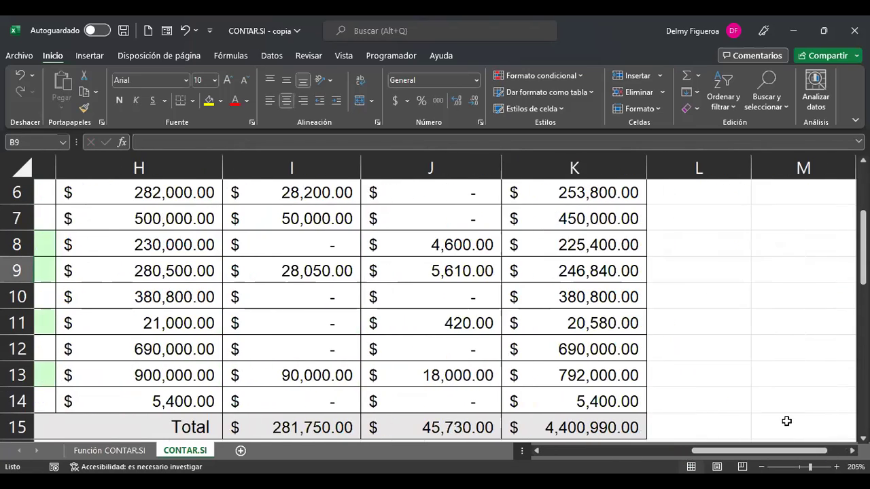
scroll(745, 395, "down", 5)
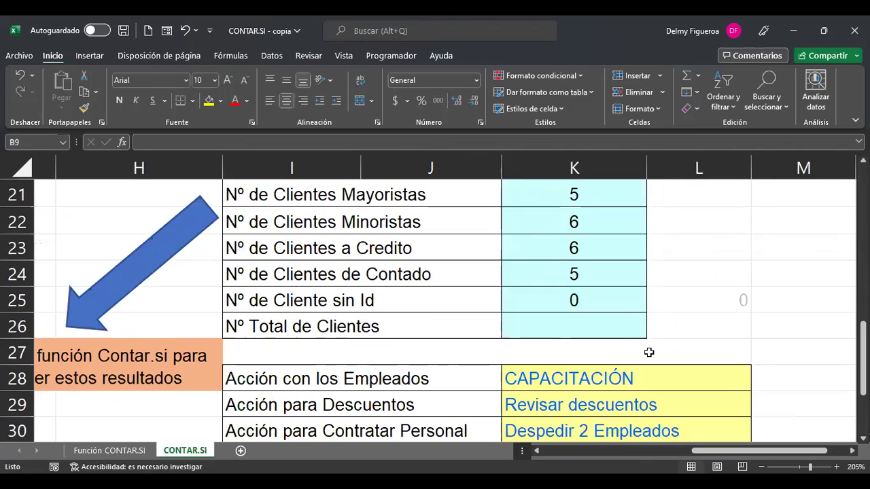
left_click(606, 306)
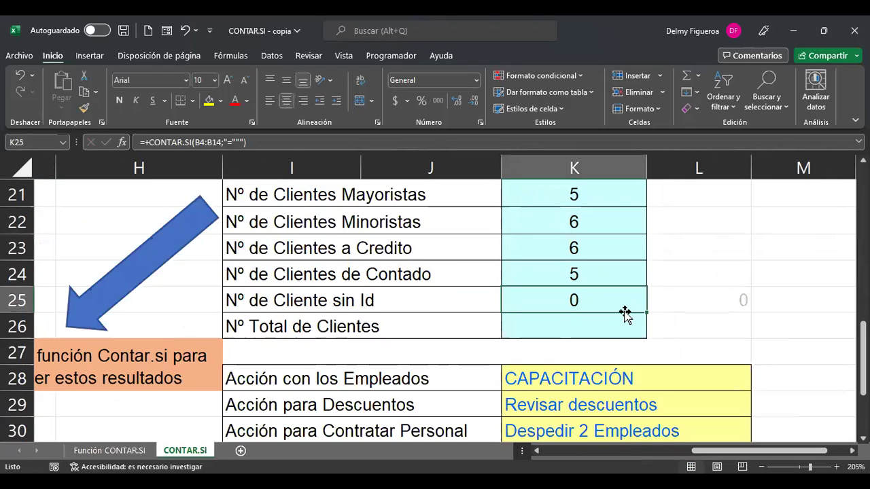
left_click(715, 303)
Inspect the equals sign and quotation marks in the K25 criterion, then close the formula.
key("Left")
key("F2")
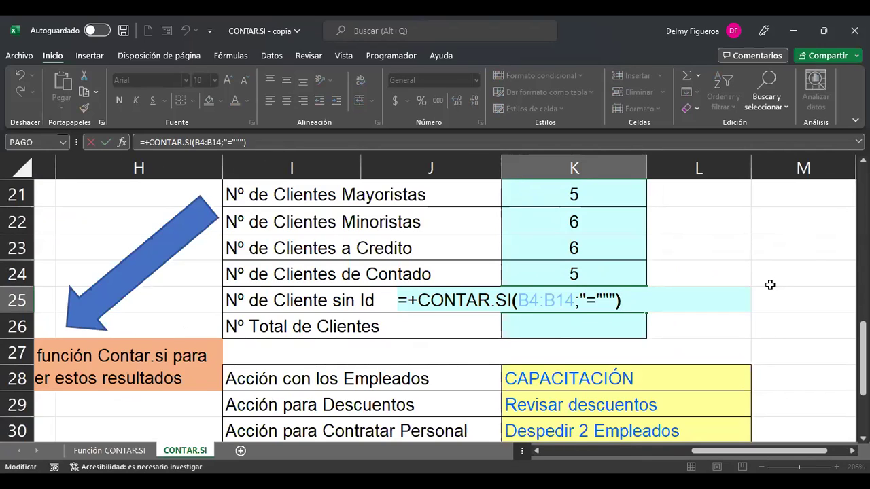
key("Left")
key("Left")
key("Left")
key("Left")
key("Right")
key("Right")
key("Right")
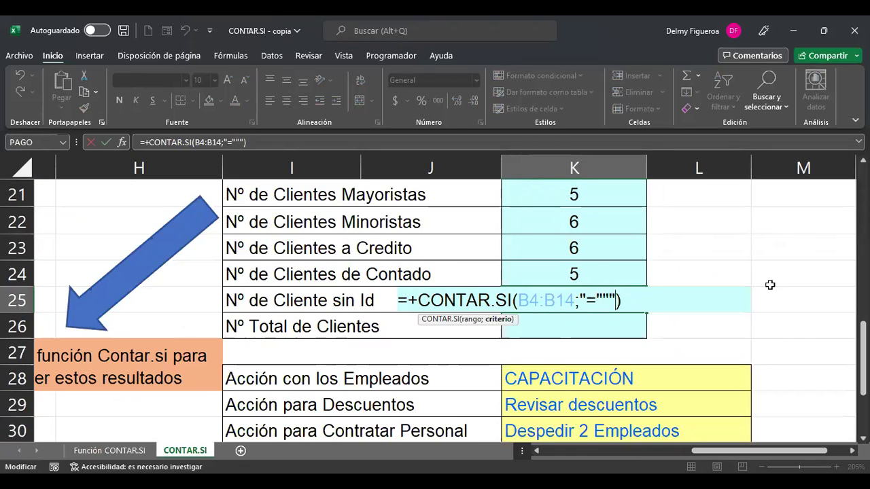
key("Down")
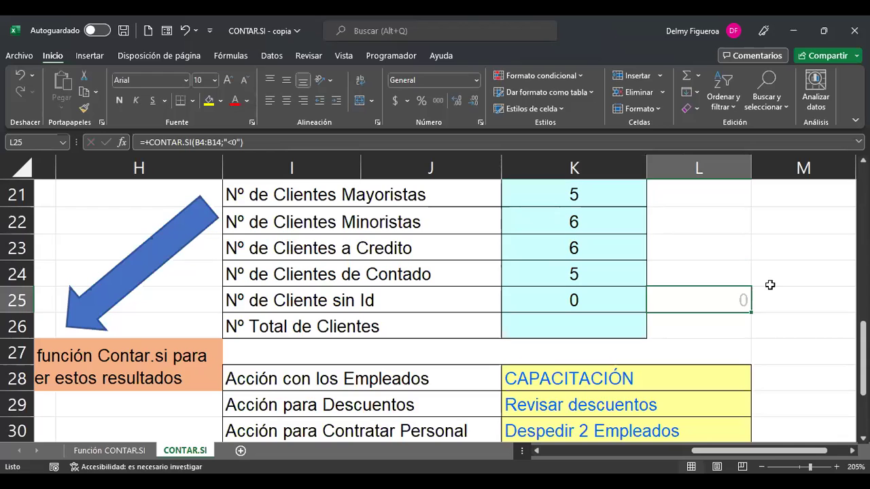
Examine the empty Id cell B9 for La Colmena and the other columns of the PEDIDOS table.
key("ctrl+Home")
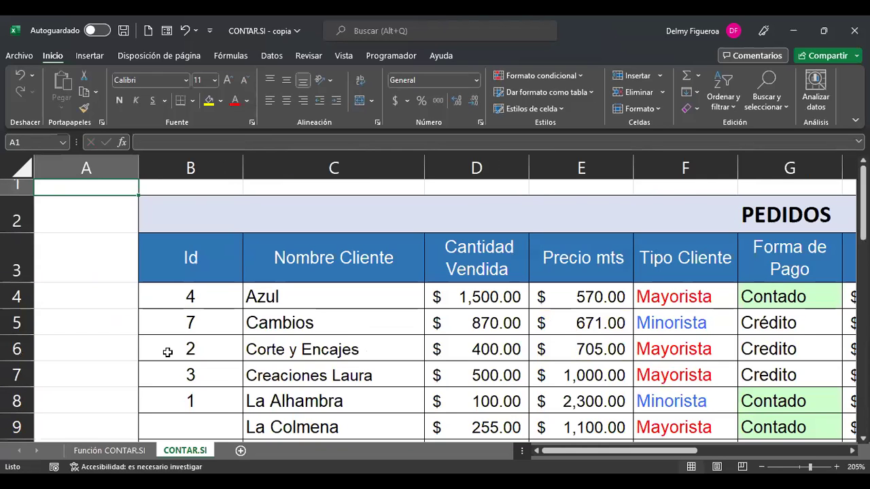
scroll(167, 352, "down", 2)
left_click(192, 272)
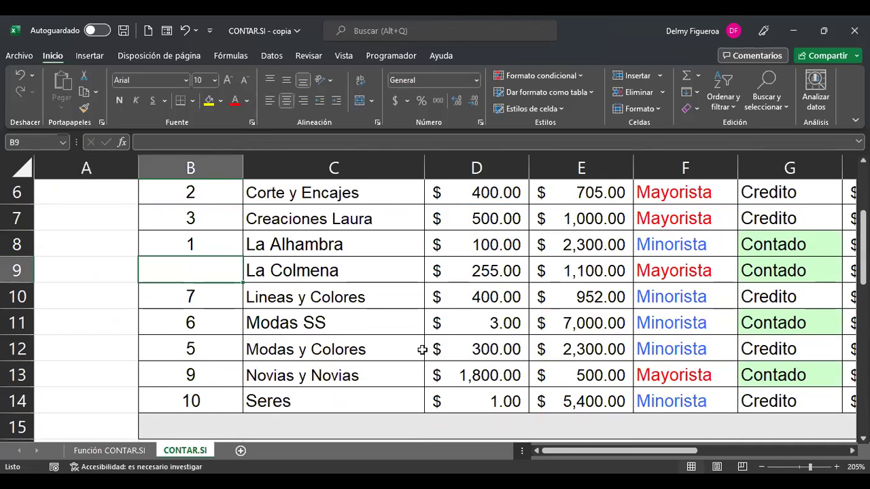
scroll(421, 344, "down", 2)
scroll(420, 343, "down", 2)
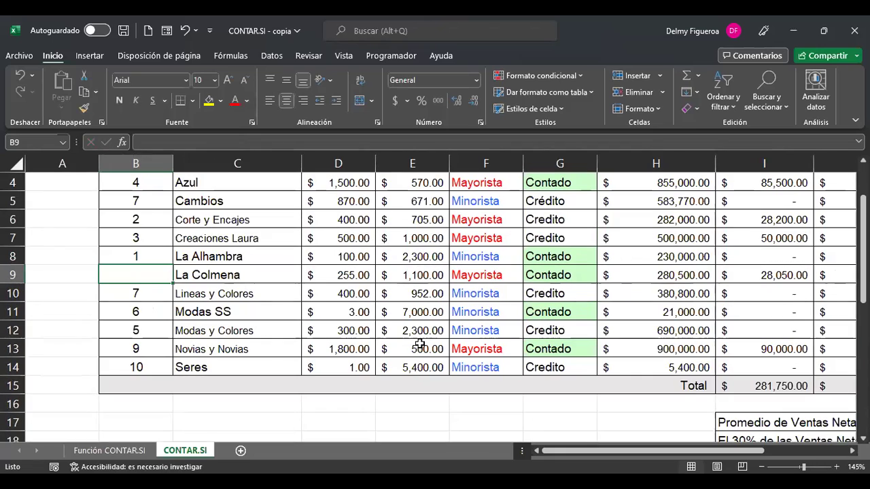
key("ctrl+Home")
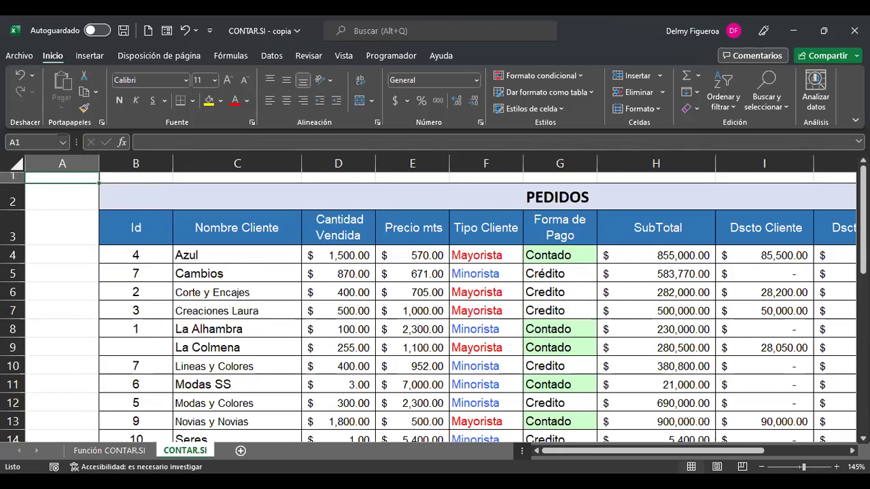
scroll(653, 450, "right", 1)
scroll(698, 385, "right", 1)
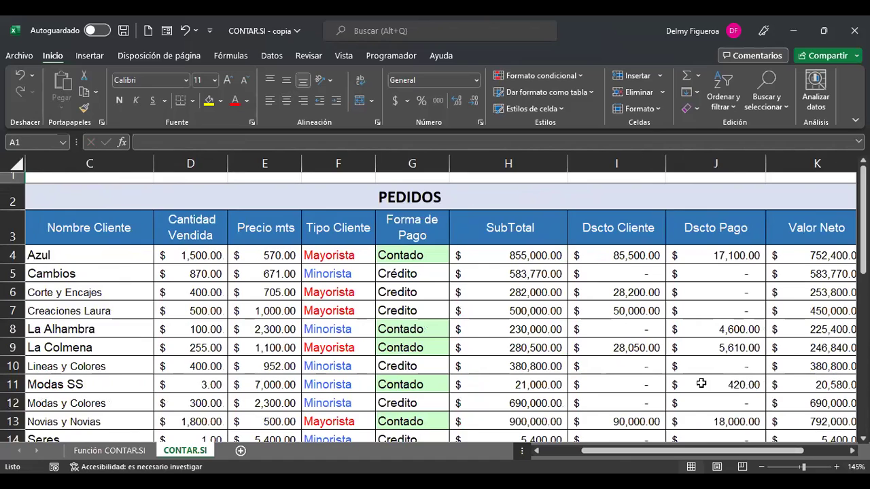
scroll(697, 385, "down", 1)
scroll(554, 451, "left", 2)
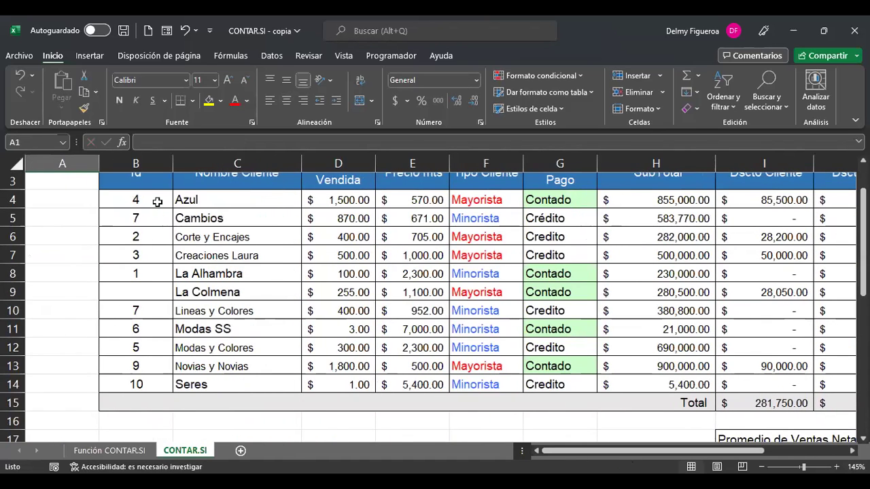
left_click_drag(691, 451, 741, 423)
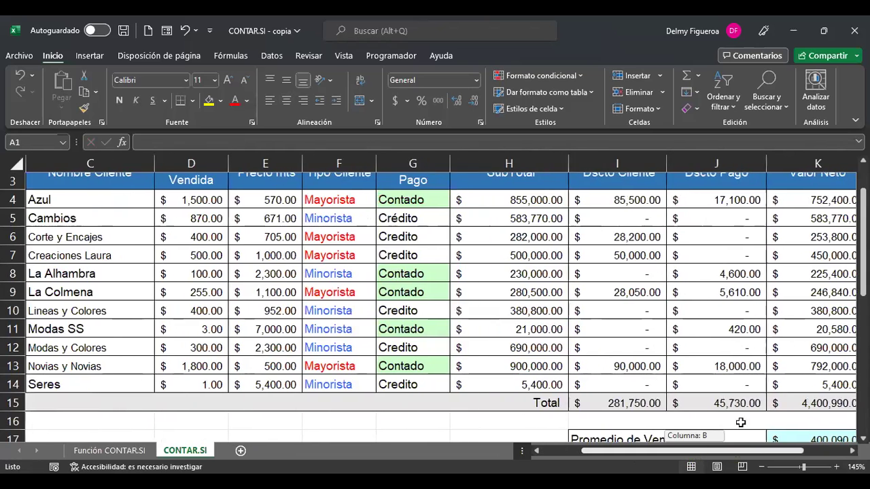
Compare the CONTAR.SI criteria used in K25 and L25 for the clients without an Id.
scroll(745, 401, "down", 4)
left_click(815, 368)
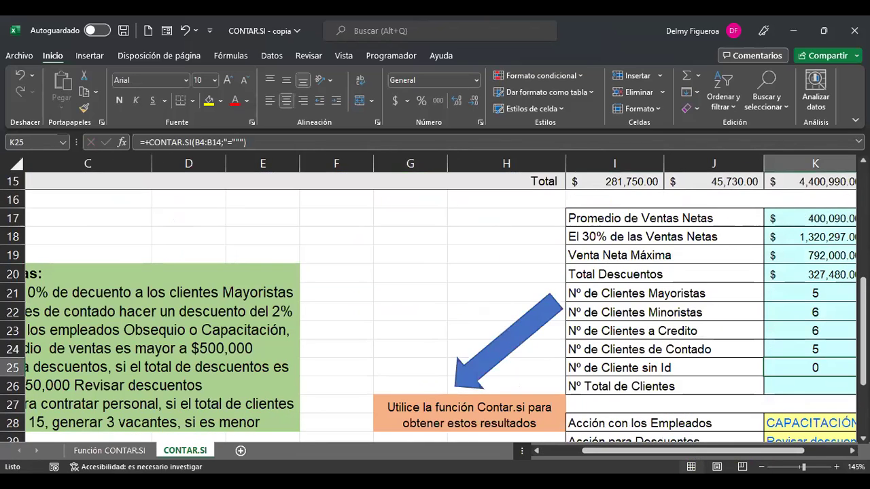
left_click_drag(666, 454, 744, 456)
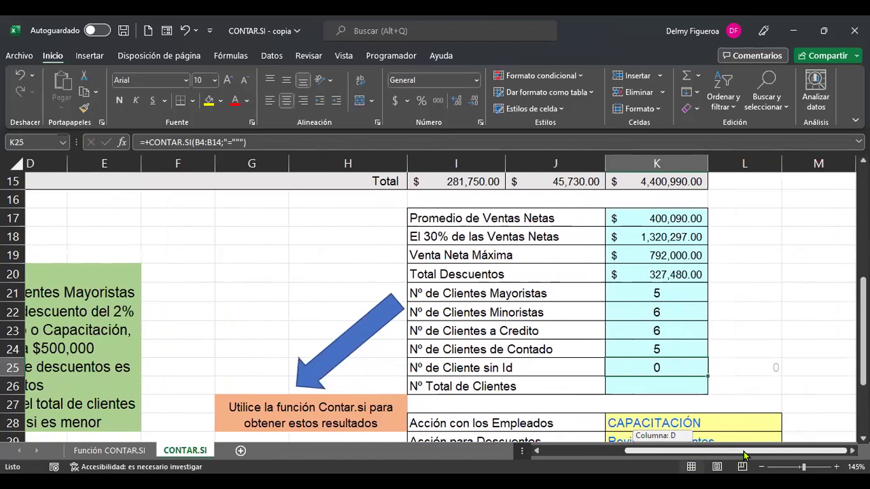
left_click(754, 368)
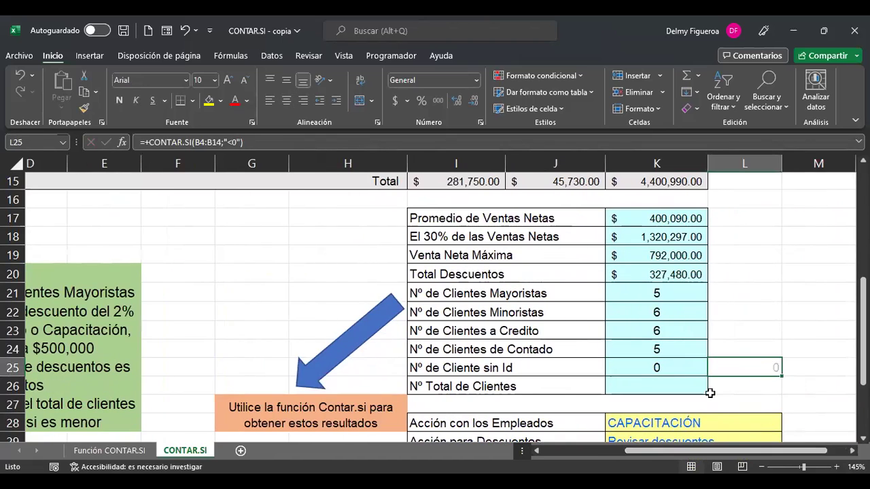
key("Left")
left_click(744, 368)
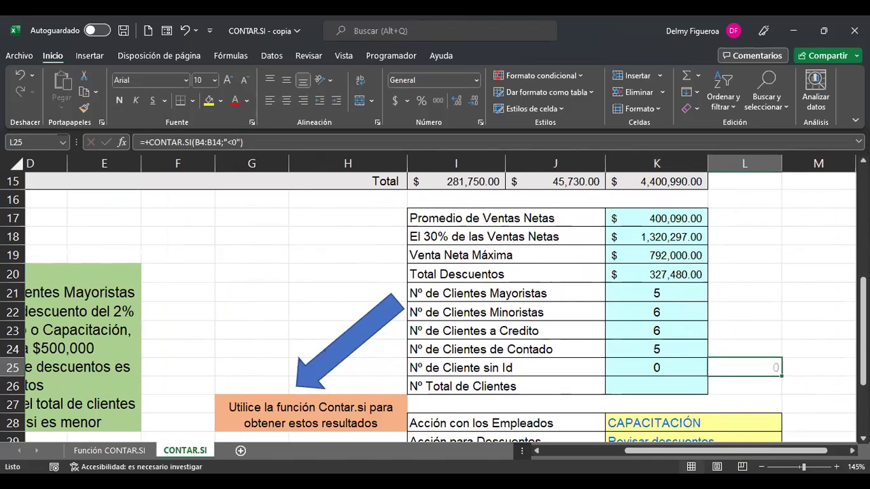
left_click(657, 368)
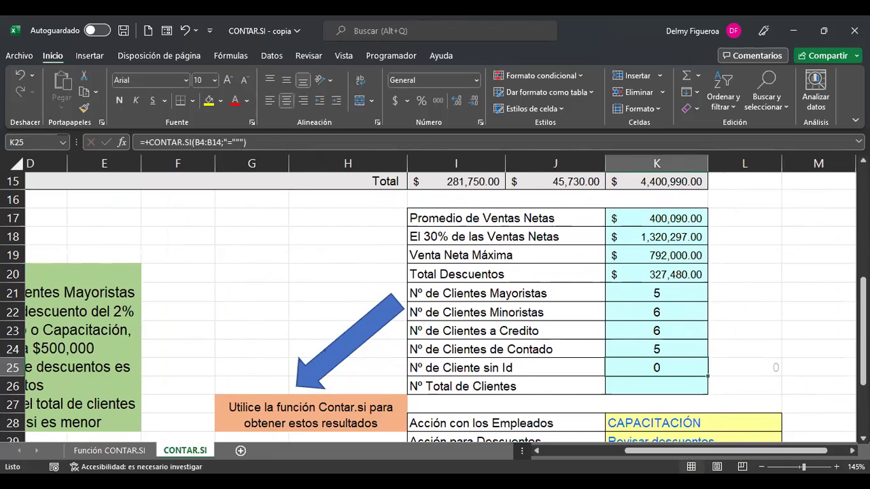
key("F2")
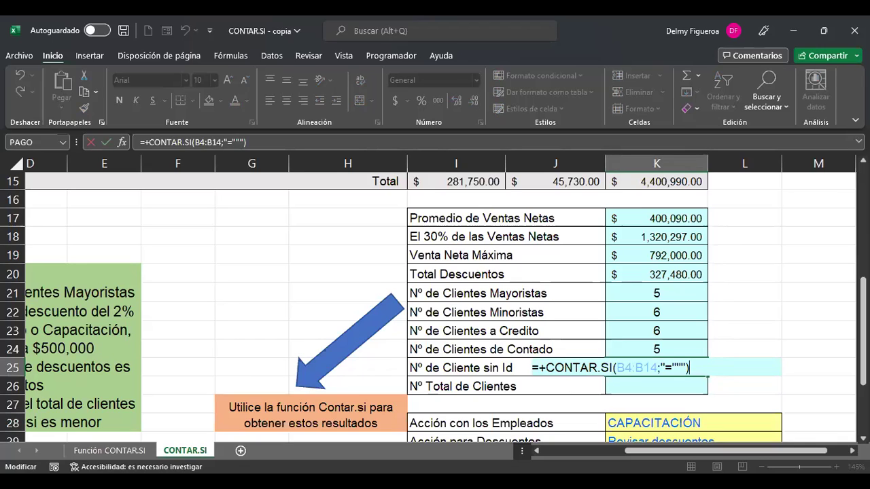
key("BackSpace")
key("BackSpace")
key("BackSpace")
key("BackSpace")
key("BackSpace")
key("BackSpace")
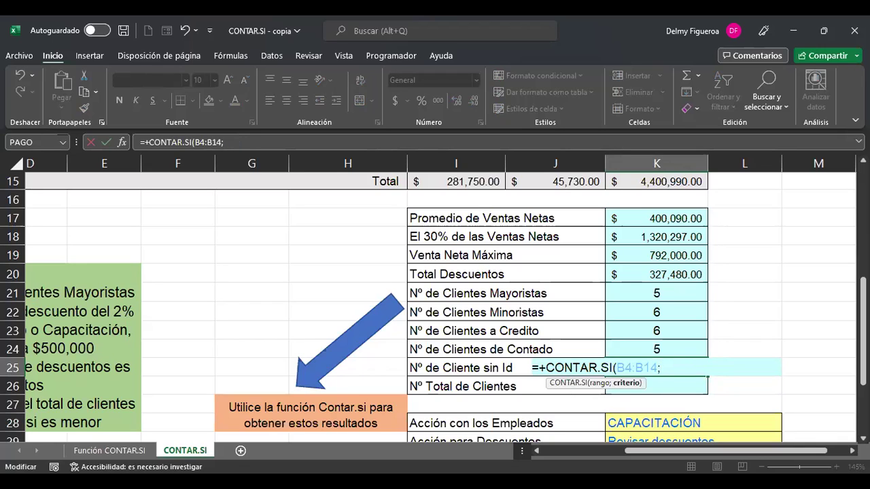
key("BackSpace")
type(";")
key("BackSpace")
key("BackSpace")
key("BackSpace")
key("BackSpace")
key("BackSpace")
key("BackSpace")
key("BackSpace")
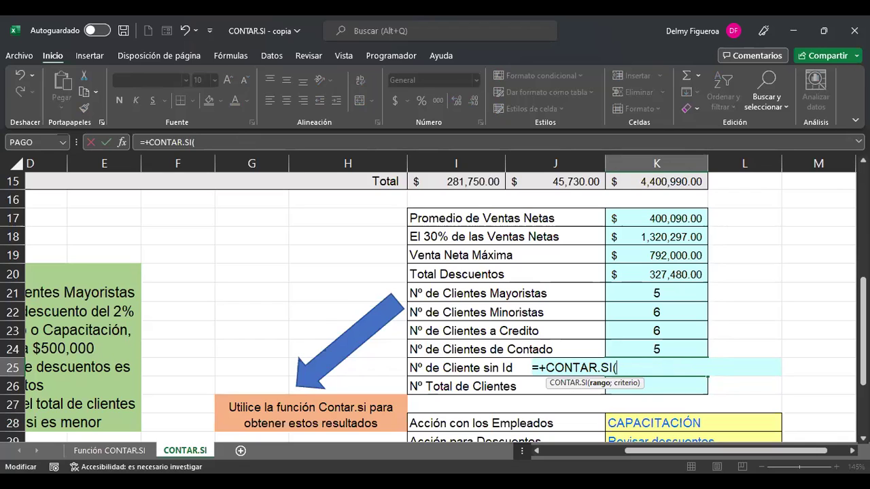
type("esbal")
key("BackSpace")
key("BackSpace")
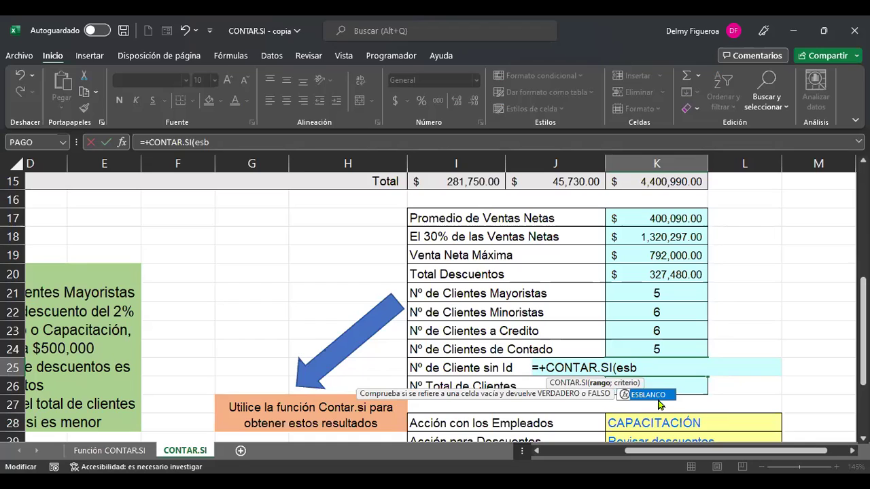
double_click(657, 395)
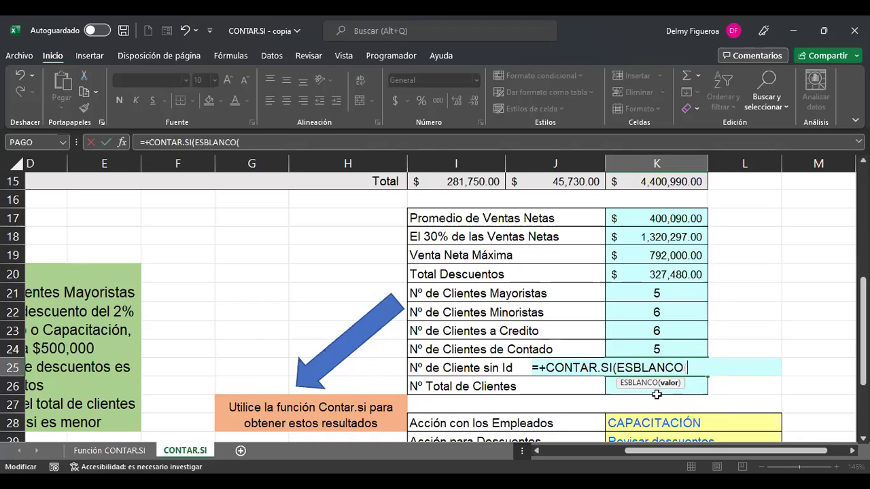
key("Escape")
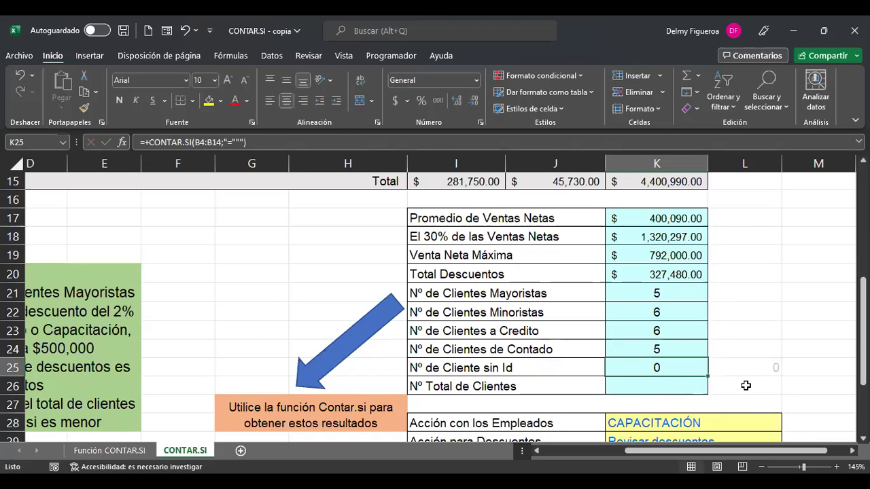
Enter an ESBLANCO formula in M25 that checks whether cell K26 is empty.
left_click(812, 367)
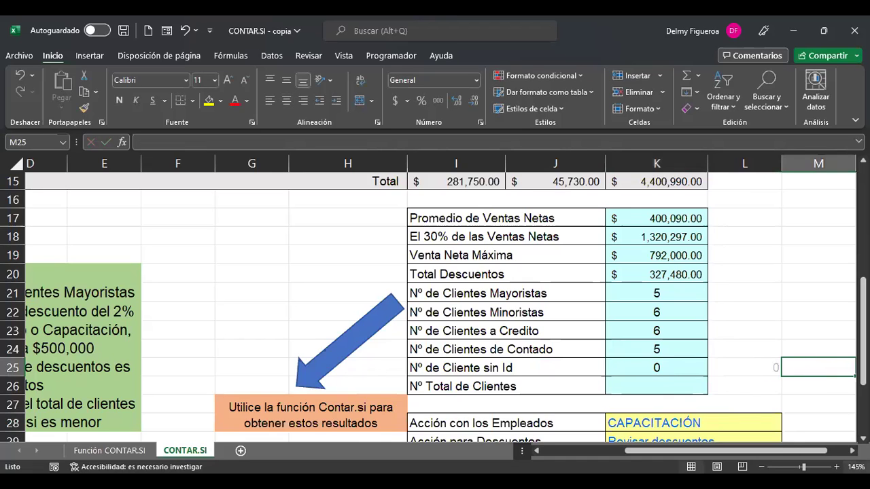
key("Right")
left_click(703, 367)
type("+")
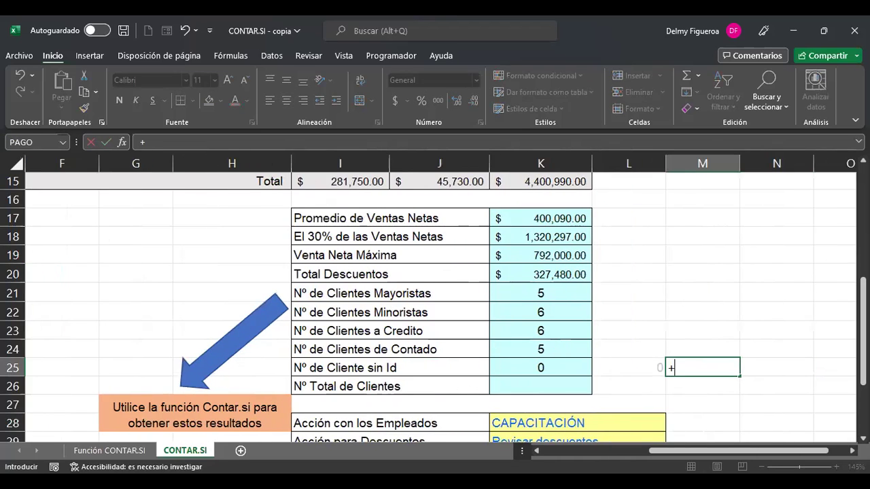
type("esblan")
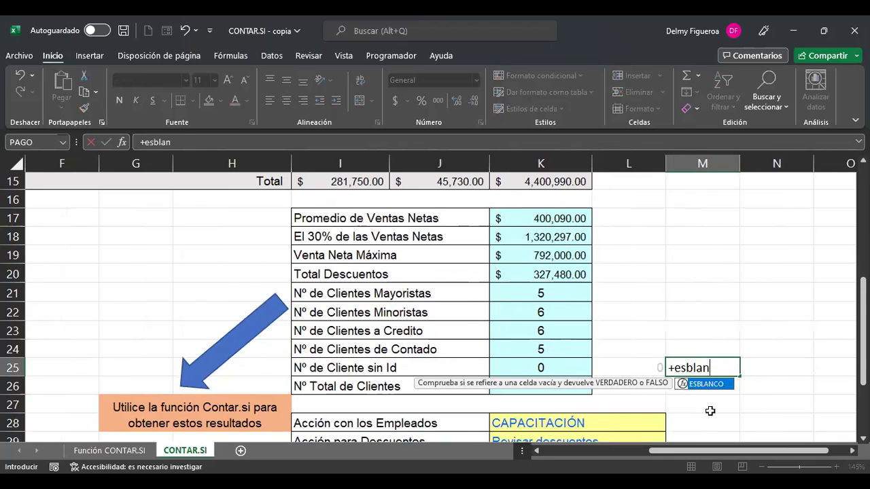
key("Tab")
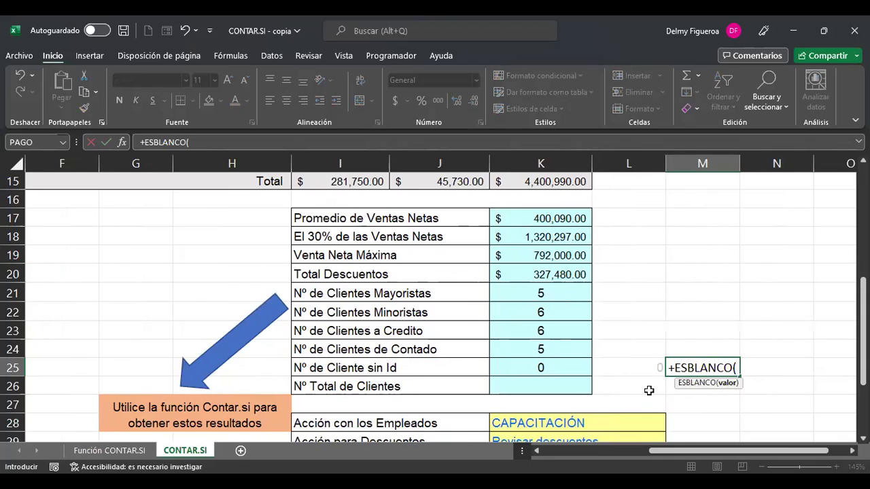
left_click(546, 385)
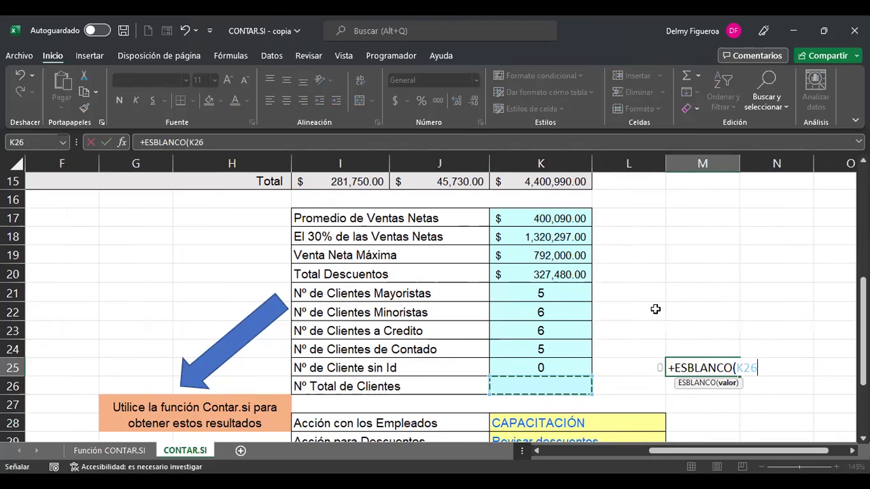
key("Return")
key("Up")
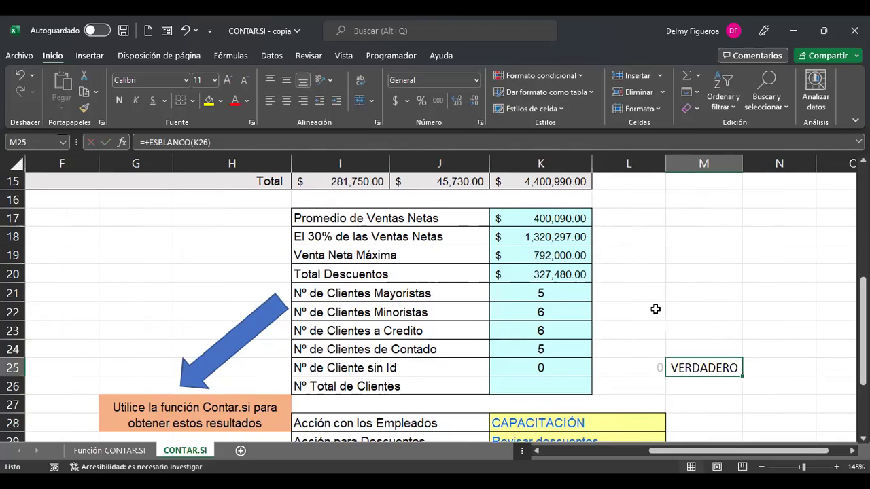
Test the ESBLANCO formula by entering 1 in K26 and clearing that cell again.
key("Left")
key("Left")
key("Down")
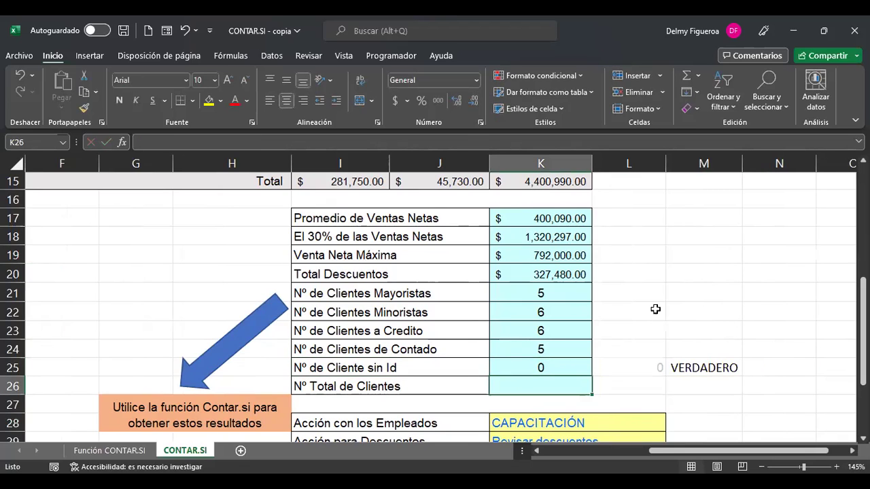
type("1")
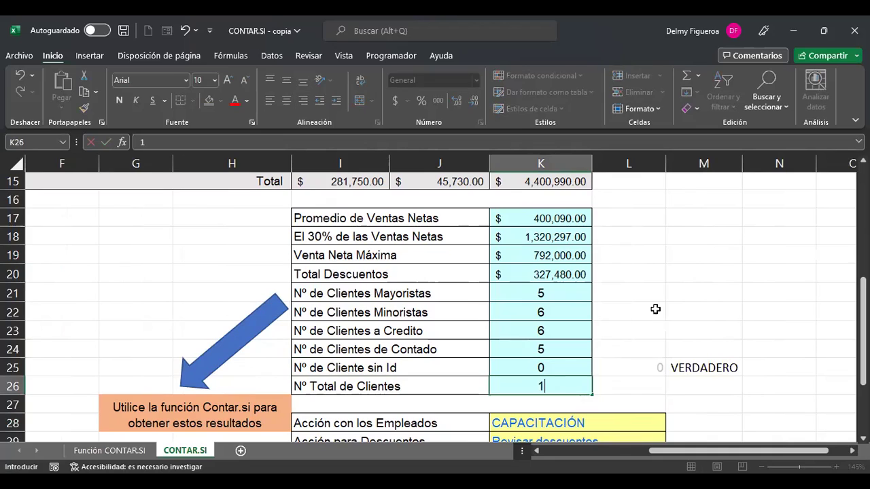
key("Right")
key("Left")
key("Delete")
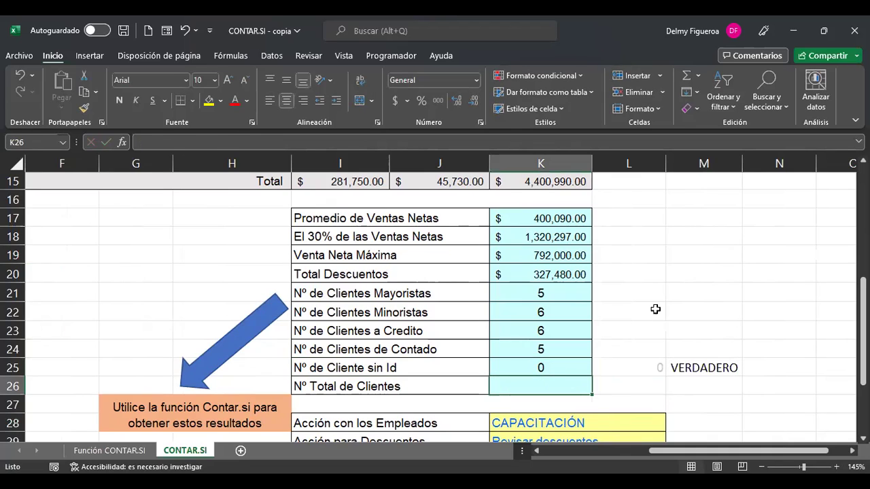
Replace the range and criterion of the CONTAR.SI formula in K25 with a nested ESBLANCO function.
key("Up")
key("F2")
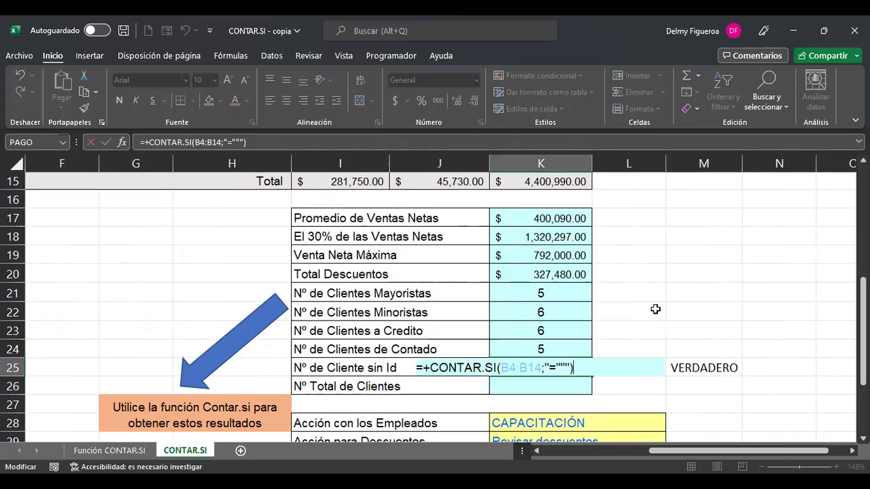
key("BackSpace")
key("BackSpace")
key("BackSpace")
key("BackSpace")
key("BackSpace")
key("BackSpace")
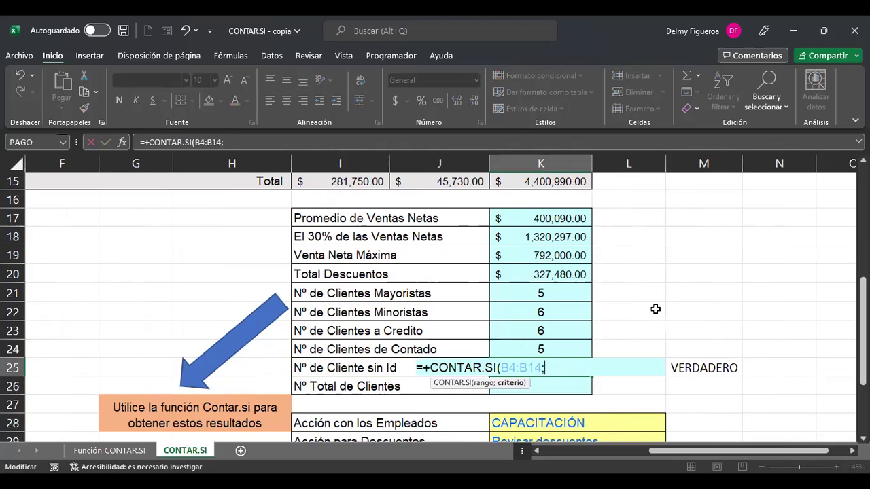
key("BackSpace")
key("BackSpace")
key("BackSpace")
key("BackSpace")
key("BackSpace")
key("BackSpace")
key("BackSpace")
type("esb")
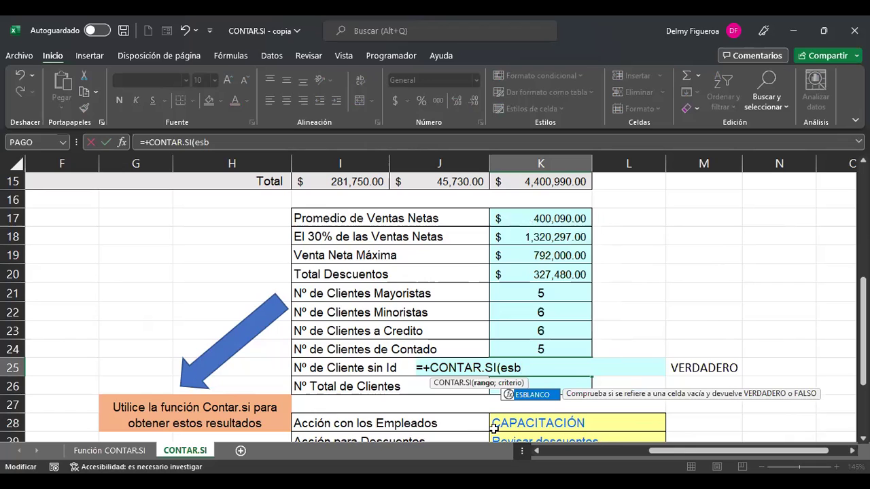
double_click(544, 394)
Give ESBLANCO the Id range B4:B14 as its argument and close its parenthesis.
left_click_drag(703, 457, 560, 463)
scroll(103, 291, "up", 5)
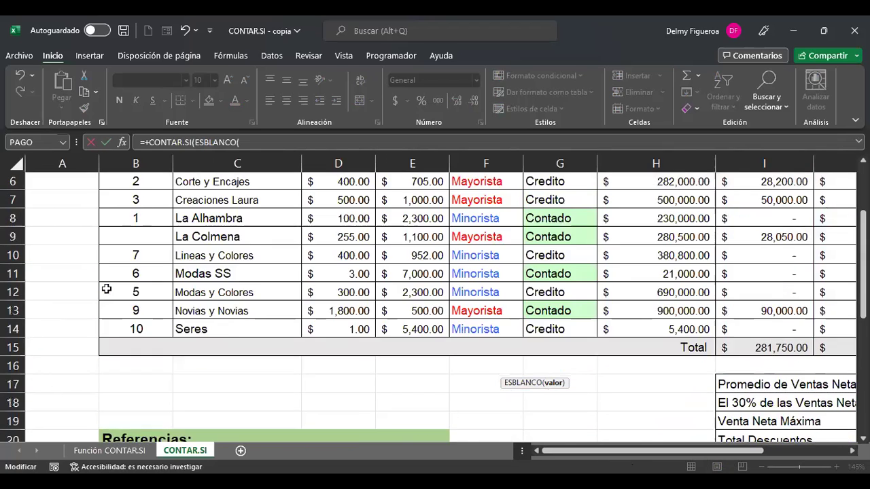
scroll(135, 257, "down", 1)
left_click_drag(136, 200, 152, 381)
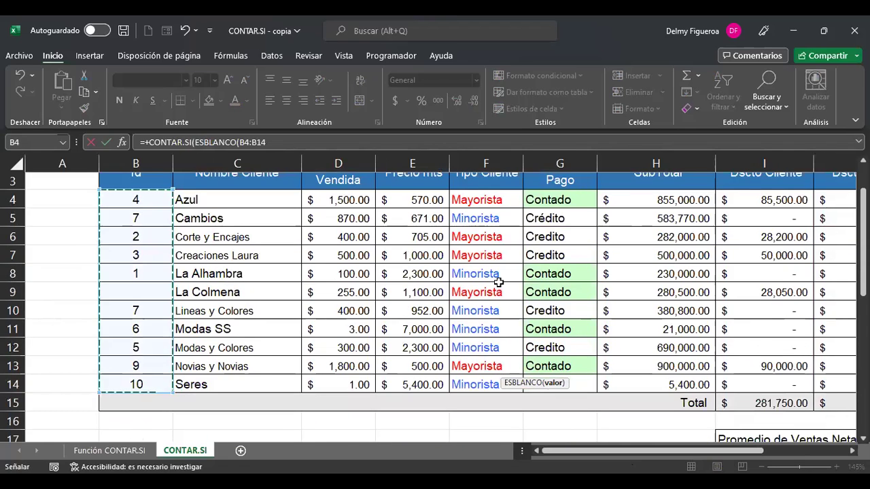
key("Return")
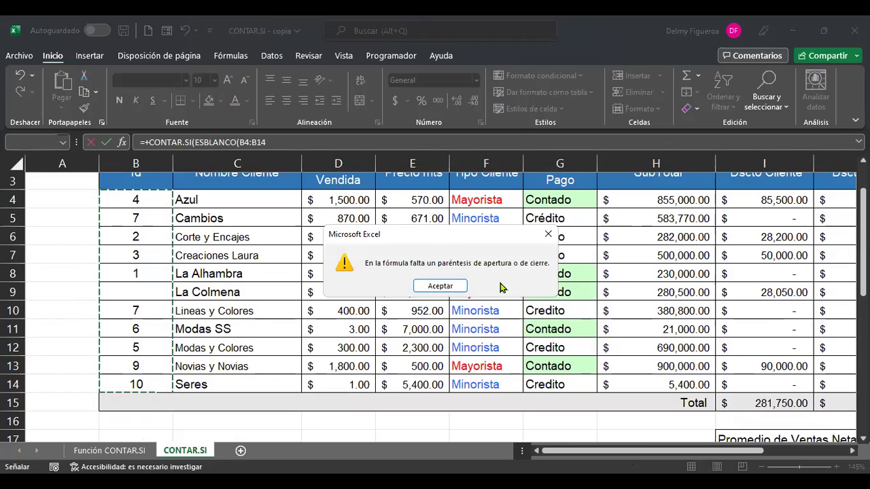
key("Return")
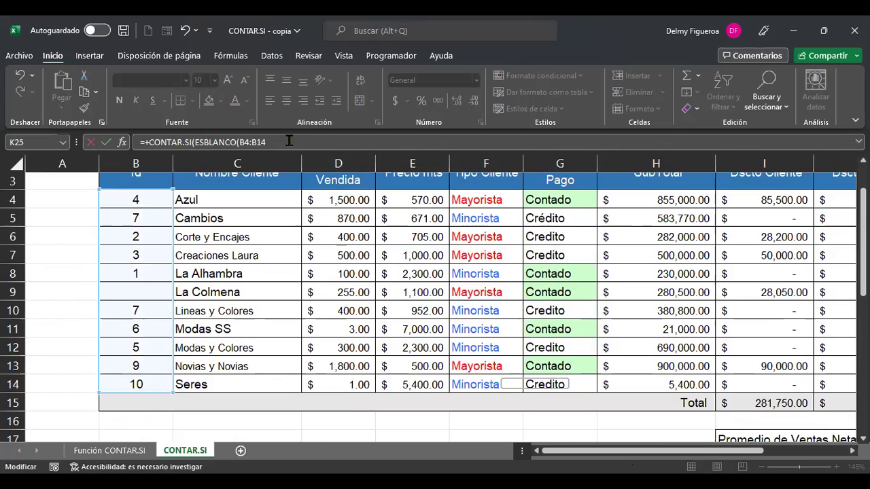
left_click(261, 142)
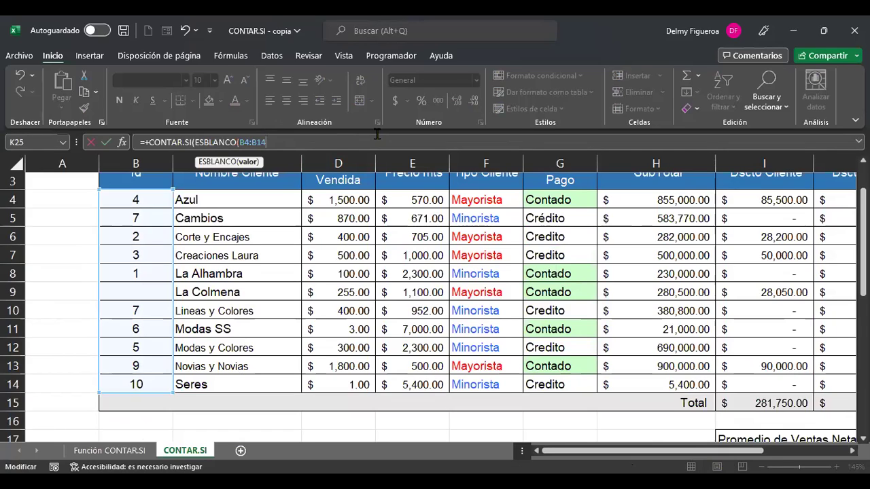
type(")")
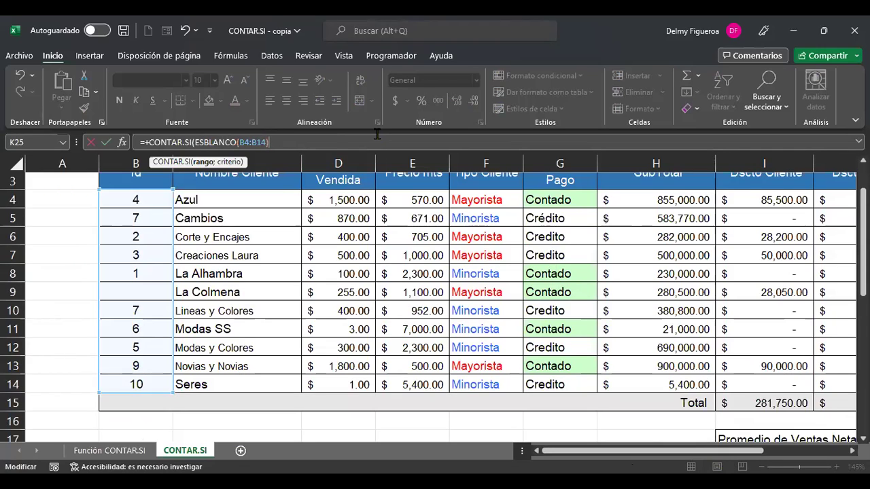
type(")")
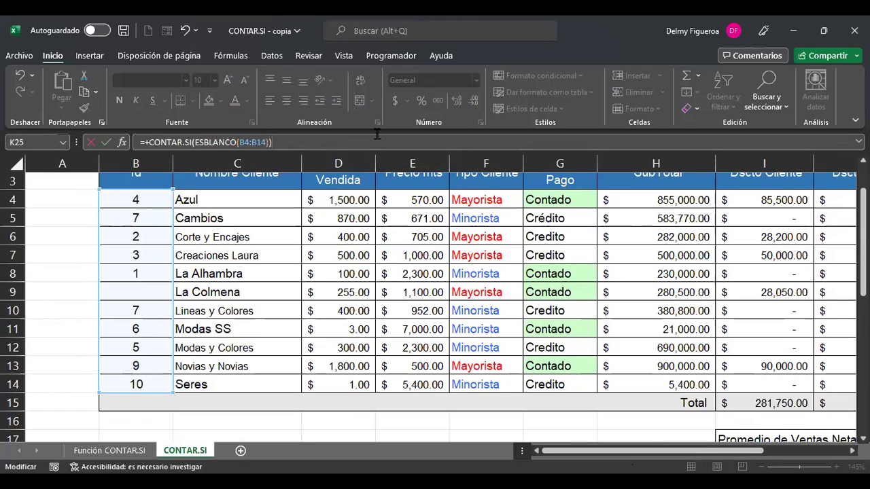
key("BackSpace")
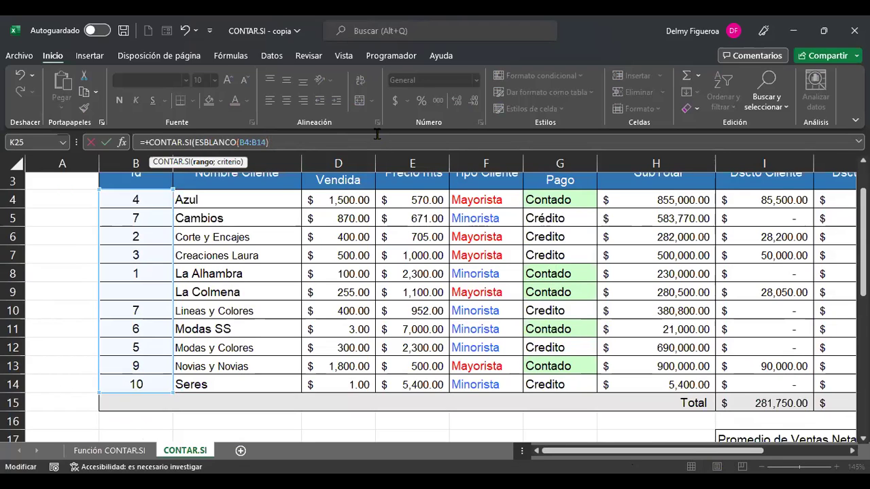
Try to complete the K25 formula with an empty-text criterion, first ="" and finally "=""", after the ESBLANCO range.
type(";=")
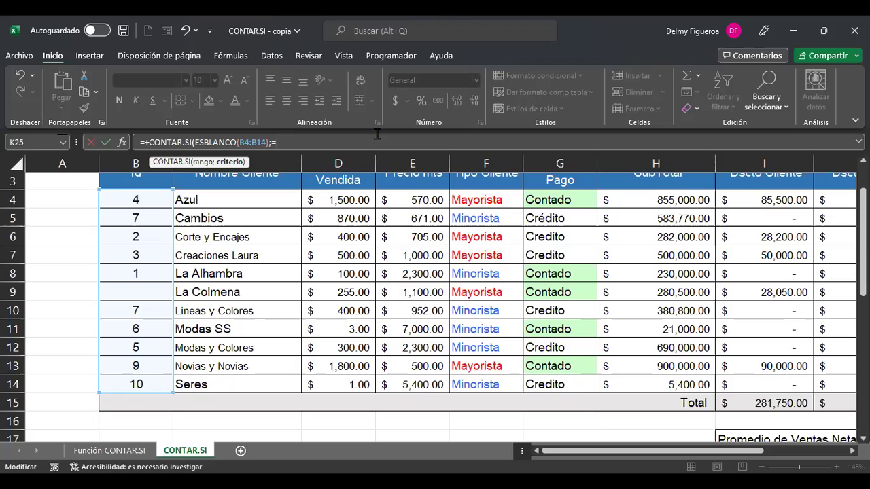
type("\"\"")
key("Return")
key("Return")
type("=\"\"\")")
key("Return")
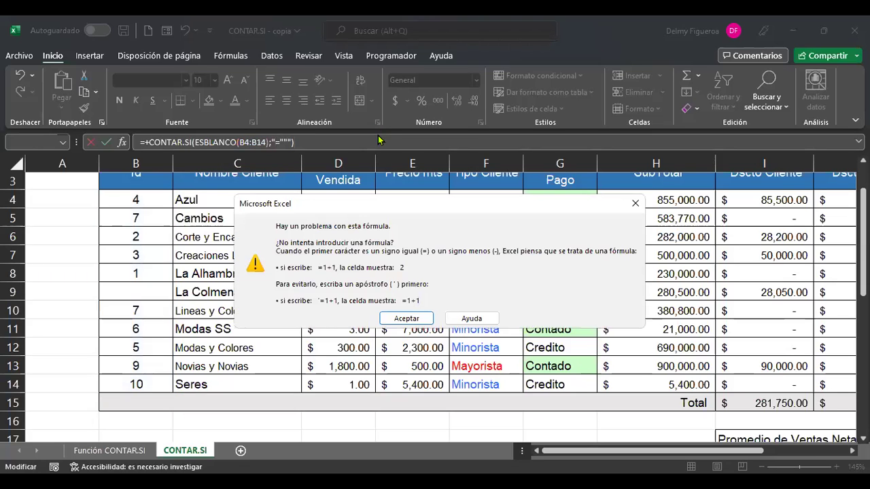
key("Return")
Remove the empty-text criterion and the nested ESBLANCO function from the K25 formula, keeping only the opened CONTAR.SI function.
key("Home")
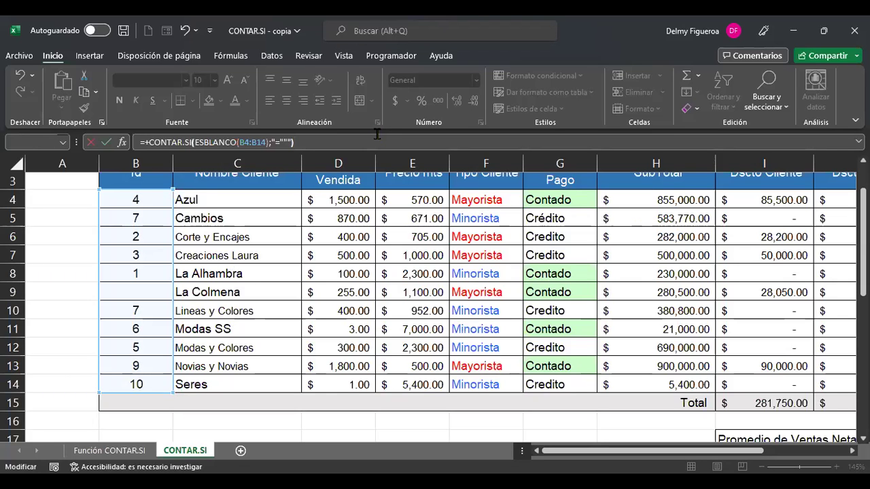
key("BackSpace")
key("BackSpace")
key("BackSpace")
key("BackSpace")
key("BackSpace")
key("BackSpace")
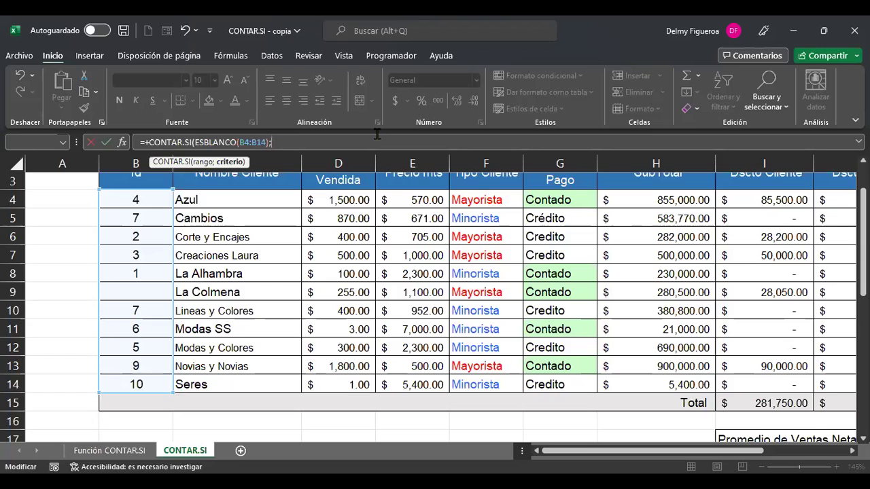
key("BackSpace")
key("BackSpace")
key("BackSpace")
key("BackSpace")
key("BackSpace")
key("BackSpace")
key("BackSpace")
key("BackSpace")
key("BackSpace")
key("BackSpace")
key("BackSpace")
key("BackSpace")
key("BackSpace")
key("BackSpace")
key("BackSpace")
key("BackSpace")
key("BackSpace")
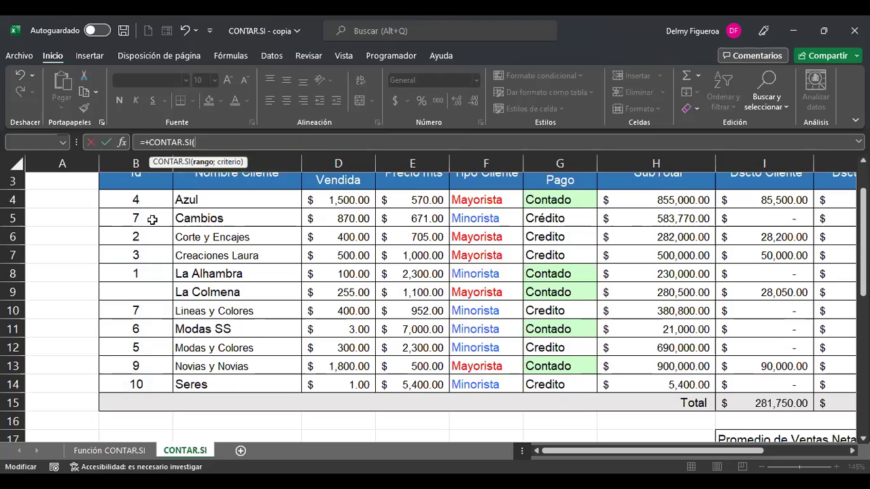
Give CONTAR.SI the Id range B4:B14 as its range and ESBLANCO(B4:B14) as its criterion.
left_click(144, 200)
left_click(151, 391, "shift")
type(";")
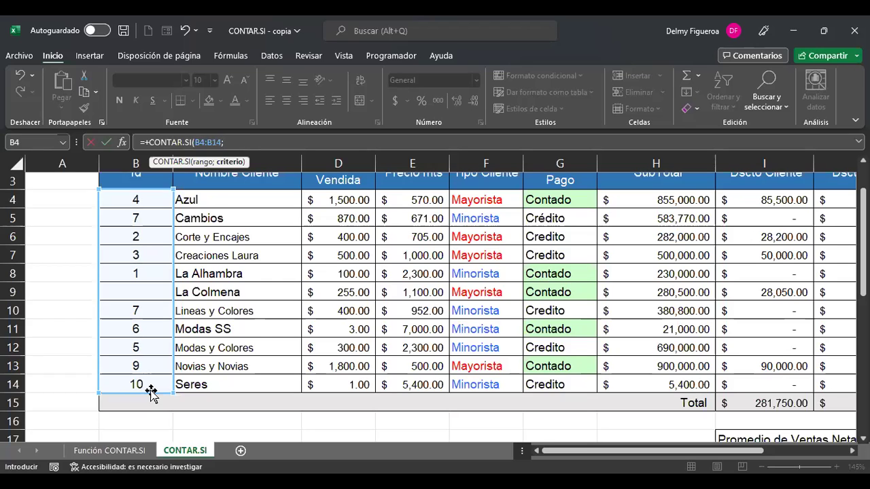
type("esb")
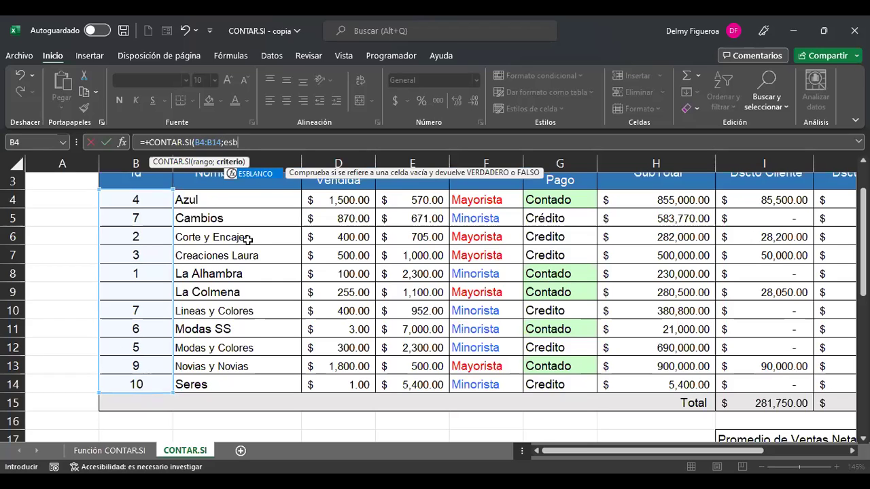
double_click(260, 173)
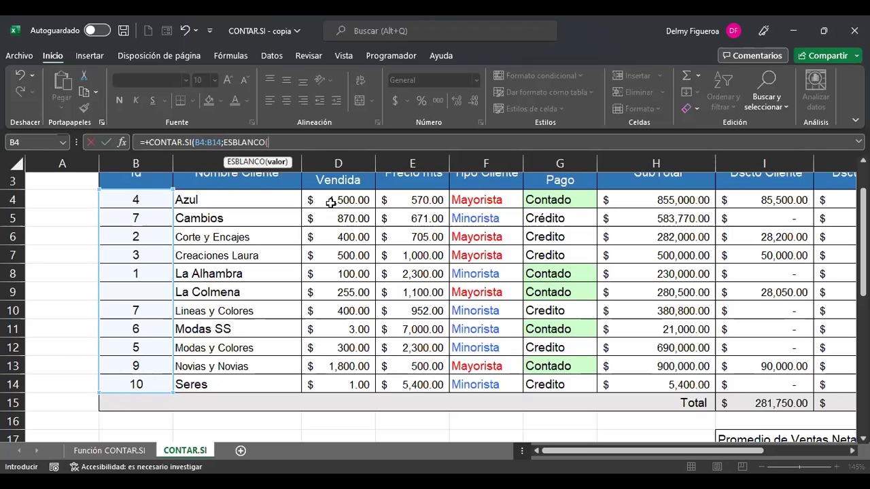
left_click_drag(141, 199, 144, 385)
type(")")
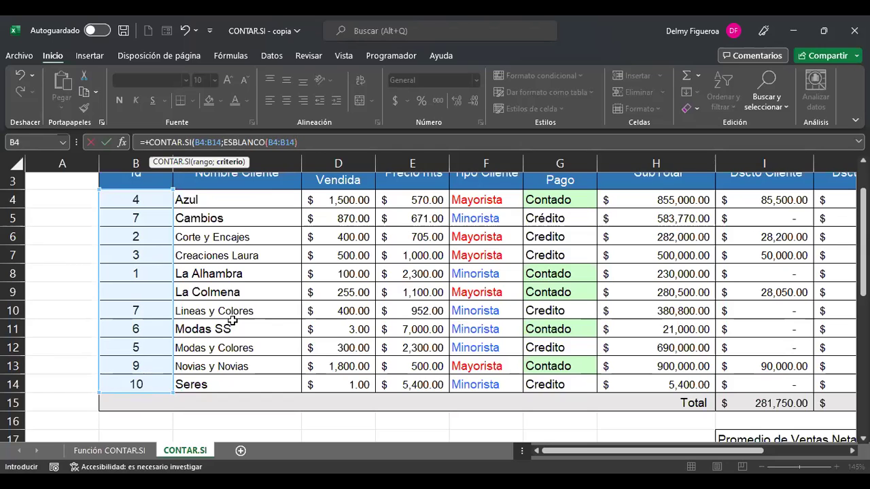
Add the closing parenthesis of CONTAR.SI at the end of the formula and confirm it in K25.
left_click(174, 147)
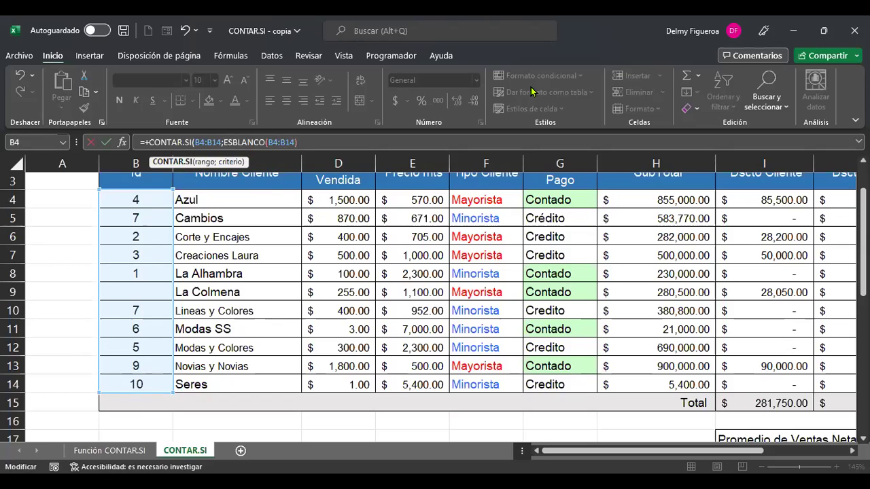
key("Right")
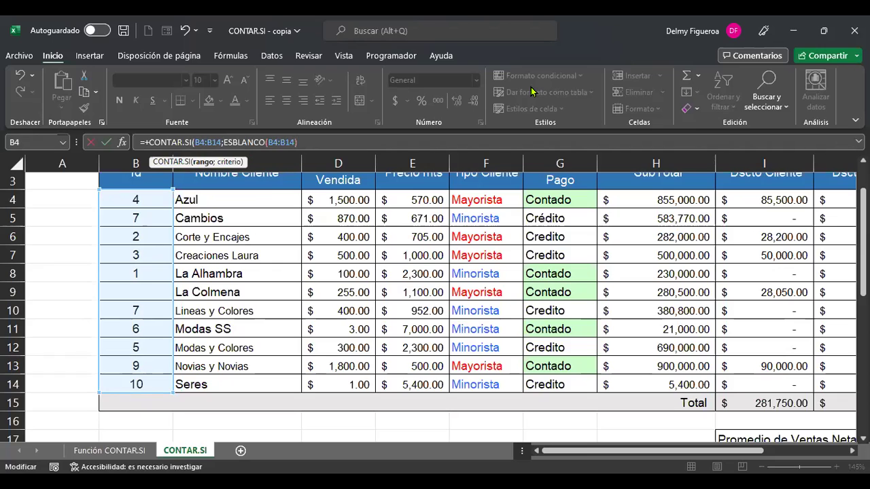
key("Right")
key("Right")
key("Right")
key("Right")
key("Right")
key("Right")
key("Right")
key("Right")
key("Right")
key("Right")
key("Right")
key("Right")
key("Right")
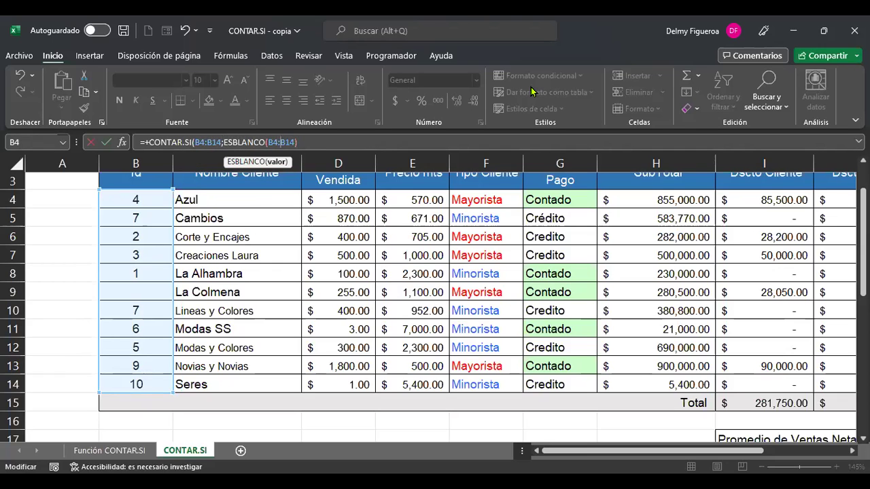
key("Right")
key("Right")
key("Right")
key("Right")
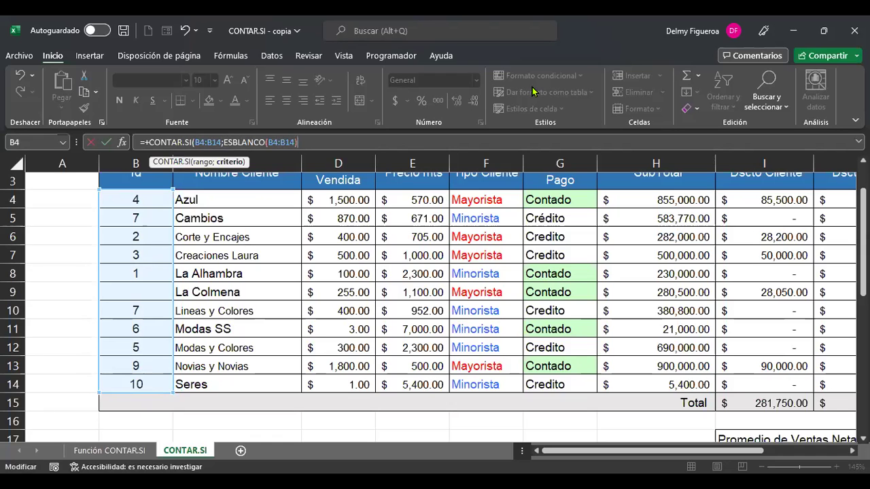
type(")")
key("Return")
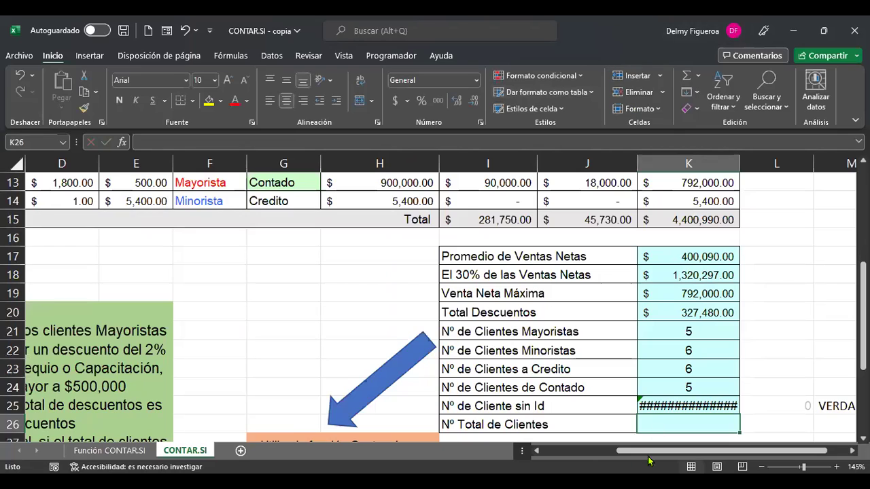
Autofit column K to read the K25 result in full and undo the width change.
left_click(672, 404)
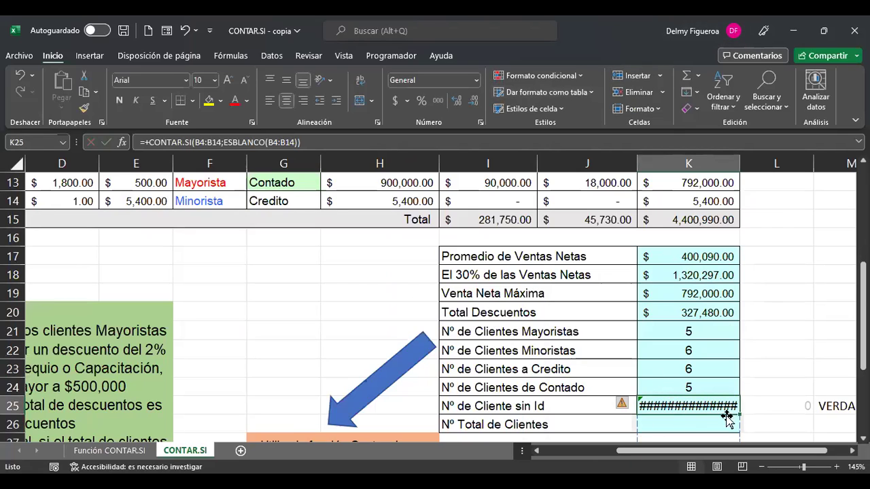
double_click(740, 163)
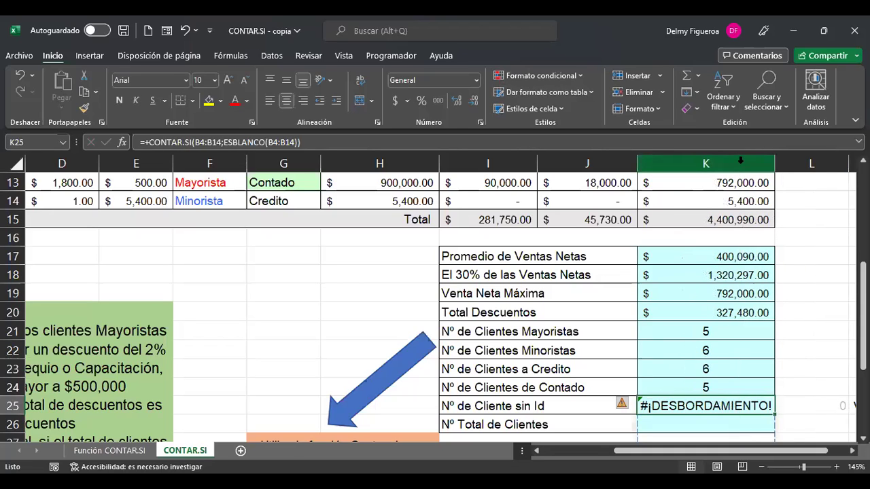
key("ctrl+z")
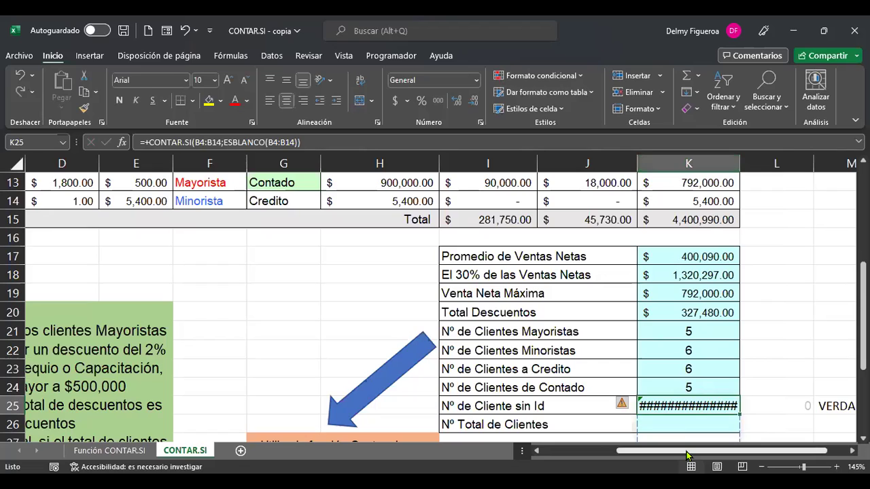
Clear K25 and enter a CONTARA formula there over the Id range B4:B14.
key("Delete")
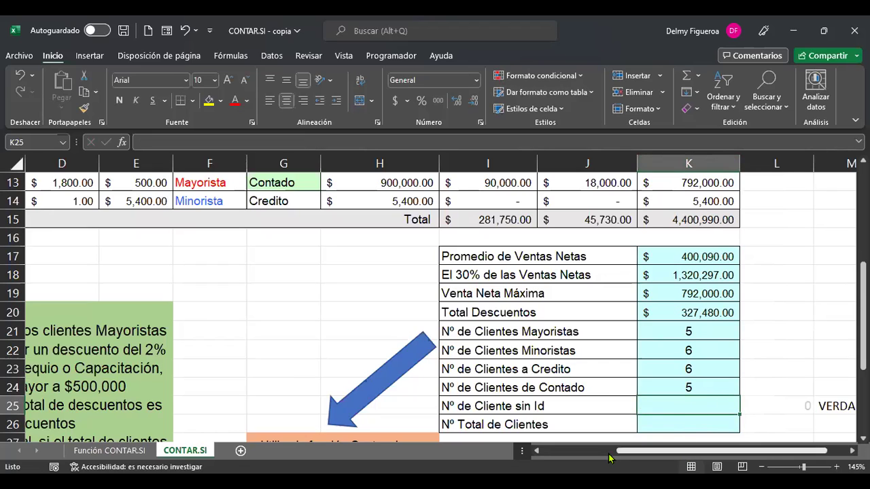
type("+")
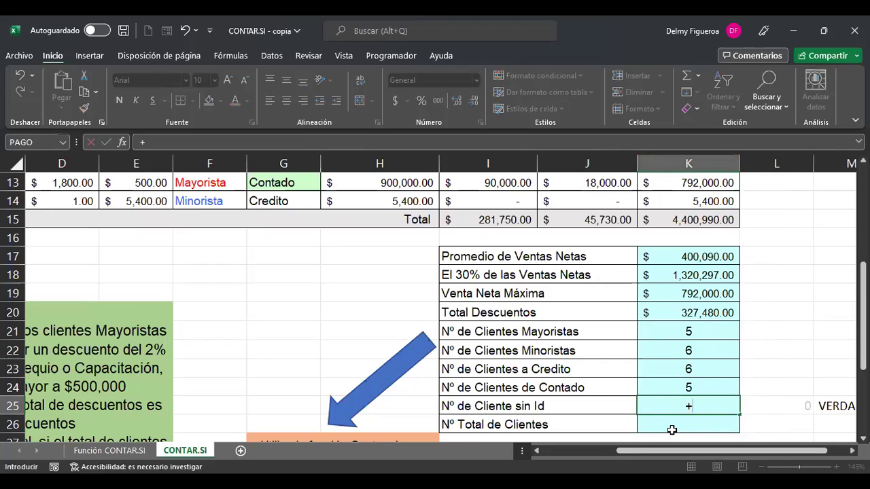
type("cont")
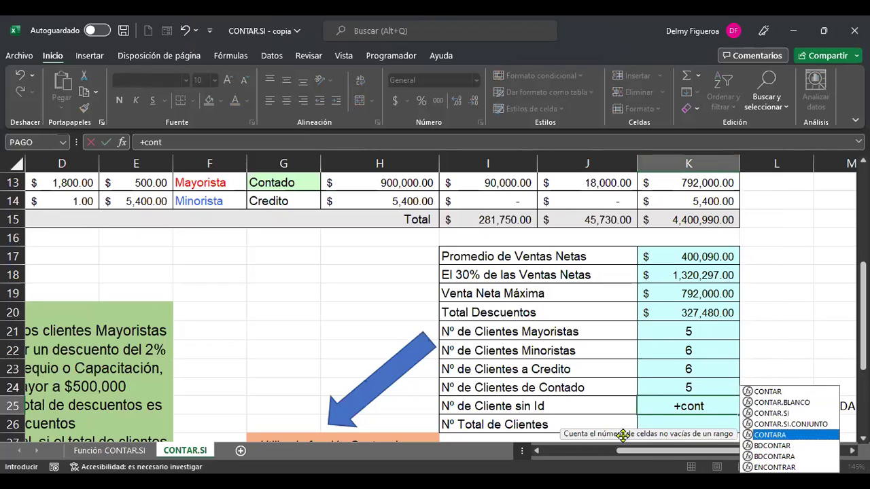
double_click(774, 438)
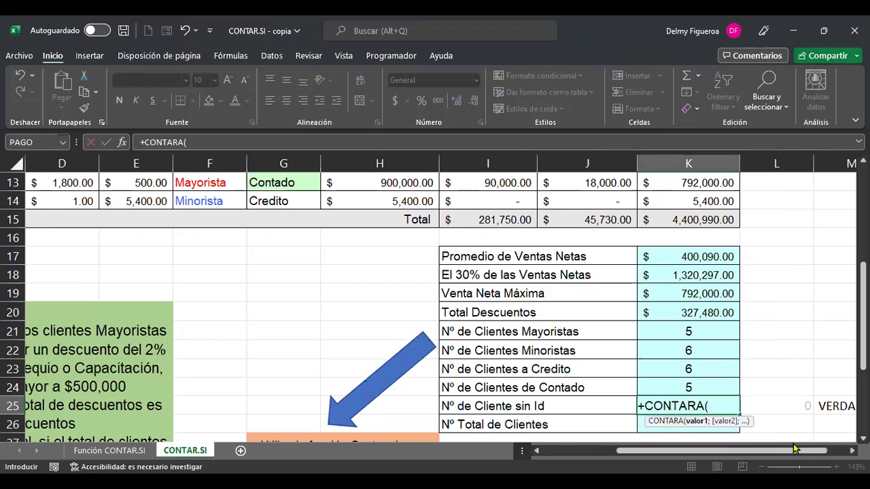
left_click_drag(664, 450, 581, 451)
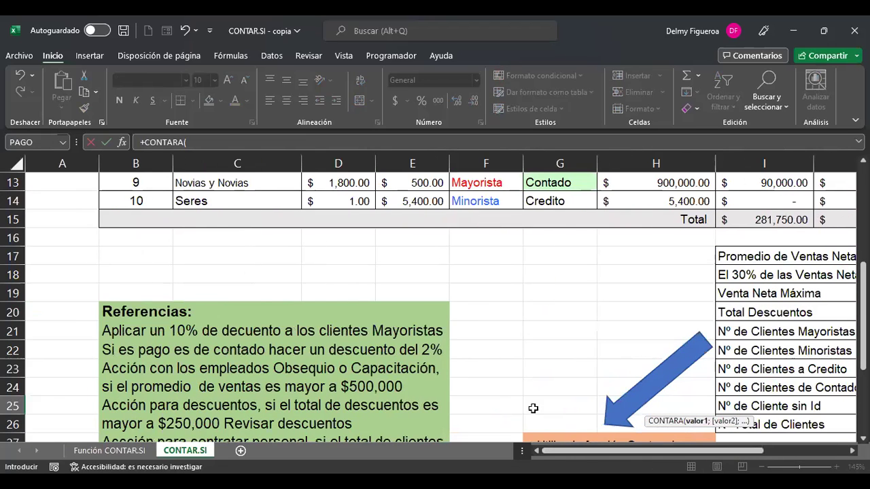
scroll(252, 289, "up", 3)
scroll(252, 289, "up", 1)
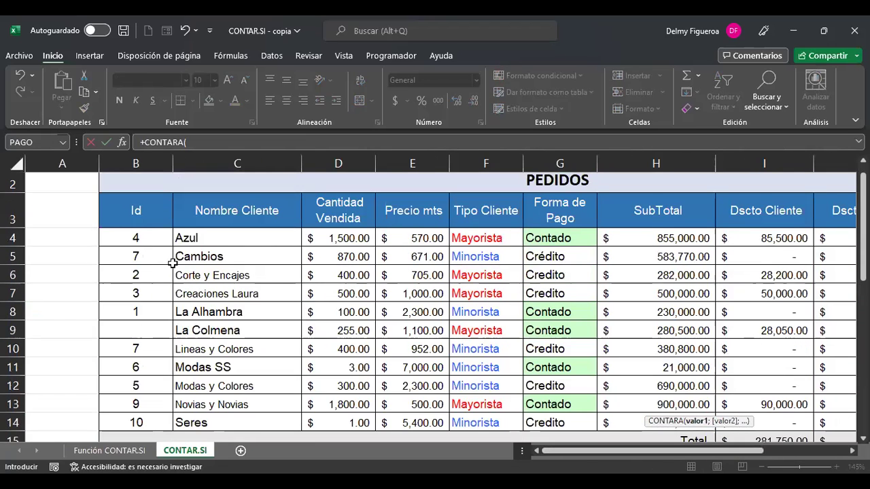
left_click(151, 245)
left_click_drag(151, 248, 155, 363)
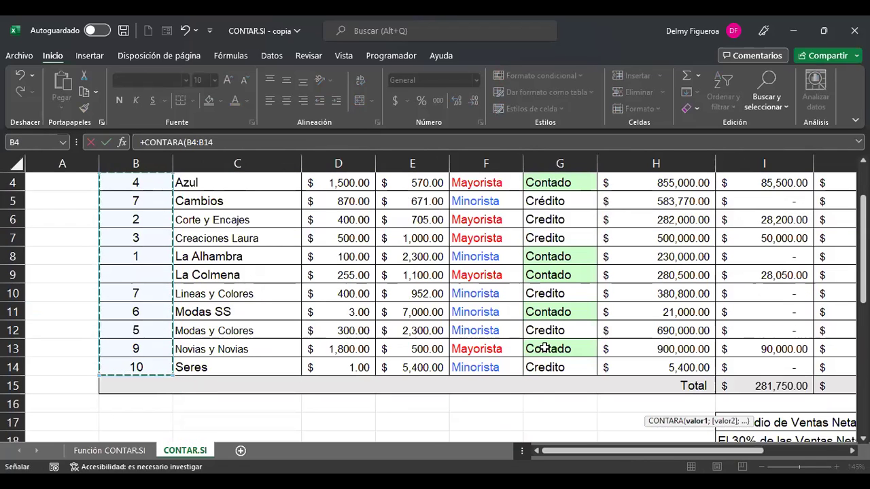
key("Escape")
key("Up")
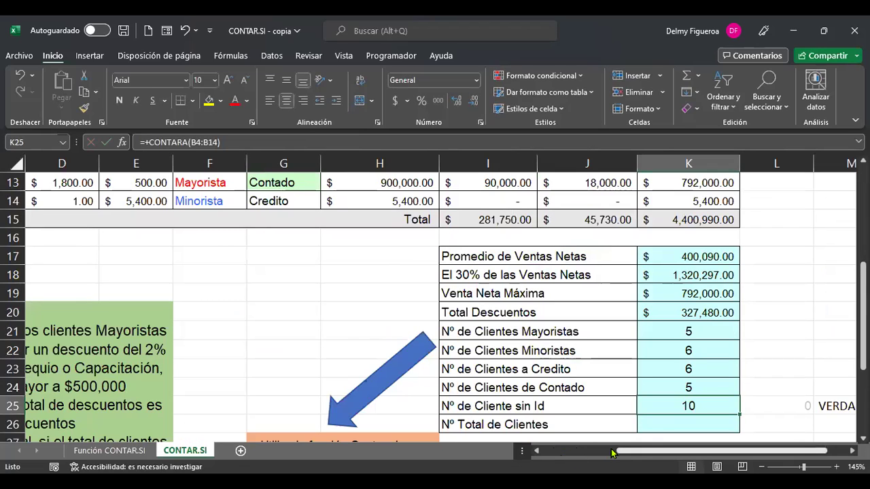
Compare the K25 result with the Id column and replace CONTARA and its range with an opened CONTAR function.
left_click(575, 457)
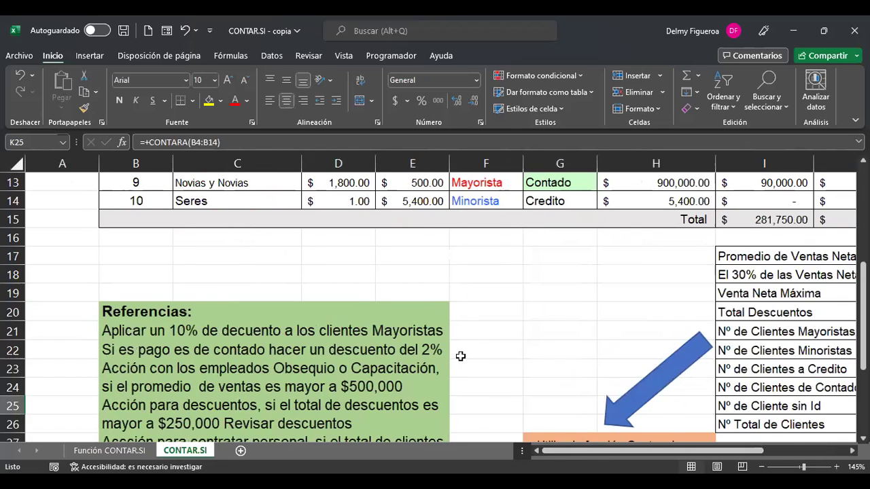
scroll(376, 307, "up", 2)
scroll(376, 307, "up", 1)
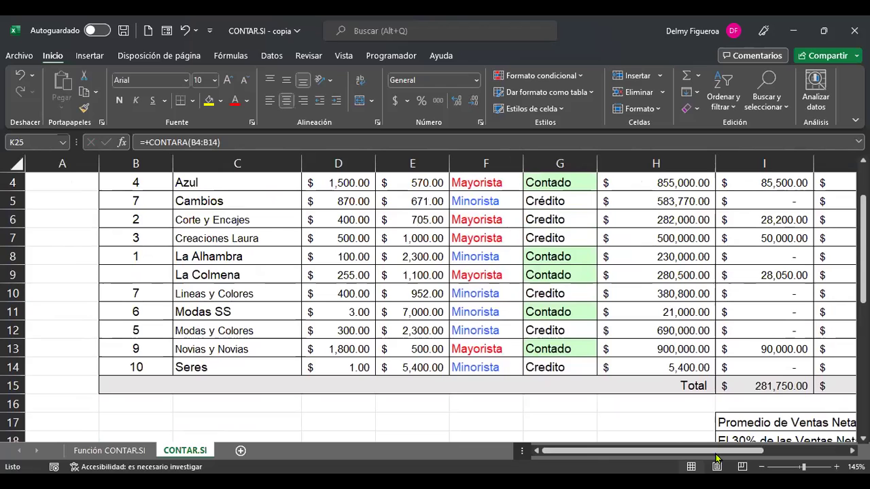
left_click_drag(746, 452, 831, 468)
scroll(646, 398, "down", 4)
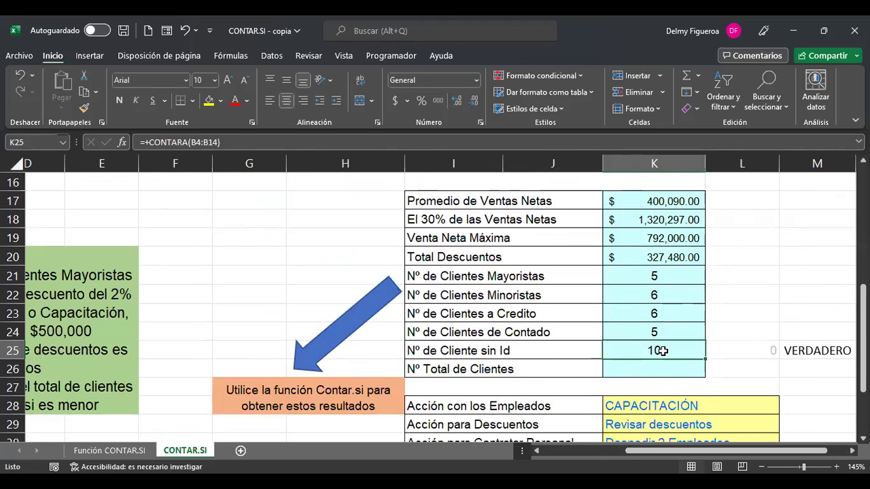
double_click(661, 351)
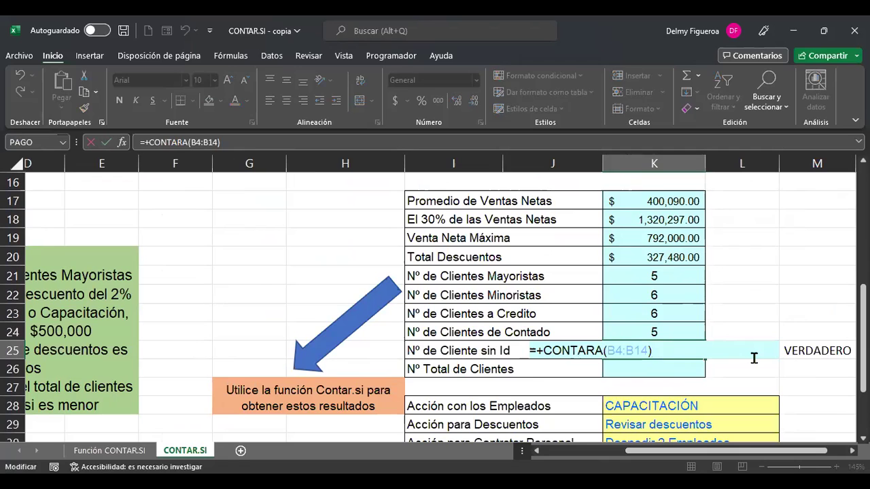
key("BackSpace")
key("BackSpace")
key("BackSpace")
key("BackSpace")
key("BackSpace")
key("BackSpace")
key("BackSpace")
key("BackSpace")
key("BackSpace")
type("(")
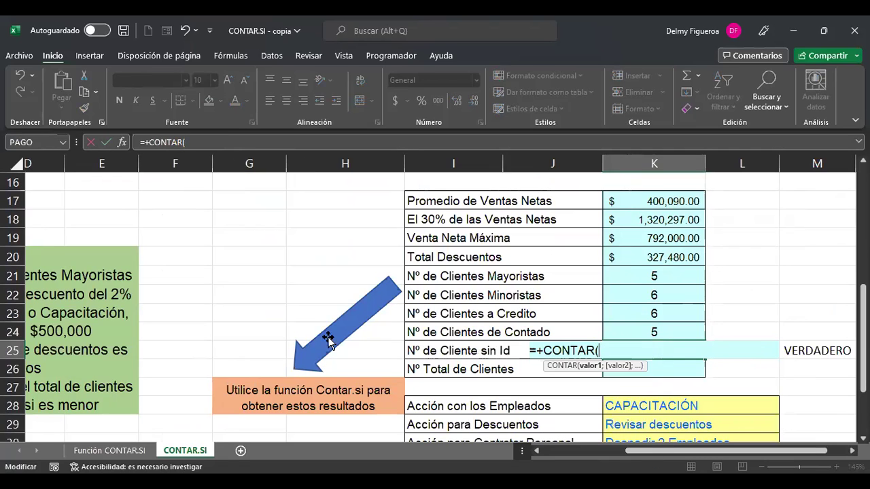
Give CONTAR the Id range B4:B14 as its argument and confirm the formula in K25.
left_click(574, 451)
left_click_drag(574, 452, 544, 452)
scroll(197, 252, "up", 5)
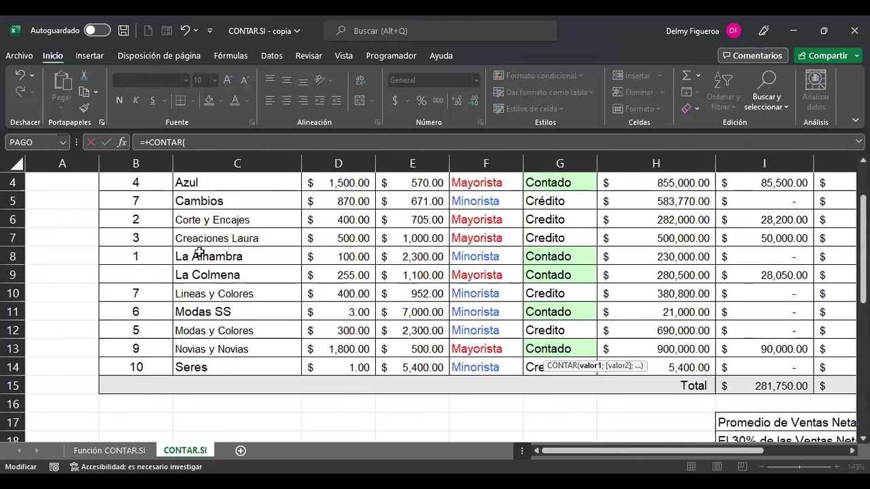
left_click_drag(153, 240, 159, 422)
key("Return")
key("Up")
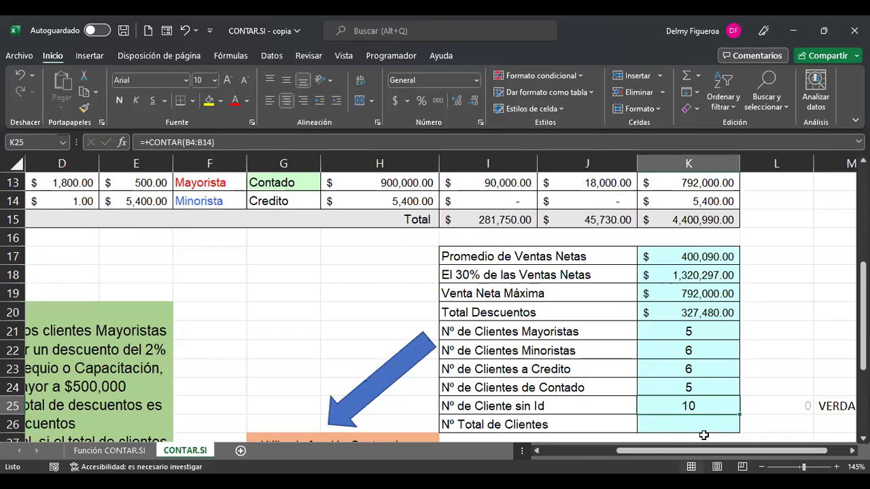
Try an ESBLANCO formula over the Id range B4:B14 in K25.
left_click(779, 410)
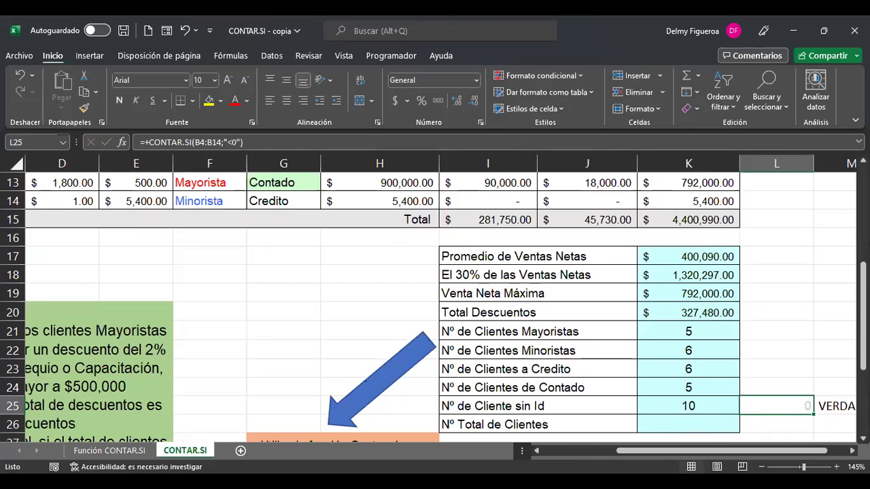
left_click(688, 406)
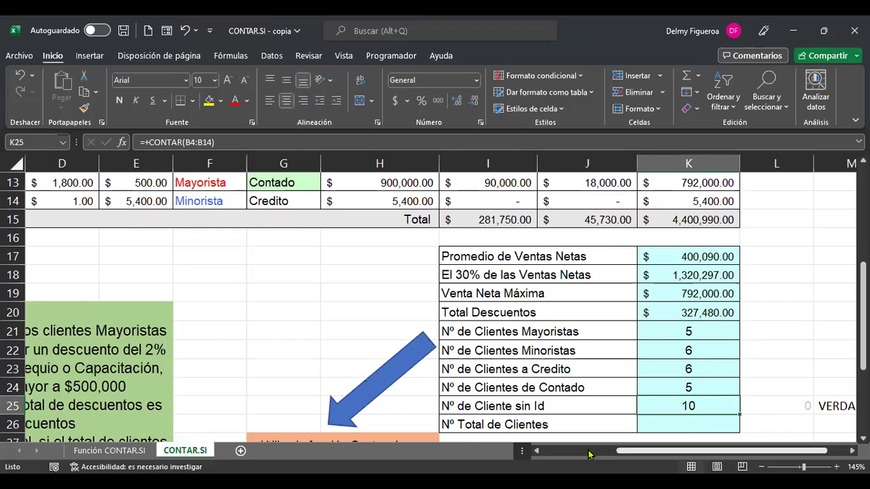
type("+")
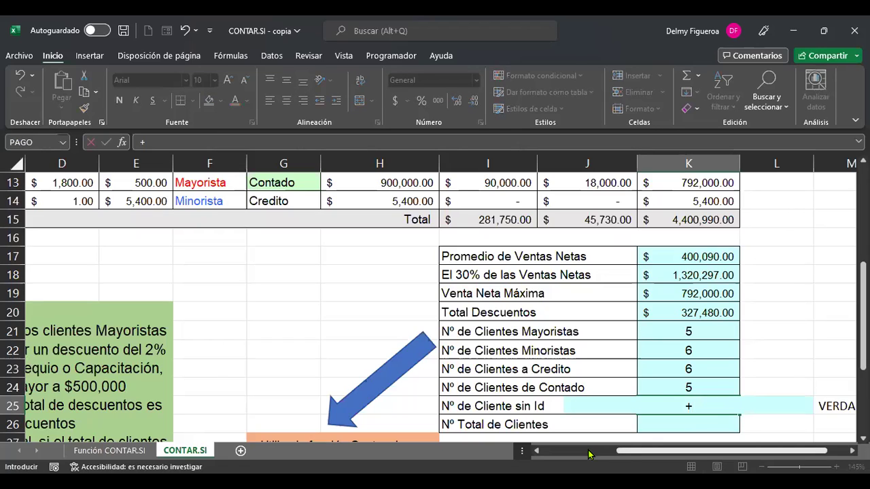
type("esblan")
double_click(714, 422)
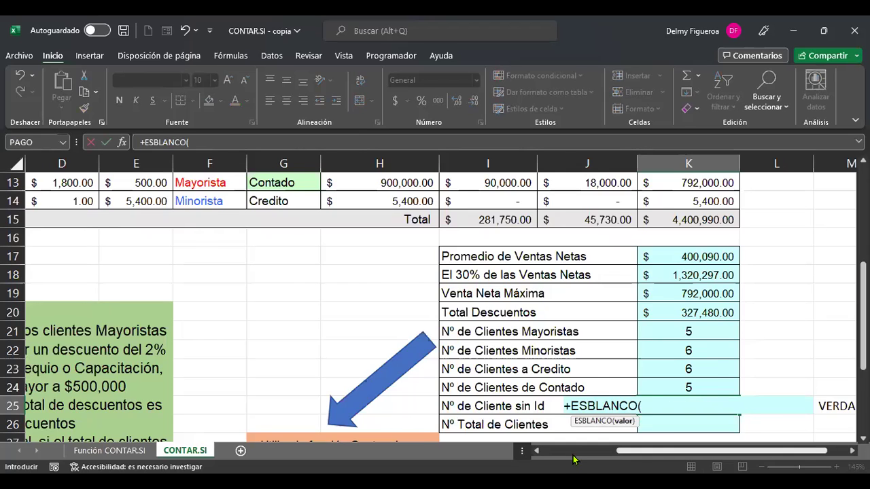
scroll(573, 460, "left", 3)
scroll(292, 301, "up", 4)
left_click_drag(154, 244, 141, 422)
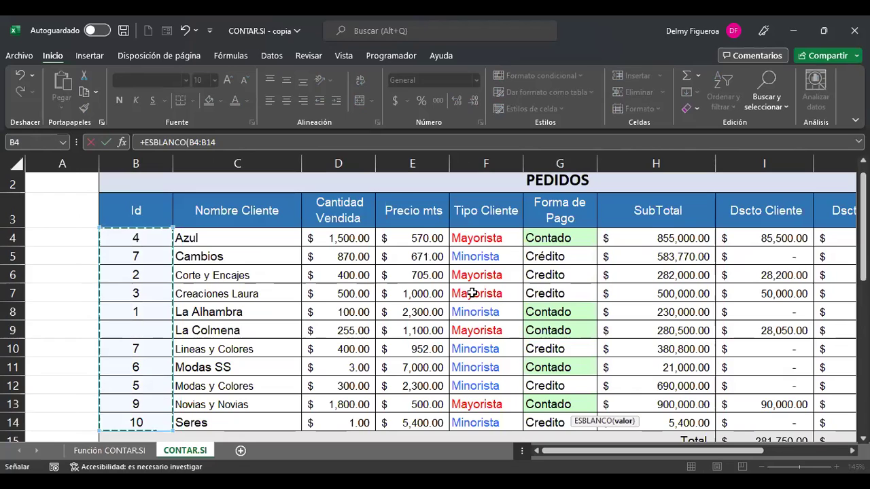
key("ctrl+Return")
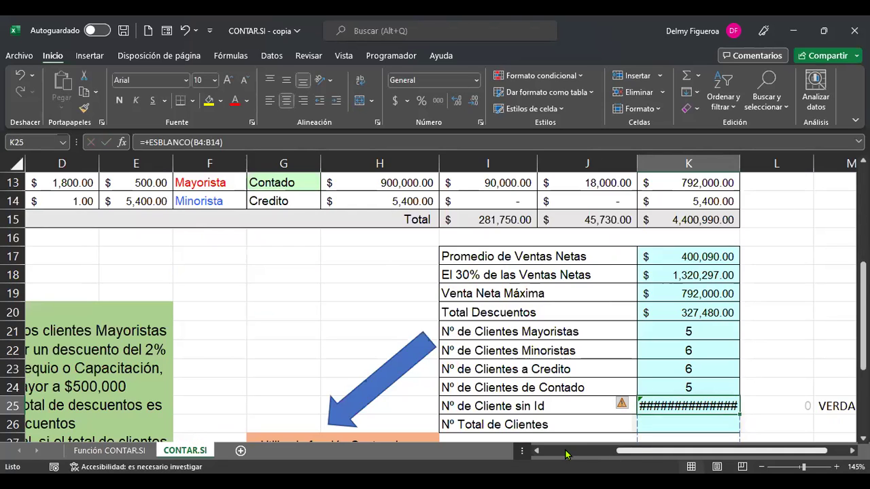
Clear the ESBLANCO formula from K25.
left_click(615, 455)
left_click_drag(615, 459, 591, 457)
left_click_drag(754, 452, 803, 460)
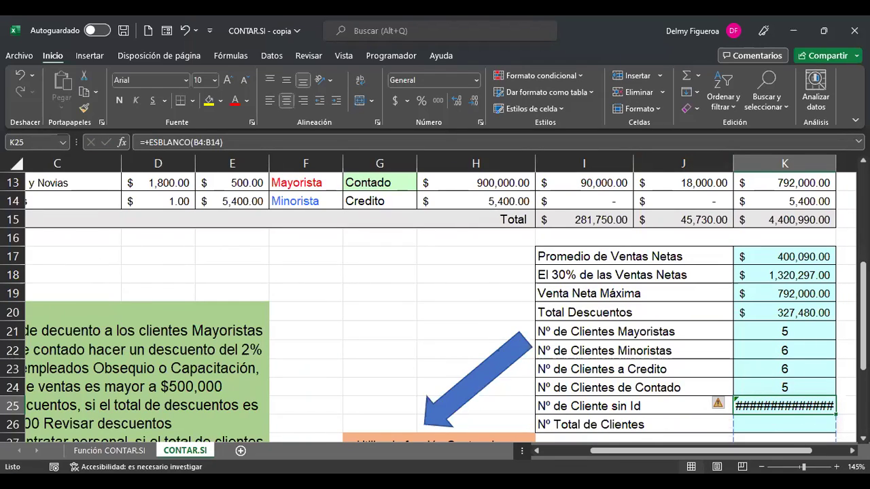
key("Delete")
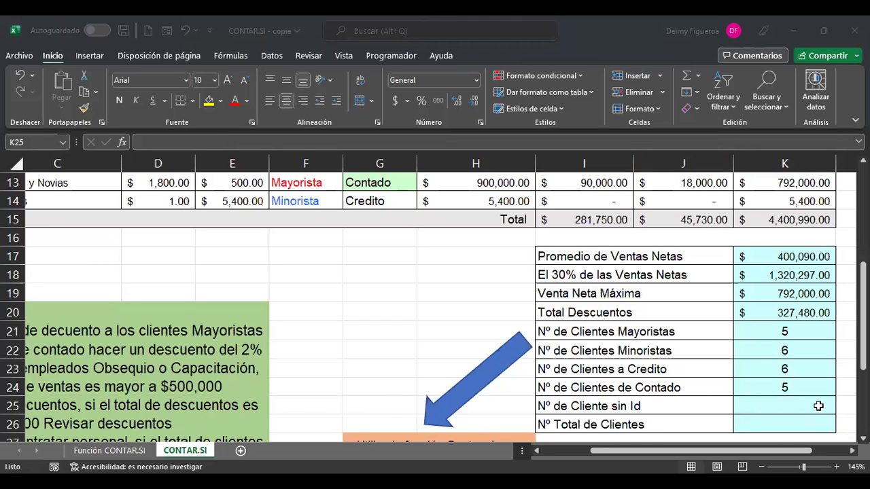
Enter a CONTAR.BLANCO formula over the Id range B4:B14 in the empty cell K25.
type("+")
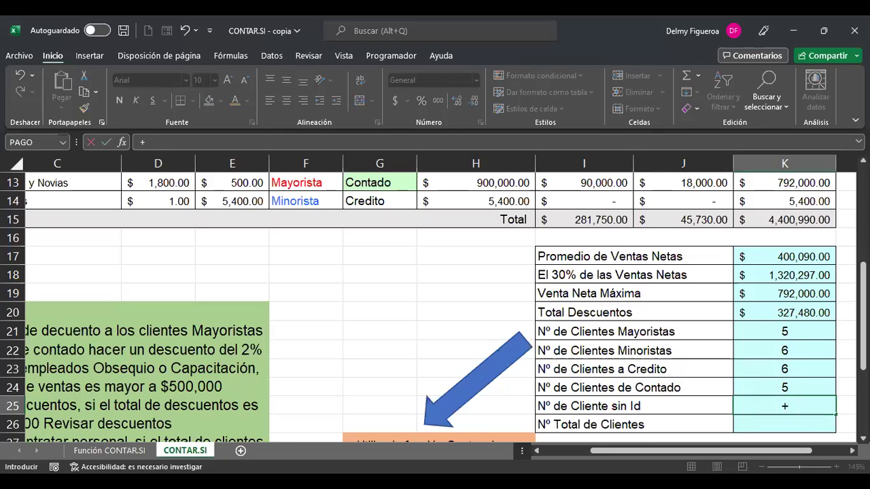
type("con")
double_click(793, 306)
scroll(272, 367, "up", 3)
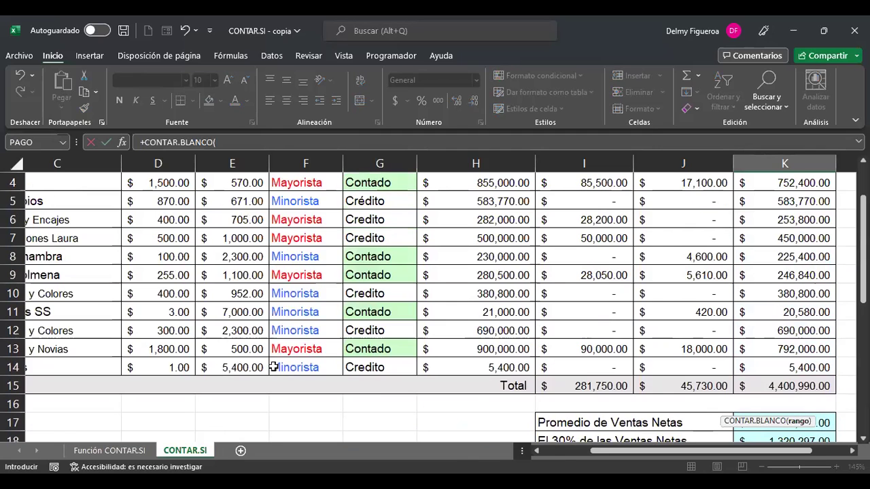
scroll(559, 452, "left", 2)
scroll(119, 294, "up", 1)
left_click_drag(145, 240, 148, 423)
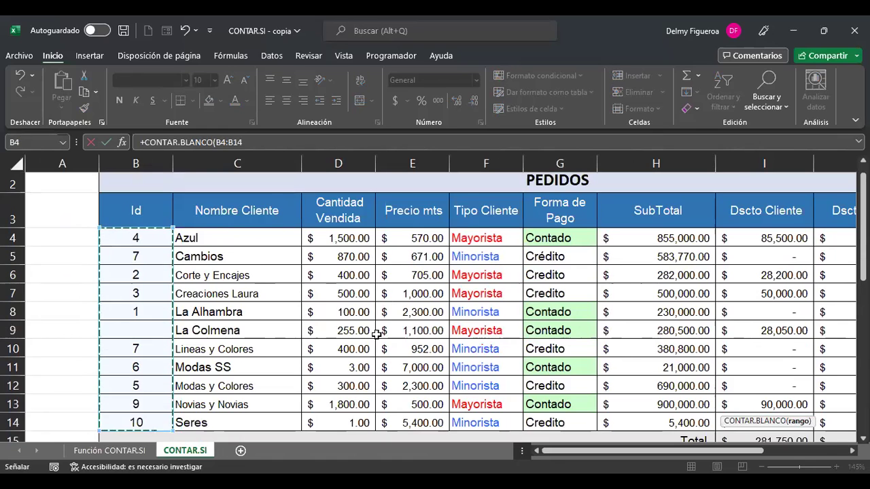
key("Return")
key("Up")
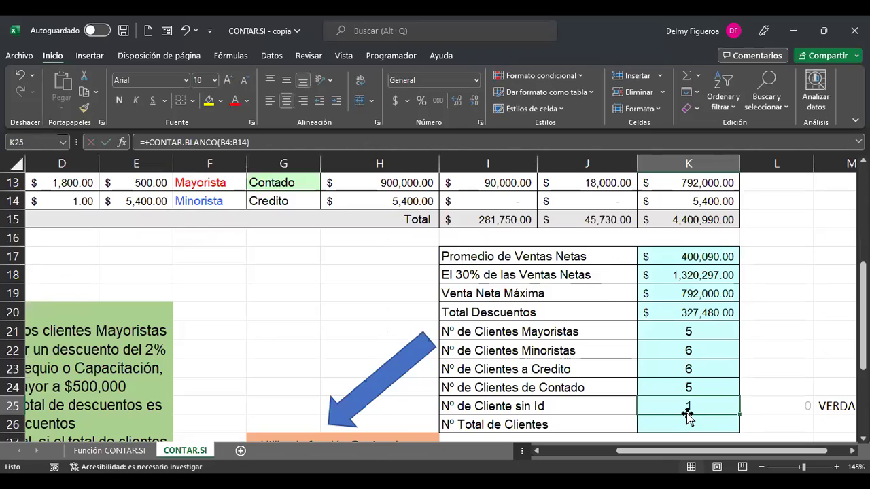
Re-enter the K25 formula from scratch as CONTAR.BLANCO with the range B4:B14.
type("+")
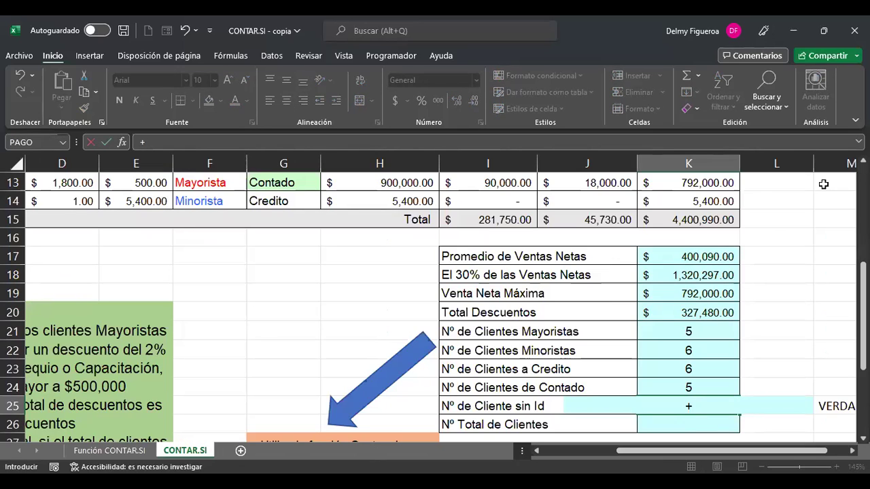
type("contar")
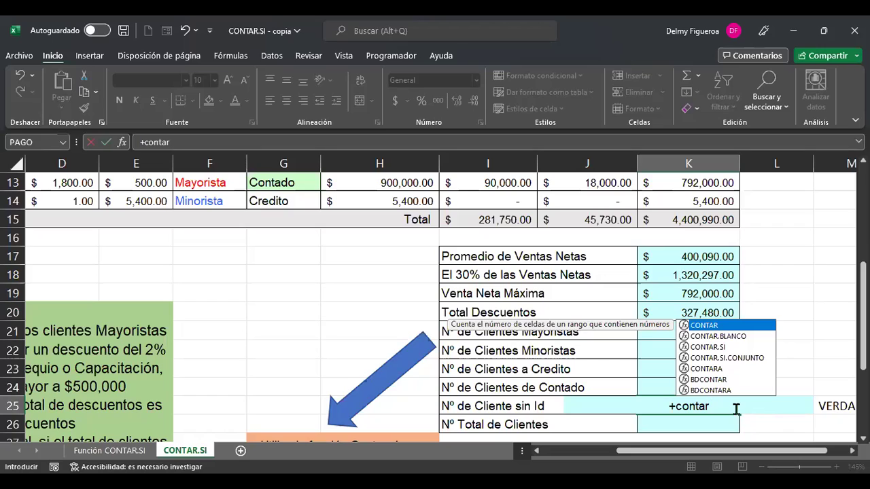
left_click(733, 336)
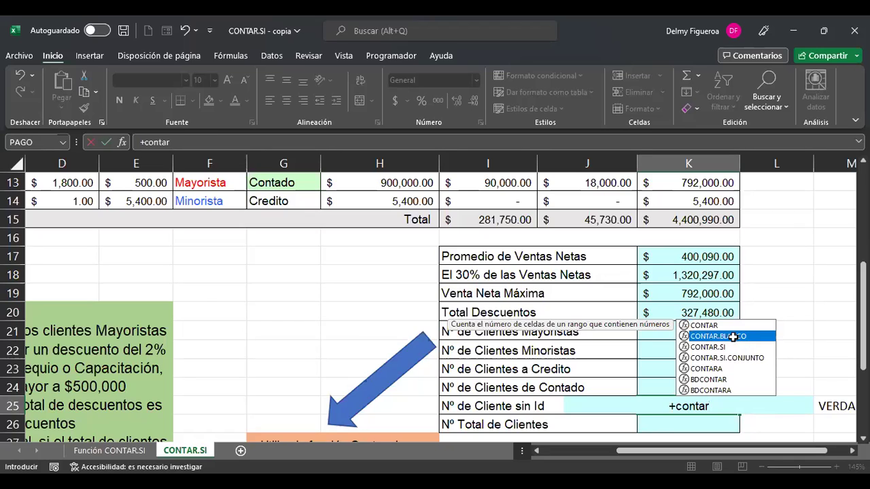
double_click(734, 337)
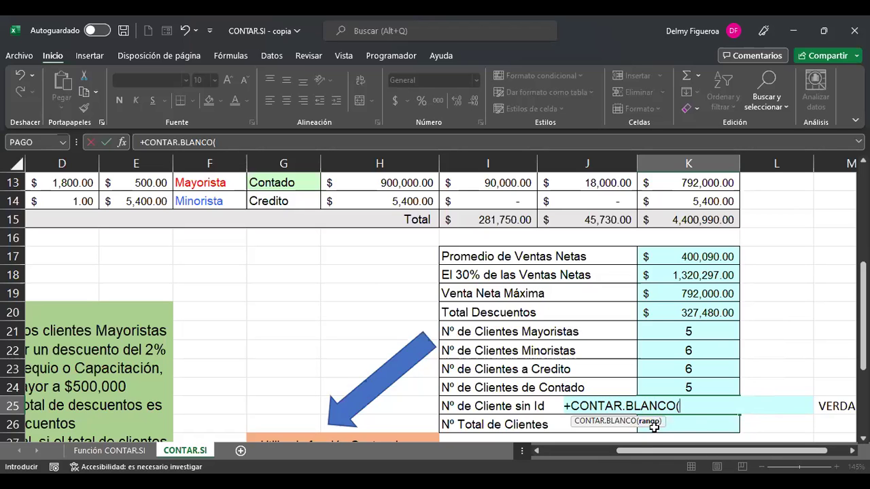
left_click_drag(645, 454, 581, 452)
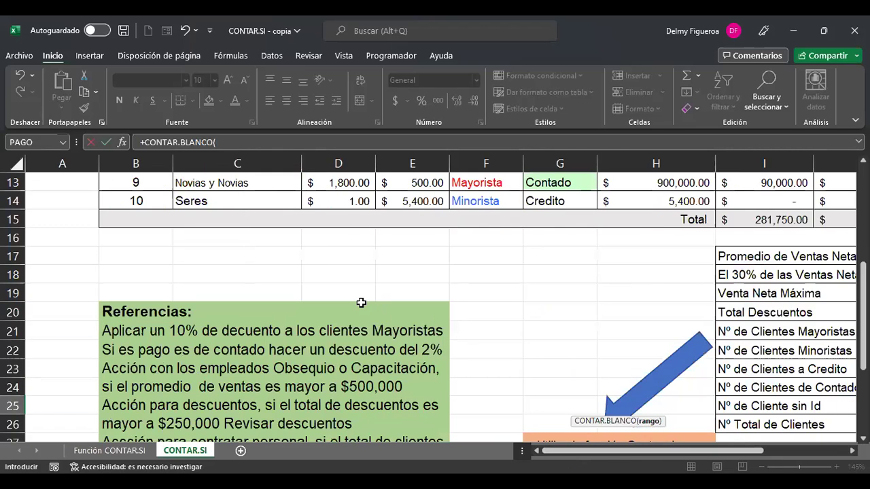
scroll(359, 301, "up", 4)
scroll(198, 282, "down", 1)
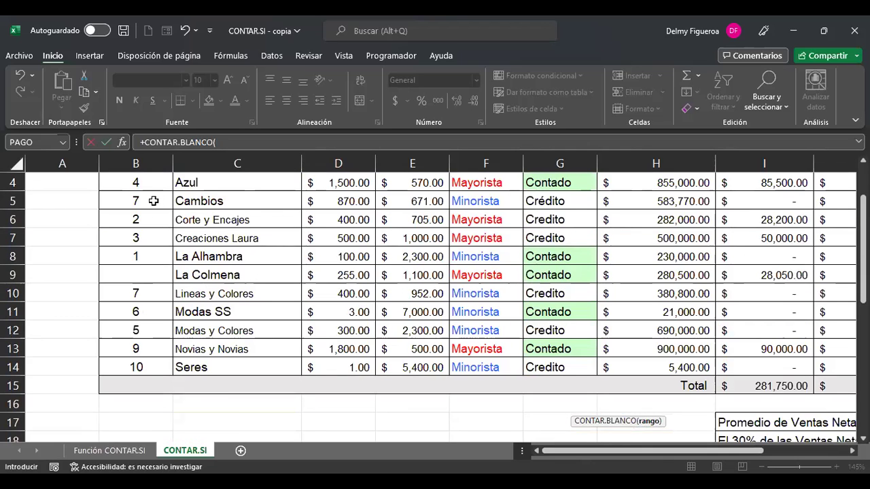
scroll(276, 211, "up", 1)
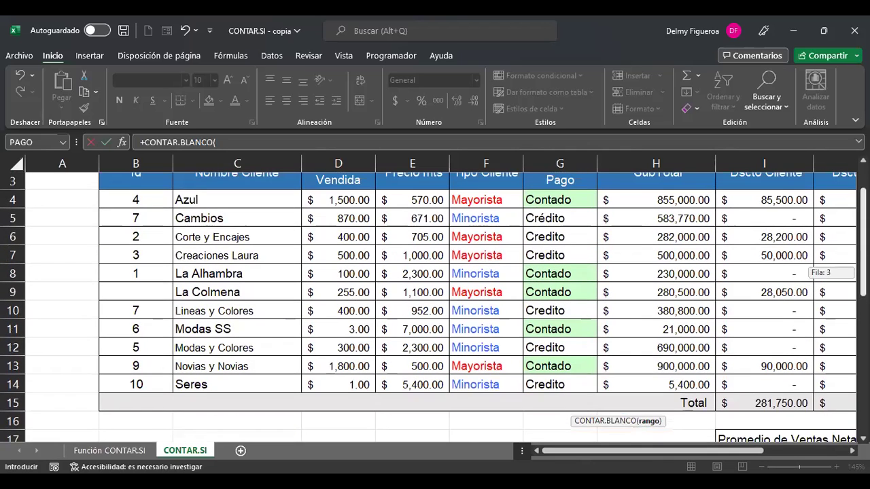
left_click_drag(147, 197, 147, 384)
key("Return")
key("Up")
Enter 8 as the missing Id of La Colmena in B9.
key("ctrl+Home")
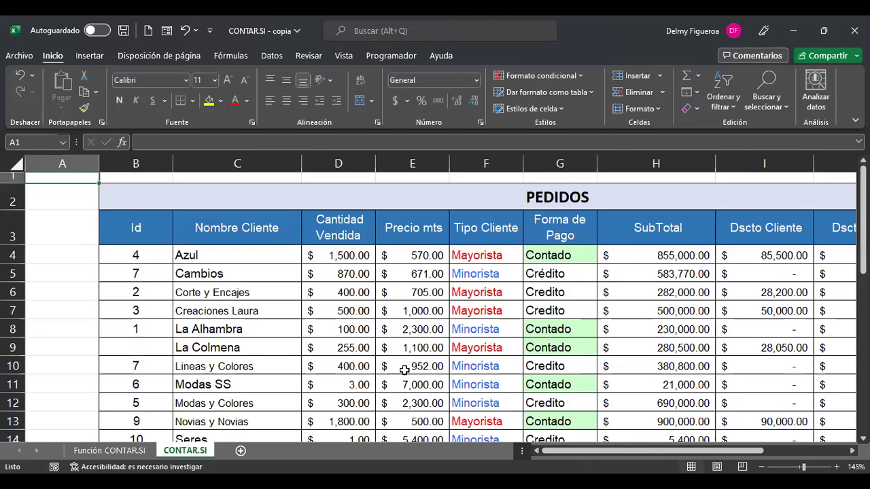
left_click(142, 347)
type("8")
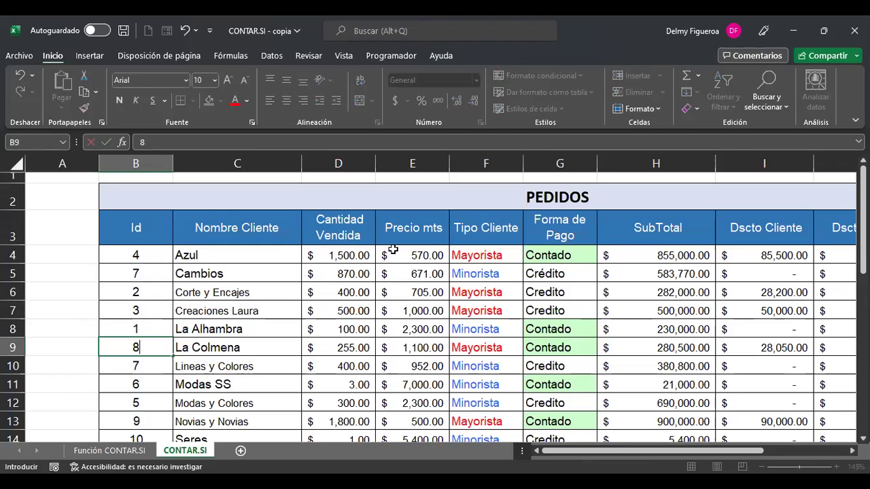
key("Return")
Check the result and the formula in K25 without altering them.
scroll(828, 437, "down", 2)
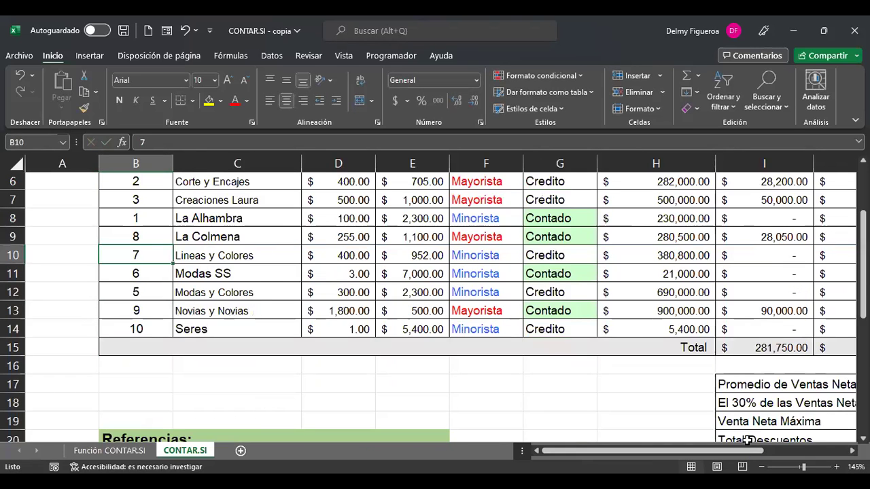
scroll(788, 382, "right", 2)
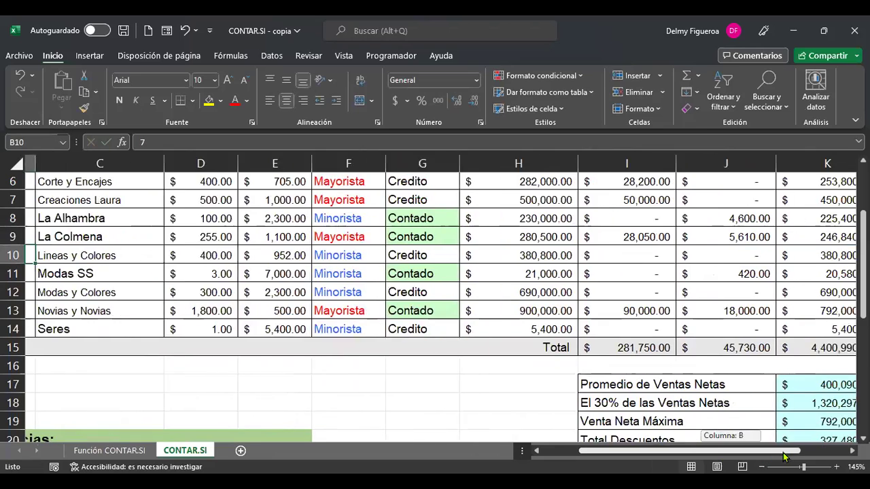
scroll(788, 383, "down", 3)
left_click(785, 371)
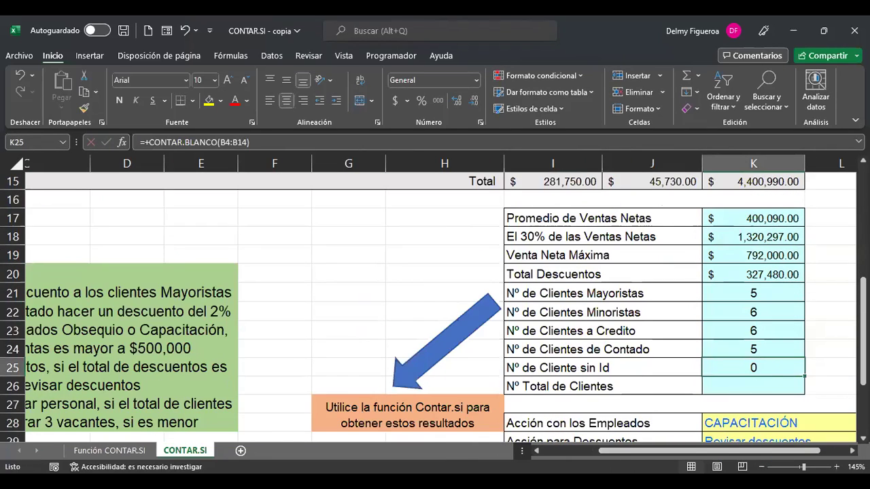
key("F2")
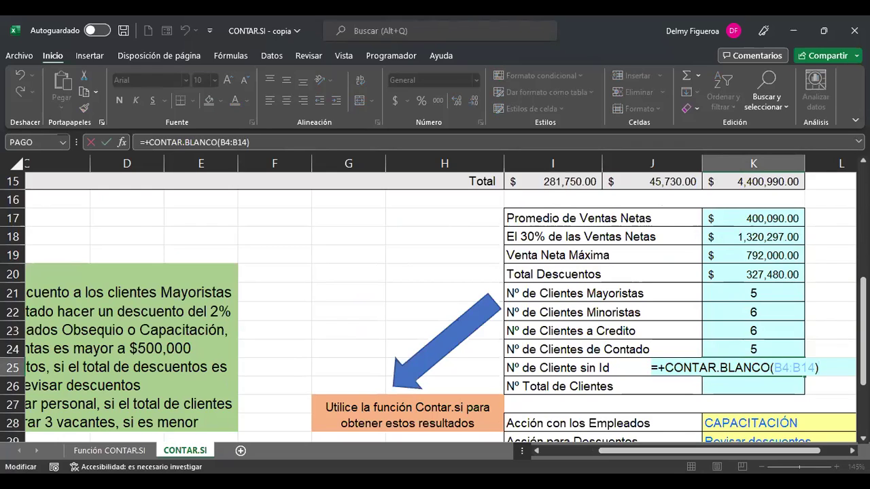
key("Return")
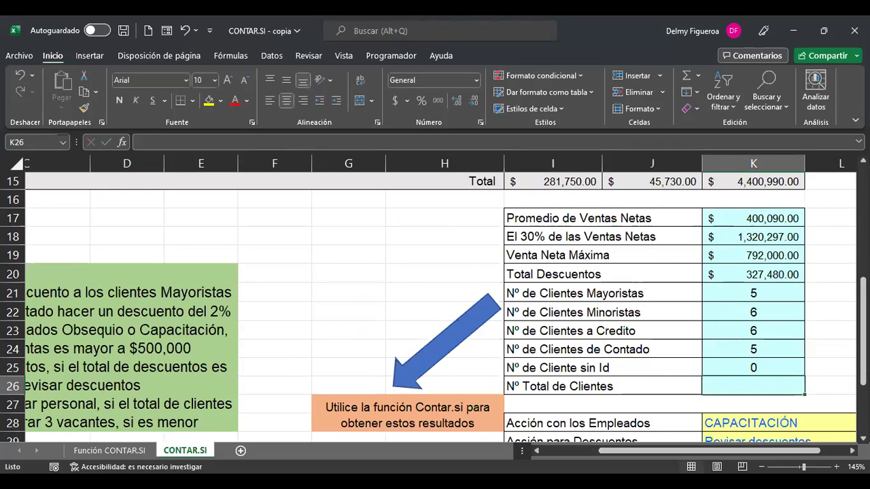
Clear the Ids of Novias y Novias and Seres in B13:B14 and check the K25 count.
scroll(151, 252, "left", 3)
scroll(151, 252, "up", 2)
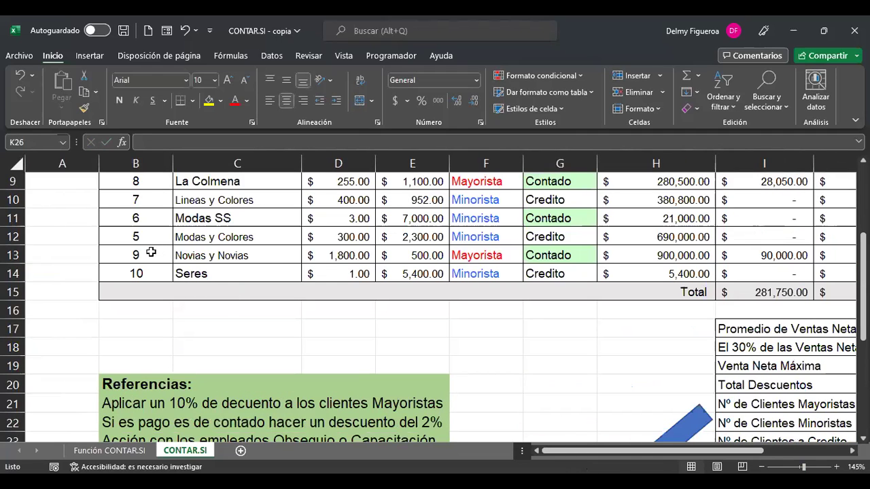
left_click_drag(151, 252, 149, 272)
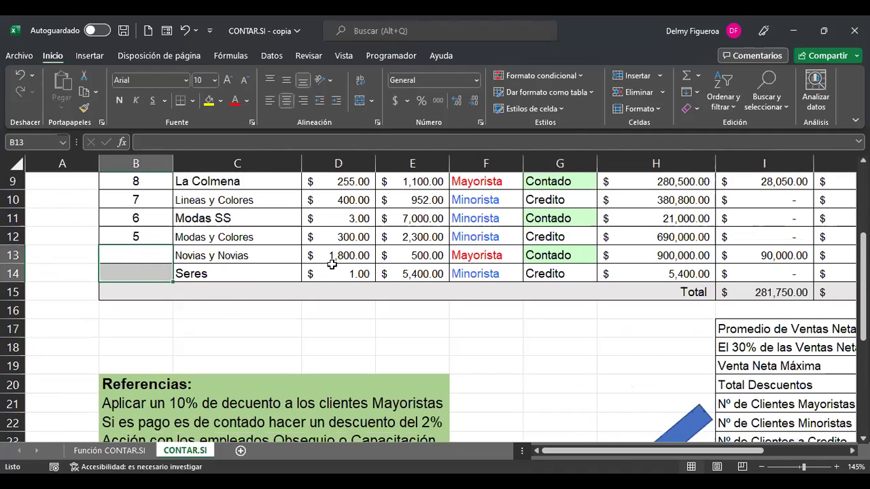
left_click(829, 455)
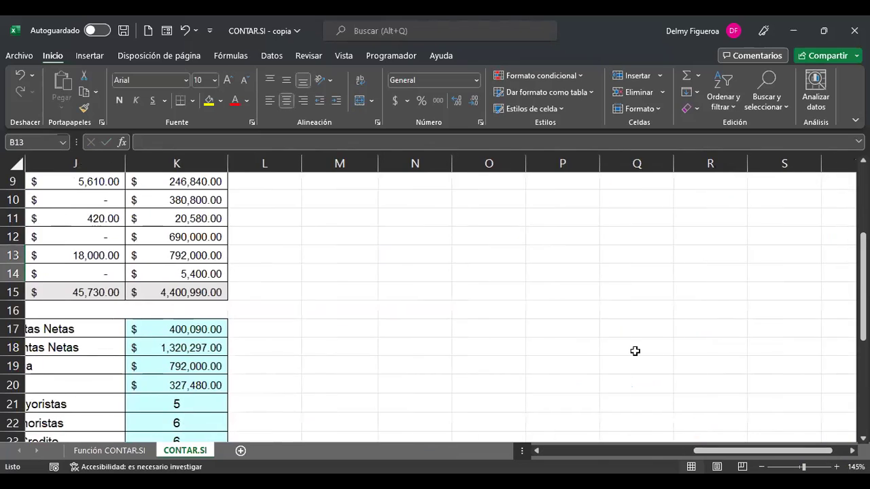
scroll(633, 352, "down", 3)
left_click(205, 314)
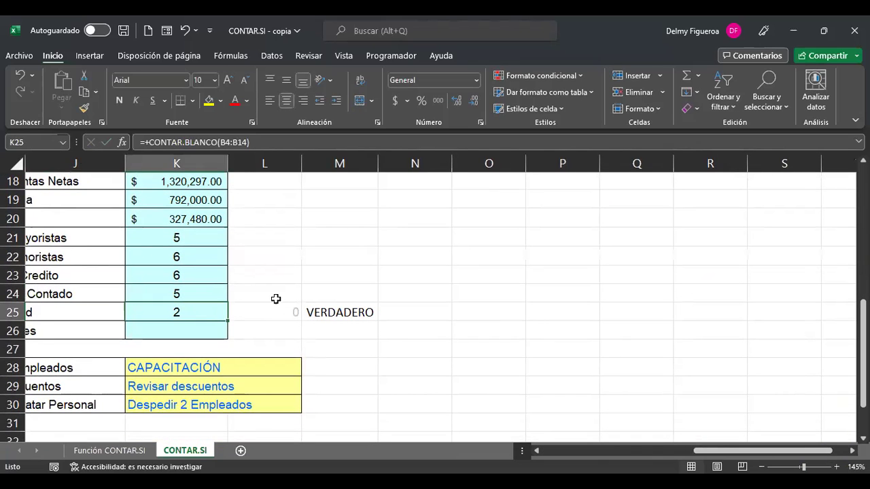
left_click_drag(743, 449, 765, 452)
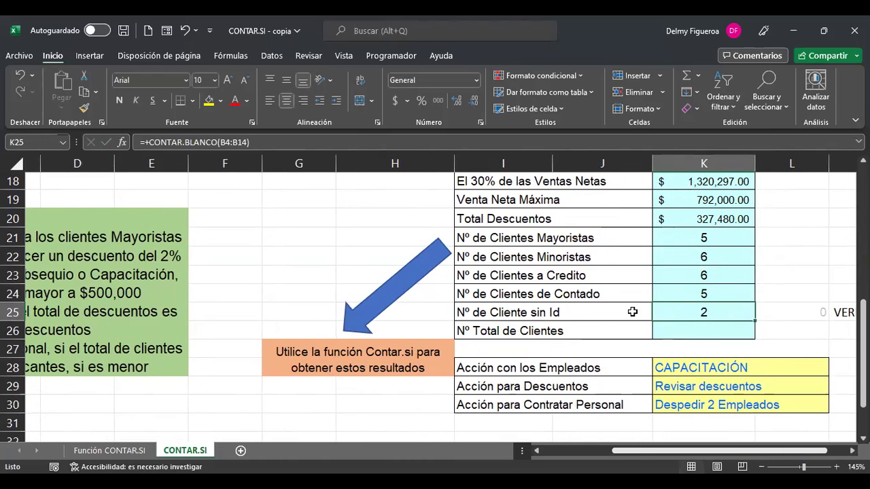
Compare the selection counts of the Id cells B4:B14 and the client names C4:C14 for the client total in K26.
left_click(711, 331)
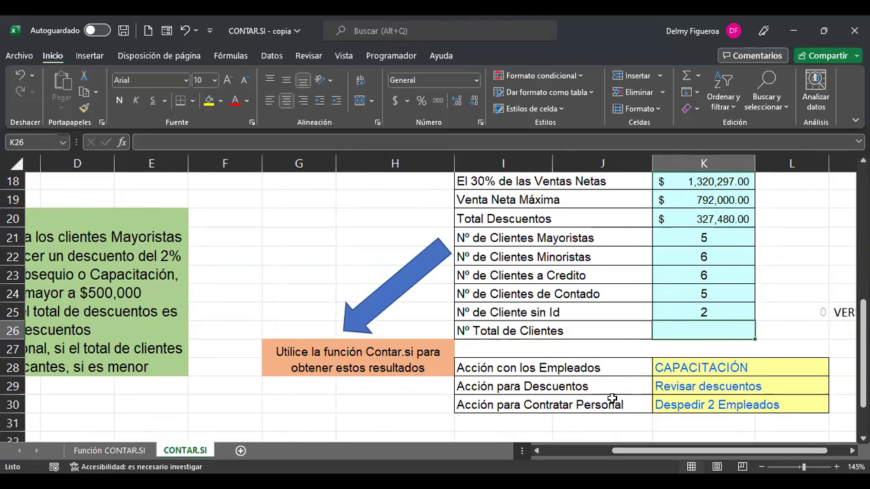
key("ctrl+Home")
left_click_drag(156, 254, 157, 385)
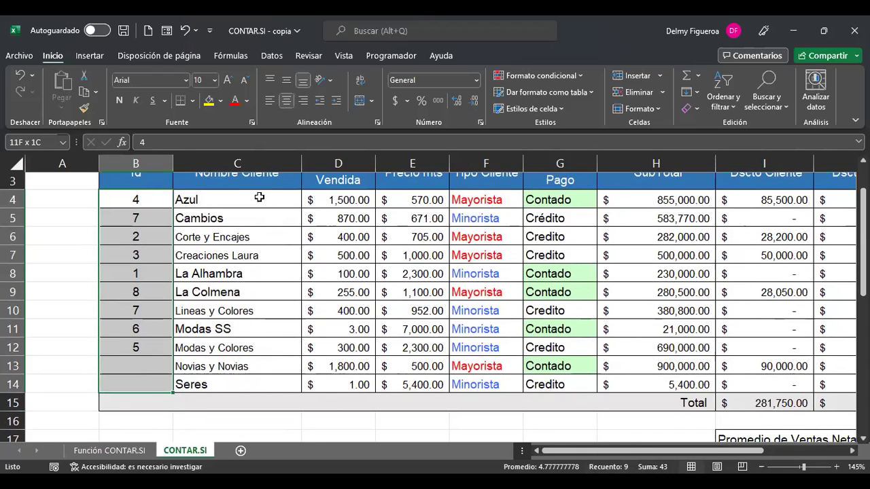
left_click_drag(258, 204, 264, 389)
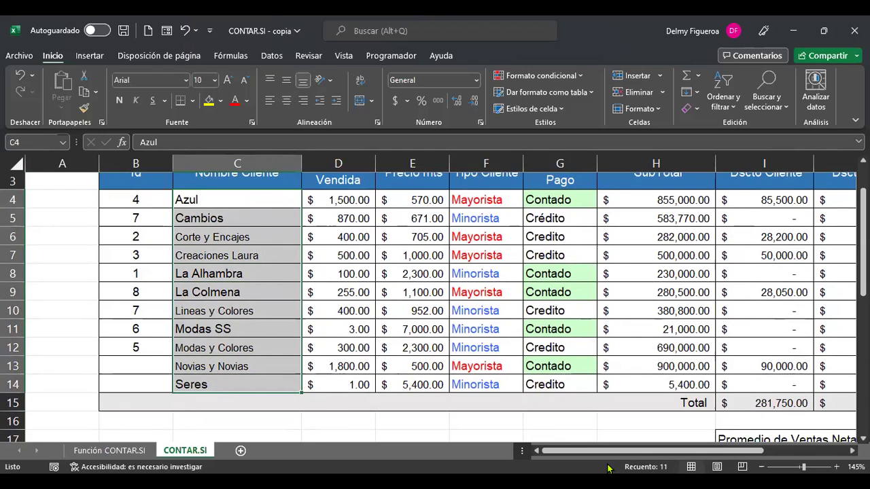
left_click(821, 451)
scroll(578, 341, "down", 4)
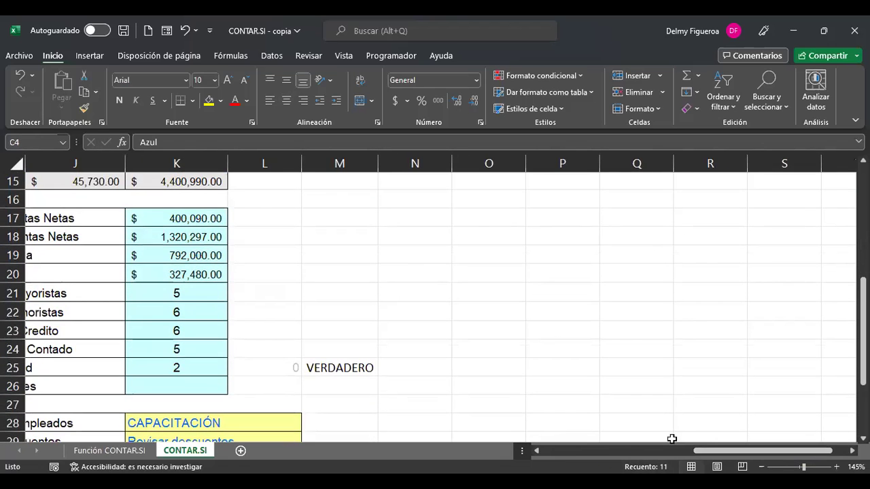
Count the total number of clients in K26 with CONTARA over the client names C4:C14.
left_click_drag(729, 451, 683, 452)
scroll(635, 388, "down", 2)
scroll(637, 378, "down", 1)
scroll(636, 378, "up", 4)
left_click(657, 331)
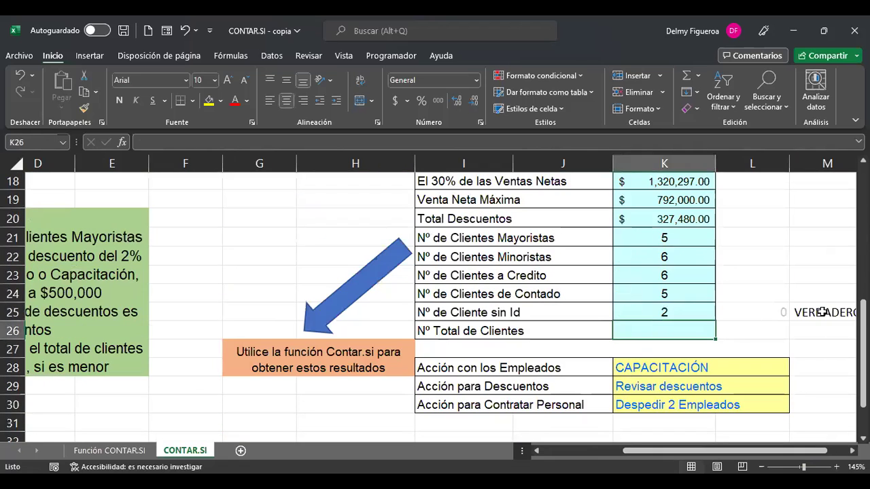
type("+")
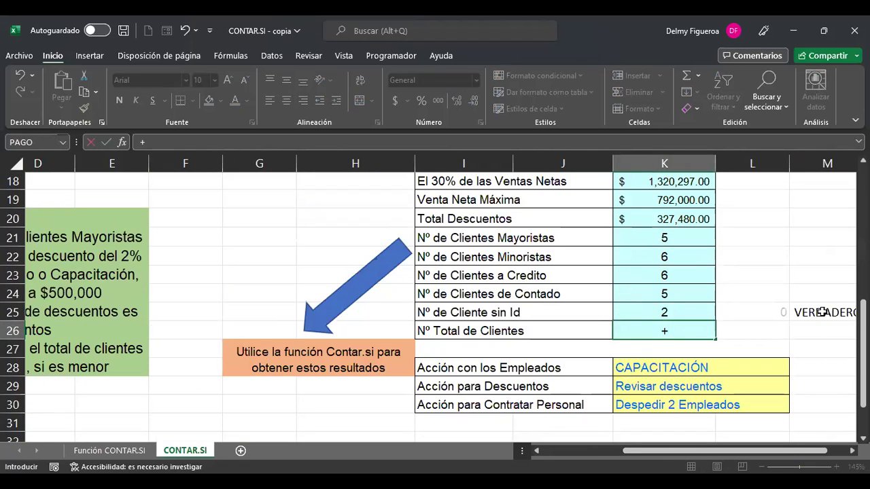
type("con")
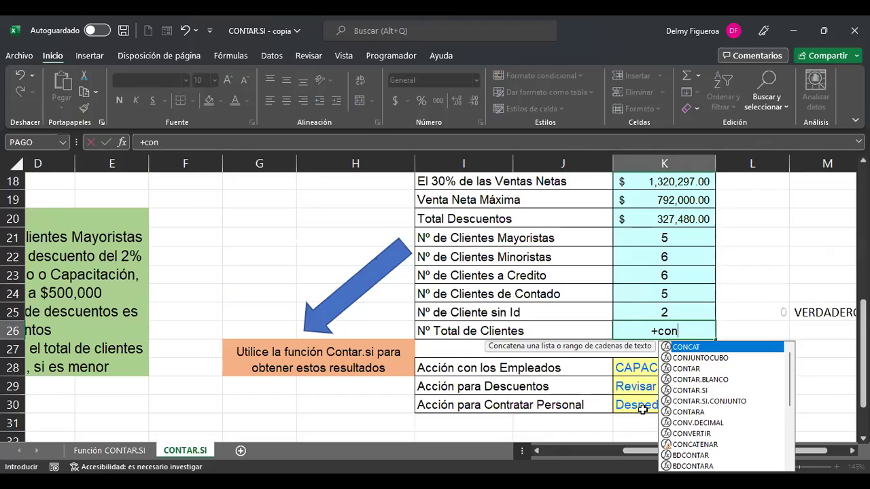
left_click(692, 371)
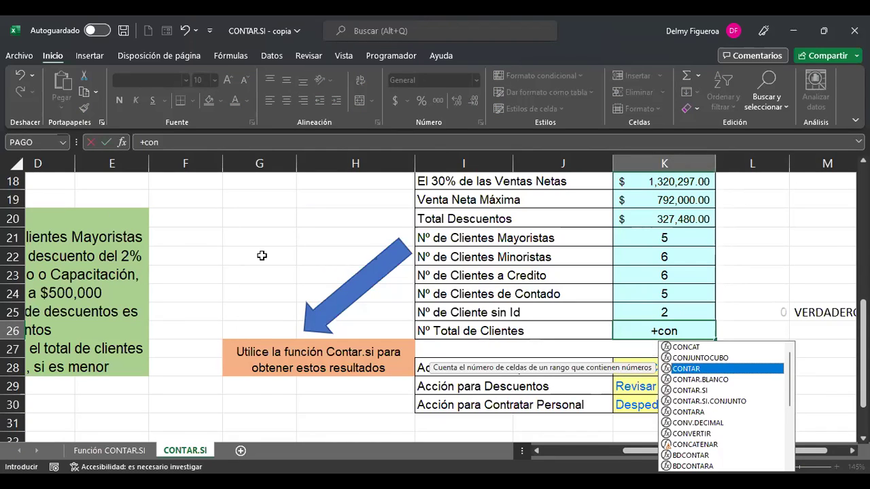
left_click(690, 413)
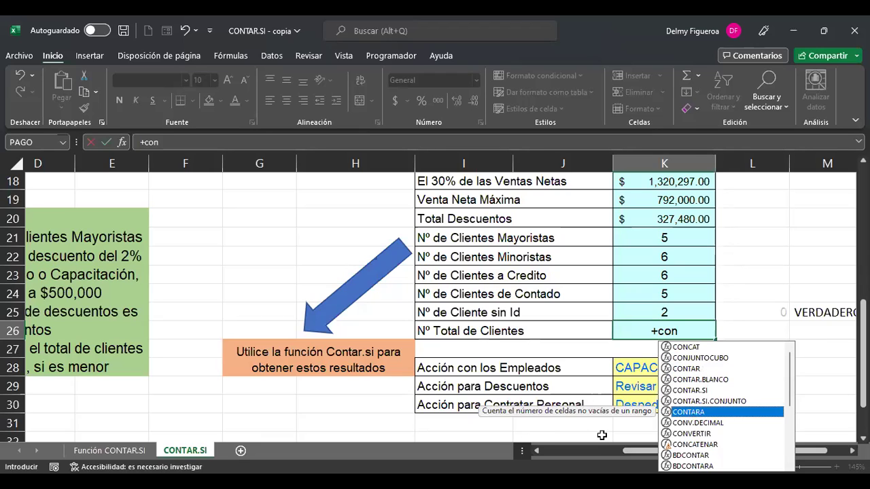
double_click(695, 416)
left_click_drag(661, 450, 580, 452)
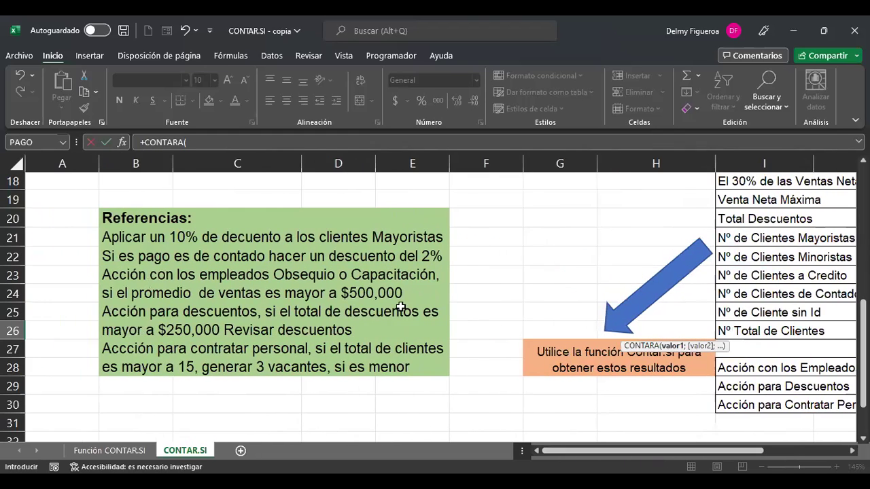
scroll(399, 301, "up", 5)
left_click(248, 200)
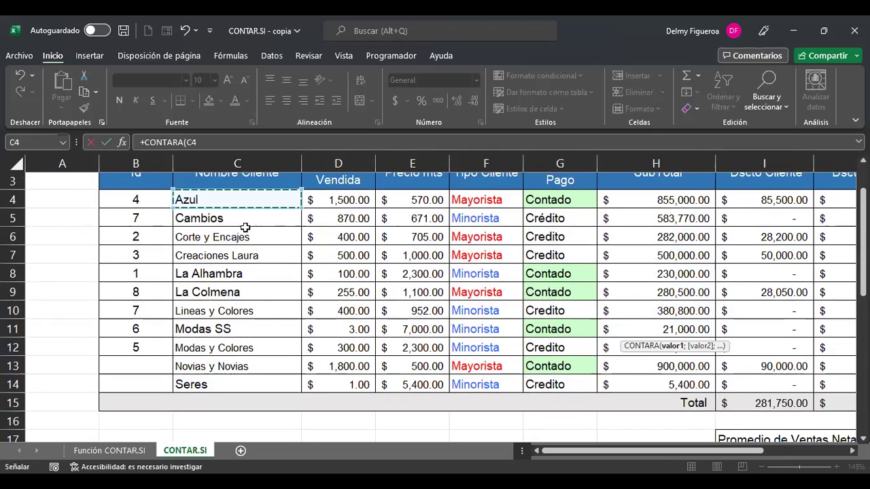
left_click(246, 385, "shift")
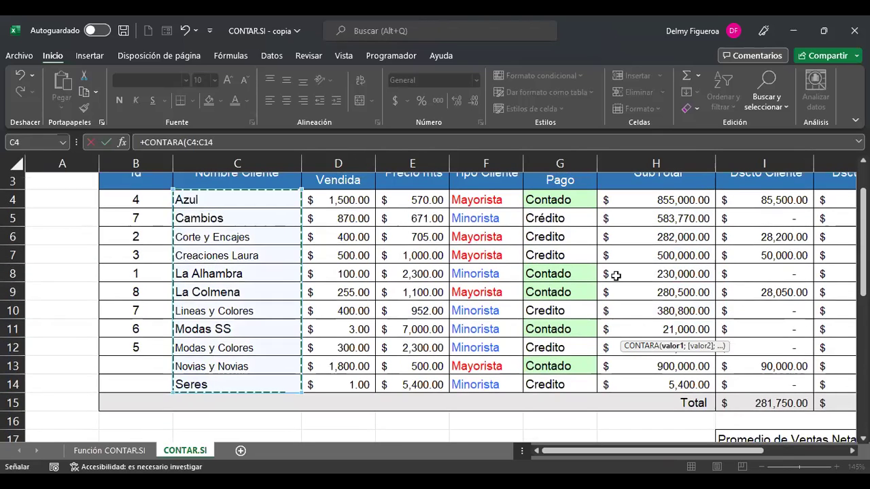
key("Return")
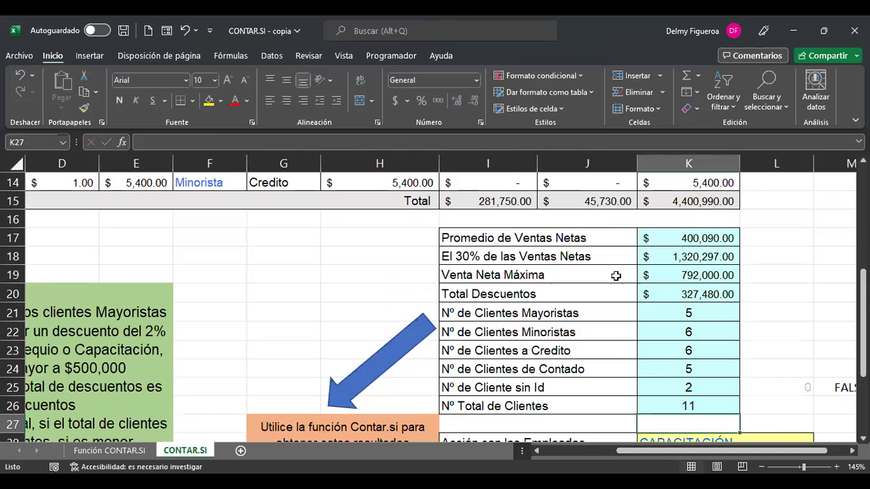
Review the CONTARA formula and its arguments in K26 without altering them.
scroll(727, 399, "down", 1)
left_click(709, 354)
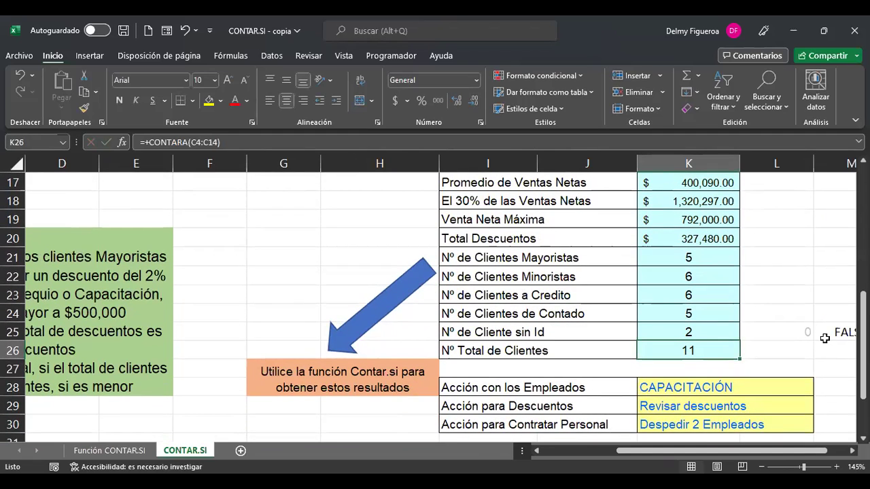
key("F2")
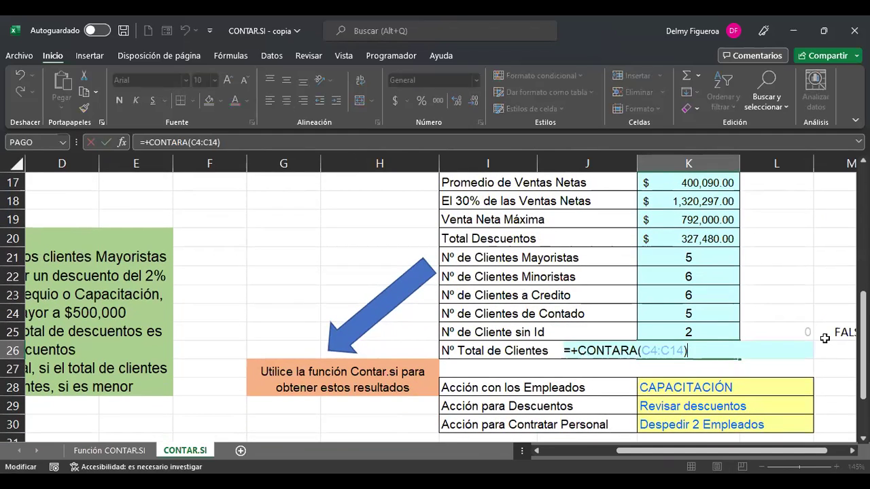
left_click(623, 350)
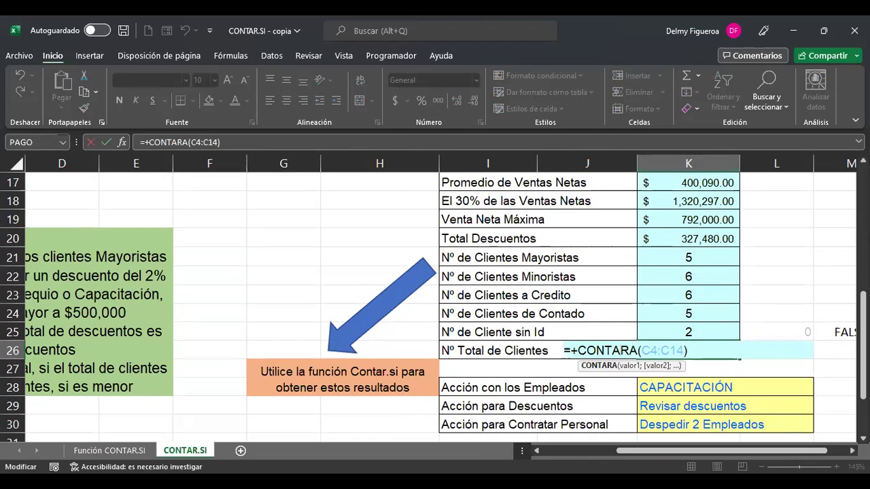
key("Return")
Examine the SI formula for the discount action in K29 and the Total Descuentos formula in K20 it depends on.
scroll(603, 369, "down", 1)
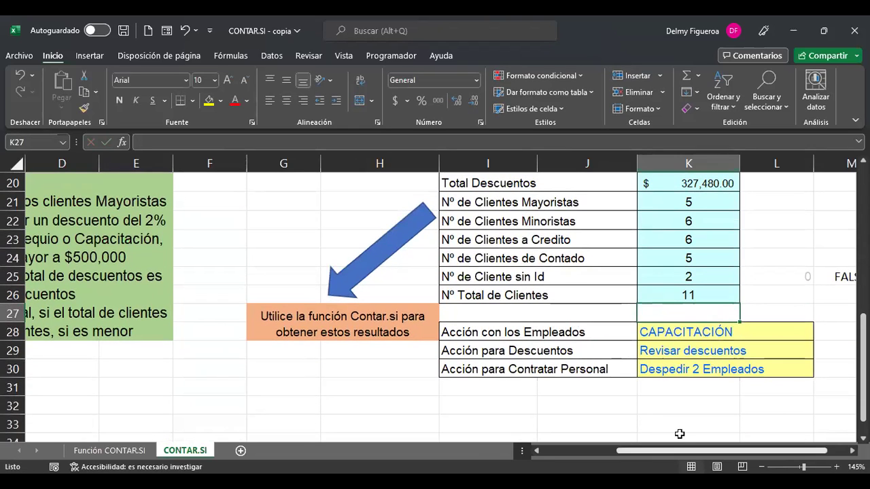
left_click(731, 352)
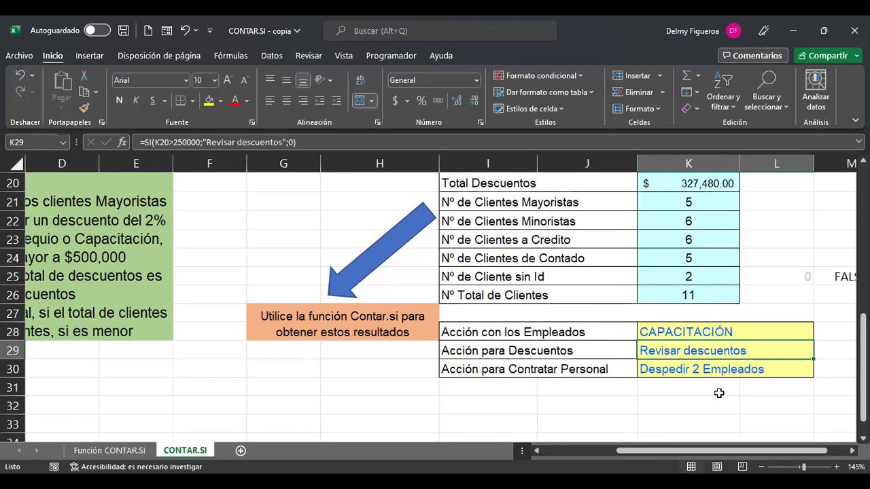
left_click(455, 144)
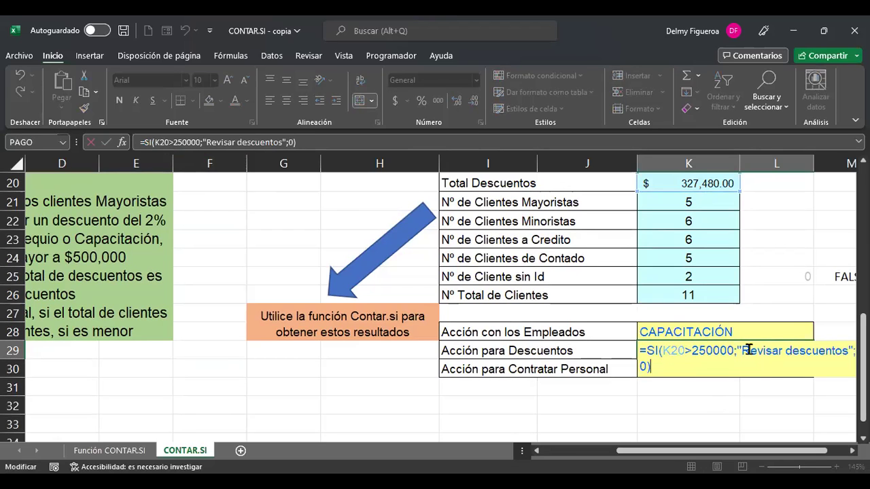
key("Return")
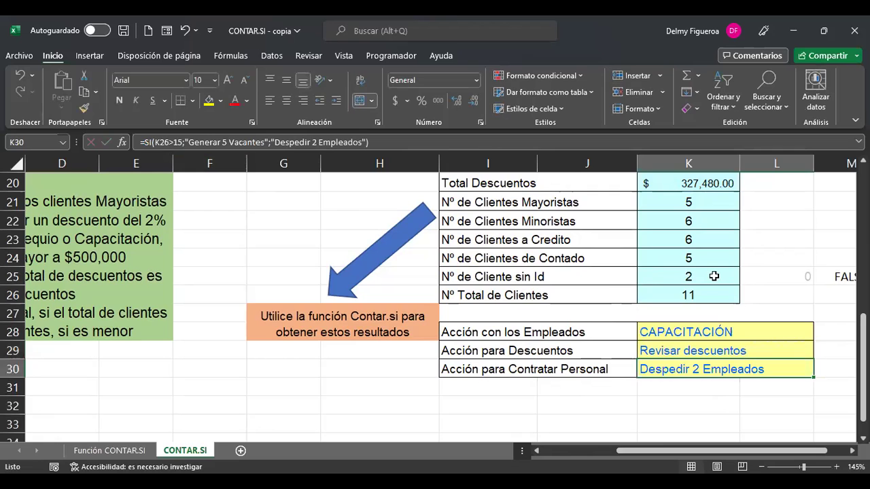
scroll(714, 276, "up", 1)
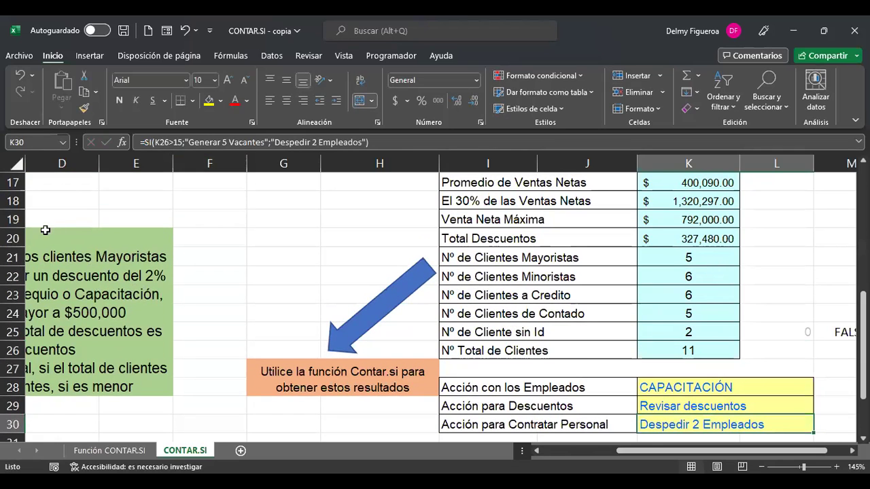
left_click(677, 238)
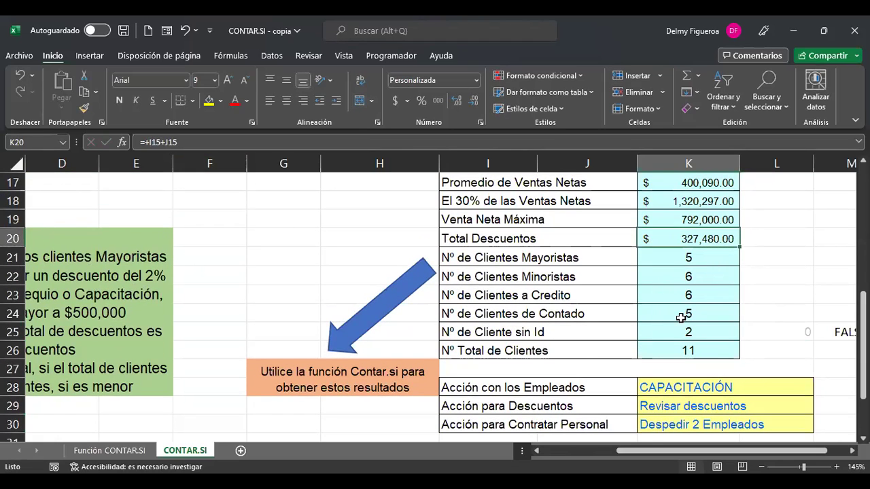
Compare the discount rule in the Referencias box with the condition, true value and false value of the K29 formula.
scroll(681, 318, "down", 1)
left_click_drag(692, 453, 617, 453)
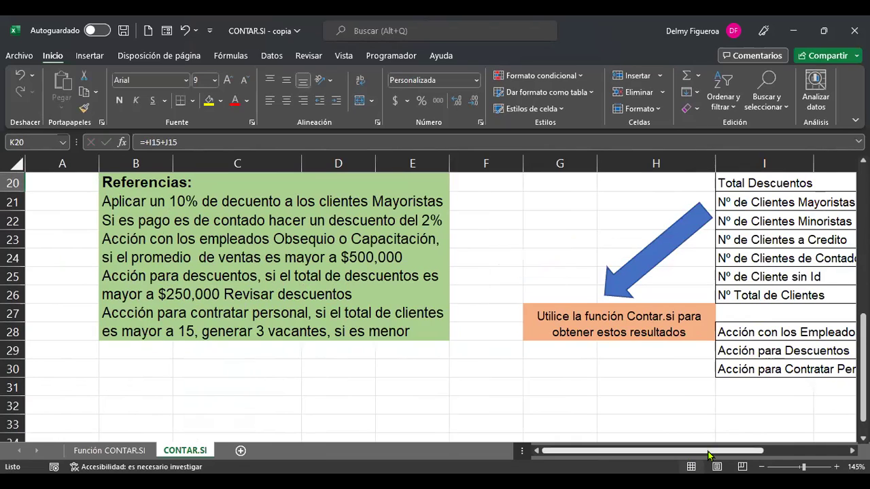
left_click_drag(709, 455, 784, 455)
left_click(671, 345)
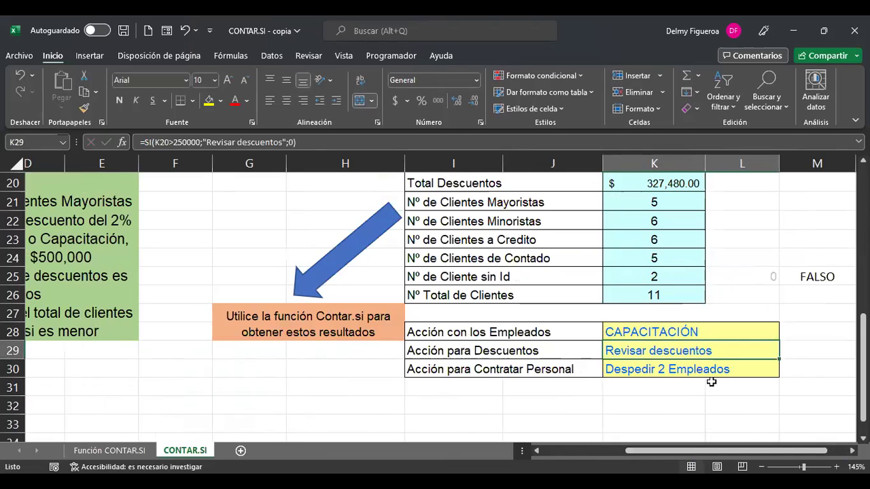
key("F2")
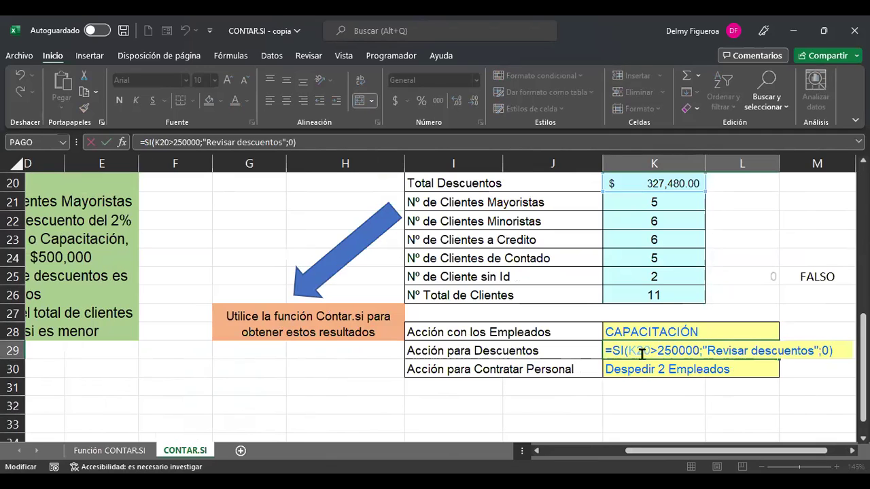
left_click(678, 351)
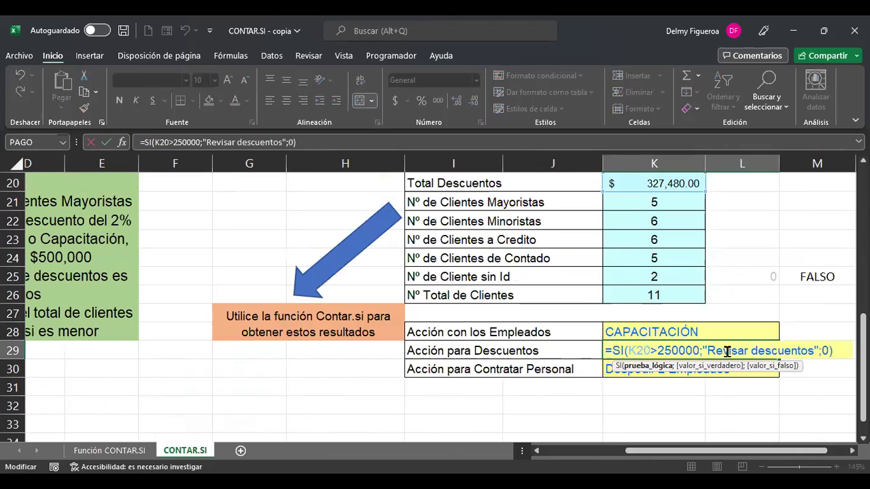
left_click(784, 351)
left_click(823, 350)
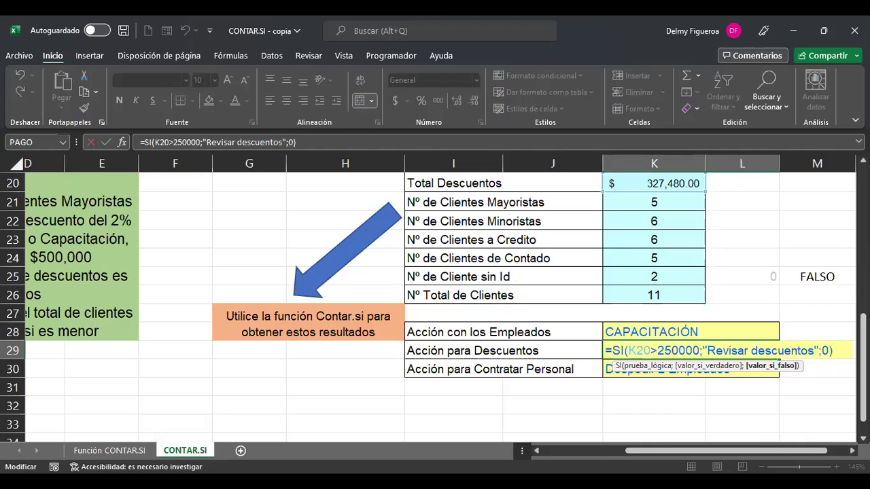
Check the employee action formula in K28 against its Referencias rule and the average net sales in K17.
left_click(651, 331)
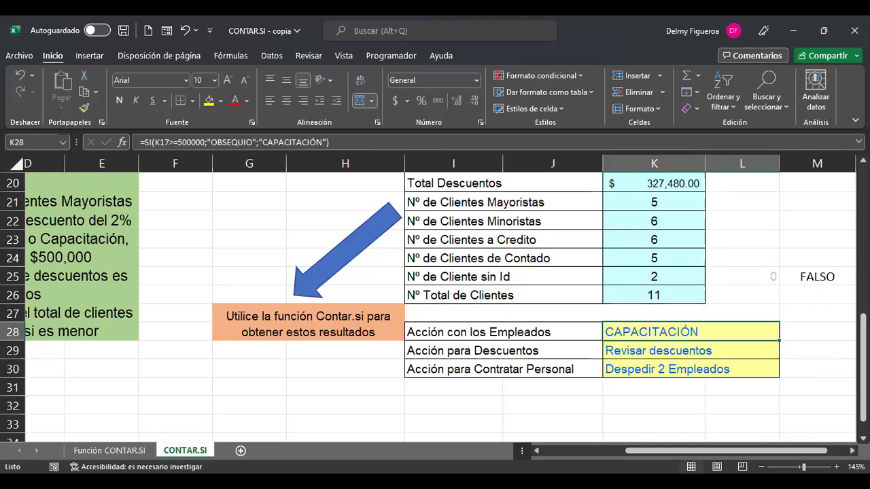
left_click_drag(681, 456, 599, 452)
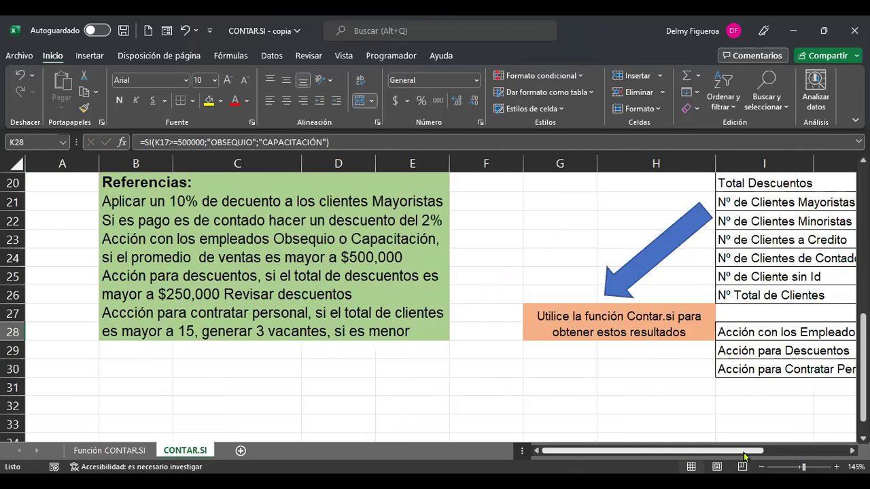
left_click_drag(741, 454, 817, 454)
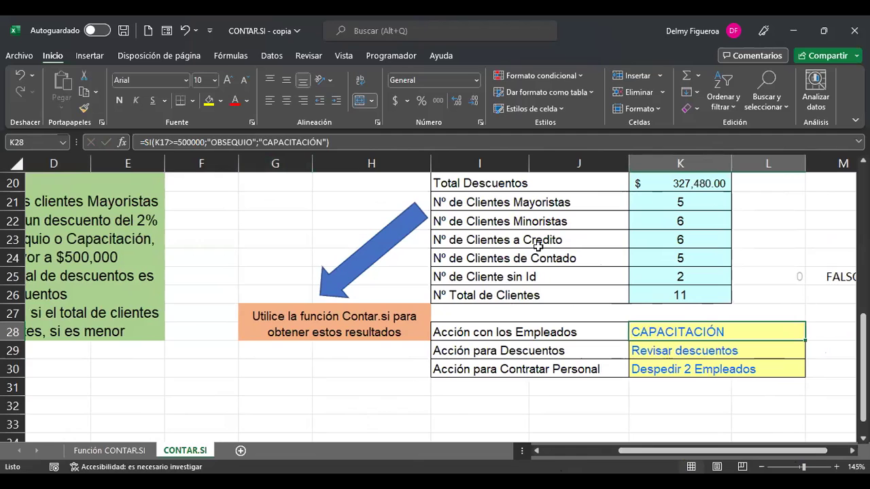
key("F2")
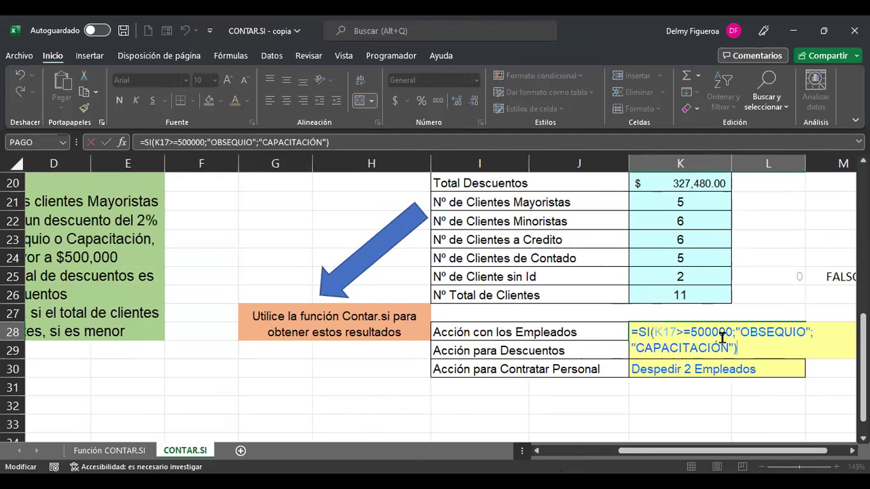
scroll(720, 284, "up", 1)
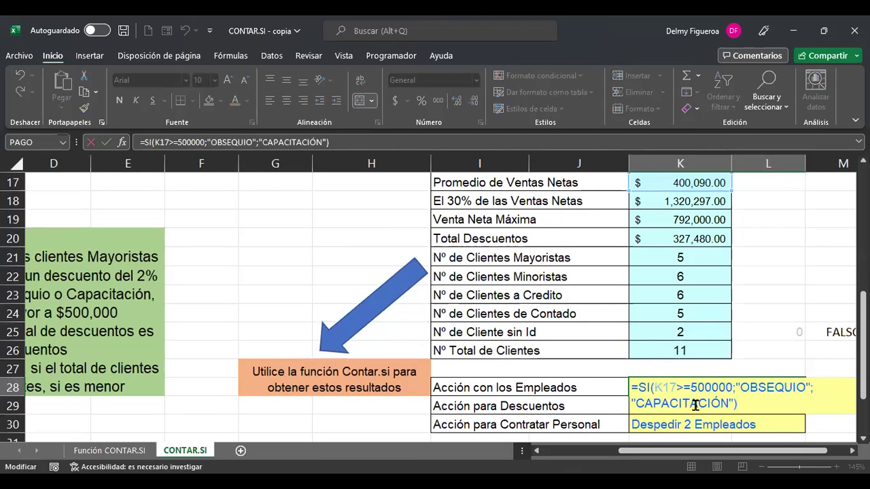
key("Return")
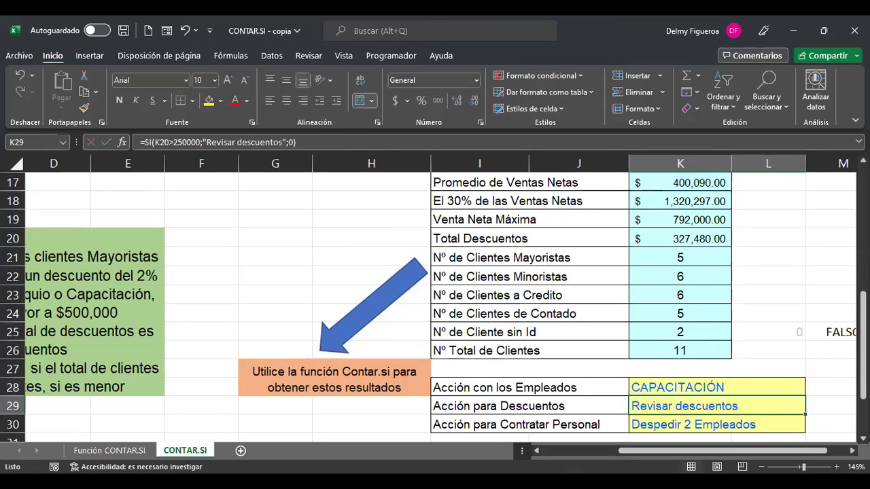
Compare the hiring action formula in K30 with its Referencias rule and the total number of clients in K26, without altering it.
left_click(673, 426)
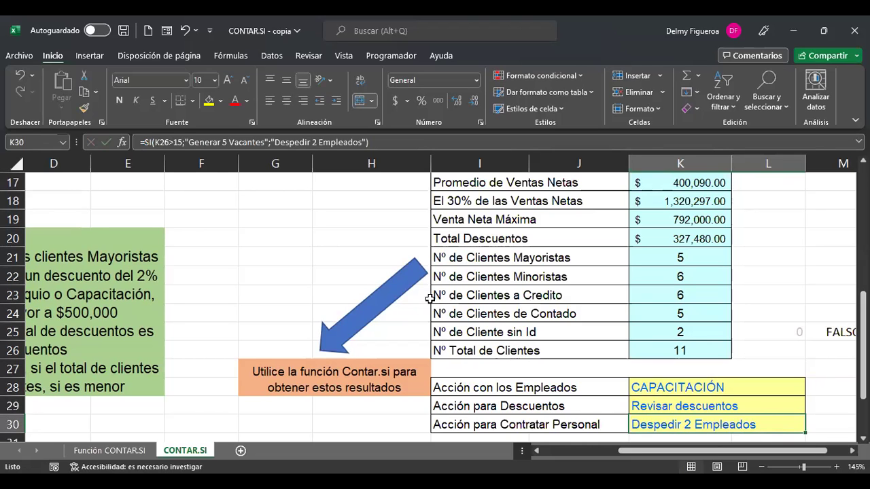
scroll(298, 332, "up", 3)
scroll(298, 332, "up", 3)
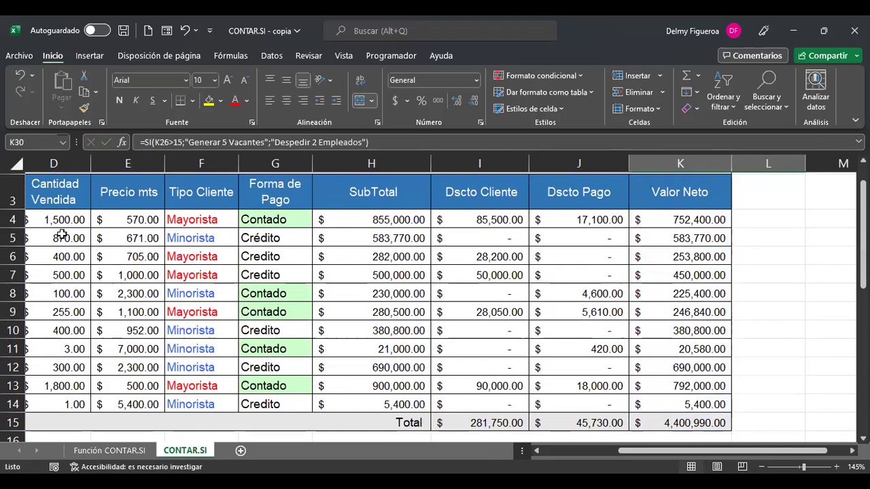
scroll(207, 321, "down", 2)
scroll(207, 320, "down", 4)
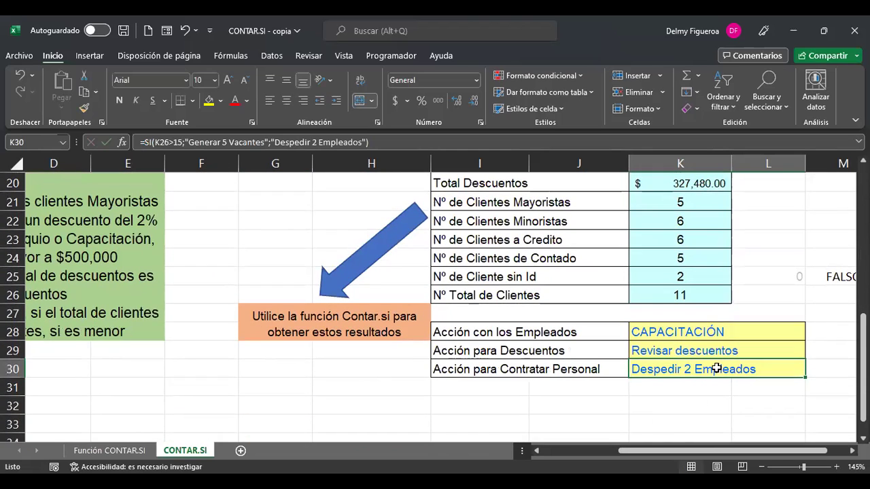
left_click_drag(639, 451, 564, 451)
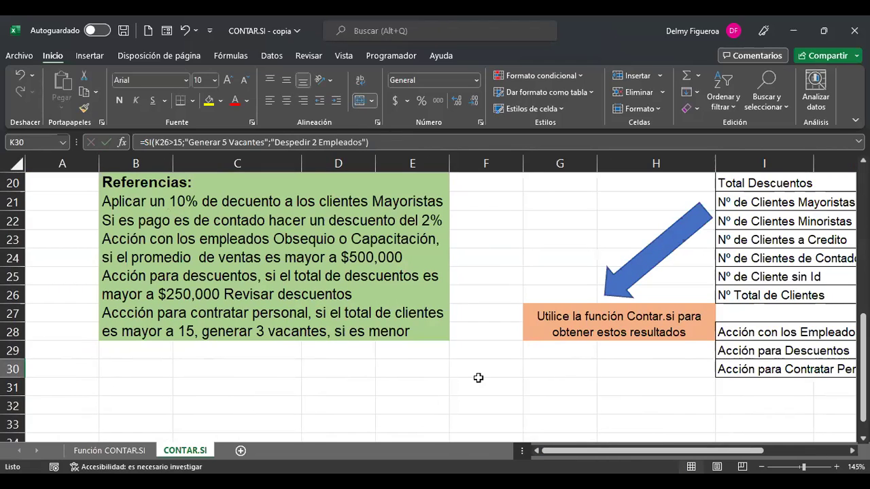
left_click_drag(718, 451, 752, 451)
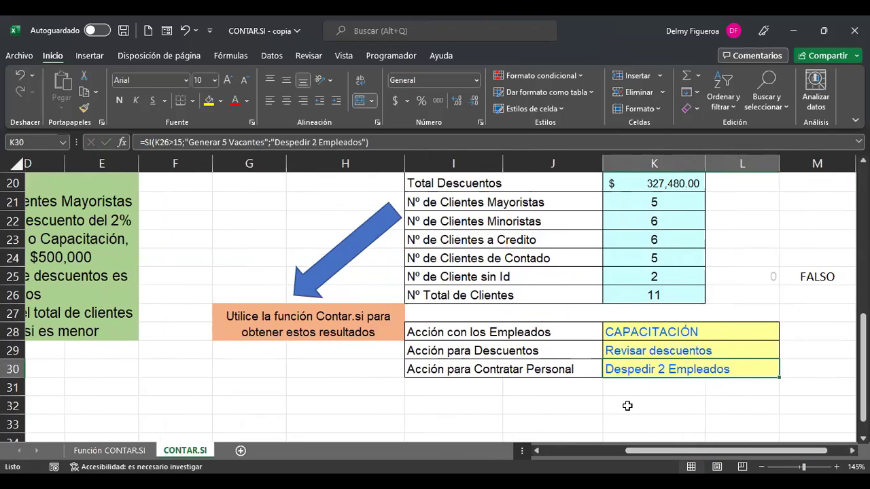
left_click_drag(721, 454, 626, 462)
double_click(756, 363)
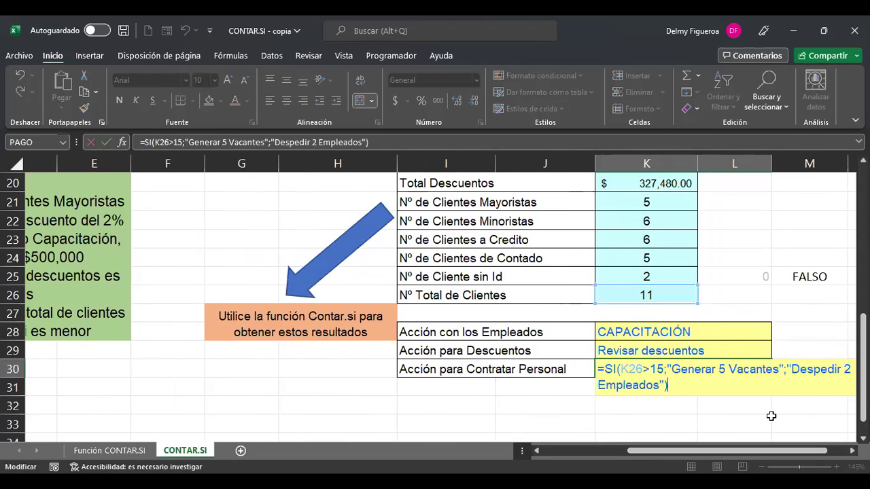
key("Return")
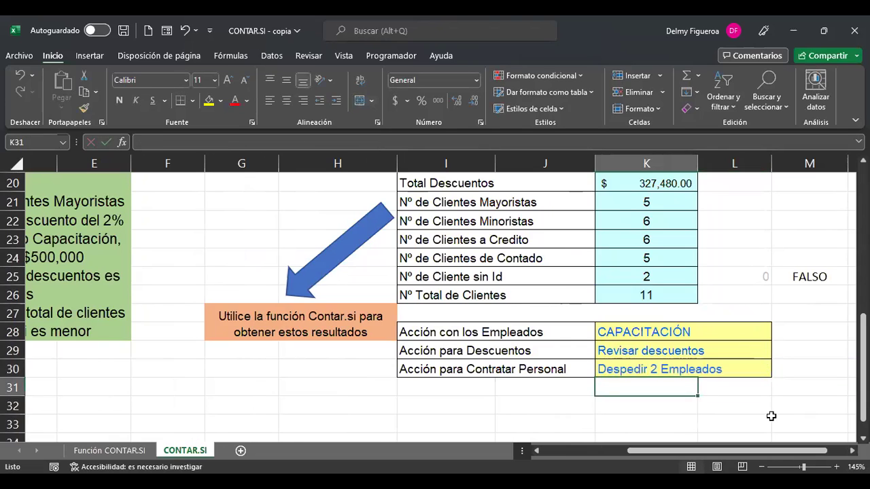
key("Up")
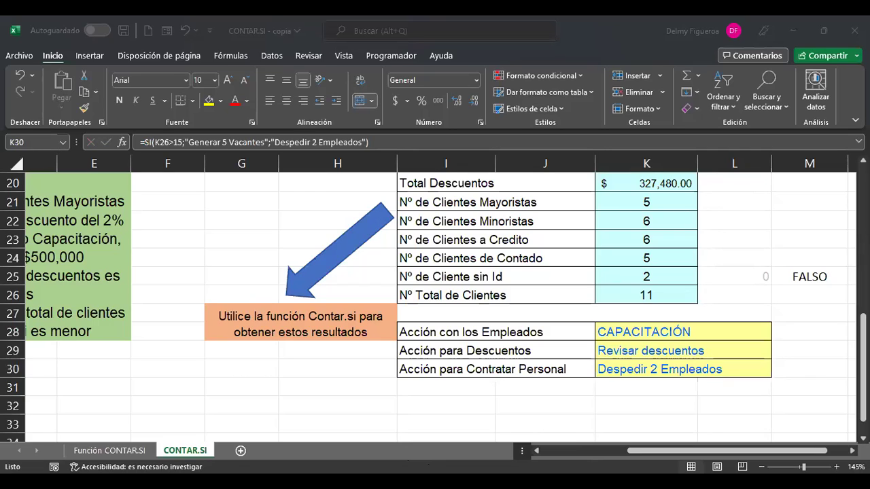
Copy the complete January visits sheet from the other workbook and paste it into a new worksheet after CONTAR.SI.
key("ctrl+c")
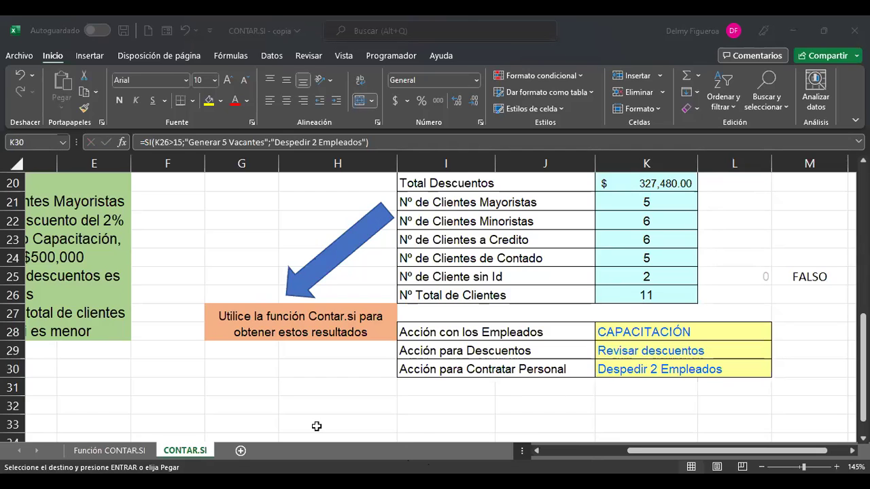
key("shift+F11")
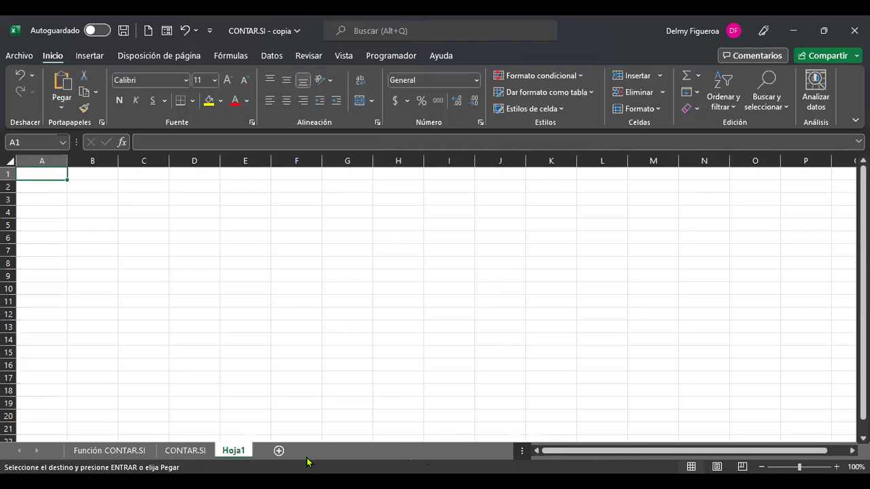
left_click(7, 159)
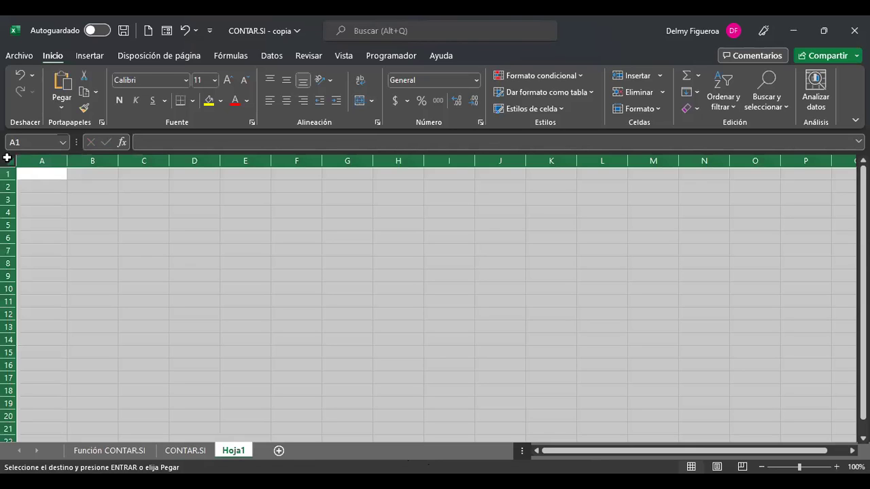
key("ctrl+v")
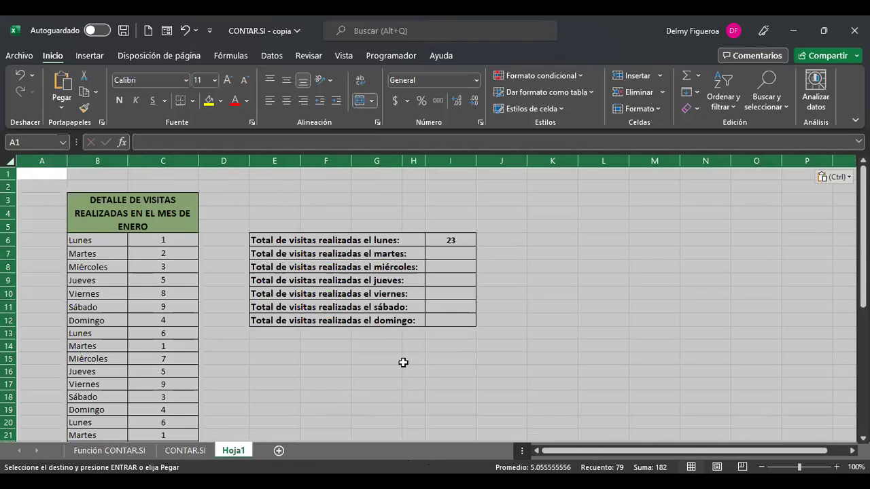
left_click(401, 366)
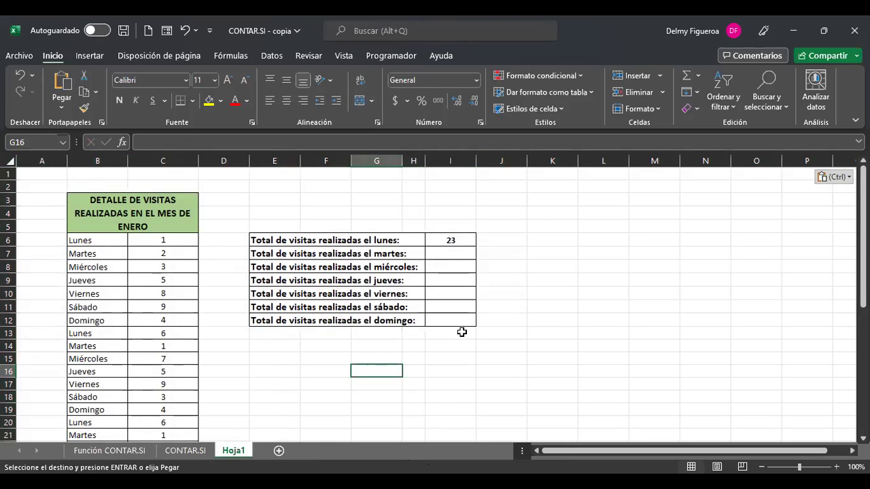
Examine the SUMAR.SI formula for the Monday visits in I6 and the weekday and visit ranges it refers to.
left_click(452, 239)
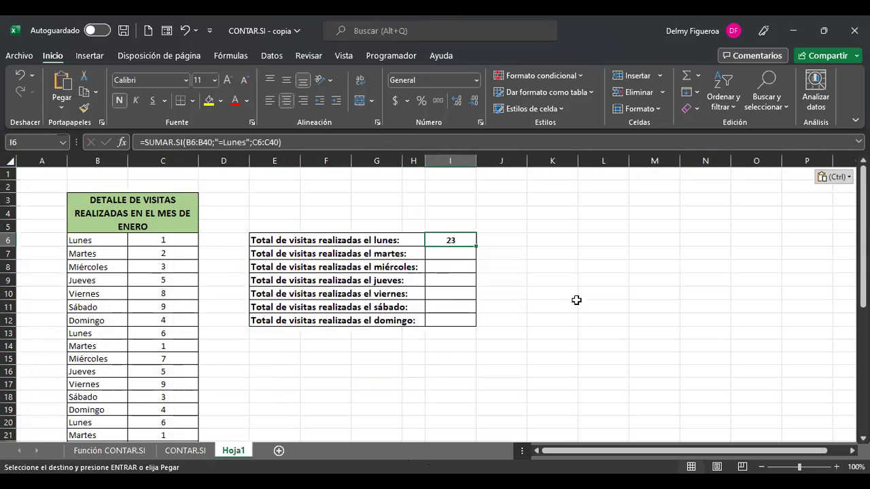
scroll(553, 306, "up", 1)
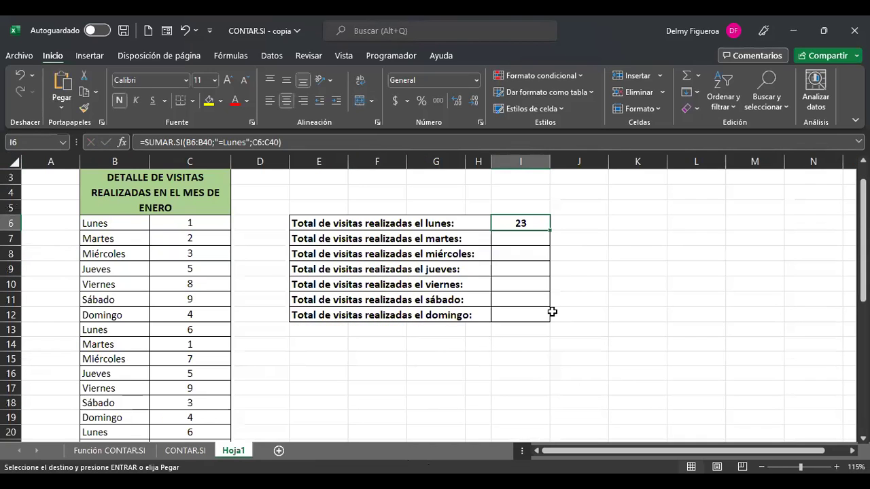
key("ctrl+Home")
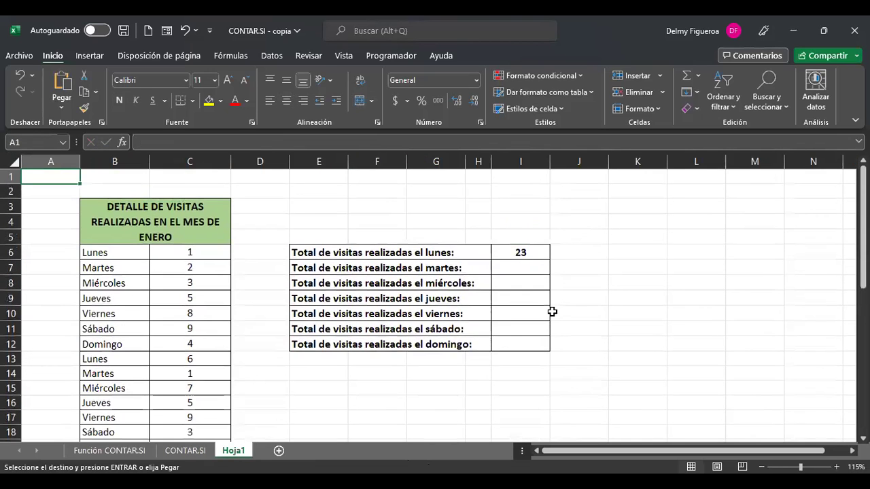
left_click(535, 252)
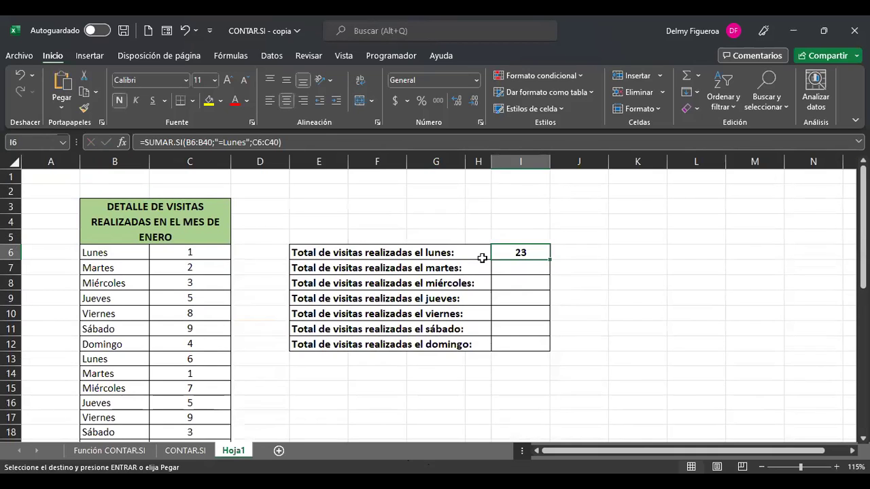
key("F2")
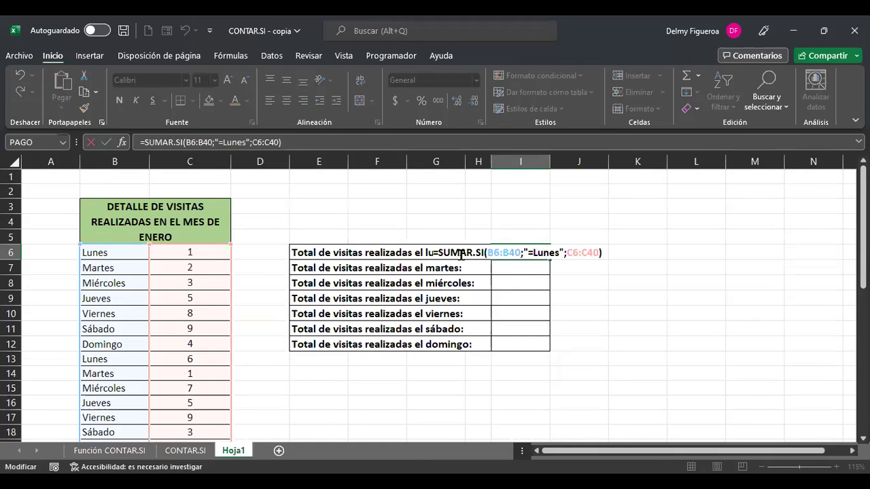
left_click(461, 255)
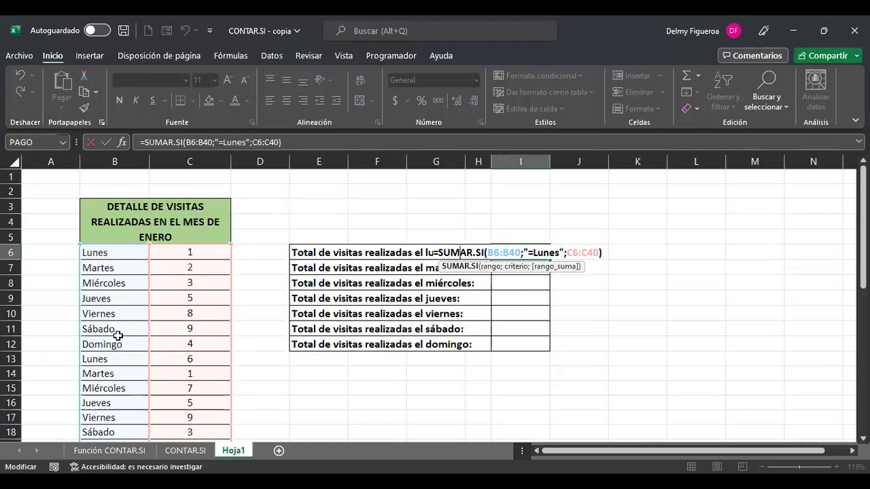
scroll(118, 335, "down", 10)
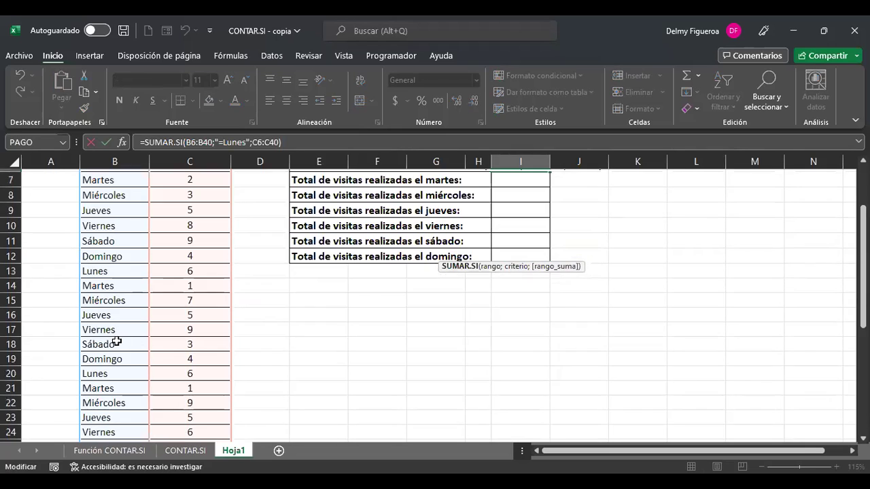
scroll(117, 341, "up", 10)
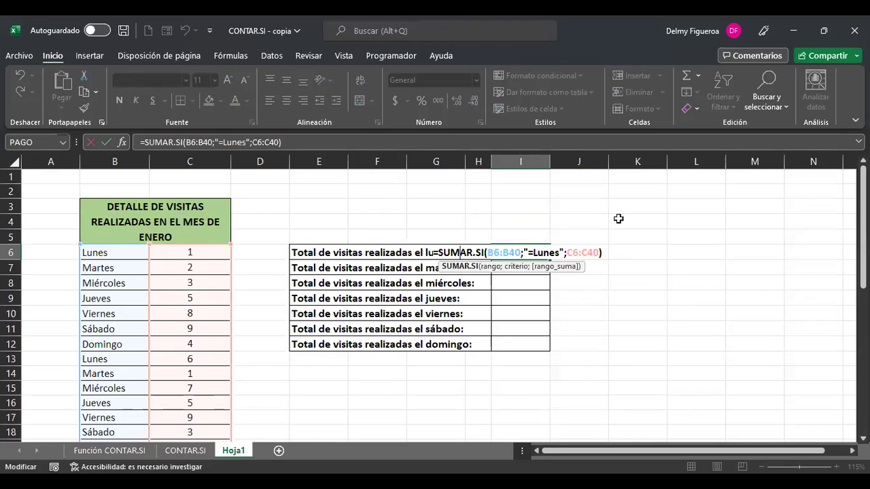
key("Return")
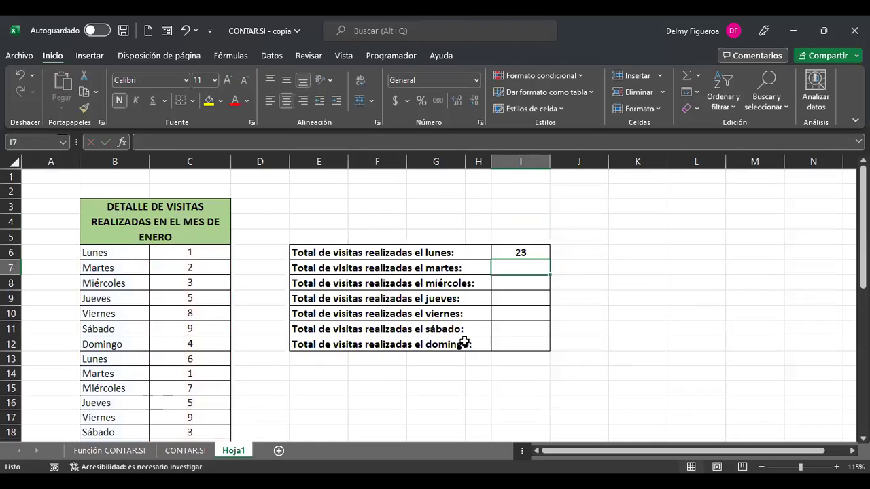
Start a SUMAR.SI formula in I7 for the Tuesday visits, with the weekday cells B6:B40 as its range.
left_click(564, 252)
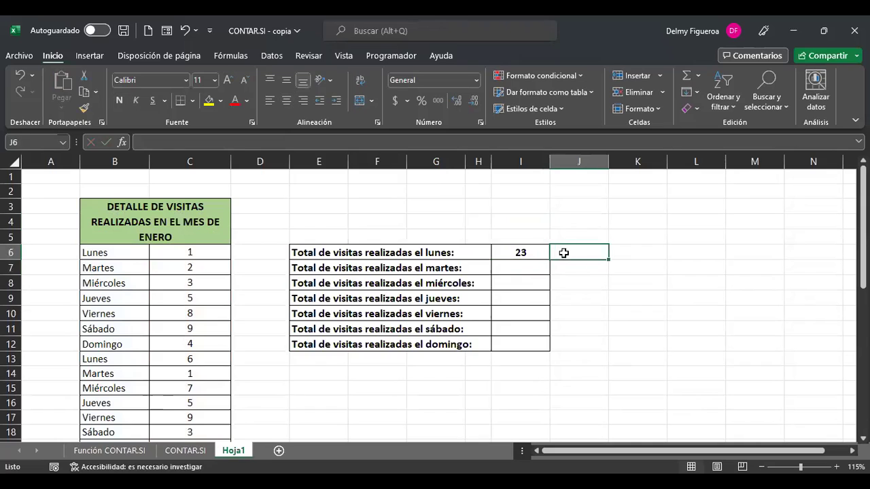
left_click(521, 269)
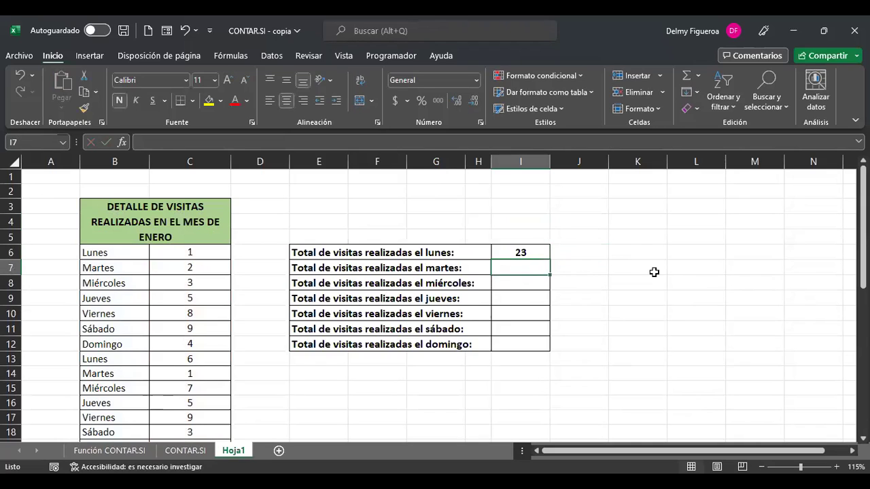
type("+")
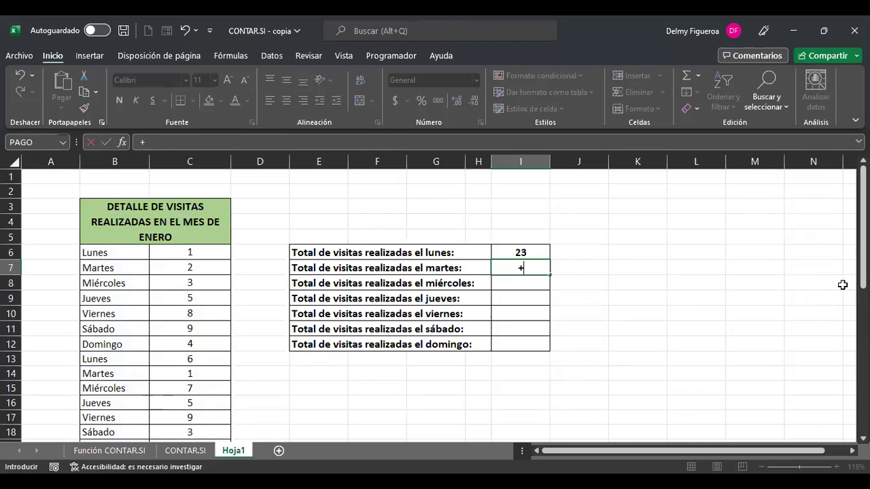
type("sumar")
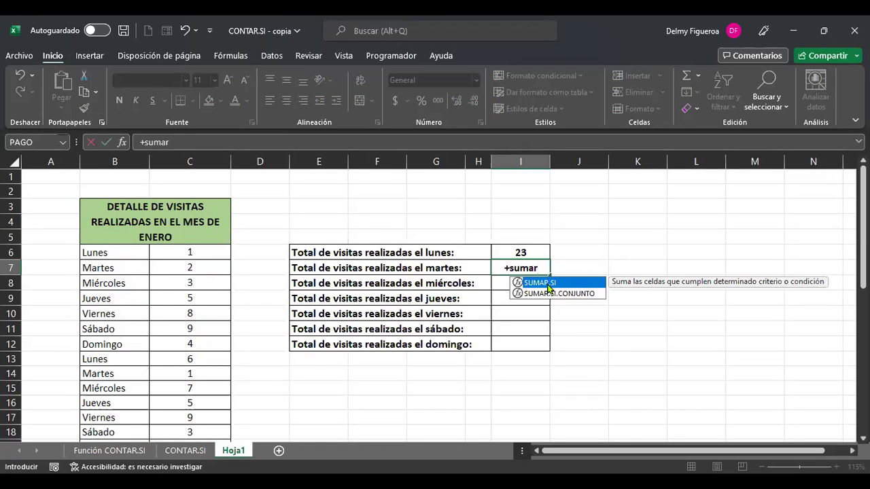
double_click(547, 284)
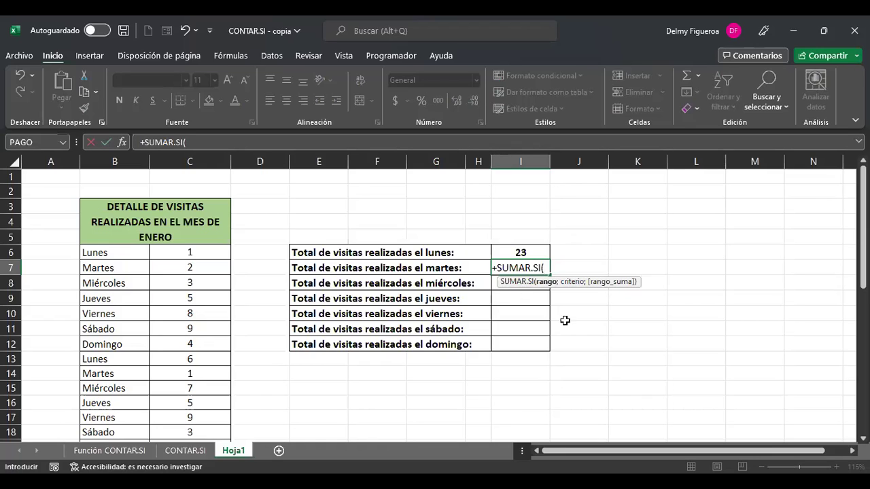
left_click(115, 252)
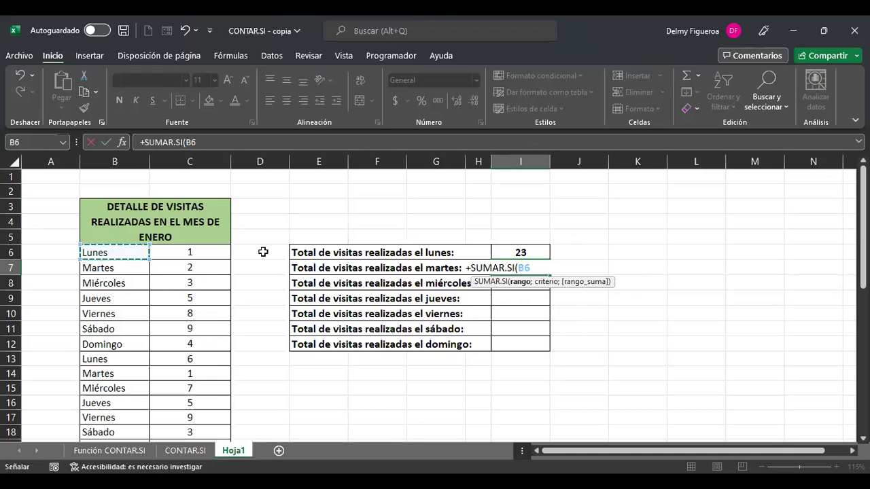
key("ctrl+shift+Down")
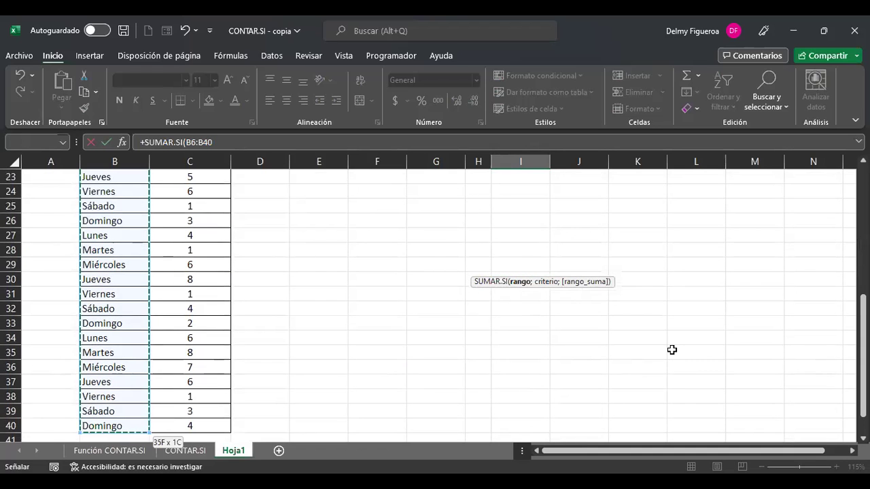
scroll(671, 351, "up", 7)
type(";")
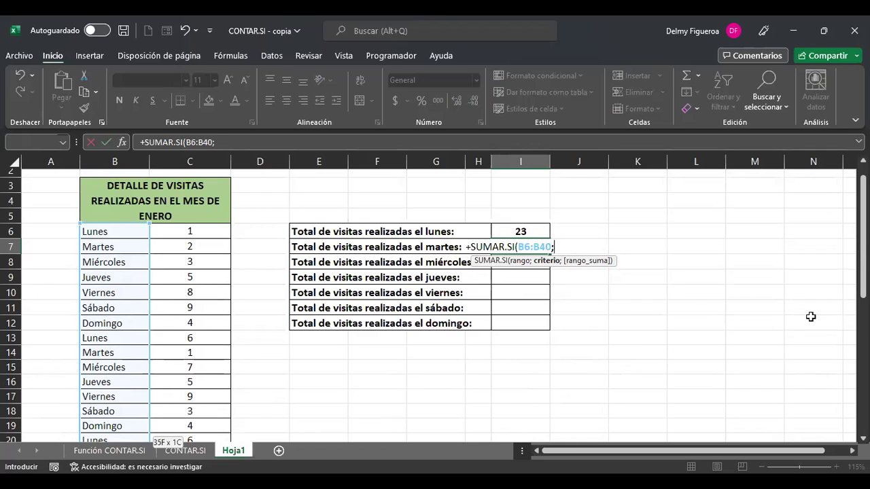
Complete the Tuesday visits formula in I7 with the criterion "=Martes" and the sum range C6:C40.
type("\"=Martes")
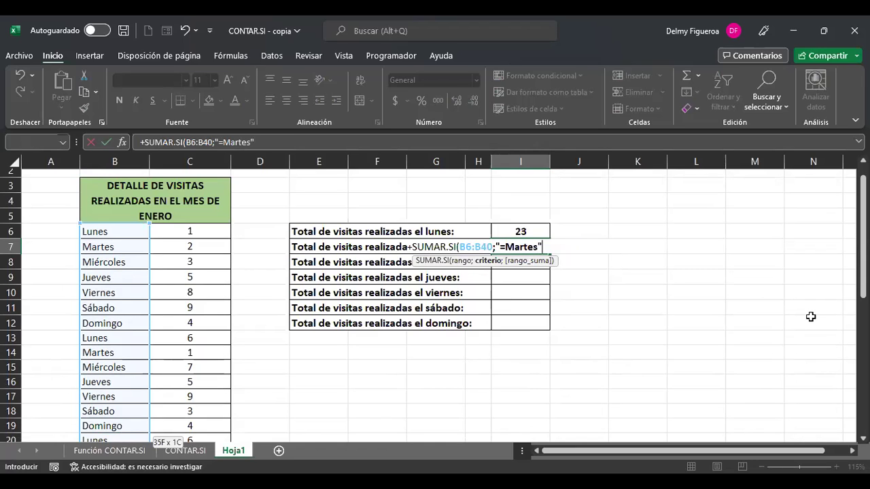
type("\";")
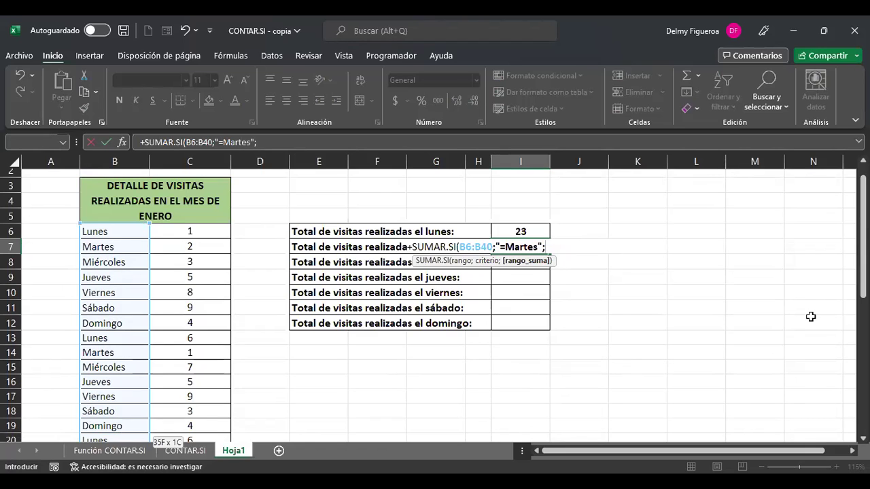
left_click(196, 231)
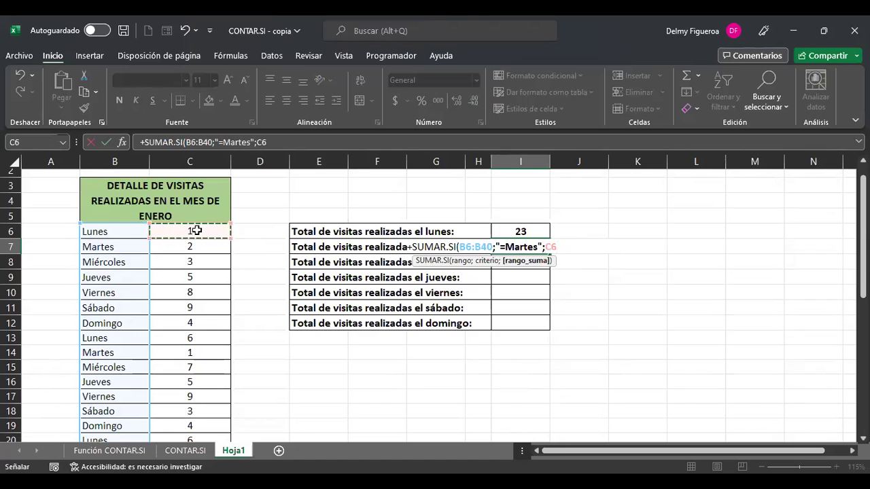
left_click_drag(196, 231, 231, 438)
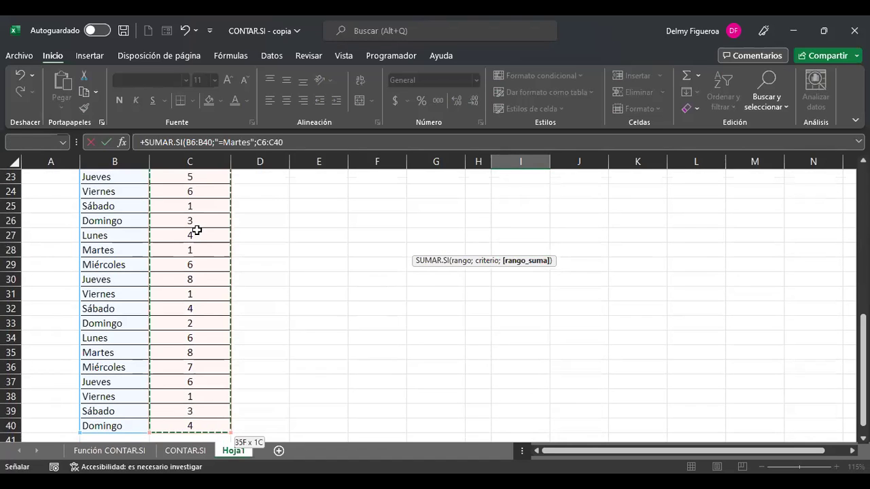
scroll(456, 235, "up", 5)
scroll(456, 235, "up", 3)
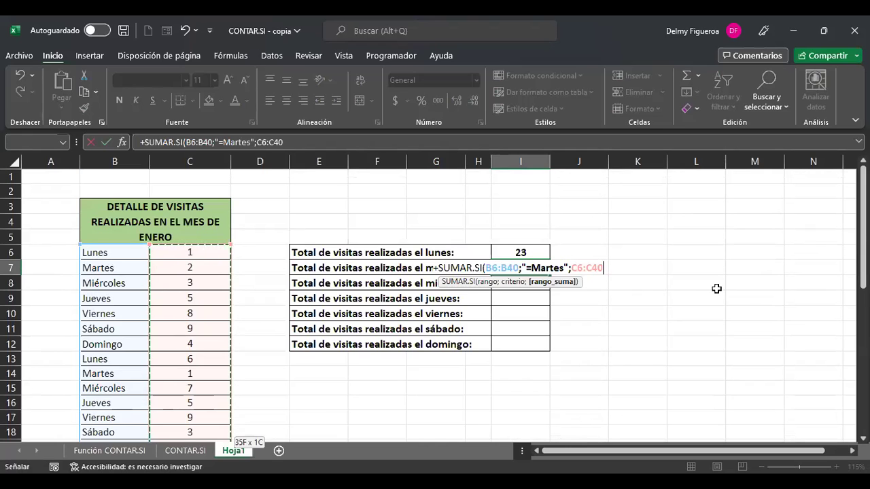
key("Return")
key("Up")
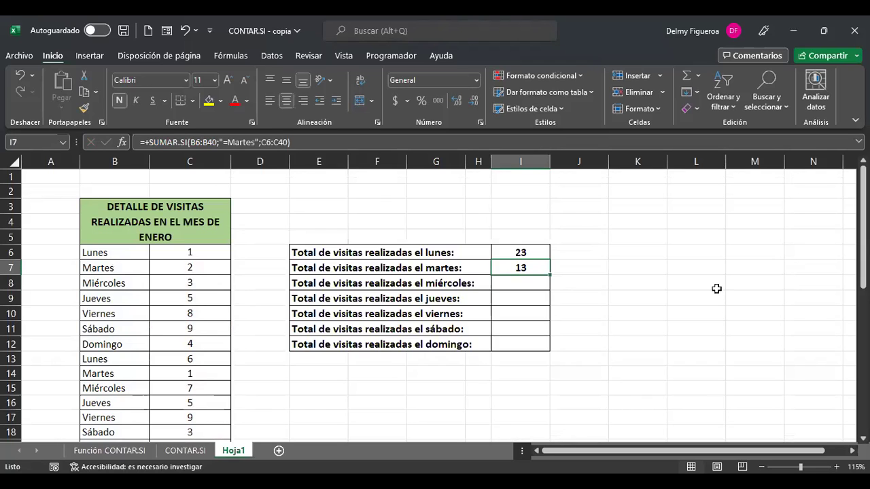
Start a SUMAR.SI formula in I8 for the Wednesday visits, with the weekday cells B6:B40 as its range.
key("Down")
type("+")
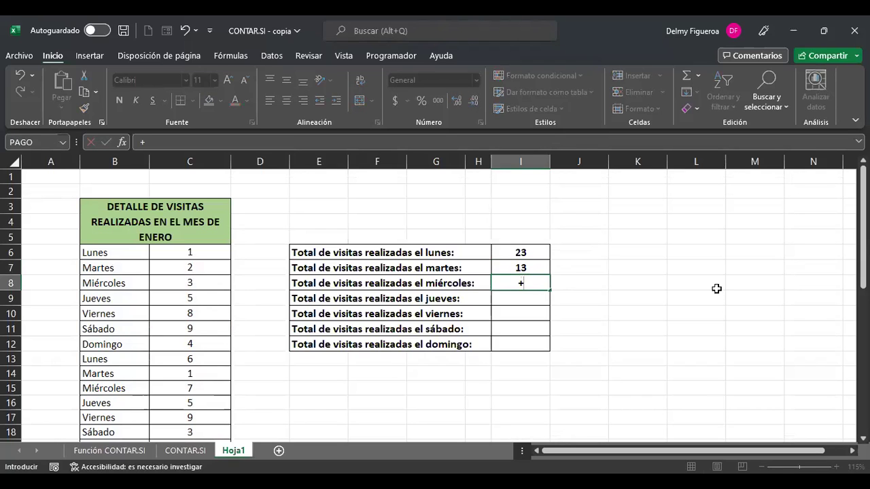
type("sumar")
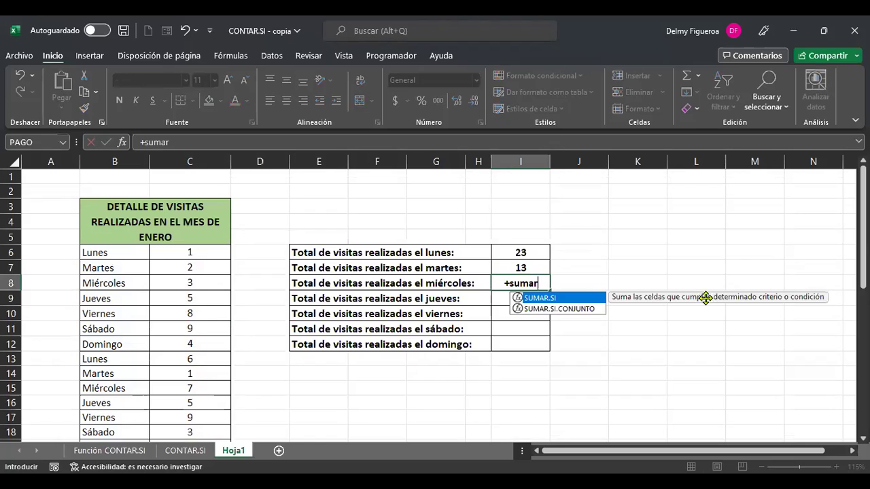
double_click(563, 297)
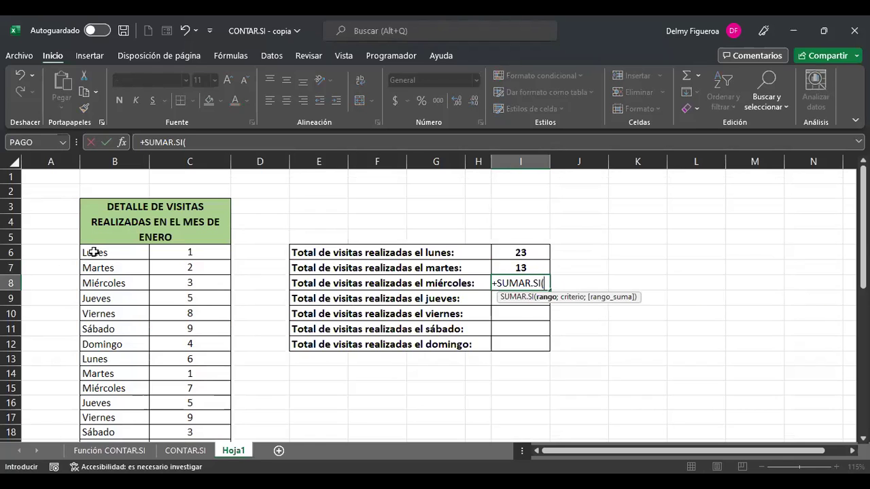
left_click(99, 253)
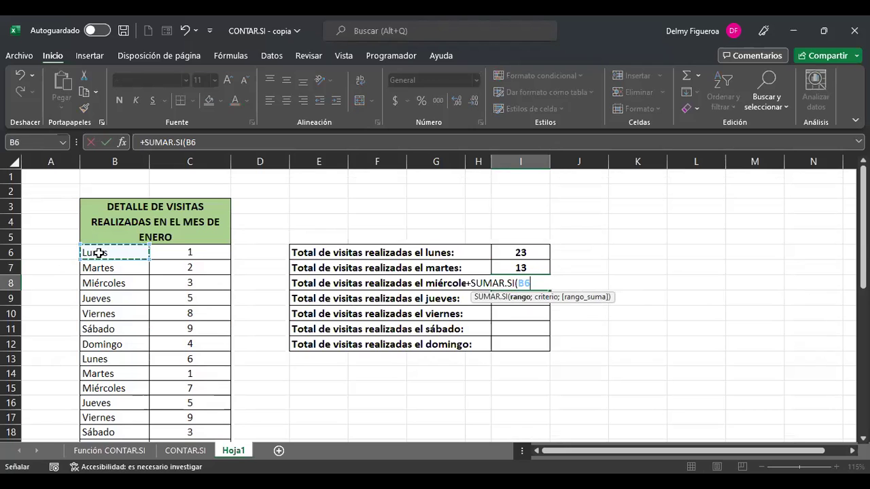
key("ctrl+shift+Down")
scroll(497, 320, "up", 7)
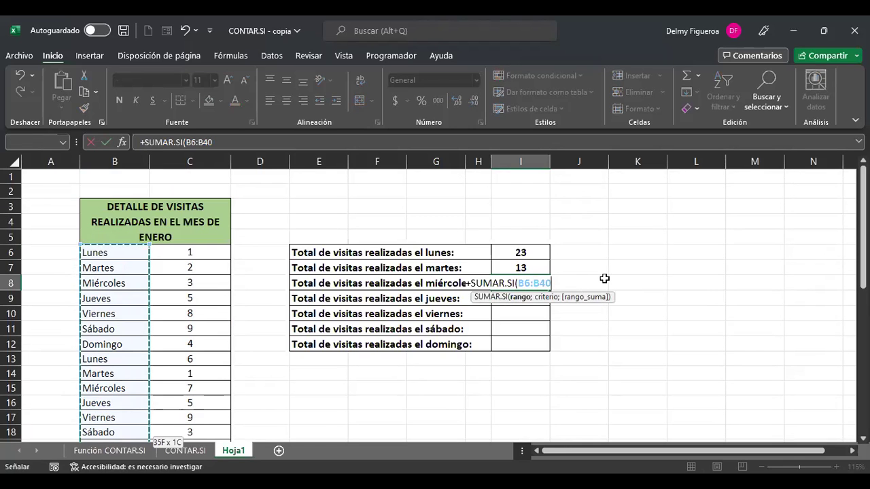
Complete the Wednesday visits formula in I8 with the criterion "=miércoles" and the sum range C6:C40.
type(";\"=mi")
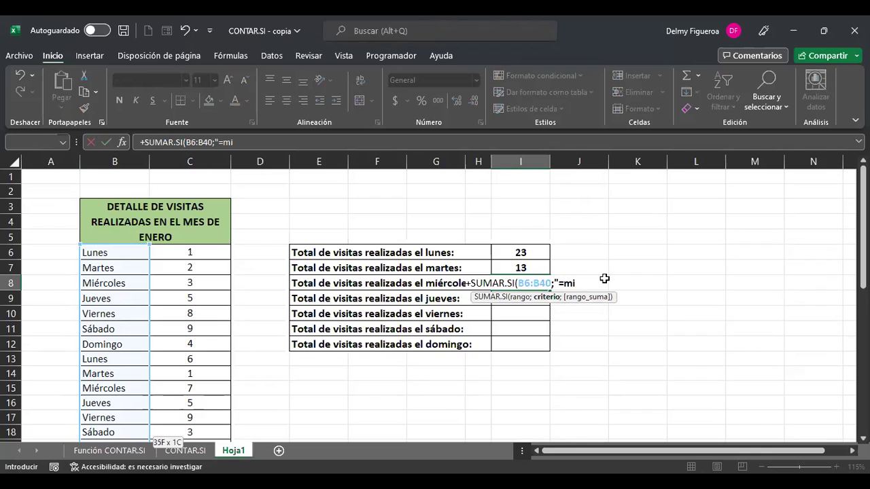
type("ércoles")
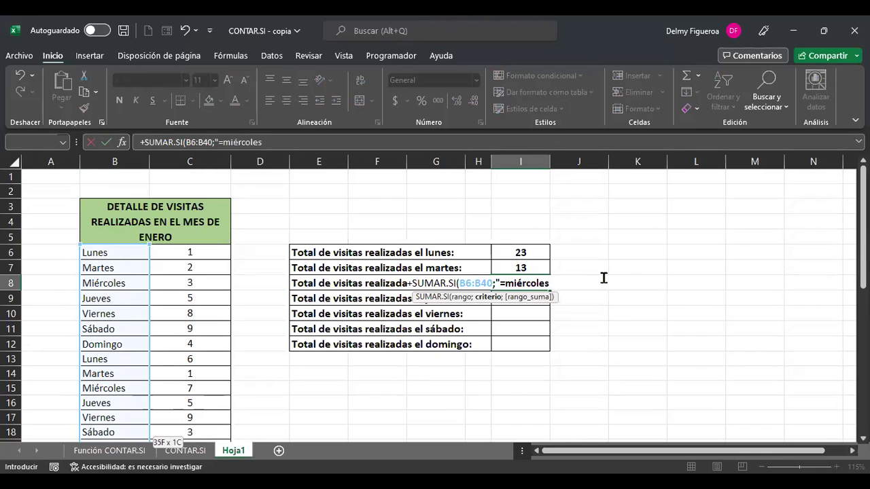
type("\";")
left_click(193, 253)
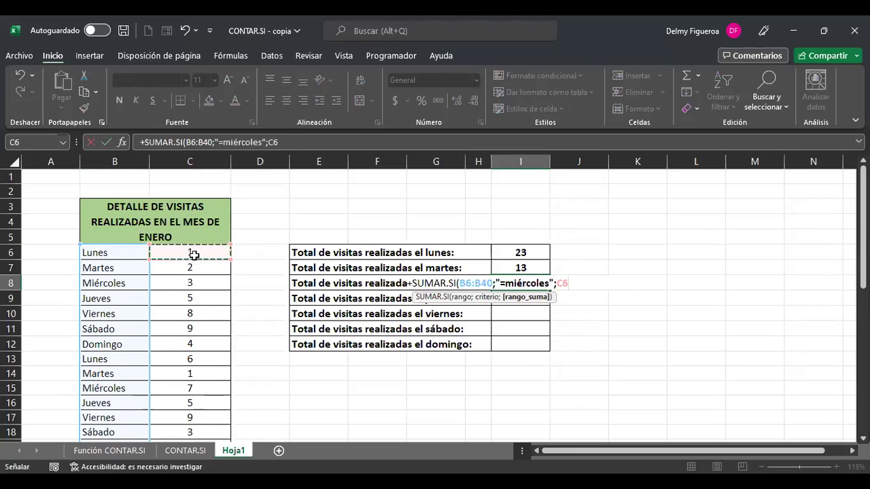
key("ctrl+shift+Down")
key("Return")
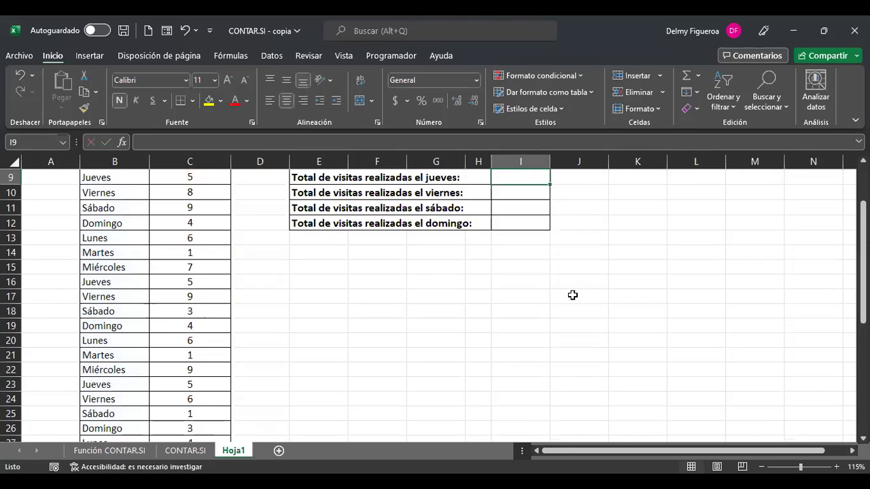
scroll(585, 290, "up", 3)
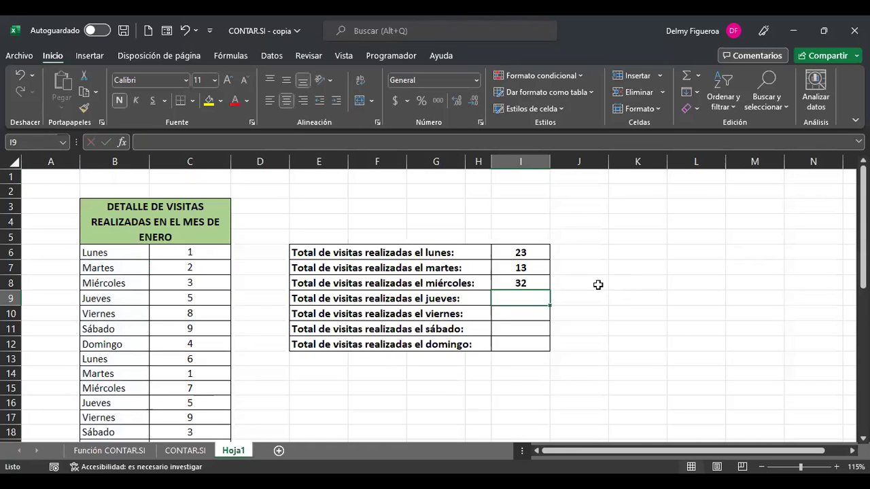
Copy the text of the Wednesday formula in I8 and paste it into I9 for the Thursday visits.
left_click(542, 282)
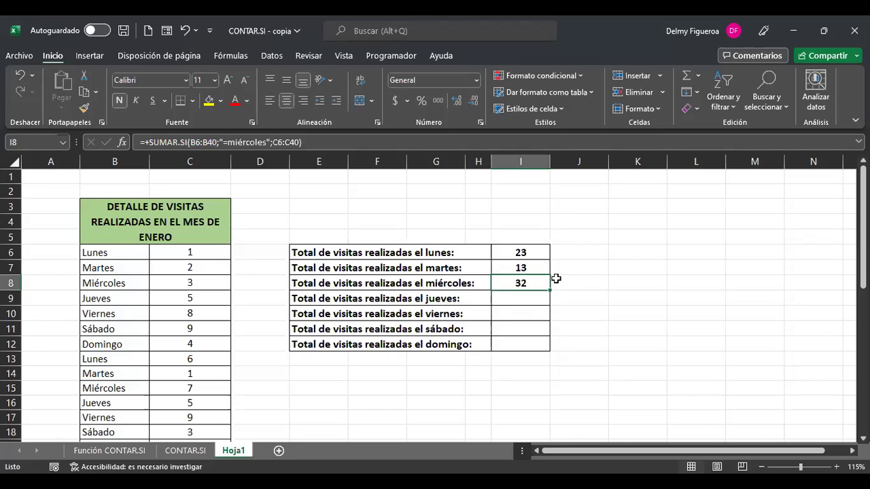
left_click_drag(314, 143, 153, 142)
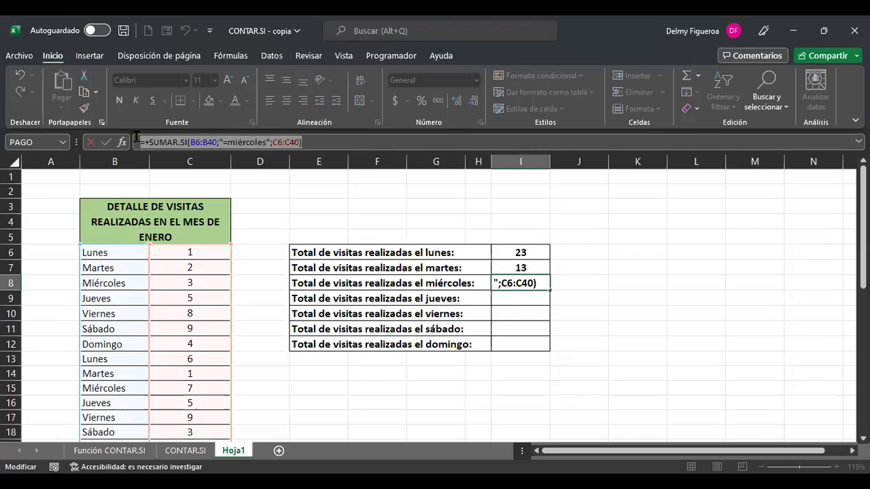
right_click(273, 148)
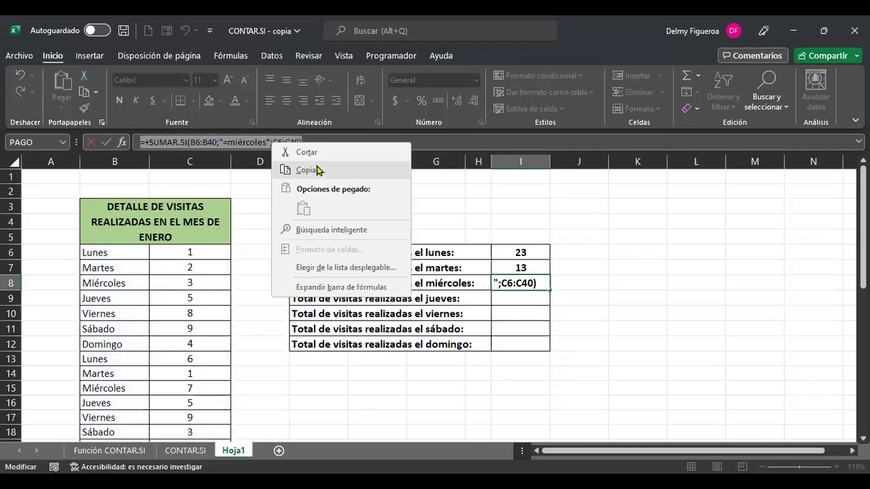
left_click(317, 170)
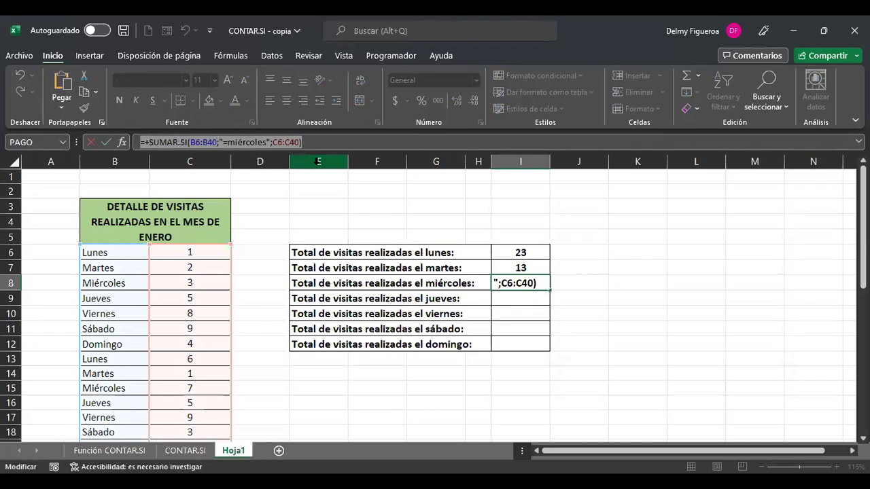
key("Return")
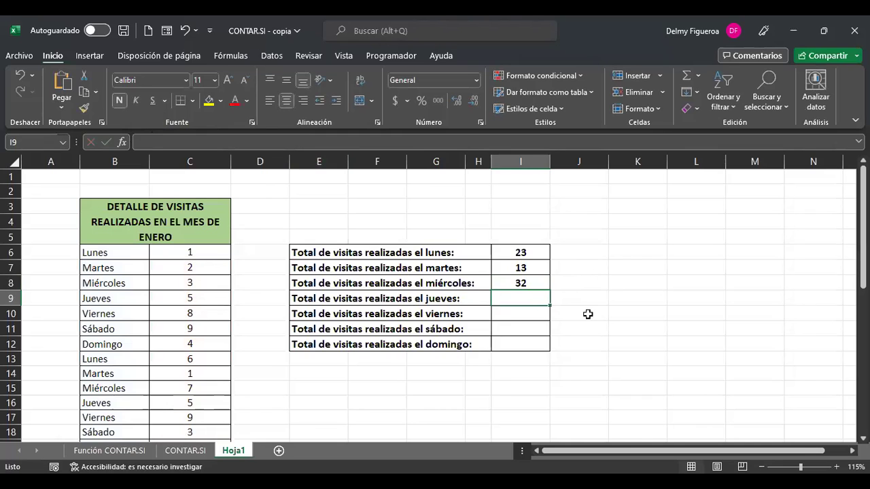
key("ctrl+v")
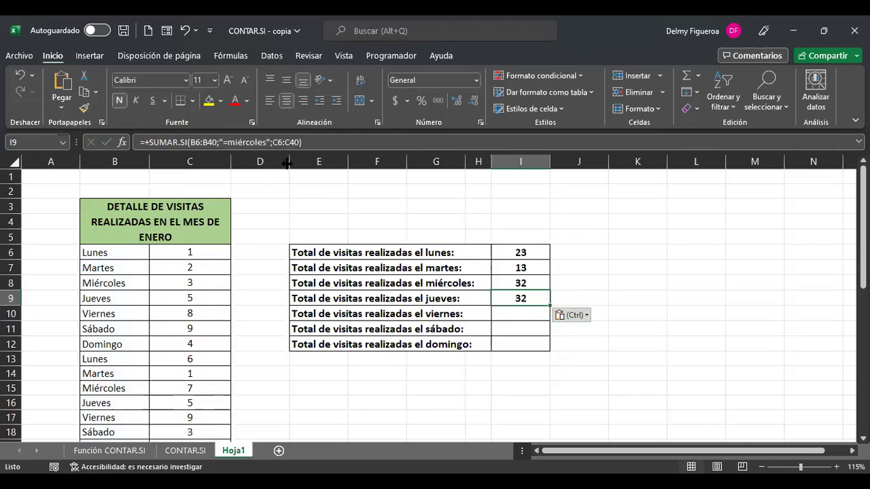
Change the criterion of the pasted SUMAR.SI formula in I9 to "=jueves".
left_click(269, 143)
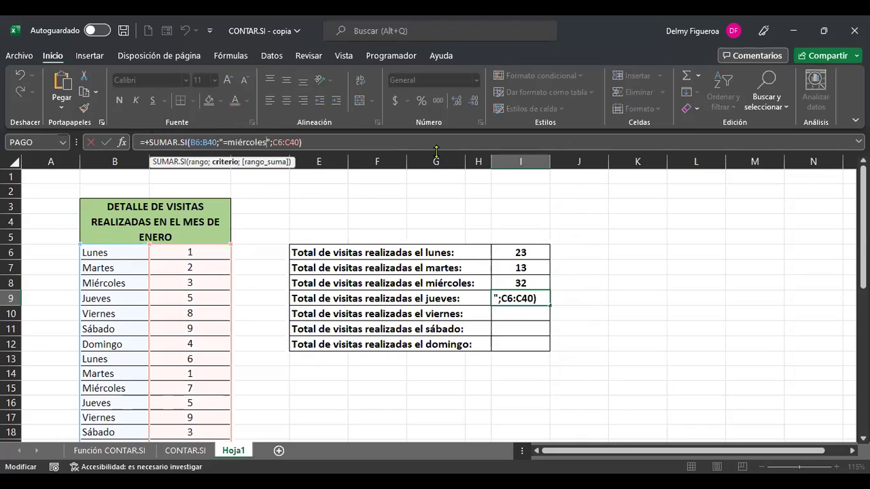
key("shift+Left")
key("shift+Left")
key("shift+Left")
key("shift+Left")
key("shift+Left")
key("shift+Left")
key("shift+Left")
key("shift+Left")
key("shift+Left")
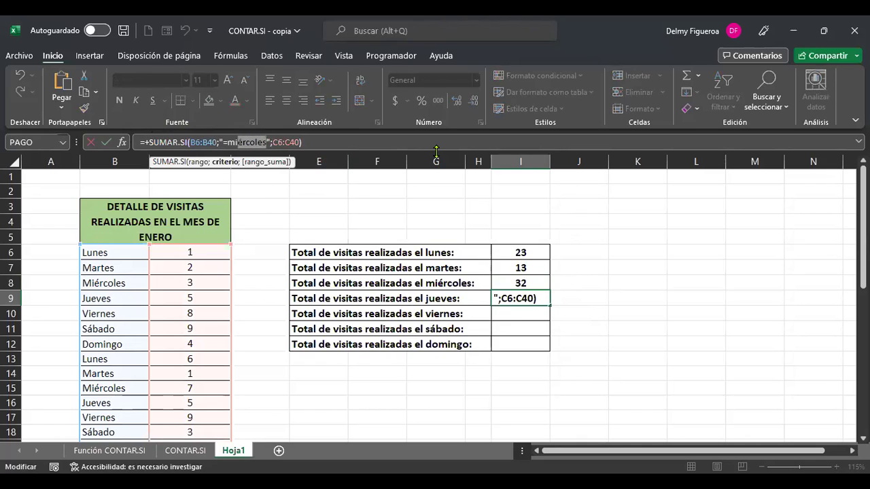
type("jueves")
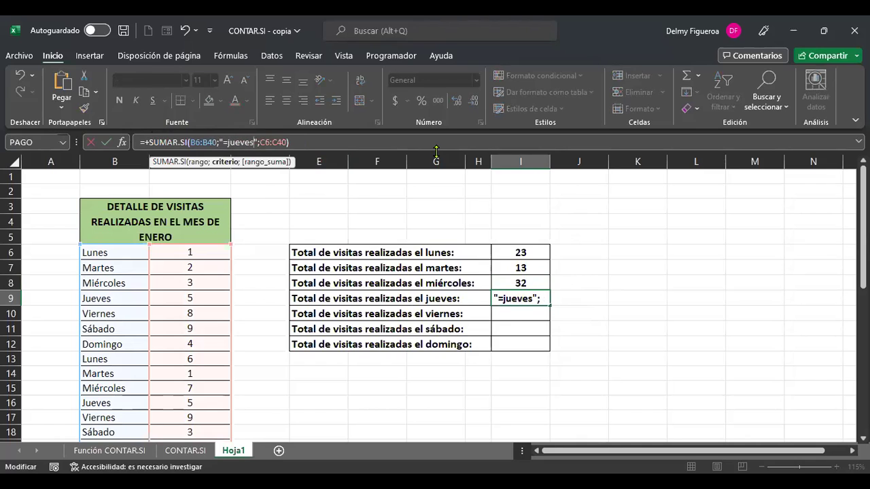
key("Return")
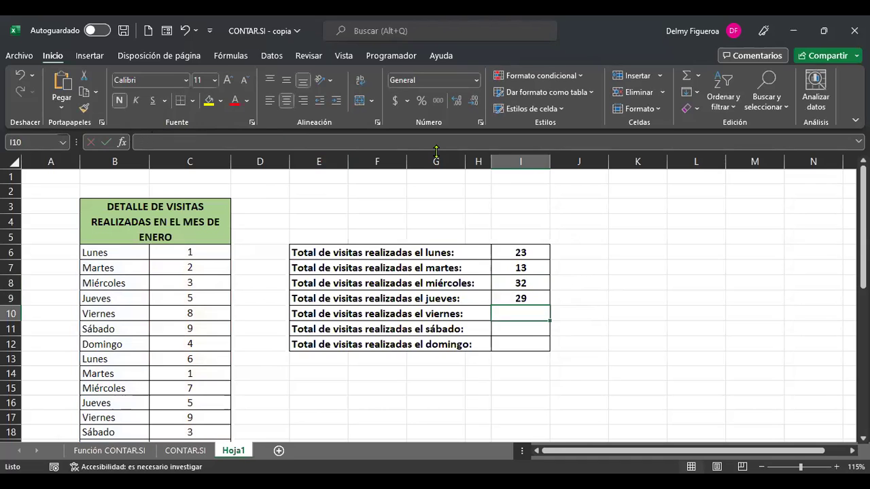
Paste the copied formula into I10 for the Friday visits and change its criterion to "=viernes".
key("ctrl+v")
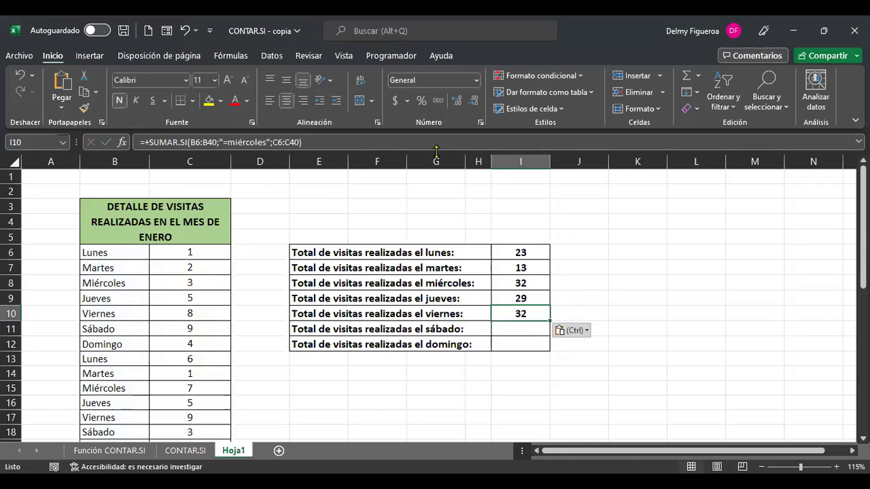
key("F2")
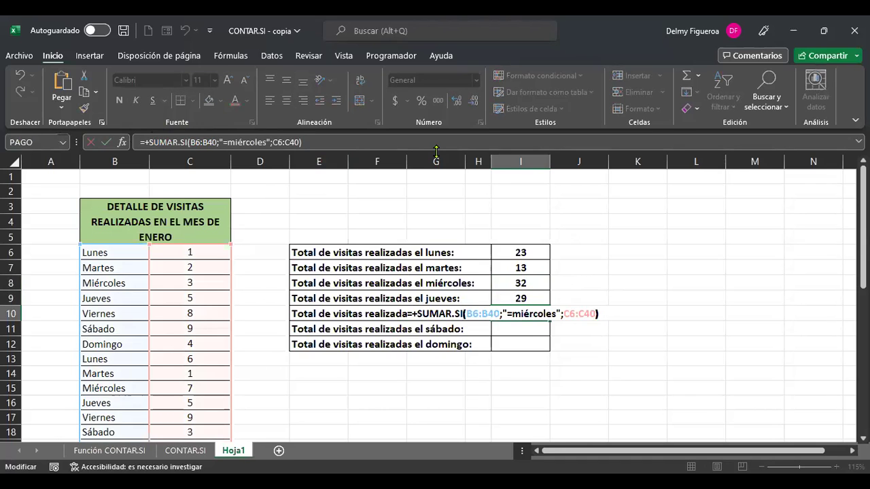
key("shift+Left")
key("shift+Left")
key("shift+Left")
key("shift+Left")
key("shift+Left")
key("shift+Left")
key("shift+Left")
key("shift+Left")
key("shift+Left")
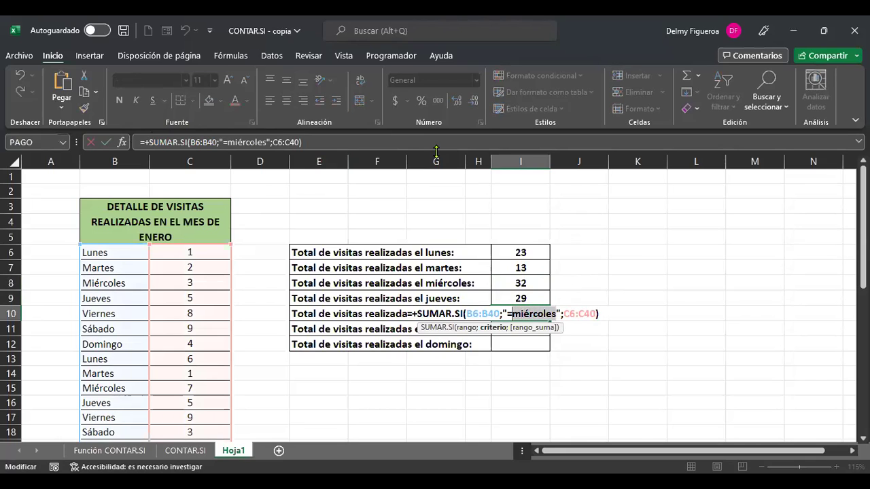
type("viernes")
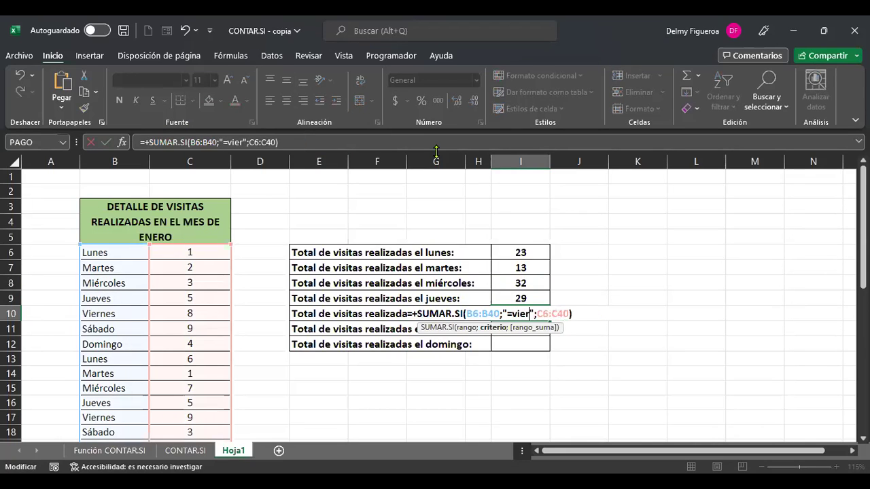
key("Return")
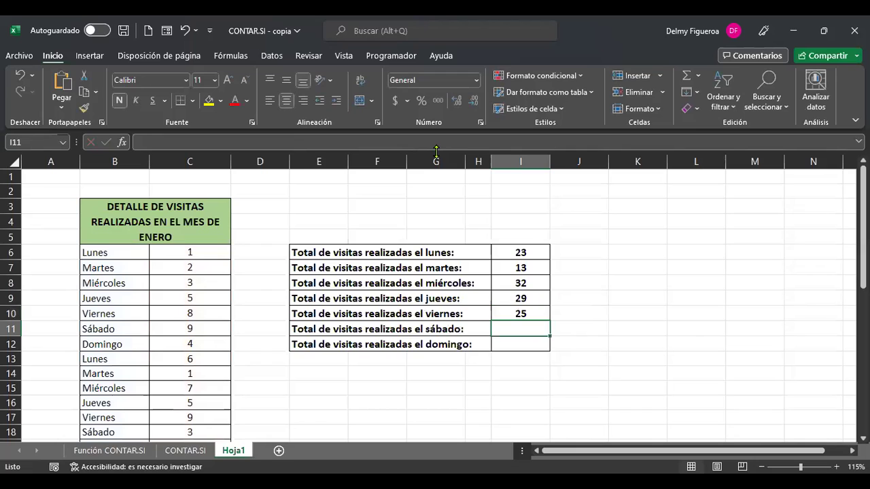
key("Up")
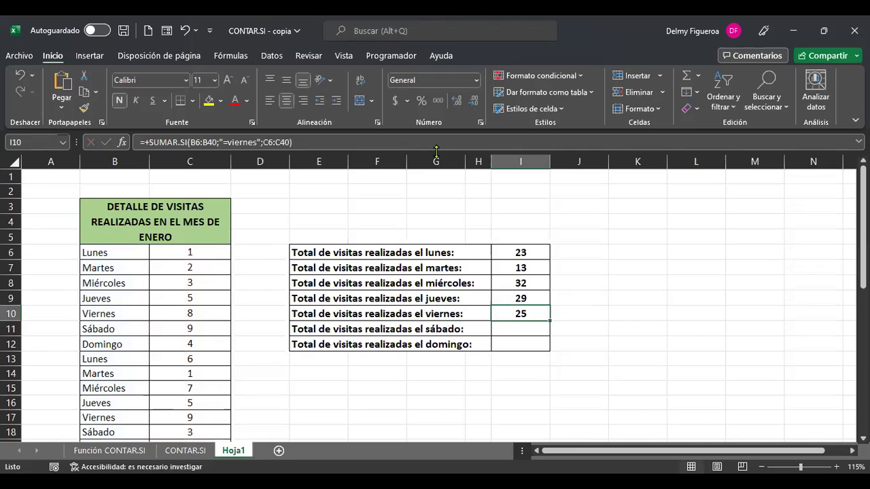
Paste the copied SUMAR.SI formula into I11 for the Saturday visits and change its criterion to "=sábado".
key("Down")
key("ctrl+v")
key("F2")
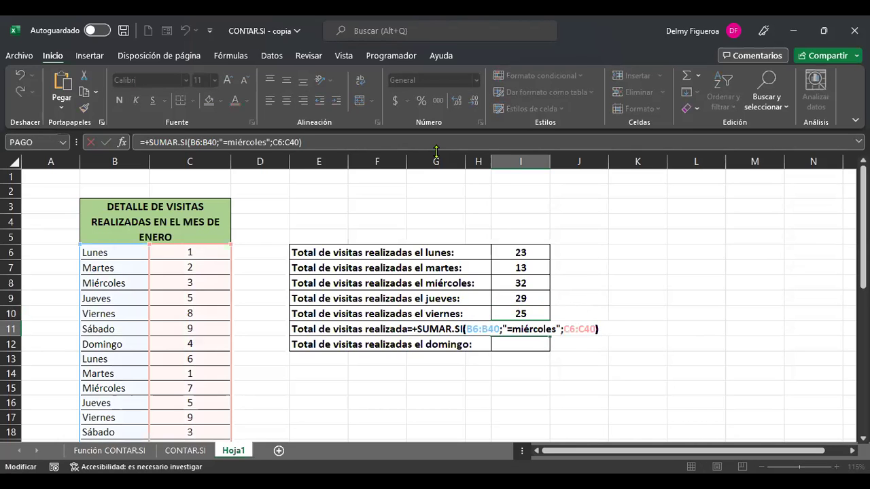
key("Left")
key("Left")
key("Left")
key("Left")
key("Left")
key("Left")
key("Left")
key("Left")
key("Left")
key("shift+Left")
key("shift+Left")
key("shift+Left")
key("shift+Left")
key("shift+Left")
key("shift+Left")
key("shift+Left")
key("shift+Left")
key("shift+Left")
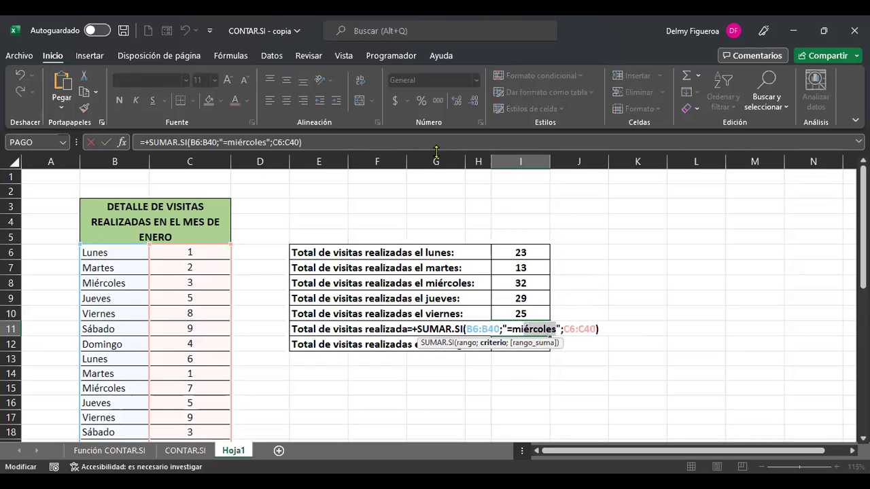
type("sabad")
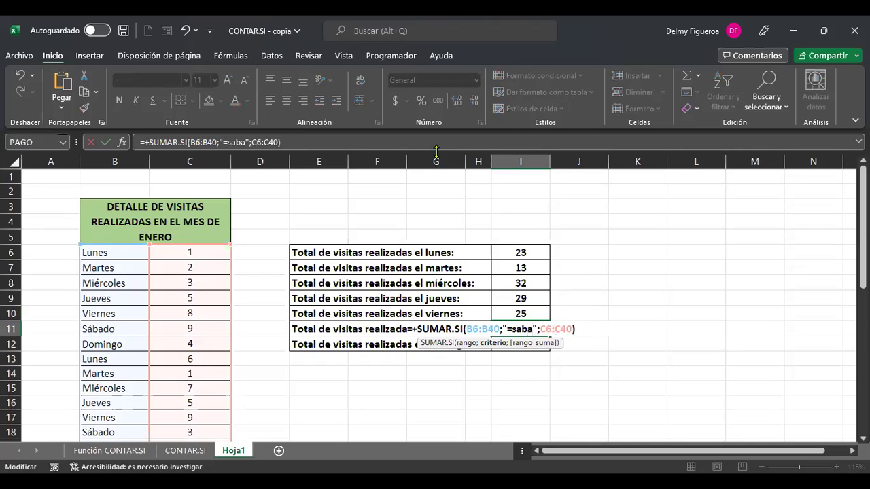
key("BackSpace")
key("BackSpace")
key("BackSpace")
key("BackSpace")
type("ábado")
key("Return")
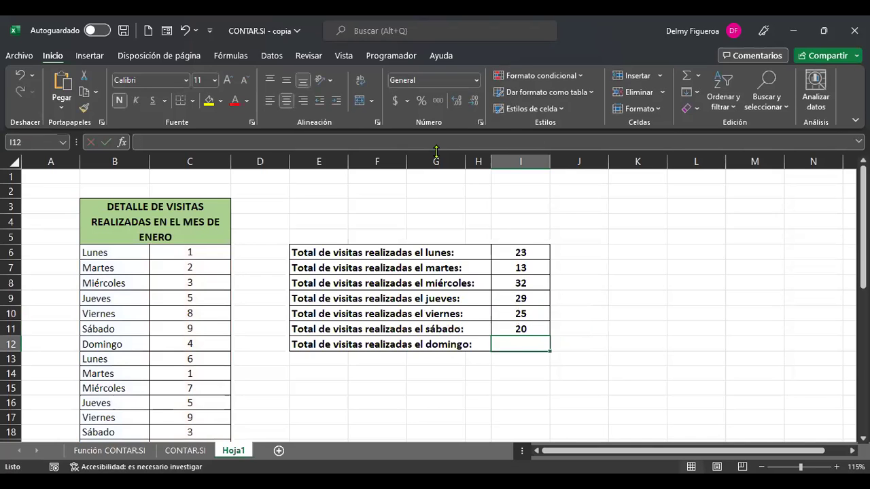
Paste the copied SUMAR.SI formula into I12 for the Sunday visits and change its criterion to "=domingo".
type("=+SUMAR.SI(B6:B40;\"=miércoles\";C6:C40)")
key("F2")
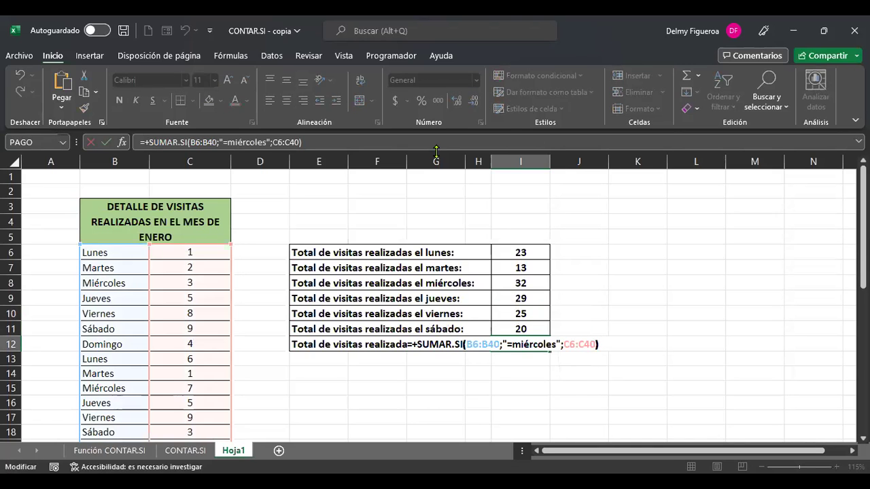
key("Left")
key("Left")
key("Left")
key("Left")
key("Left")
key("Left")
key("Left")
key("Left")
key("Left")
key("shift+Left")
key("shift+Left")
key("shift+Left")
key("shift+Left")
key("shift+Left")
key("shift+Left")
key("shift+Left")
key("shift+Left")
key("shift+Left")
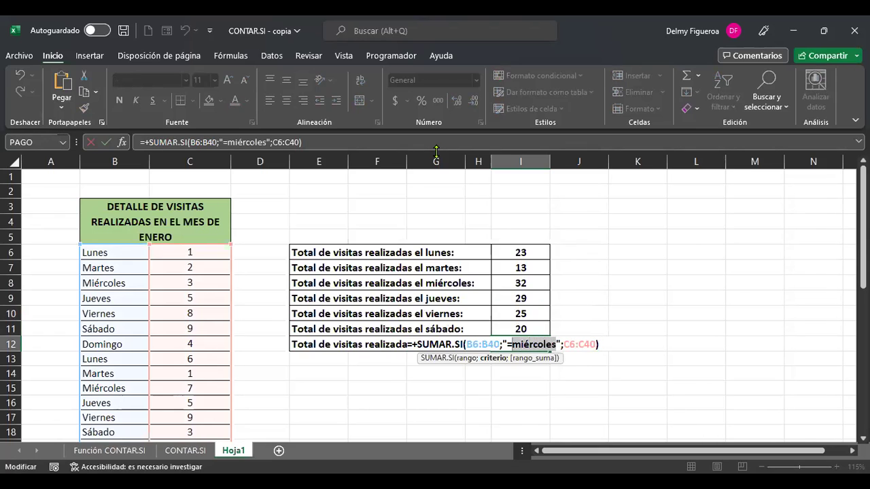
type("domingo")
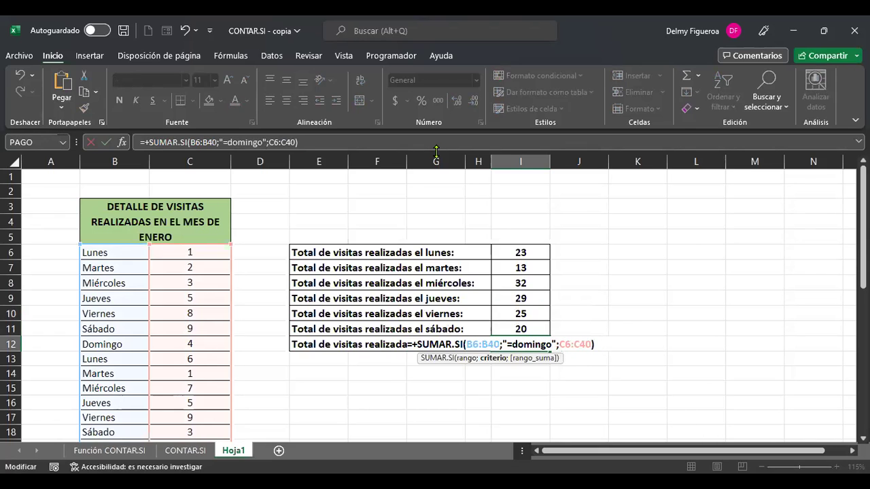
key("ctrl+Return")
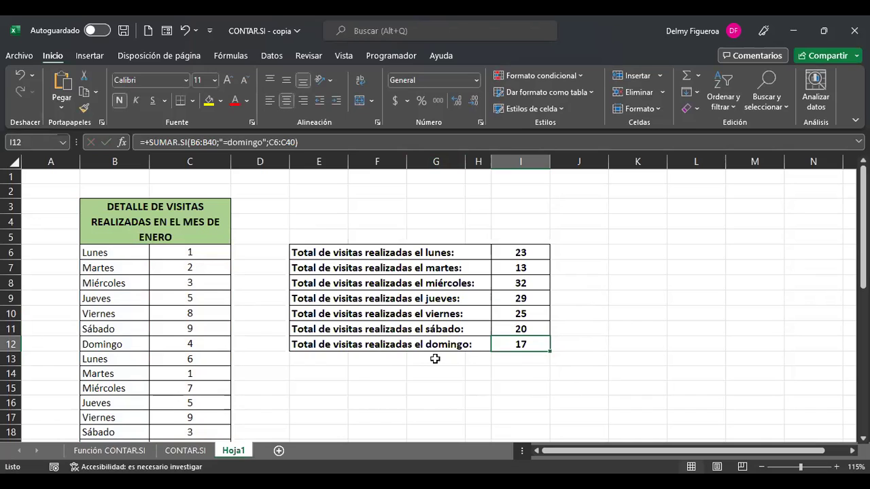
left_click(585, 251)
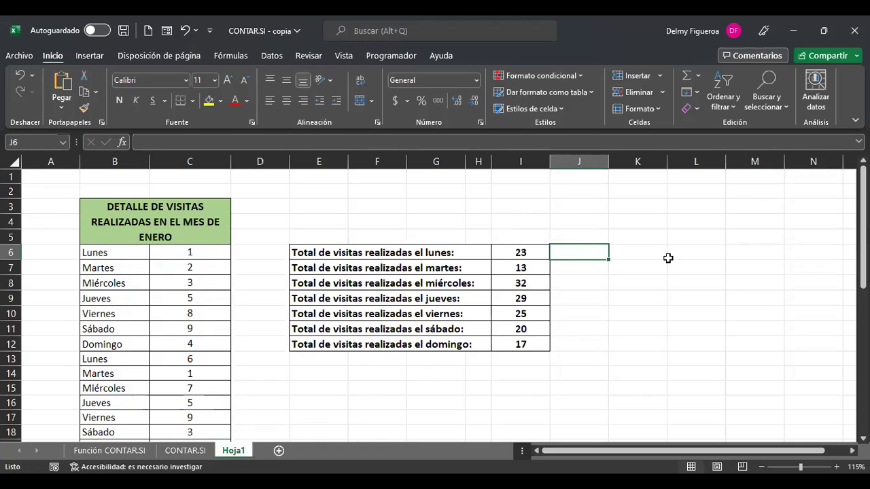
left_click(692, 248)
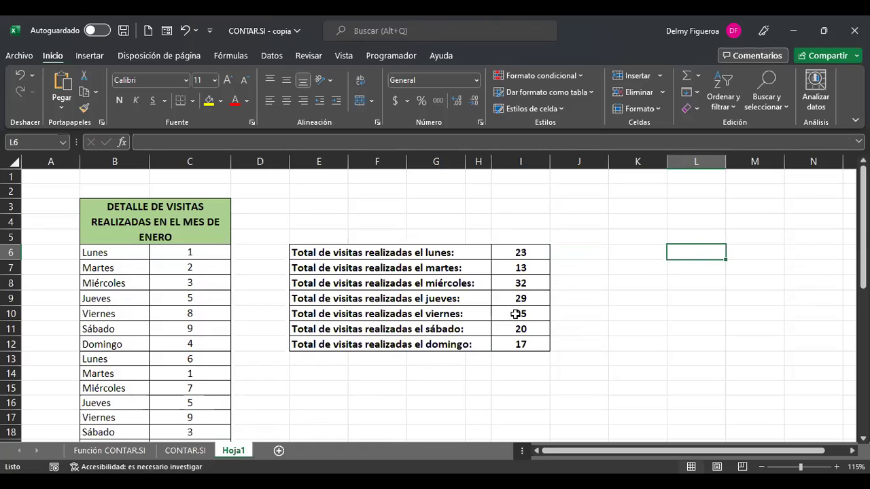
left_click(536, 370)
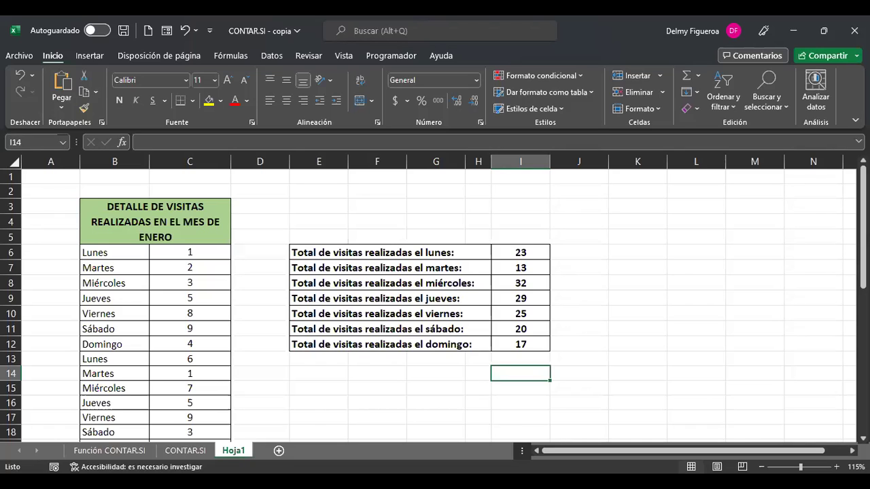
left_click(640, 251)
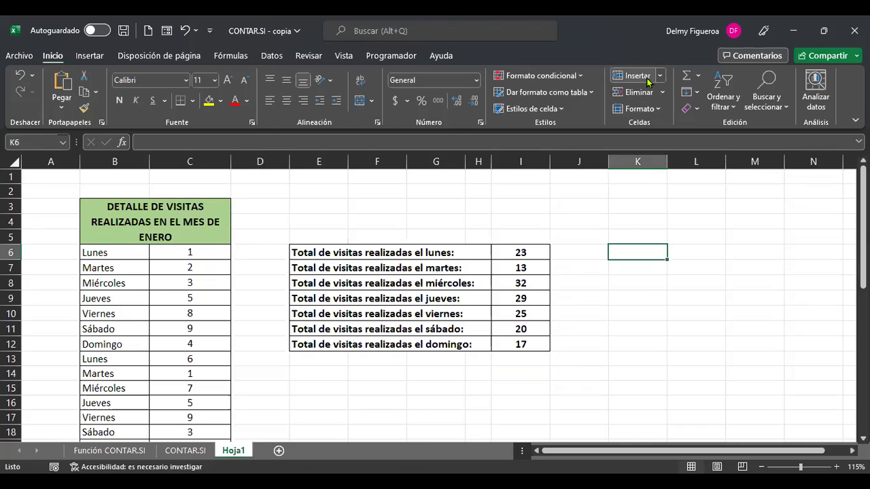